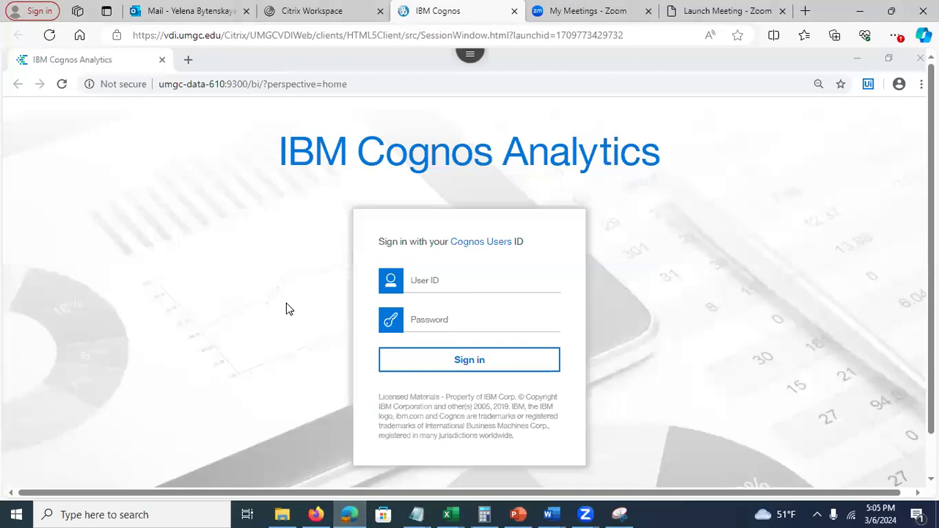
# - Switch to PowerPoint to review the slide on logging in to a Cognos Analytics account, and return to the Cognos sign-in page
pyautogui.hotkey('ctrl', 'shift', 'Tab')
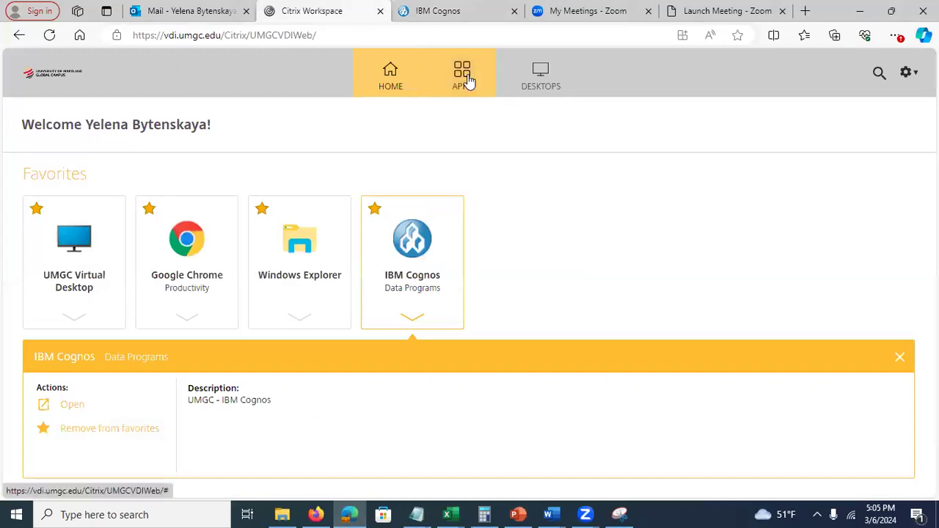
pyautogui.hotkey('ctrl', 'Tab')
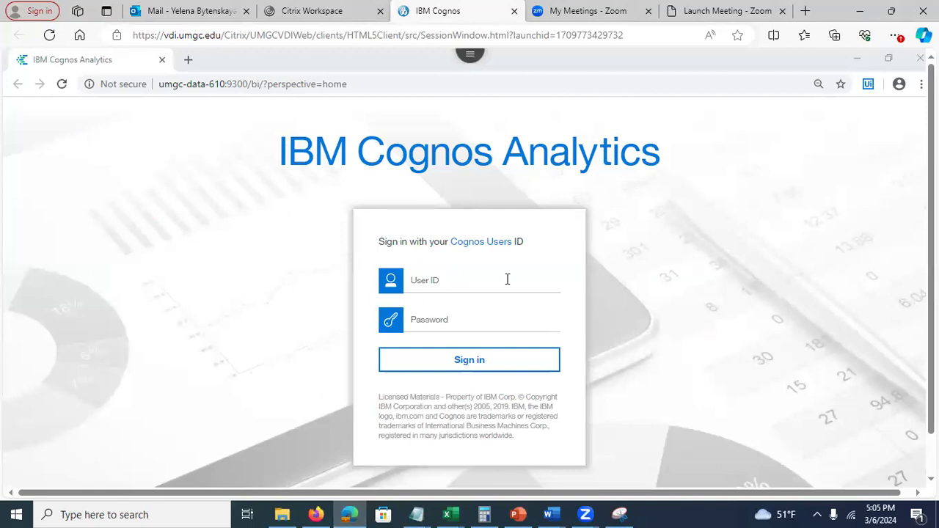
pyautogui.click(456, 283)
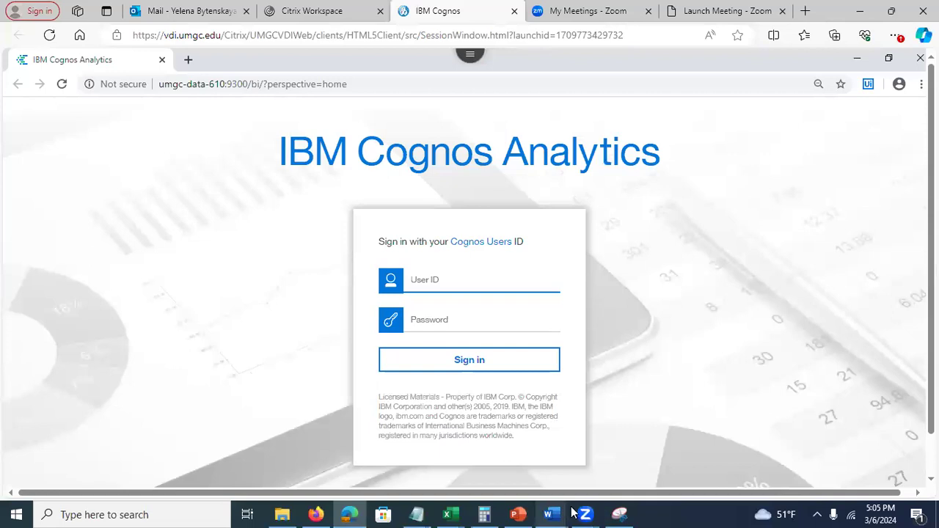
pyautogui.click(518, 515)
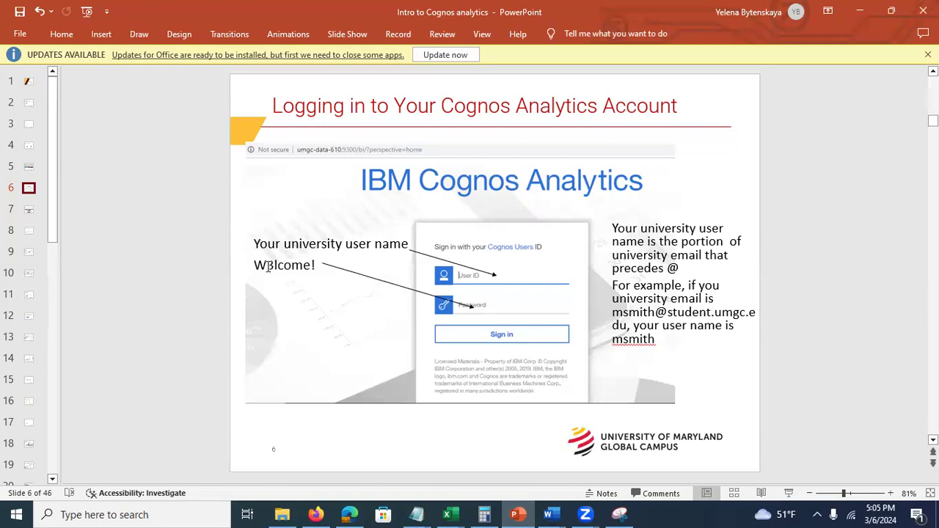
pyautogui.click(317, 264)
pyautogui.click(188, 309)
pyautogui.hotkey('alt', 'Tab')
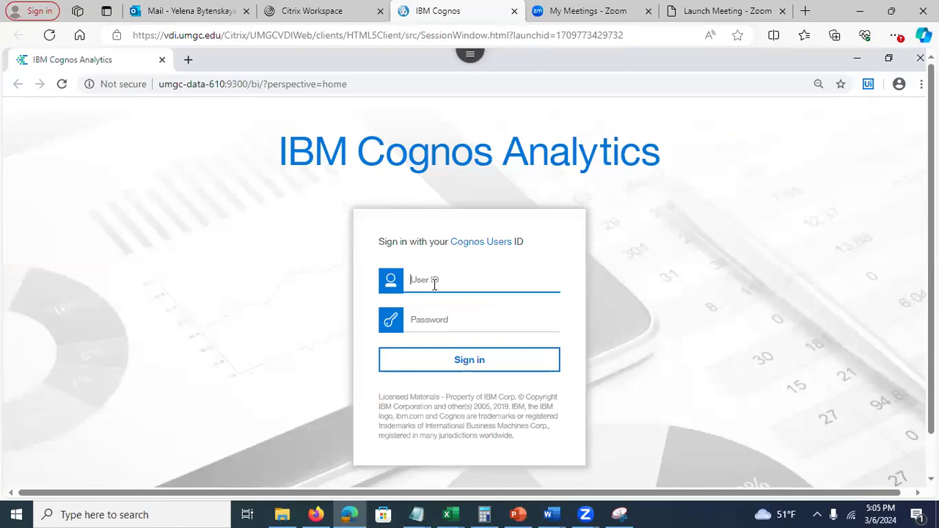
# - Sign in to Cognos Analytics with the user ID demo3 and the account password
pyautogui.write('demo')
pyautogui.click(425, 320)
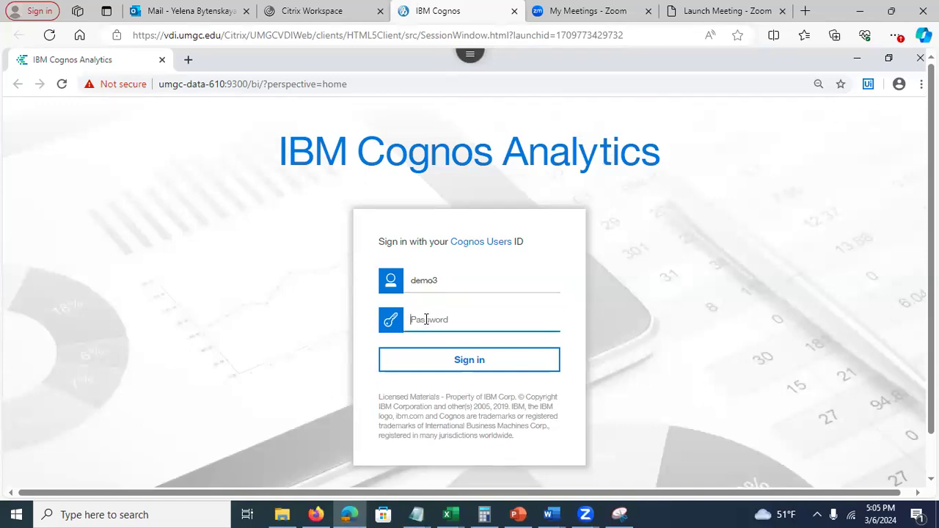
pyautogui.write('••••••••')
pyautogui.click(462, 364)
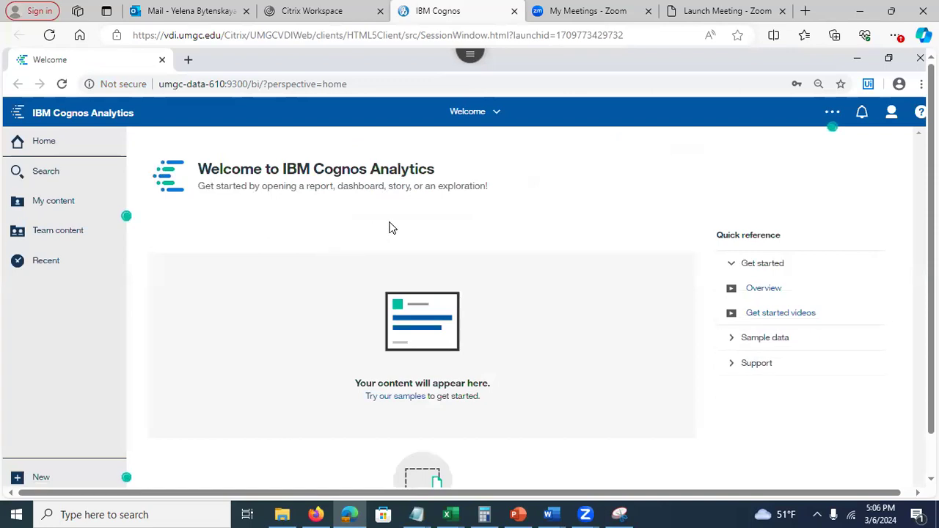
# - Switch to PowerPoint, highlight the example user name on the login slide, and show the Top Menu Bar slide
pyautogui.click(517, 514)
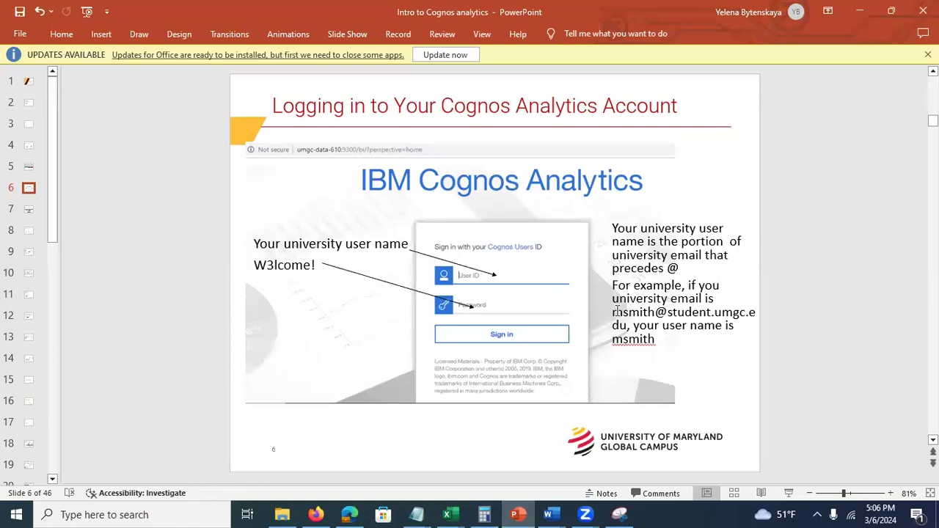
pyautogui.moveTo(614, 311); pyautogui.dragTo(656, 311)
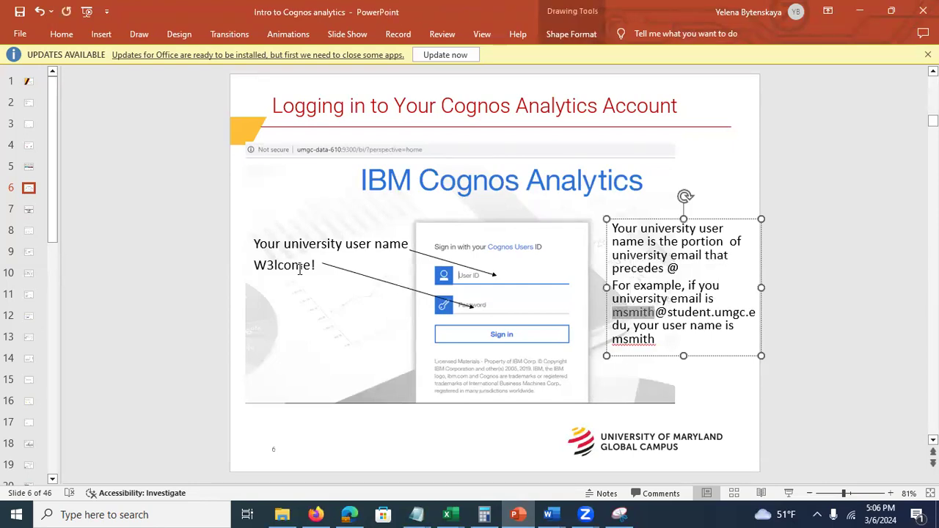
pyautogui.click(35, 218)
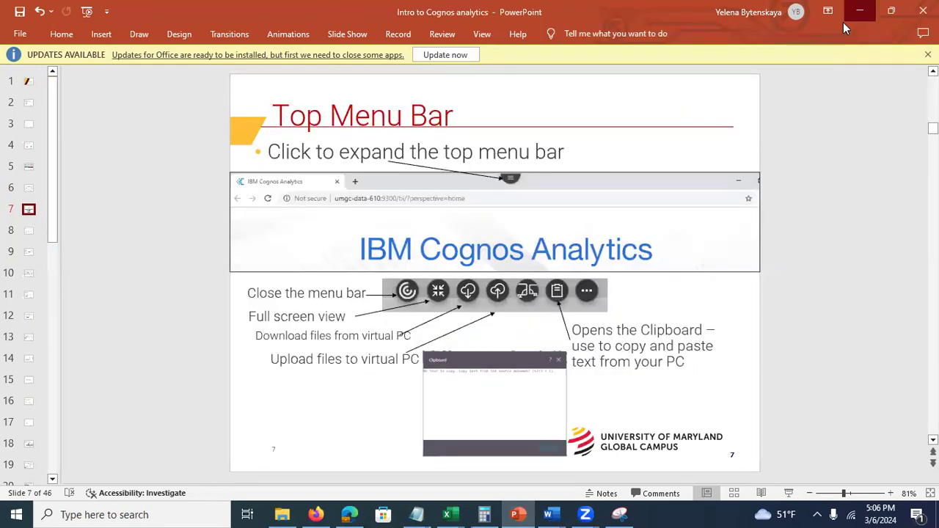
# - Return to the Cognos session and view the virtual session's Clipboard window from the expanded top menu bar, closing it without changes
pyautogui.click(859, 12)
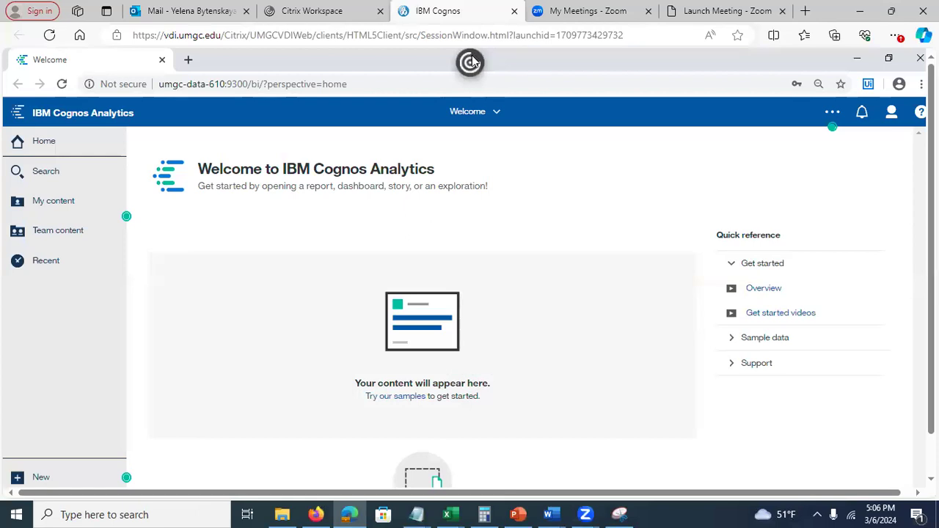
pyautogui.click(471, 55)
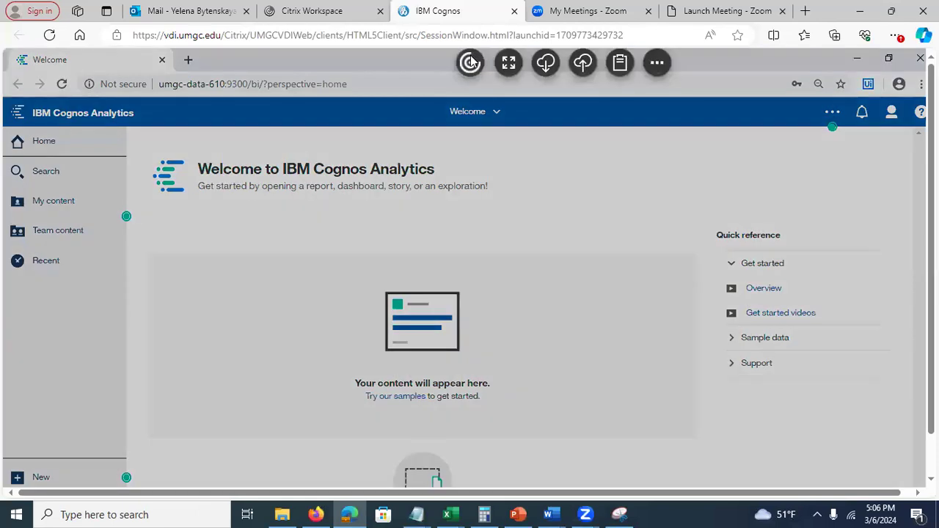
pyautogui.click(618, 64)
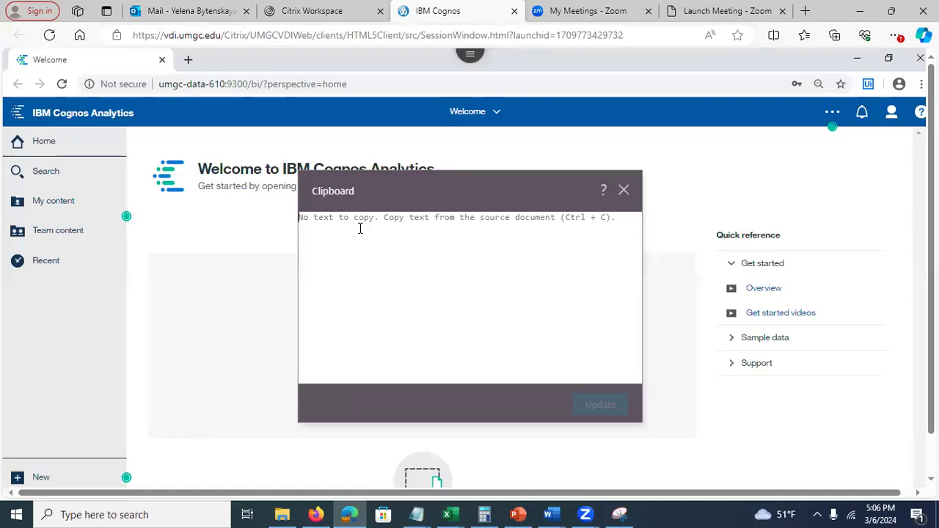
pyautogui.click(624, 191)
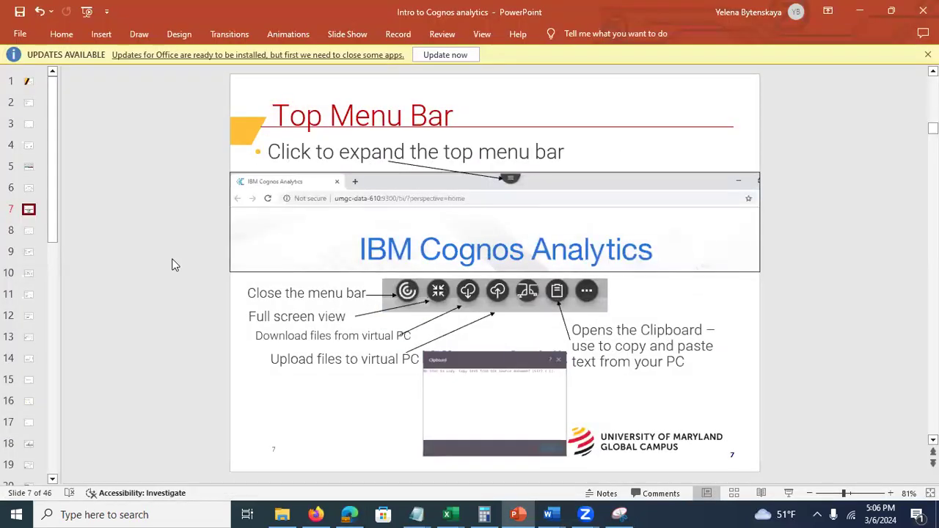
# - Show the PowerPoint slide on the Cognos Analytics landing page and navigation, and return to the Cognos session
pyautogui.click(28, 232)
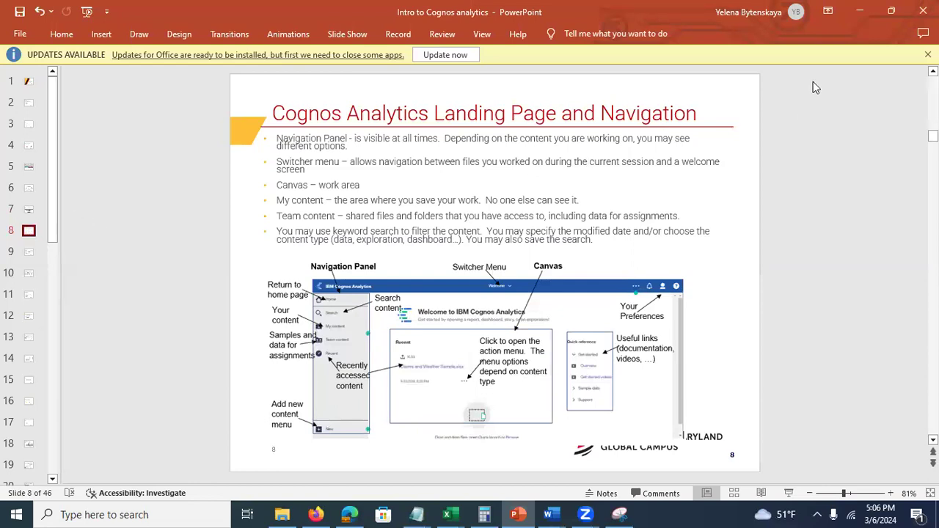
pyautogui.click(857, 16)
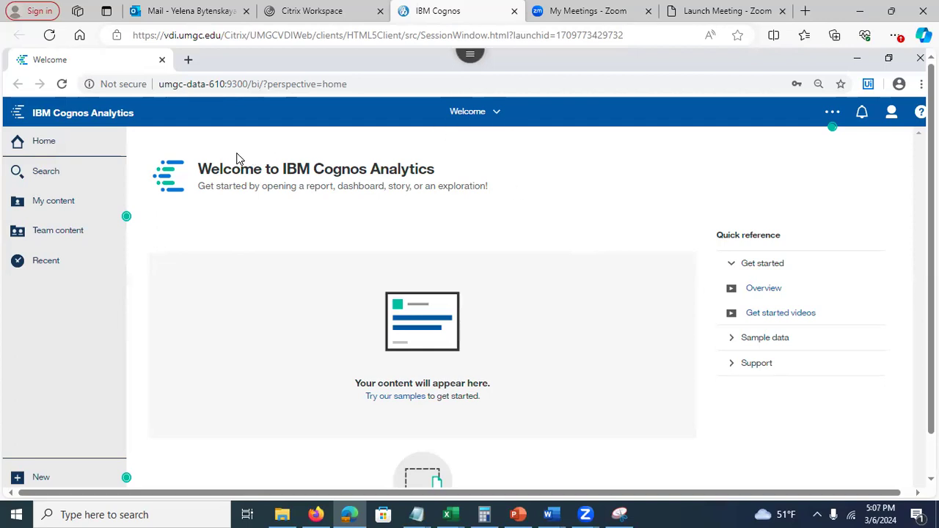
# - Look through My content and the Samples folder in Team content, returning to the top level of Team content
pyautogui.click(68, 205)
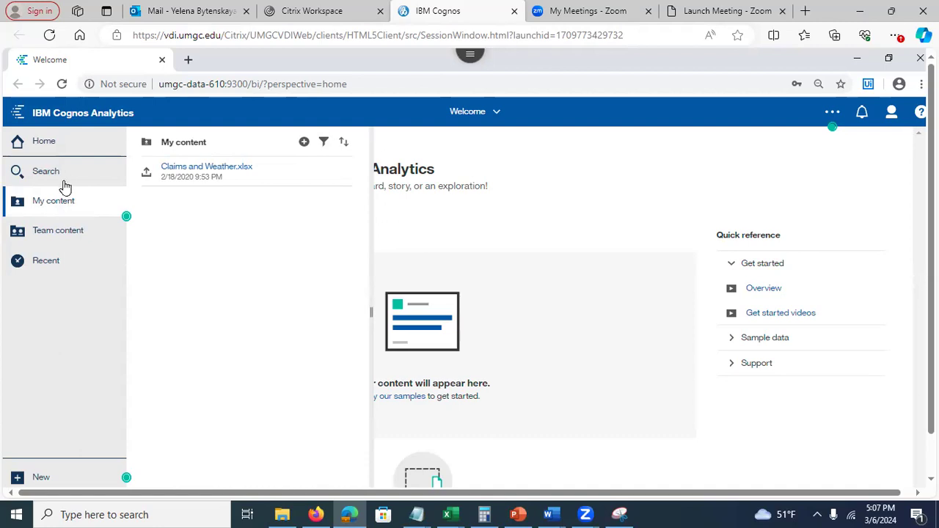
pyautogui.click(440, 215)
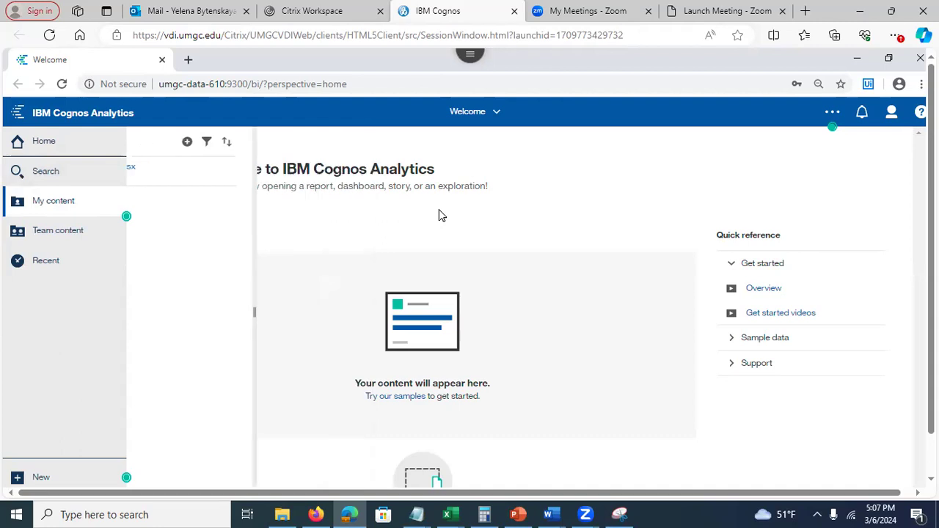
pyautogui.click(40, 233)
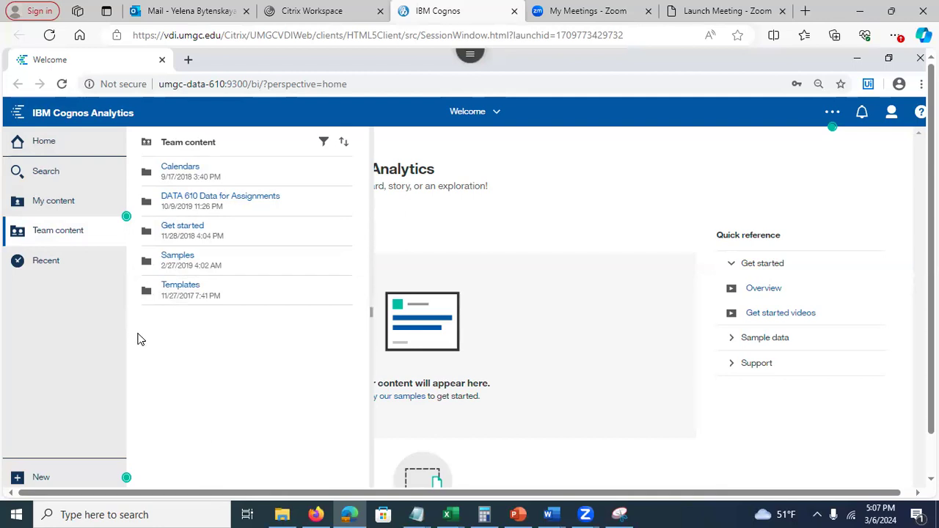
pyautogui.click(176, 255)
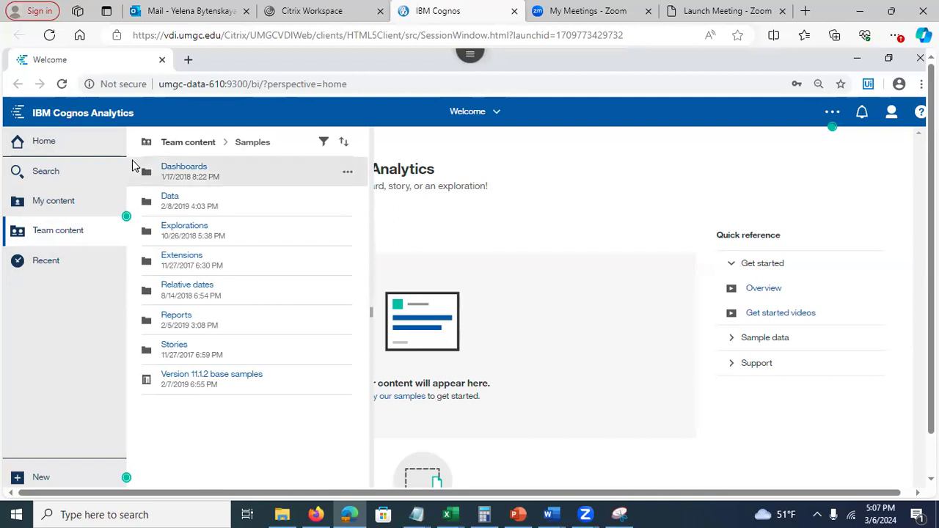
pyautogui.click(190, 146)
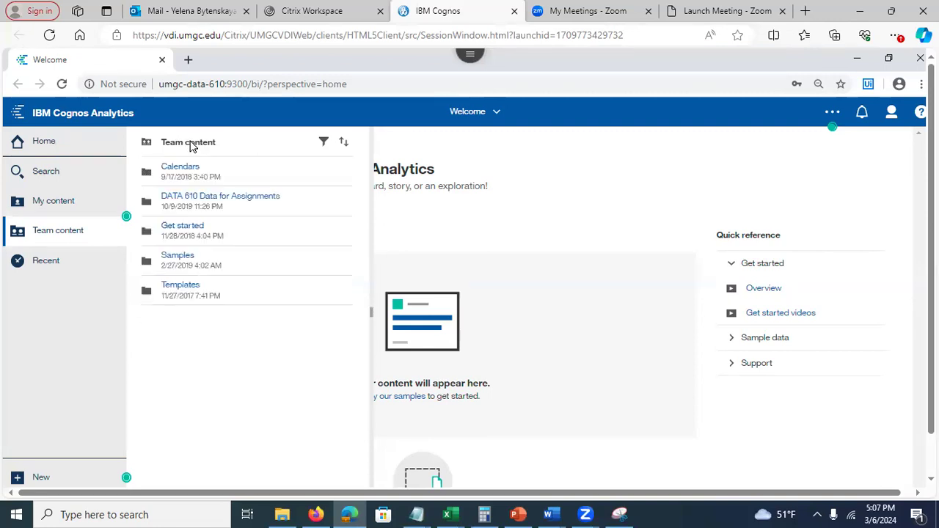
# - Browse the Assignment 2, Assignment 3 and 4, and Assignment 5 folders within DATA 610 Data for Assignments, and return to Team content
pyautogui.click(265, 199)
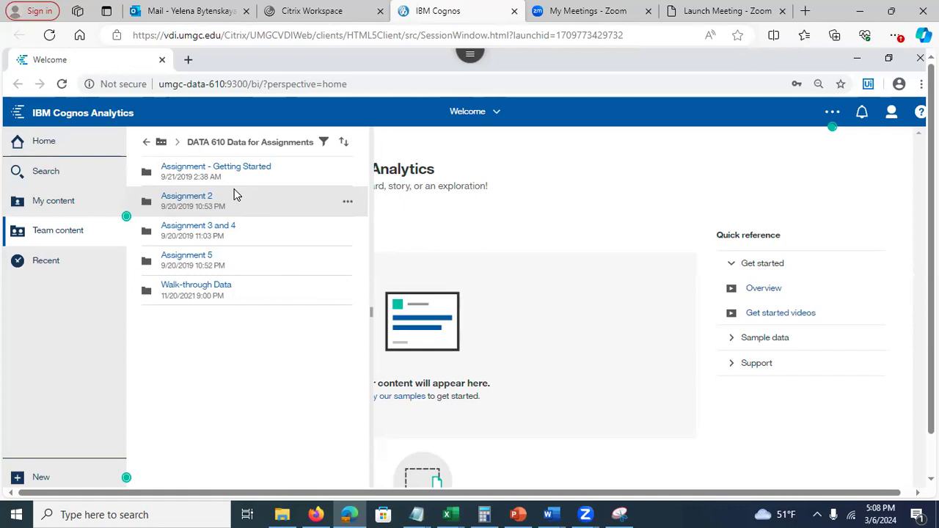
pyautogui.click(186, 198)
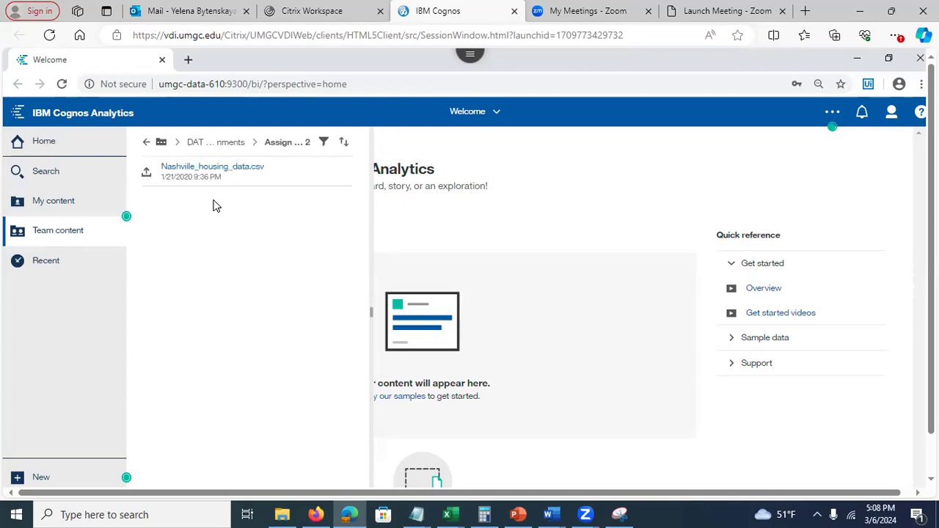
pyautogui.click(146, 143)
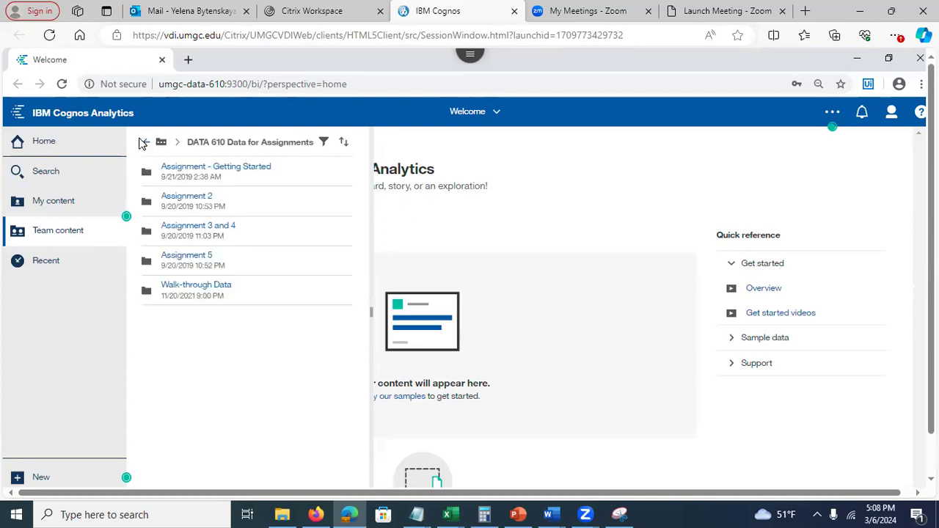
pyautogui.click(194, 230)
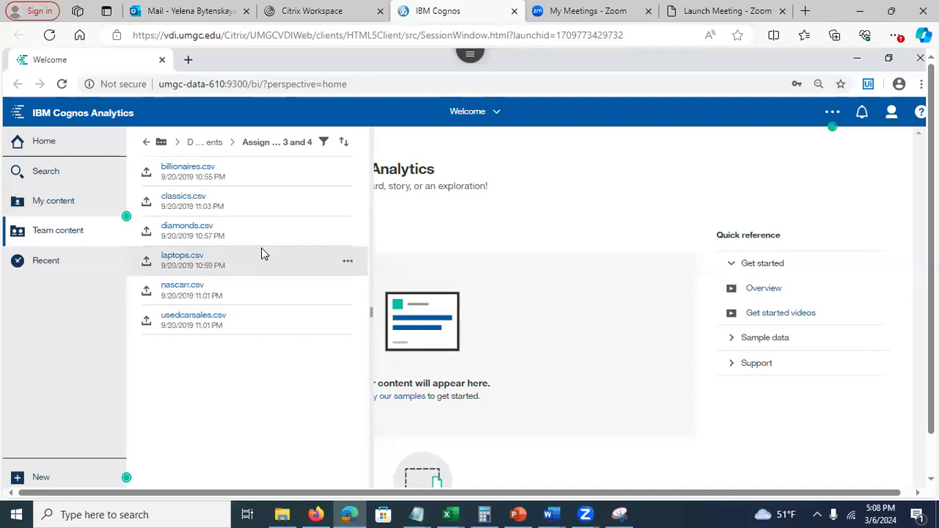
pyautogui.click(145, 143)
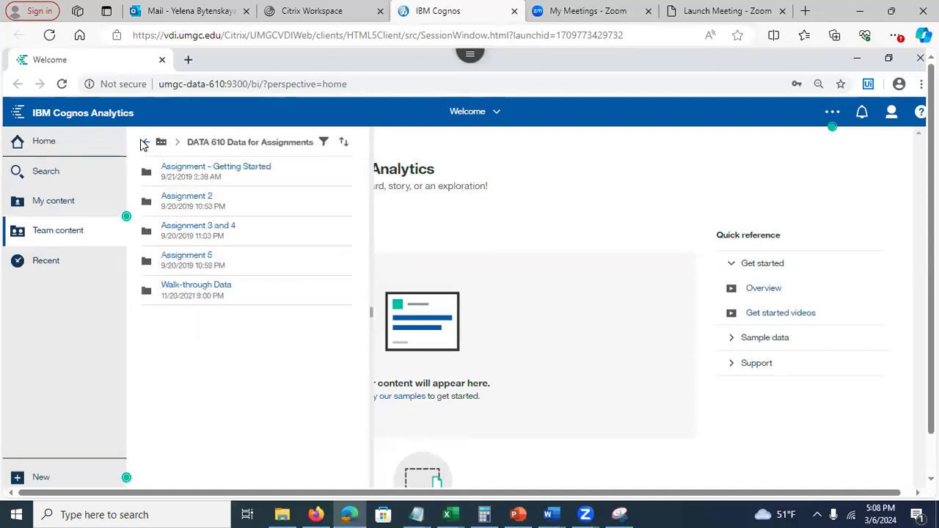
pyautogui.click(176, 257)
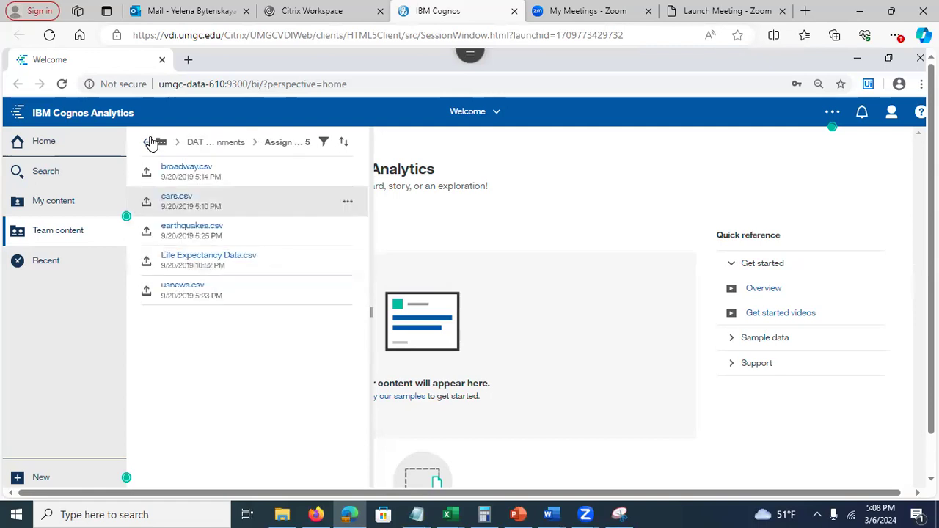
pyautogui.click(144, 146)
pyautogui.click(145, 145)
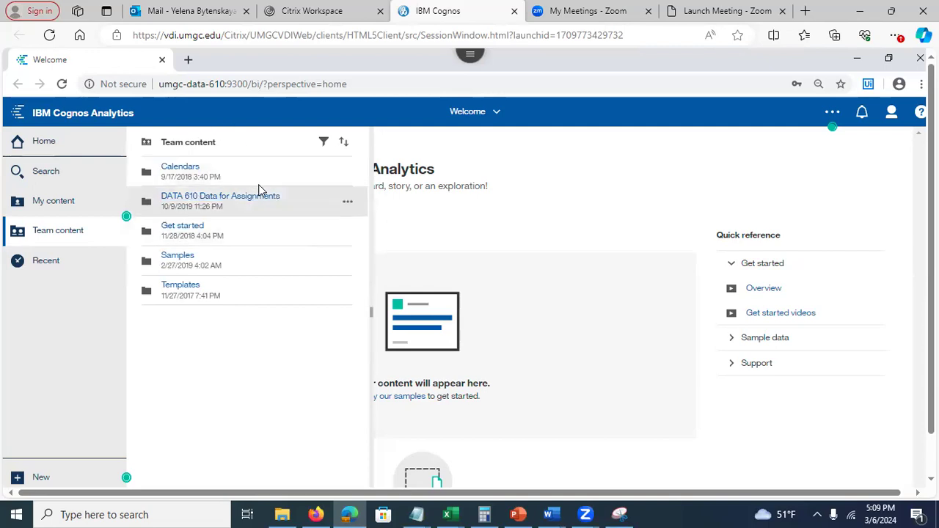
# - Copy insurance.csv from the Assignment - Getting Started folder of DATA 610 Data for Assignments into My content, and check it there
pyautogui.click(204, 198)
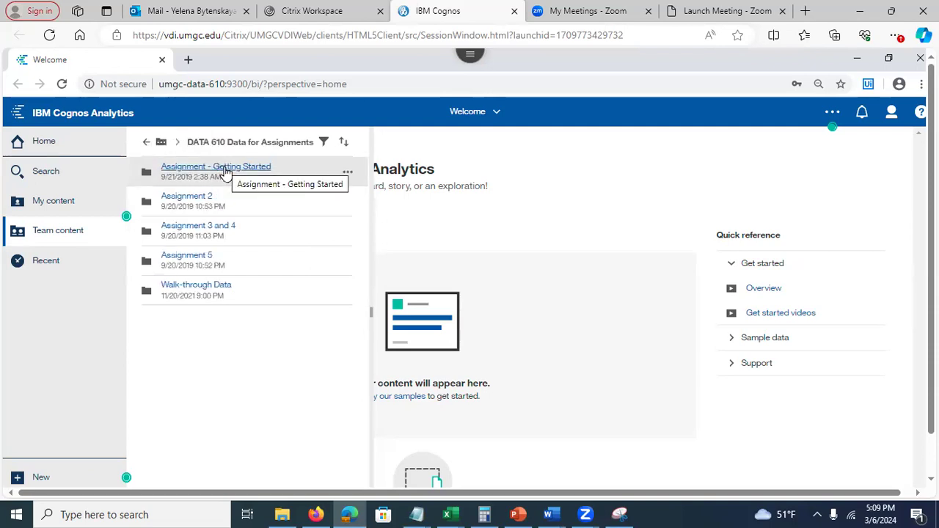
pyautogui.click(225, 171)
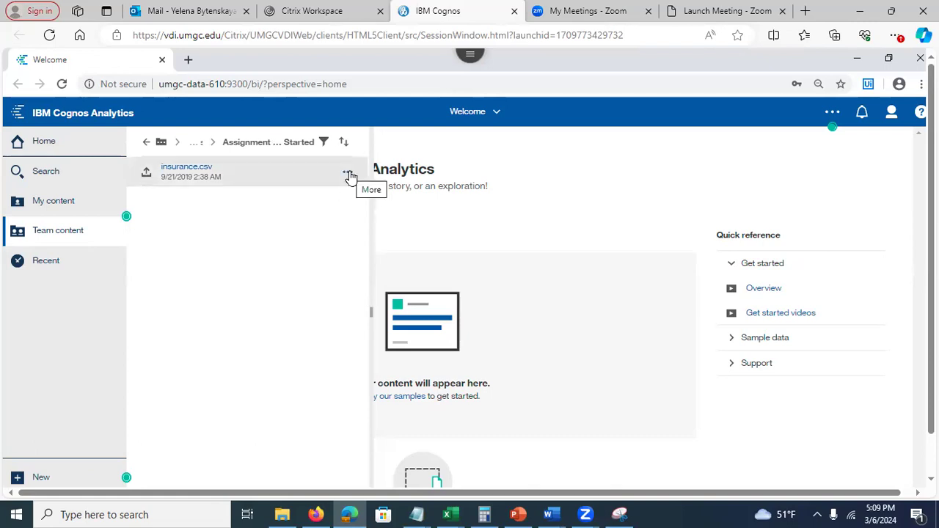
pyautogui.click(350, 176)
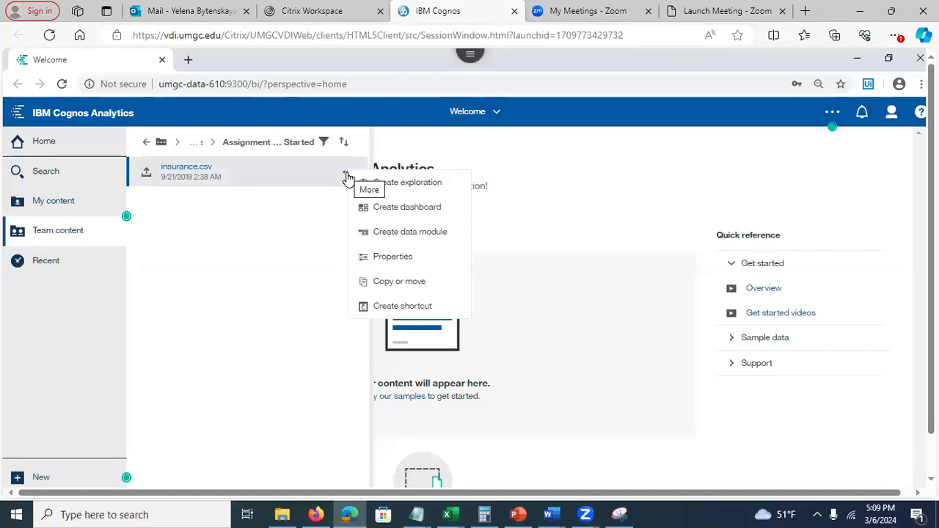
pyautogui.click(381, 285)
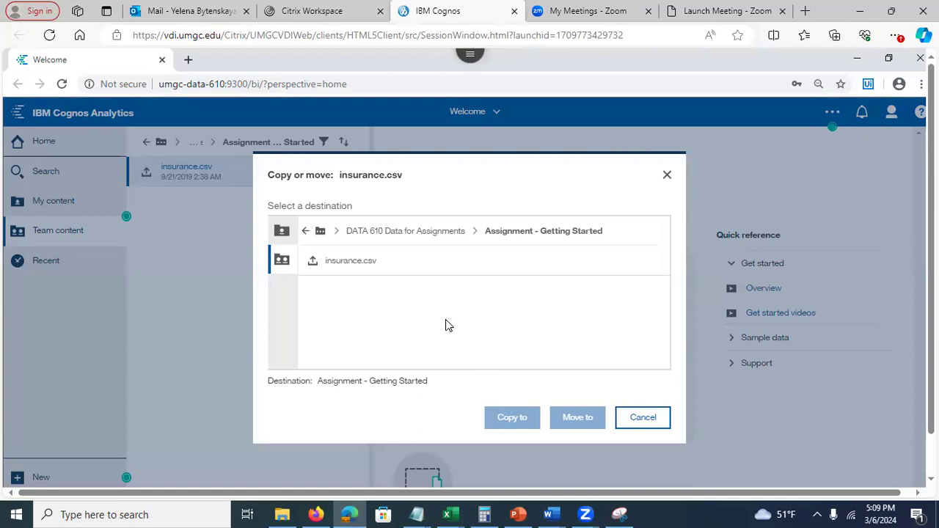
pyautogui.click(281, 232)
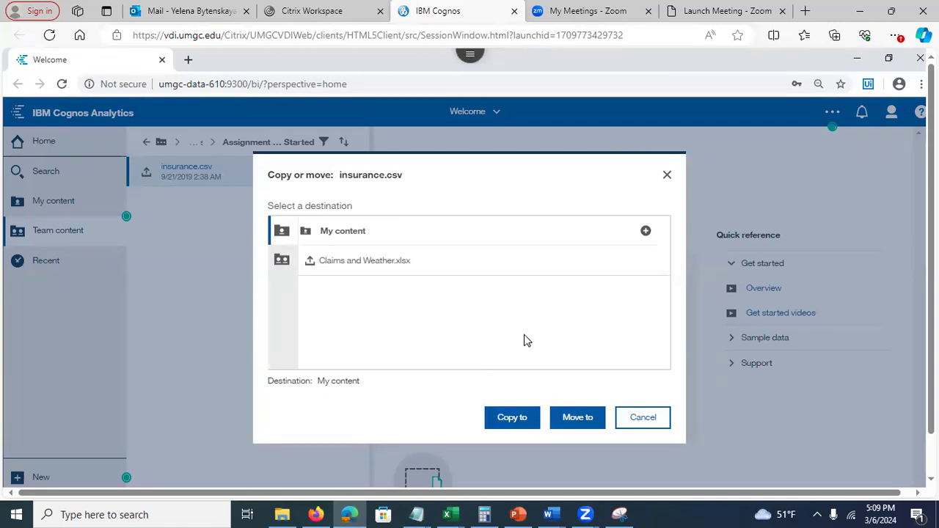
pyautogui.click(503, 420)
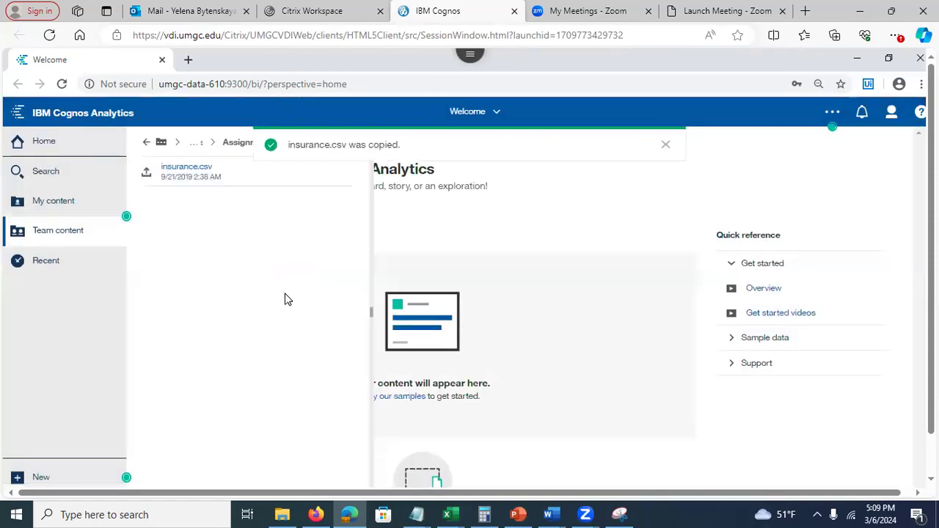
pyautogui.click(44, 206)
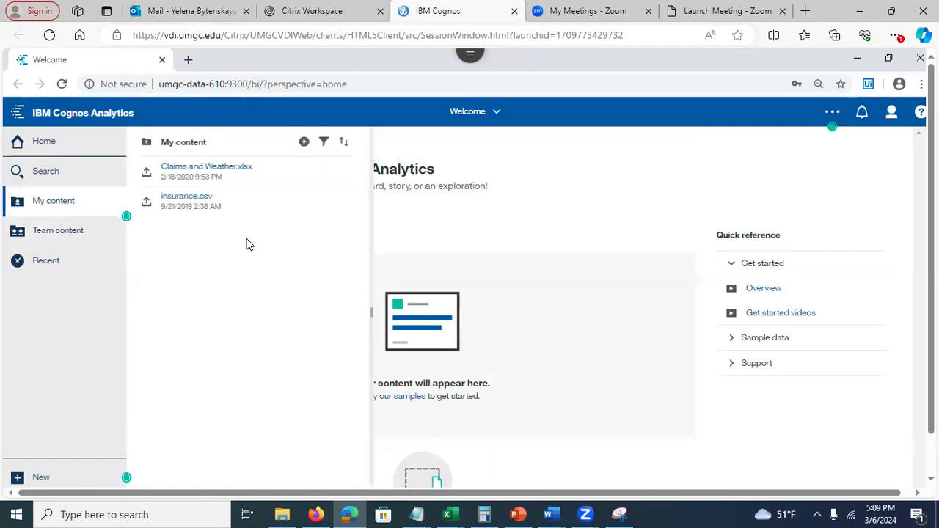
# - View the actions available for insurance.csv in My content, and return to the Welcome page
pyautogui.moveTo(336, 210)
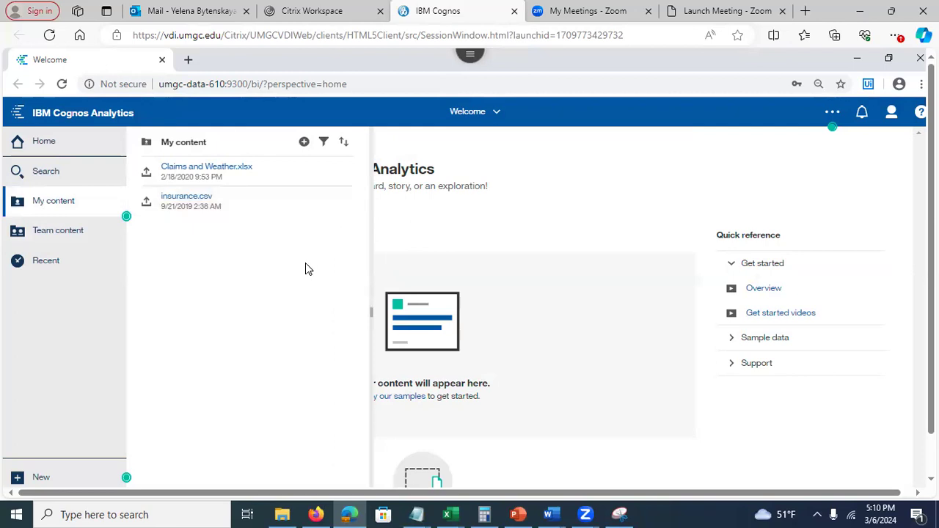
pyautogui.moveTo(262, 209)
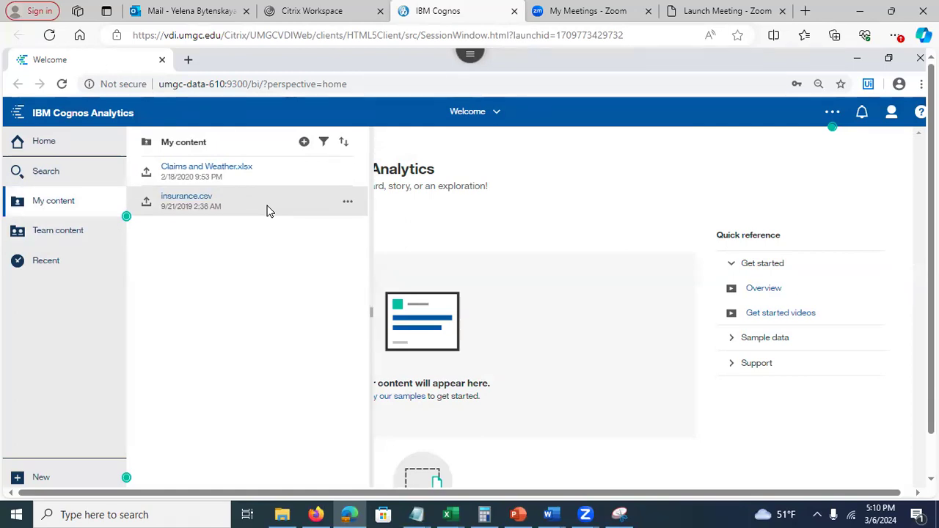
pyautogui.click(348, 202)
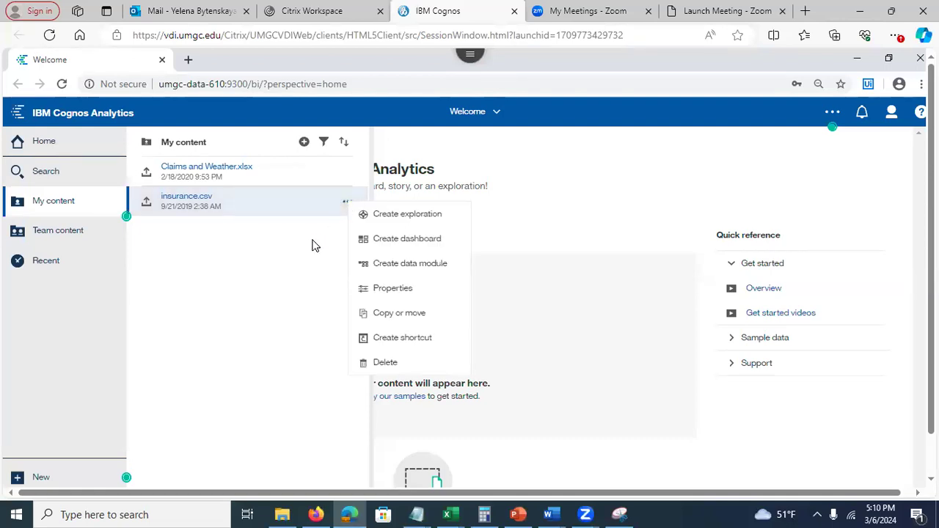
pyautogui.click(263, 279)
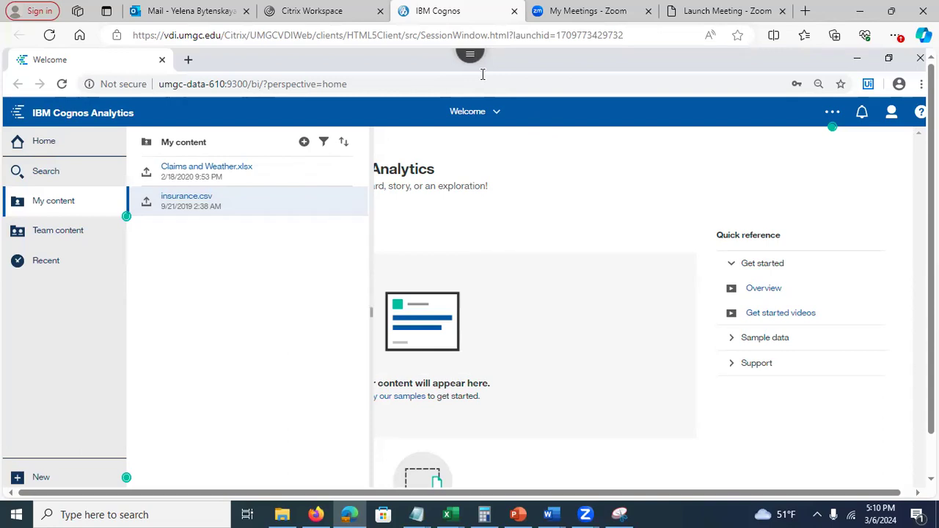
pyautogui.click(636, 170)
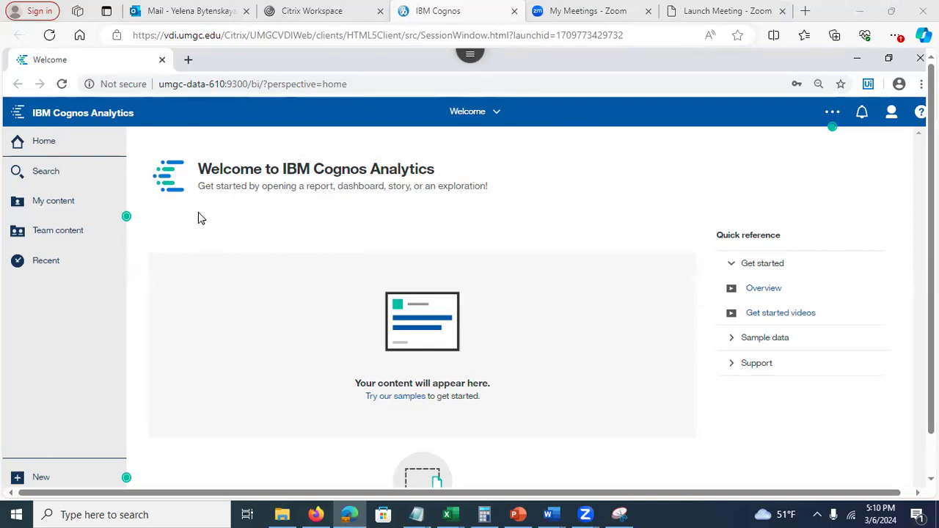
# - Look at the recently viewed content and the content types that can be newly created, and return to the Welcome page
pyautogui.click(39, 263)
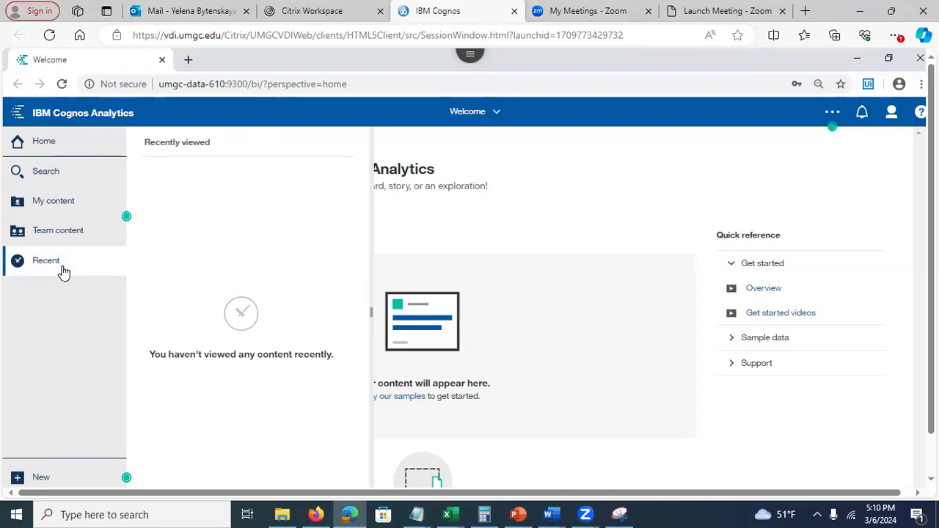
pyautogui.click(480, 198)
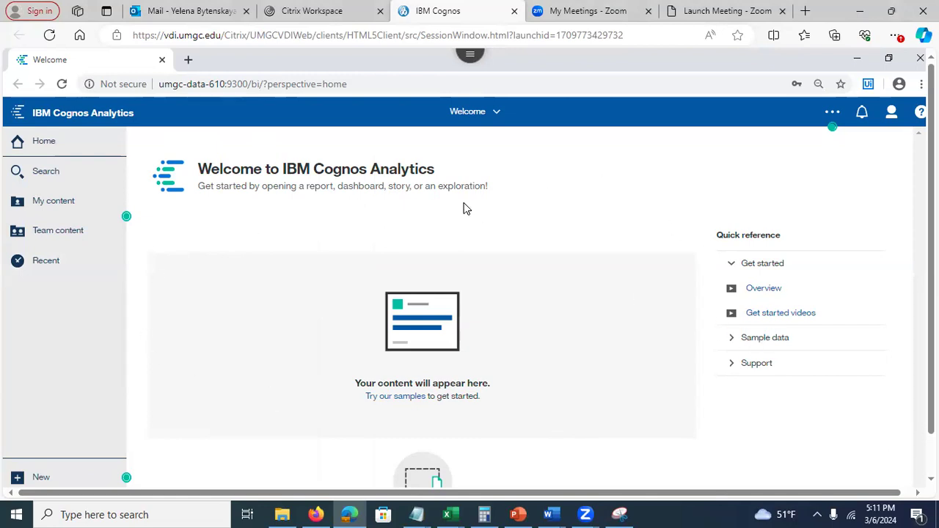
pyautogui.click(63, 482)
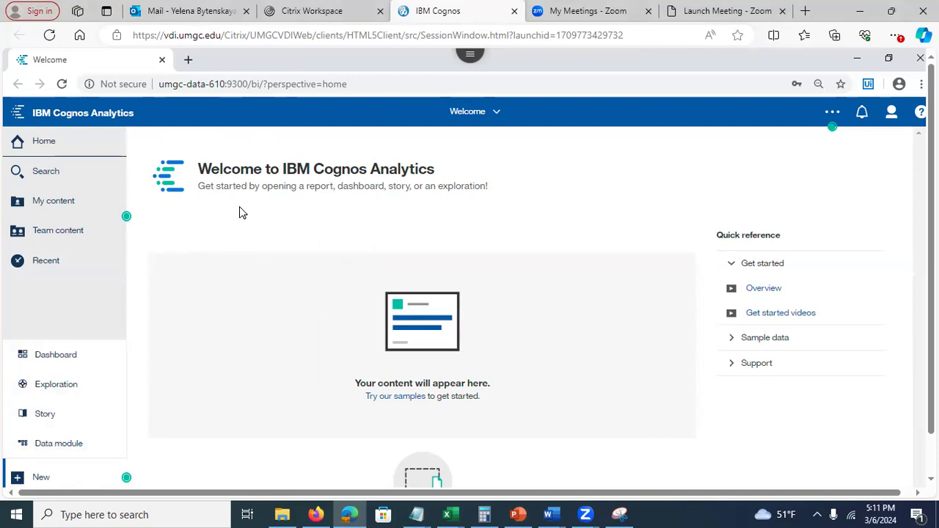
pyautogui.click(189, 187)
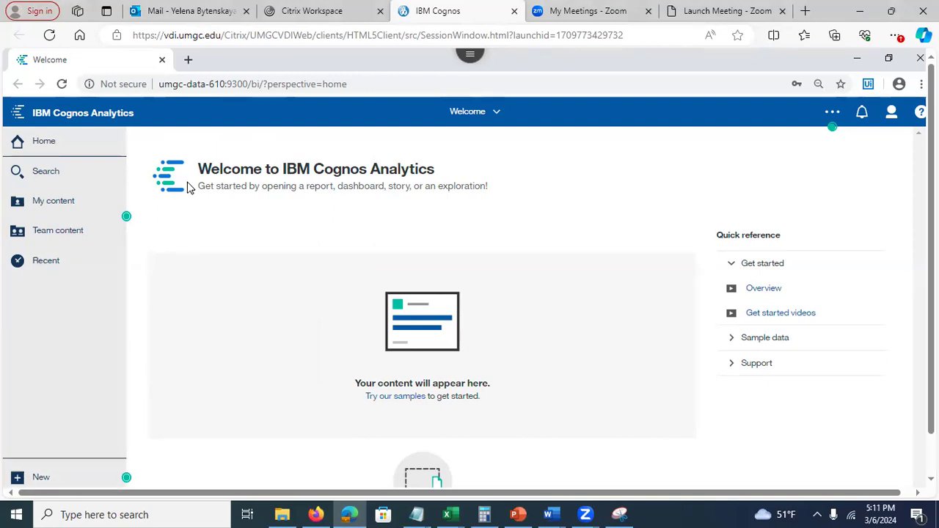
# - Look at My content again, search all data for "claims", and clear the search
pyautogui.click(57, 211)
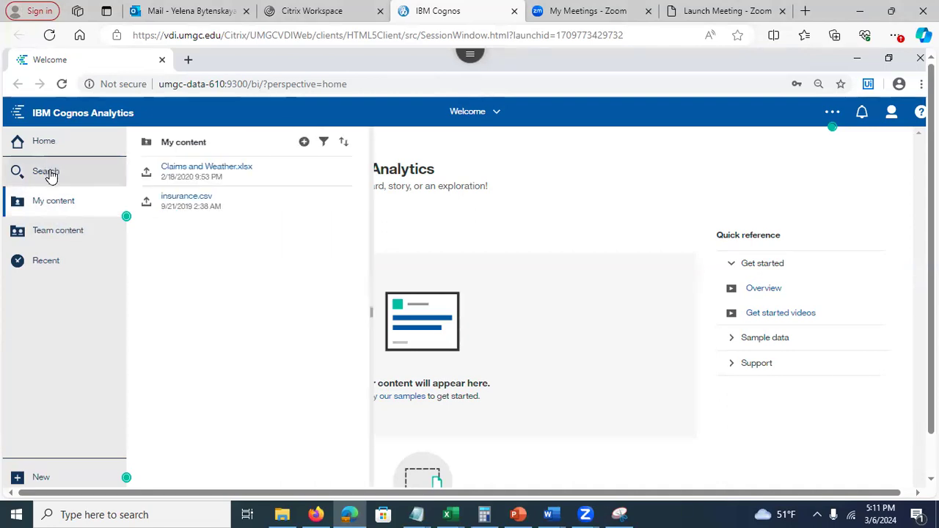
pyautogui.click(51, 174)
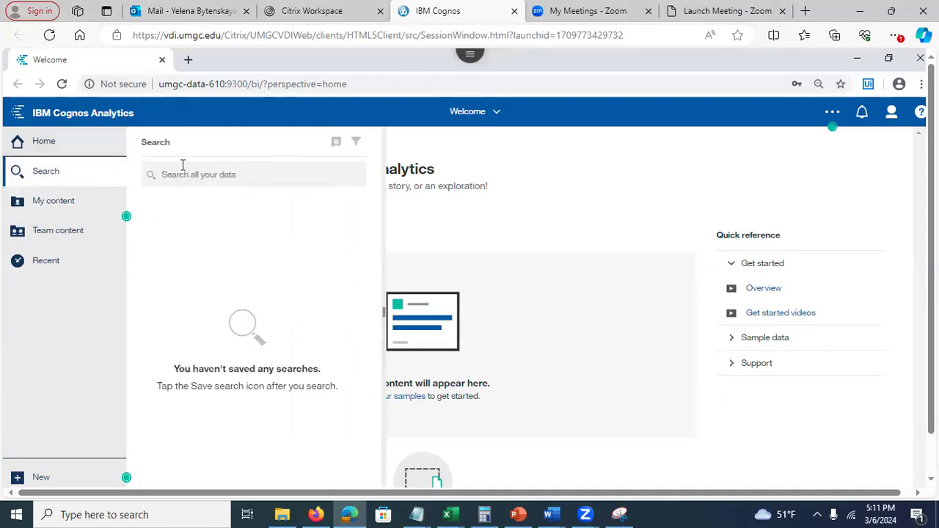
pyautogui.write('claims')
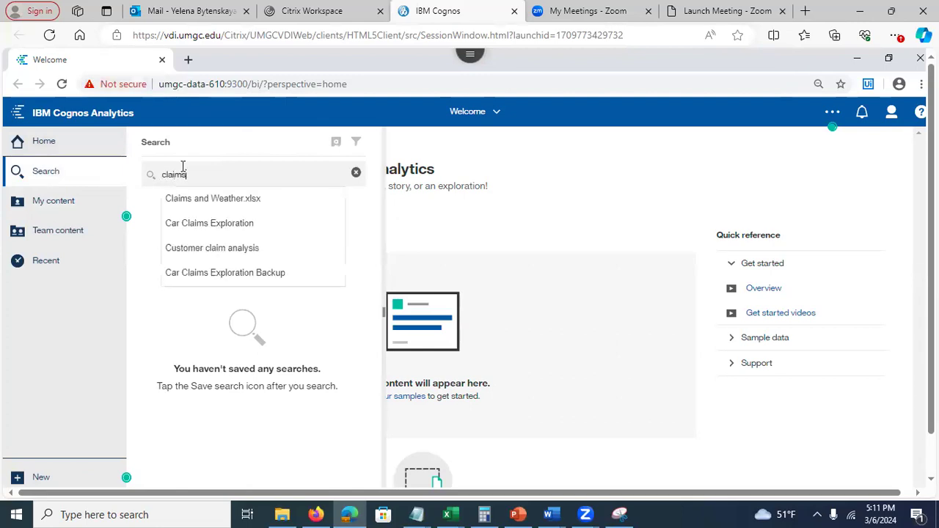
pyautogui.press('Return')
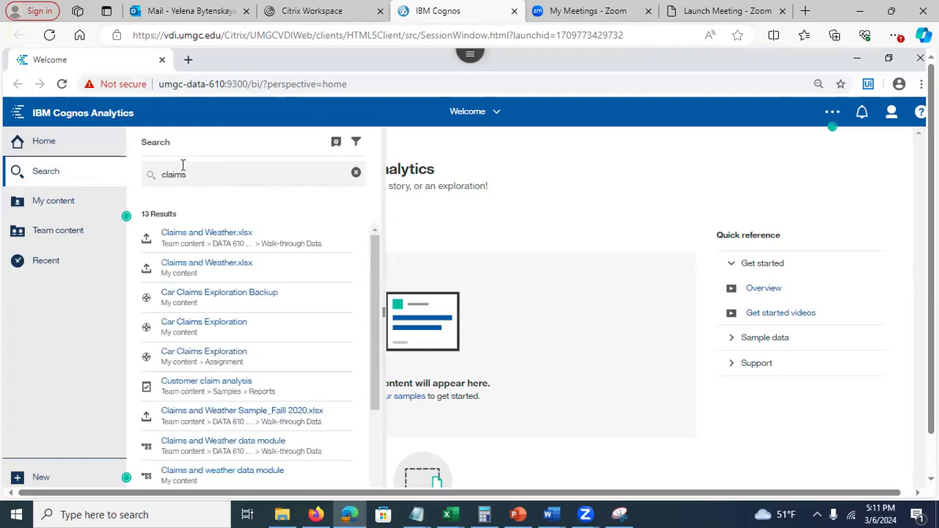
pyautogui.moveTo(201, 180); pyautogui.dragTo(147, 176)
pyautogui.press('BackSpace')
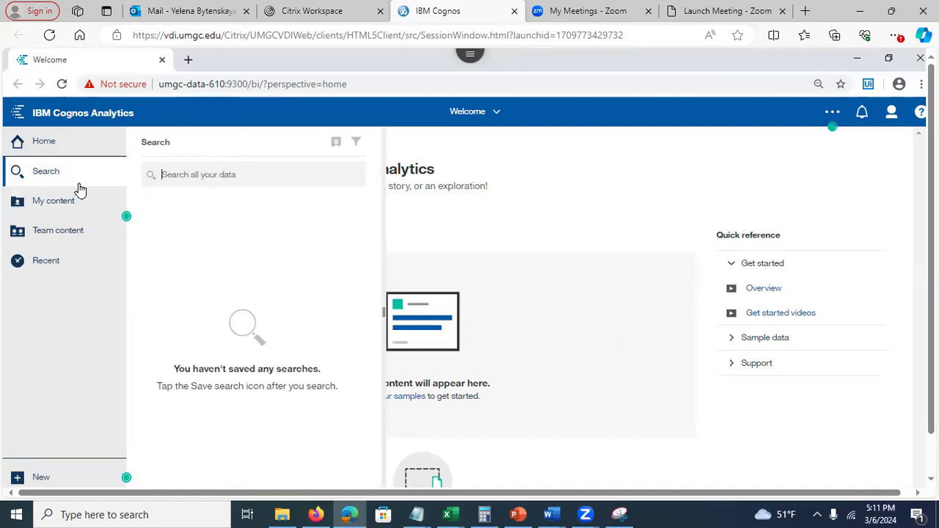
# - Browse the Walk-through Data folder in DATA 610 Data for Assignments, and return to the top level of Team content
pyautogui.click(60, 310)
pyautogui.click(63, 239)
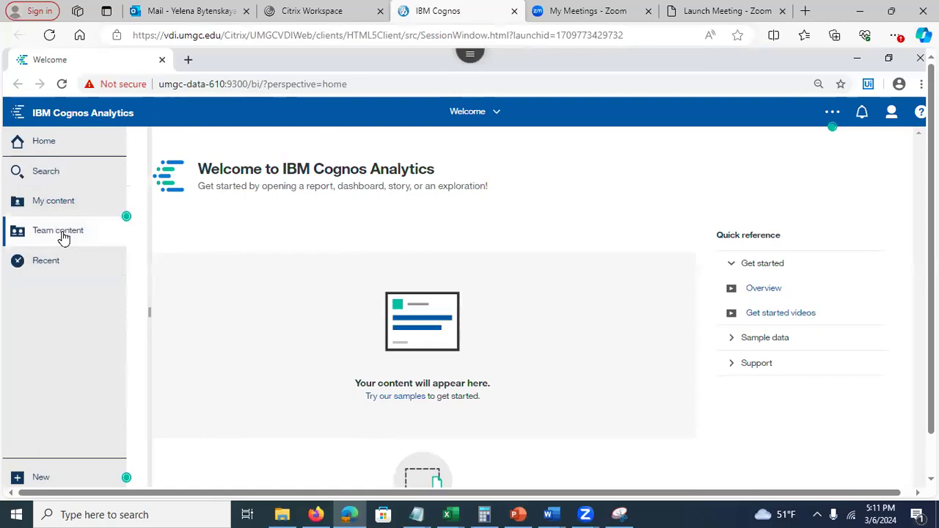
pyautogui.click(149, 142)
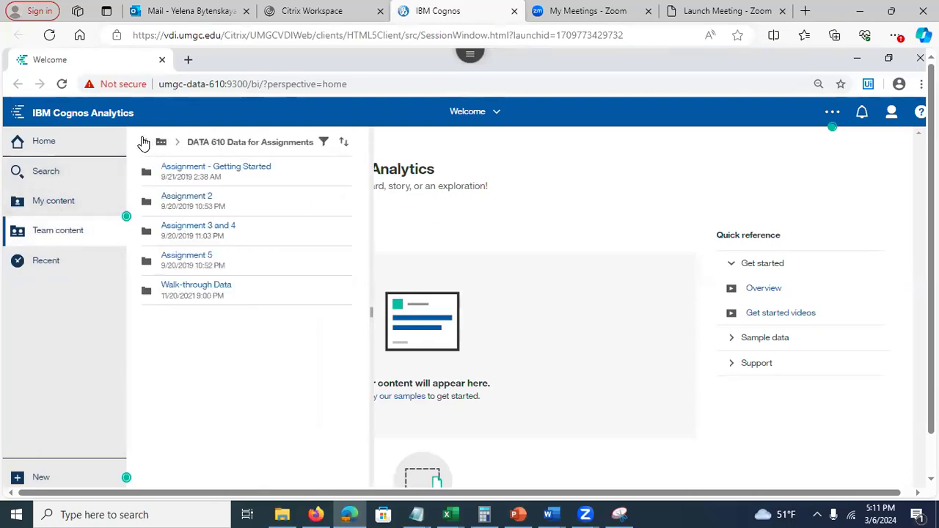
pyautogui.click(199, 285)
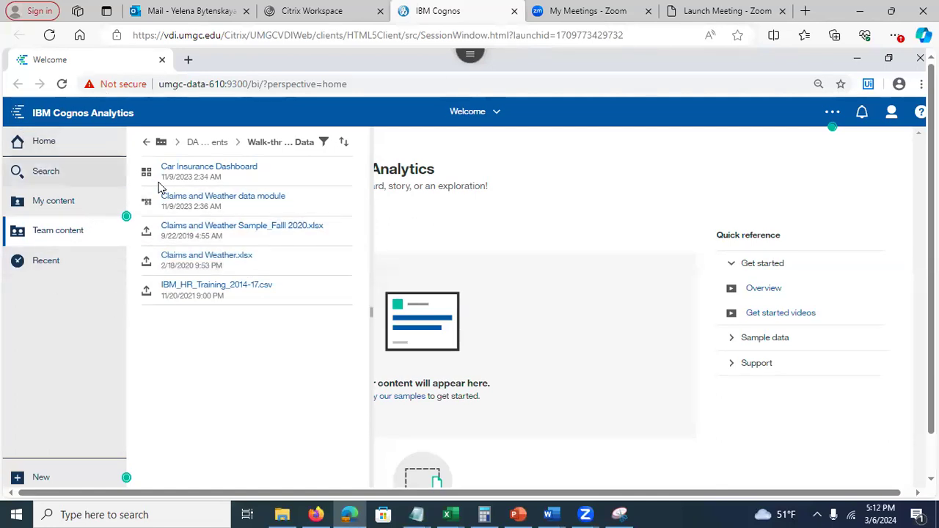
pyautogui.click(146, 143)
pyautogui.click(146, 143)
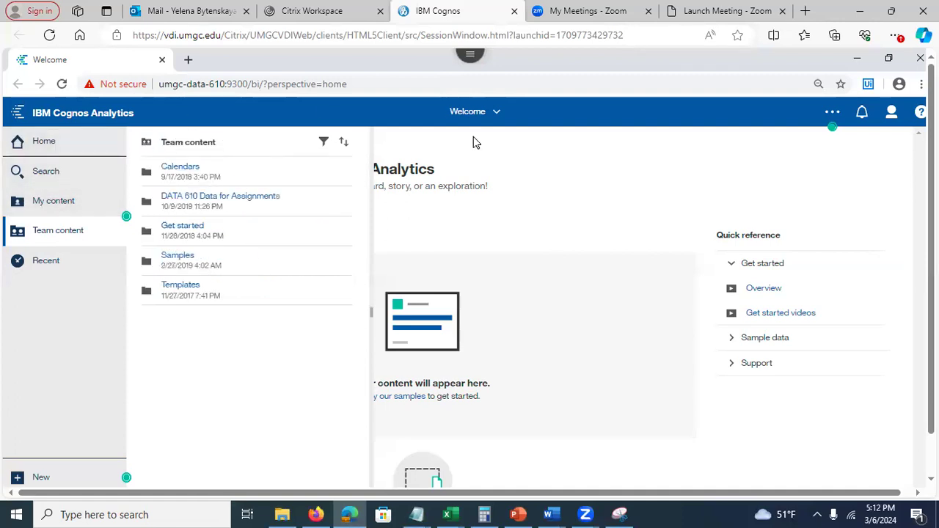
# - Close Team content and check which views the Welcome switcher menu offers
pyautogui.click(514, 199)
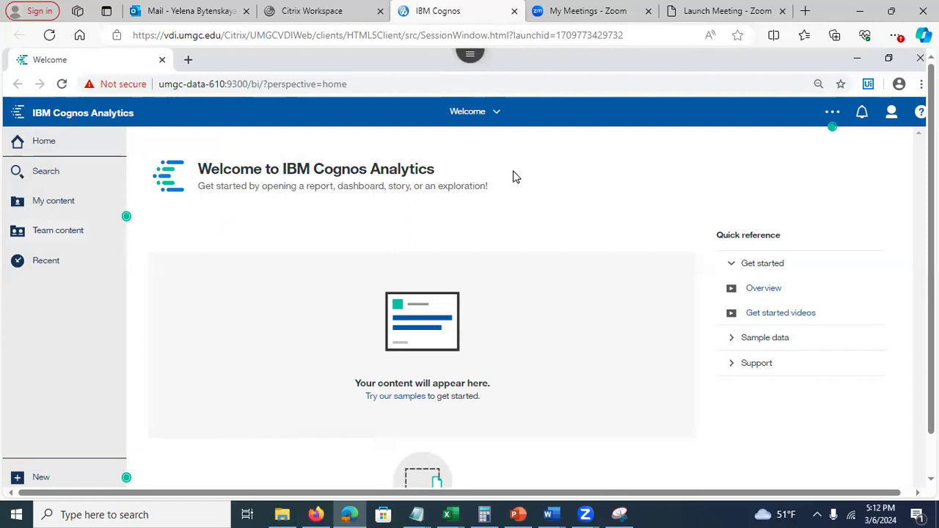
pyautogui.click(496, 114)
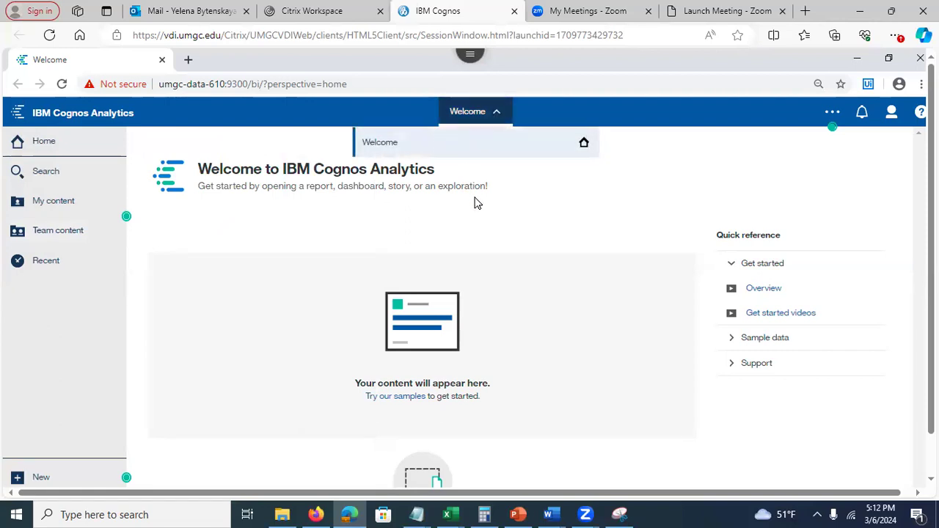
pyautogui.click(472, 114)
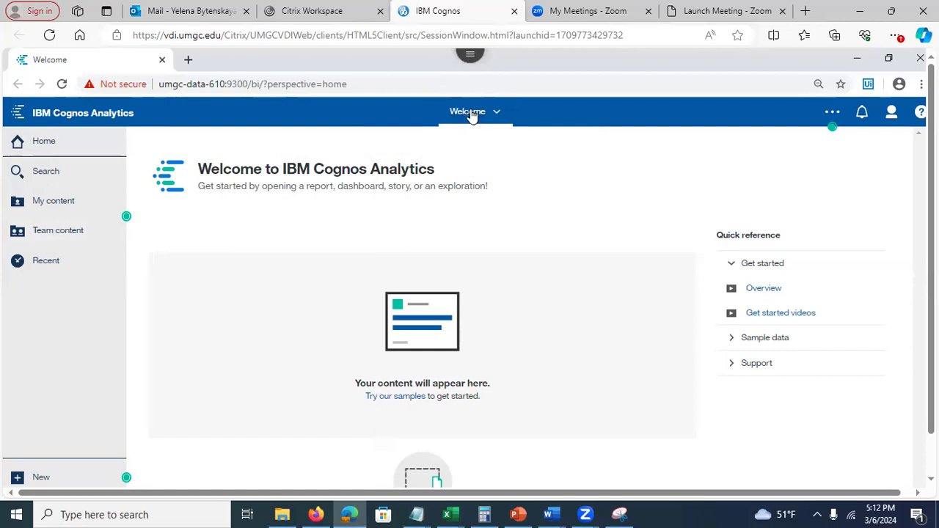
# - Switch to PowerPoint and show slide 9 on accessing pre-loaded data and slide 10 on the demo's data source
pyautogui.click(517, 515)
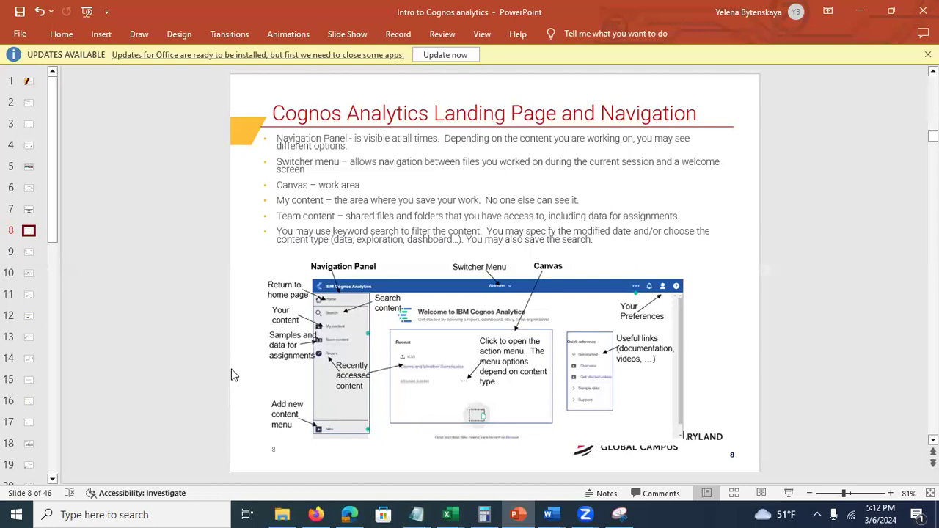
pyautogui.click(29, 253)
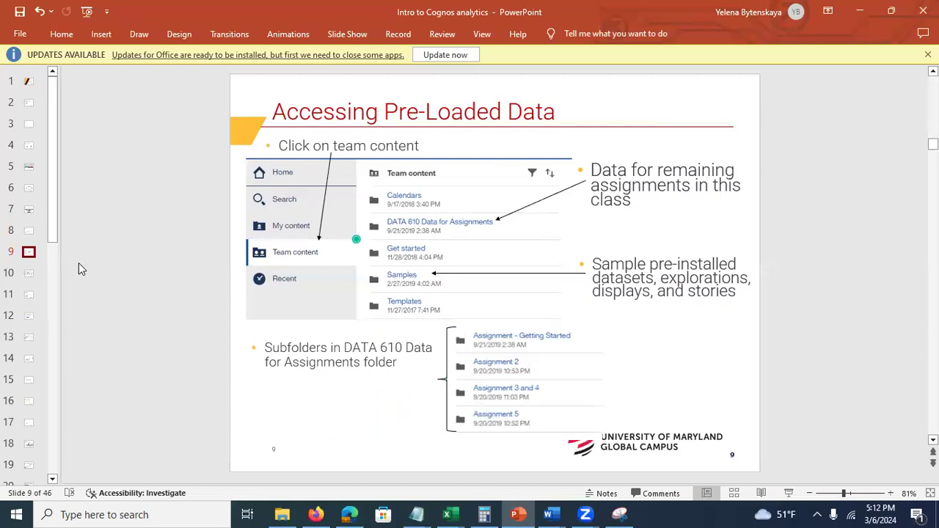
pyautogui.click(29, 274)
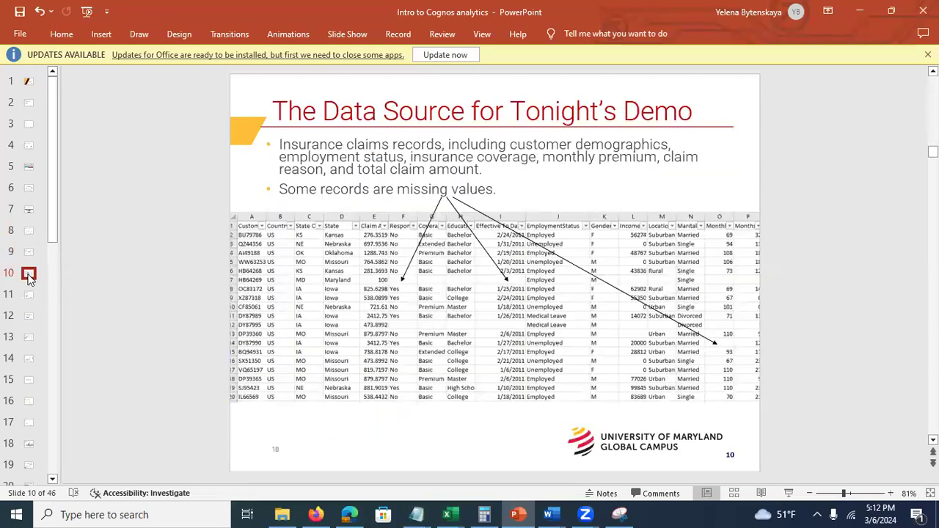
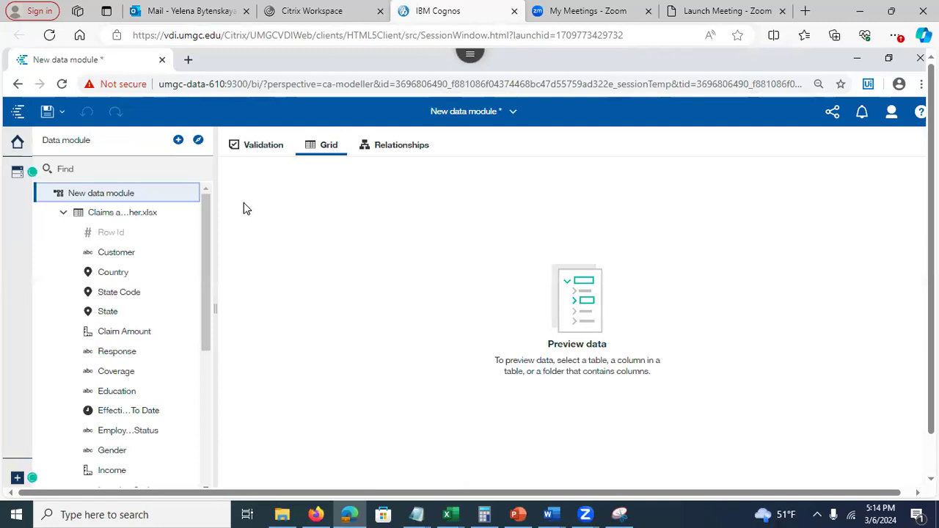
# - Preview the Claims and Weather.xlsx table in the data module's grid, and make its Row Id column visible to users and hidden again
pyautogui.click(131, 213)
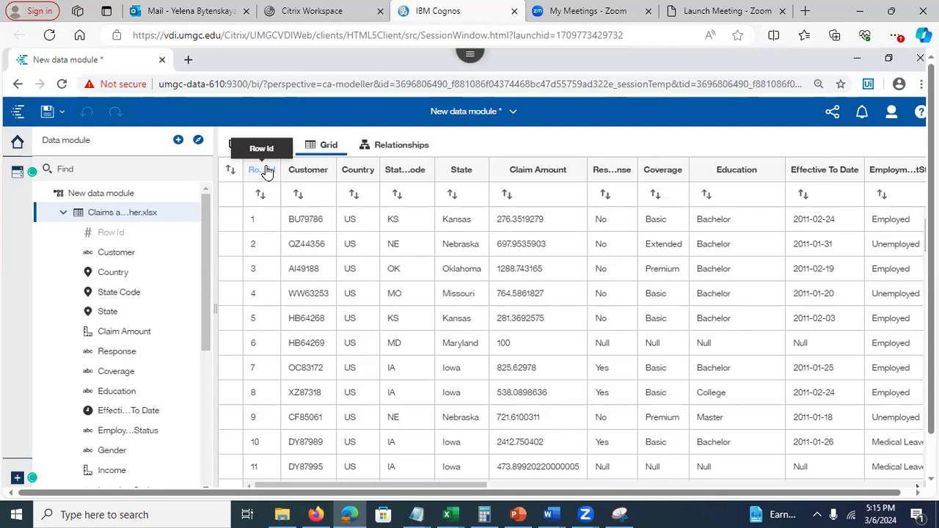
pyautogui.click(263, 171)
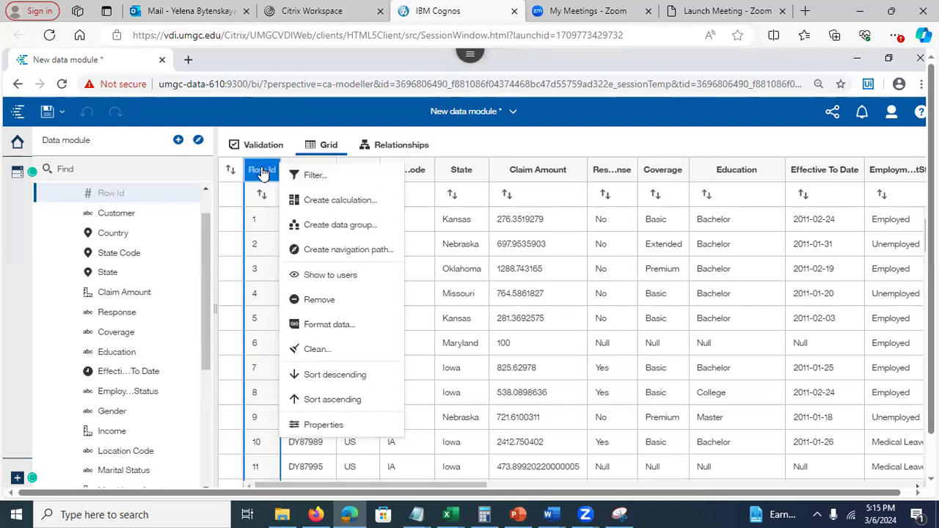
pyautogui.click(329, 276)
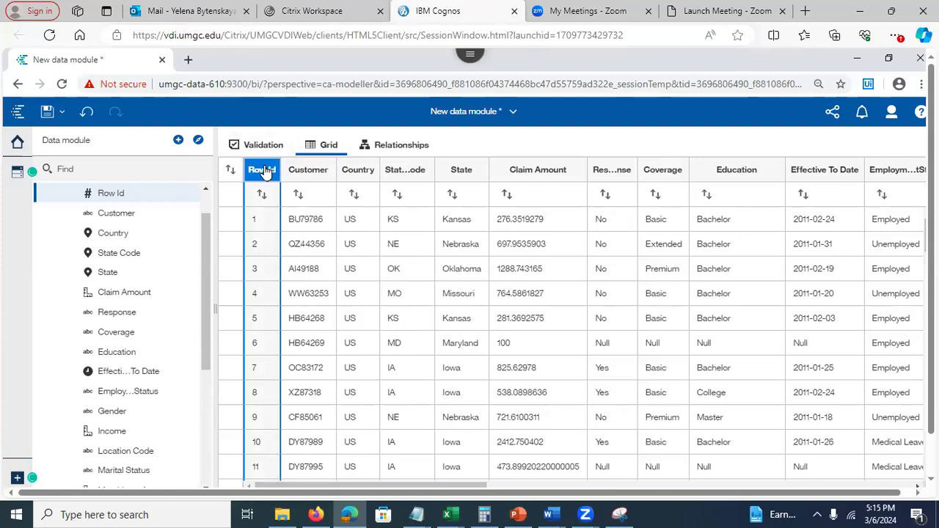
pyautogui.click(266, 171)
pyautogui.click(329, 276)
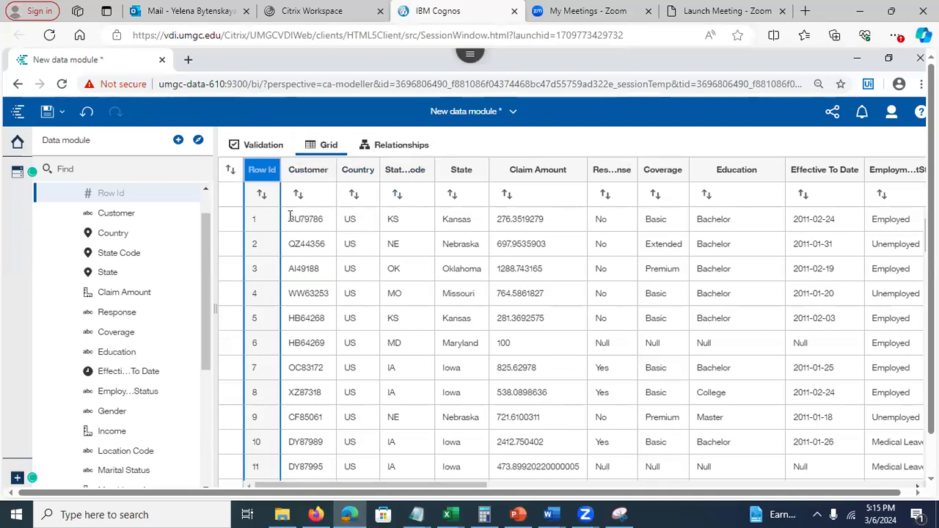
# - Look through the columns of the Claims and Weather.xlsx table in the data module, examining their data type icons
pyautogui.moveTo(210, 224); pyautogui.dragTo(211, 192)
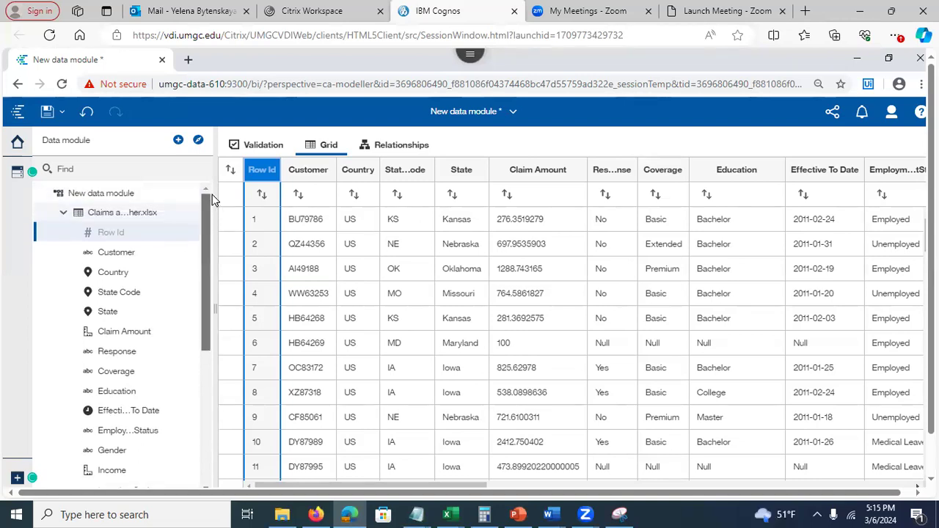
pyautogui.moveTo(206, 234); pyautogui.dragTo(210, 434)
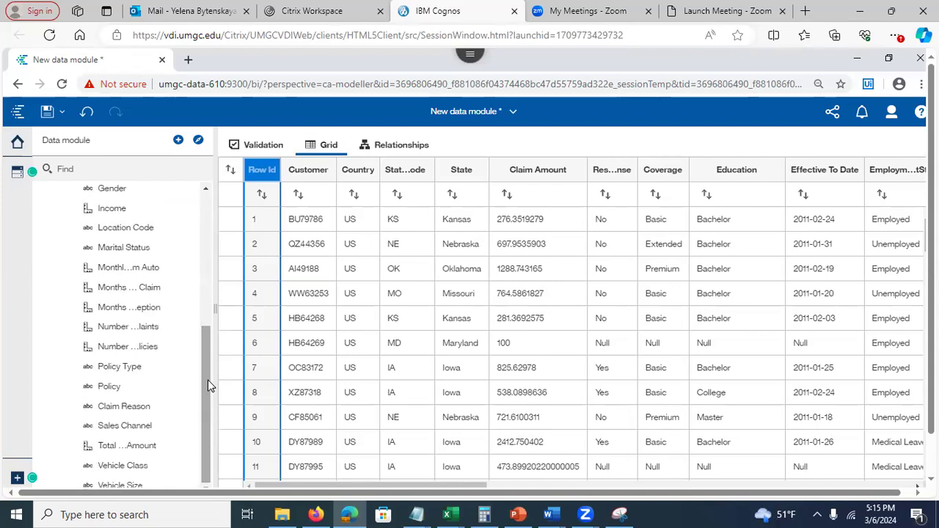
pyautogui.scroll(3, 207, 321)
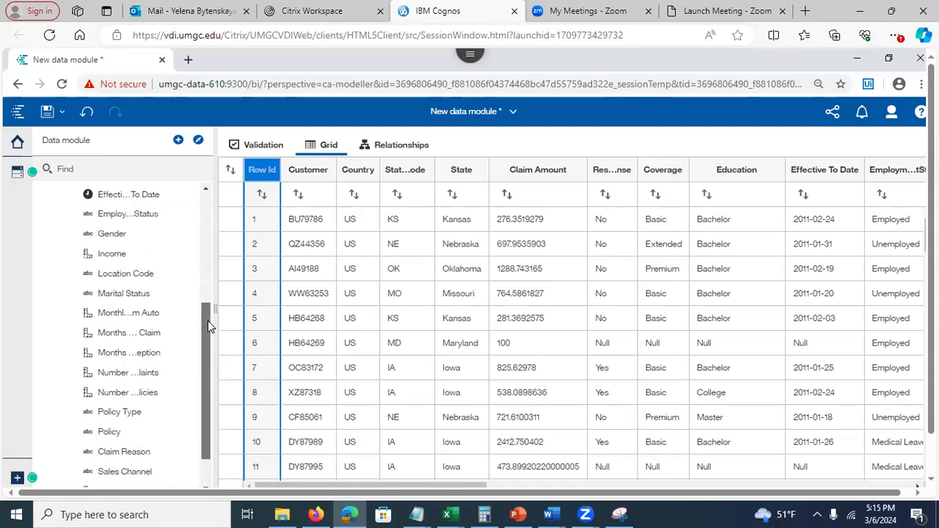
pyautogui.scroll(4, 215, 256)
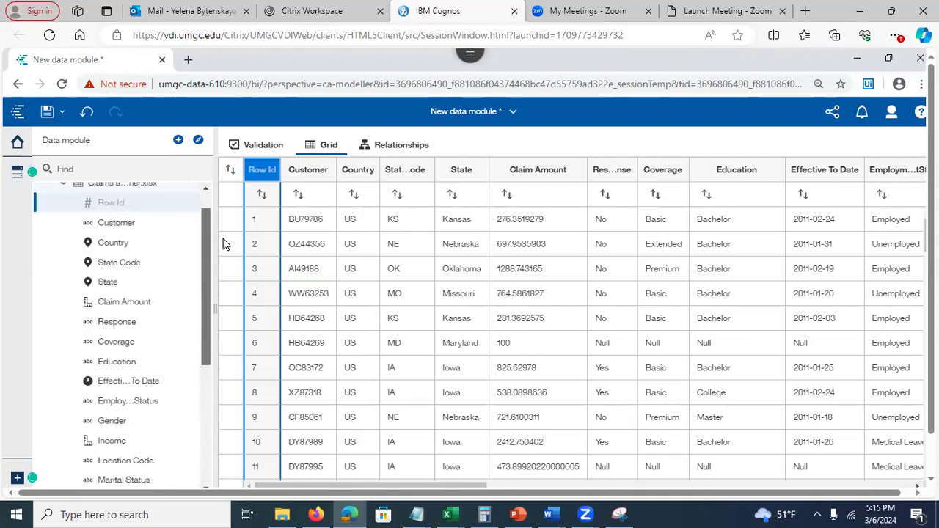
pyautogui.scroll(-4, 225, 252)
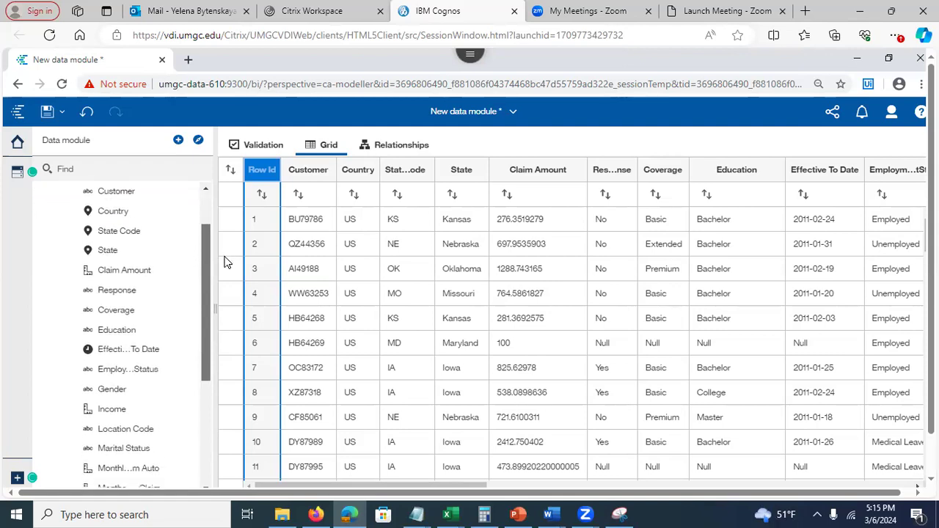
pyautogui.scroll(-3, 225, 301)
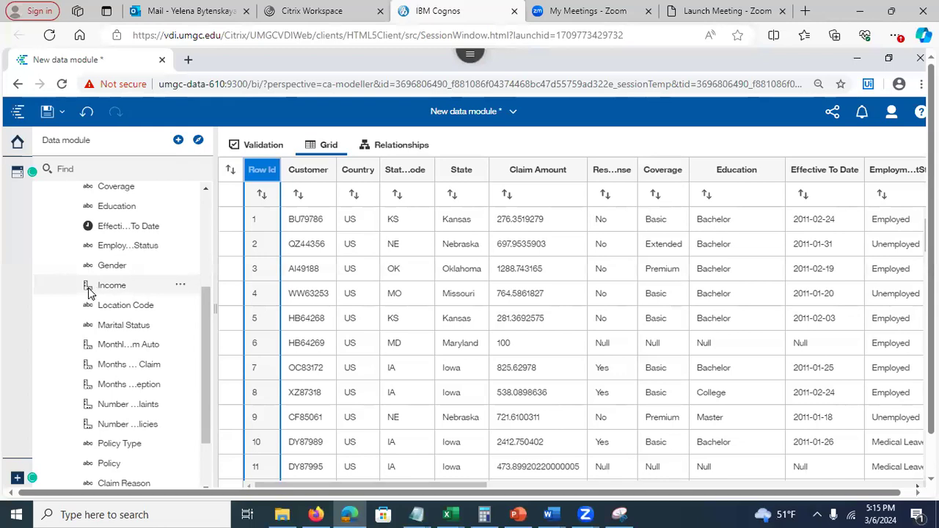
# - Set the aggregate of the Total Claim Amount column to Average in its properties
pyautogui.moveTo(207, 370); pyautogui.dragTo(219, 453)
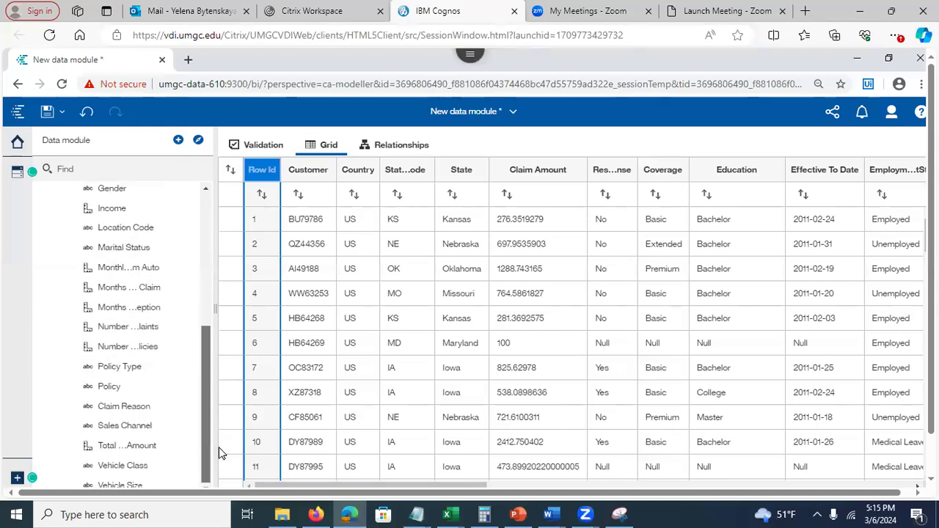
pyautogui.click(181, 448)
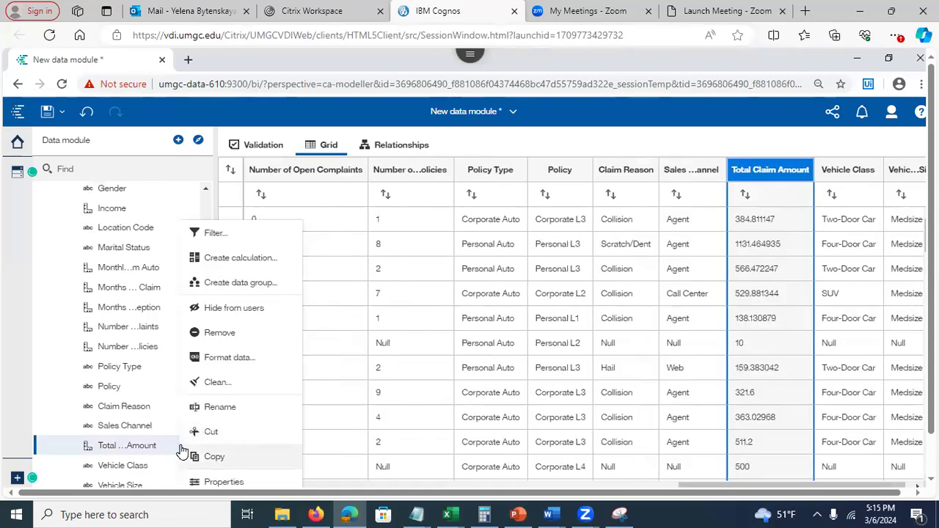
pyautogui.click(234, 485)
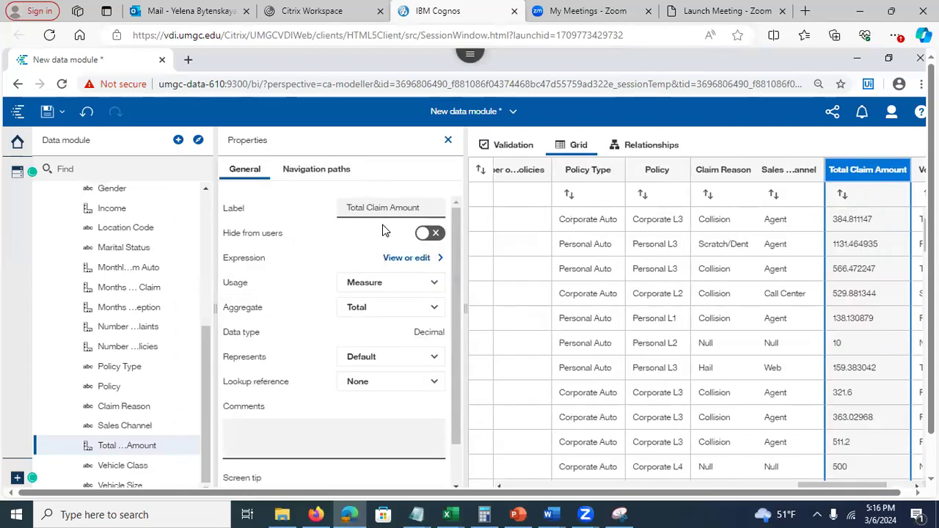
pyautogui.click(405, 259)
pyautogui.click(432, 310)
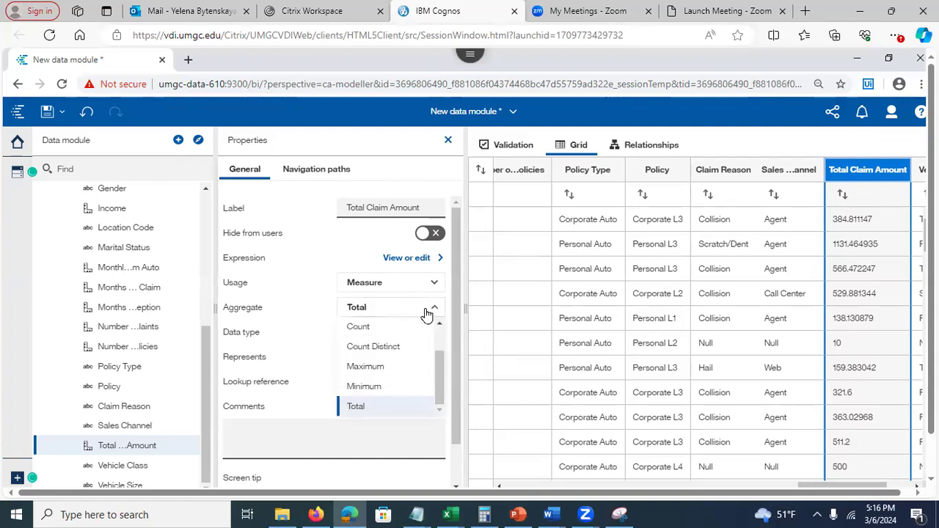
pyautogui.moveTo(437, 373); pyautogui.dragTo(438, 337)
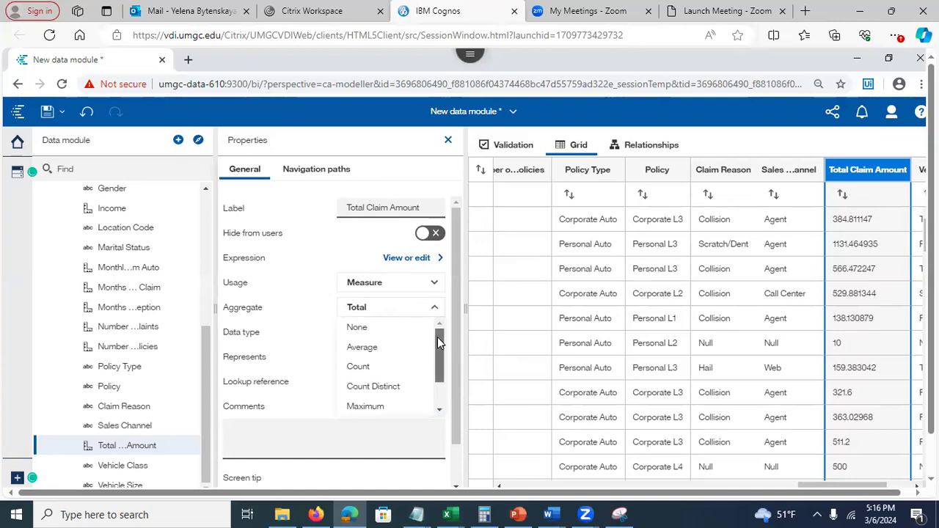
pyautogui.click(371, 350)
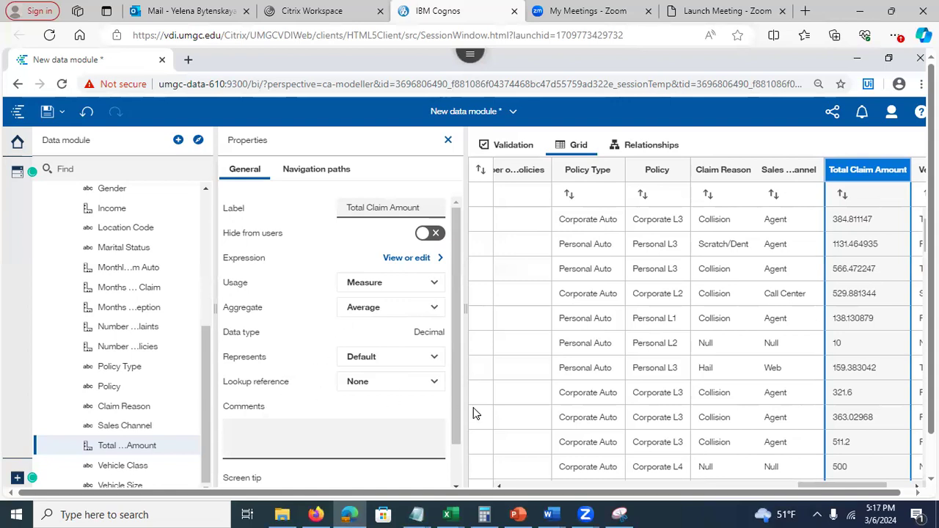
# - Examine the remaining general properties of the Total Claim Amount column, including its screen tip and advanced settings
pyautogui.moveTo(459, 390); pyautogui.dragTo(467, 468)
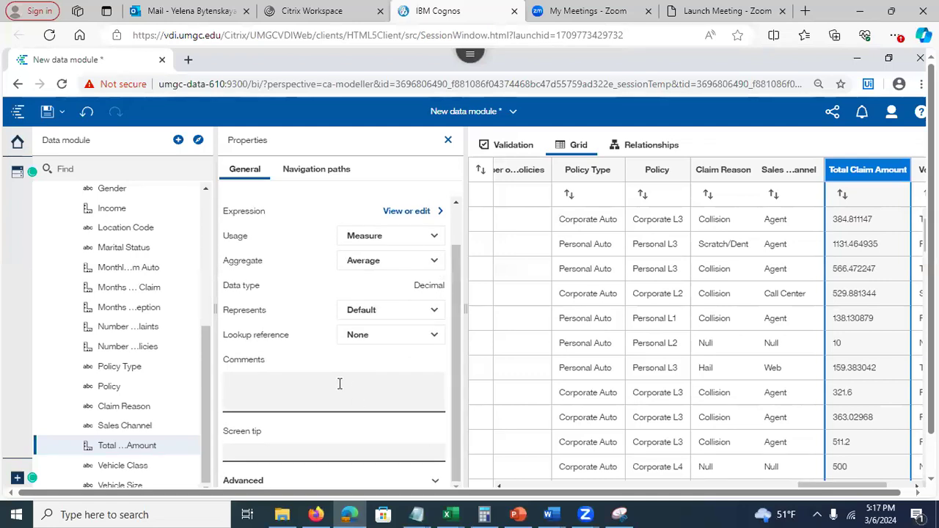
pyautogui.click(276, 456)
pyautogui.moveTo(456, 411); pyautogui.dragTo(465, 457)
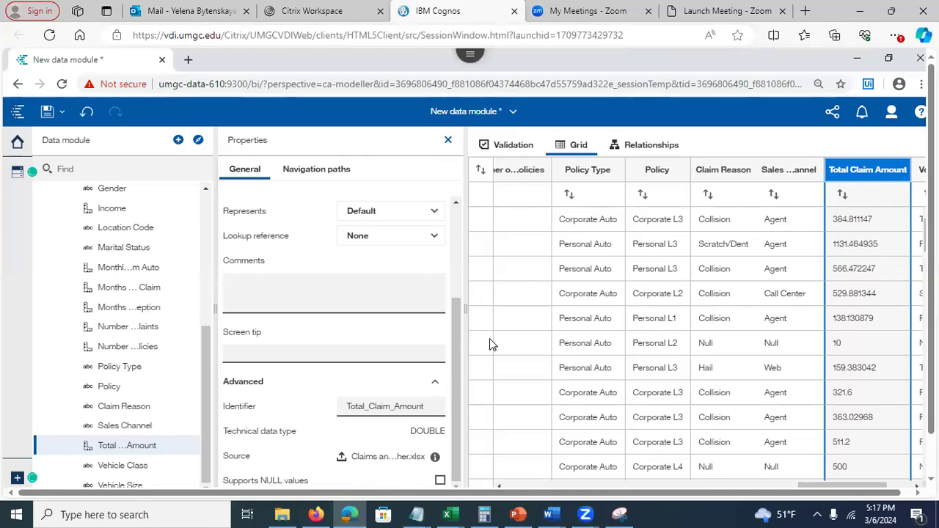
pyautogui.moveTo(456, 383); pyautogui.dragTo(470, 232)
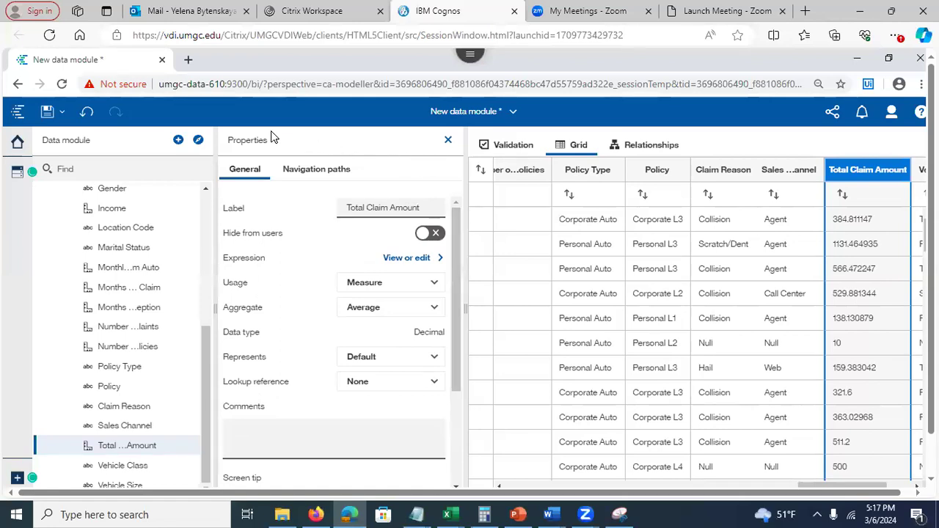
# - Save the data module in My content as "Claims and weather data module"
pyautogui.click(63, 115)
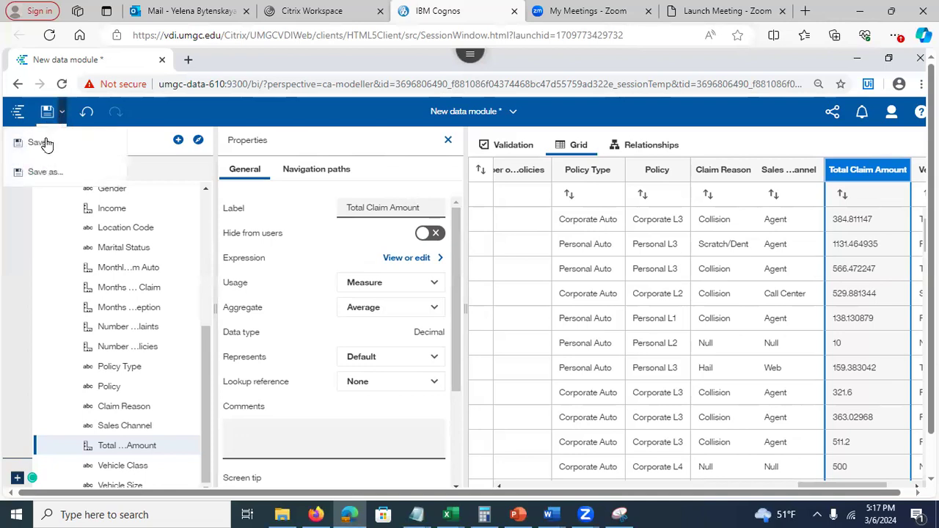
pyautogui.click(46, 141)
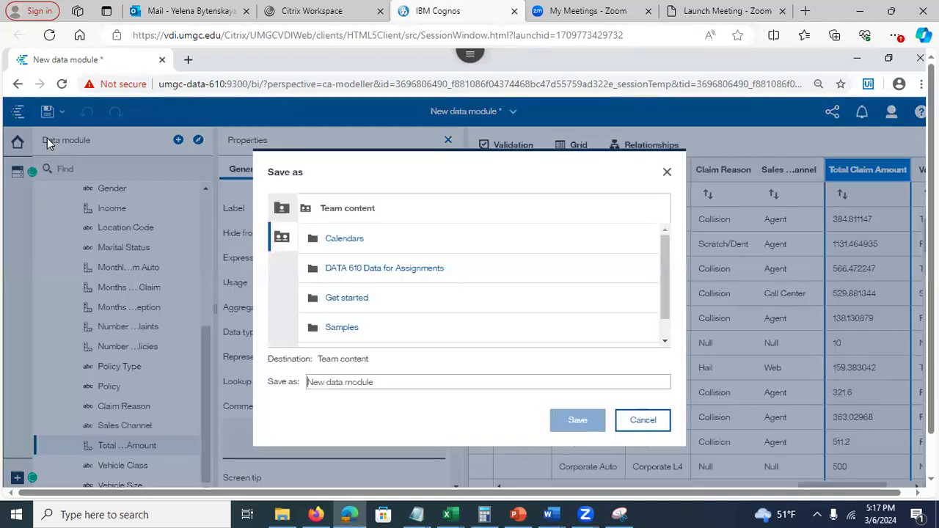
pyautogui.click(283, 209)
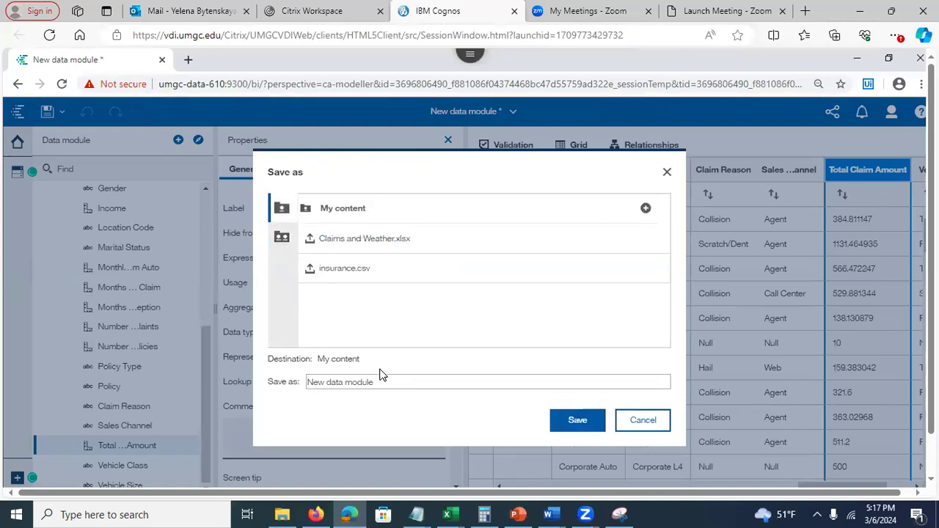
pyautogui.moveTo(391, 383); pyautogui.dragTo(299, 380)
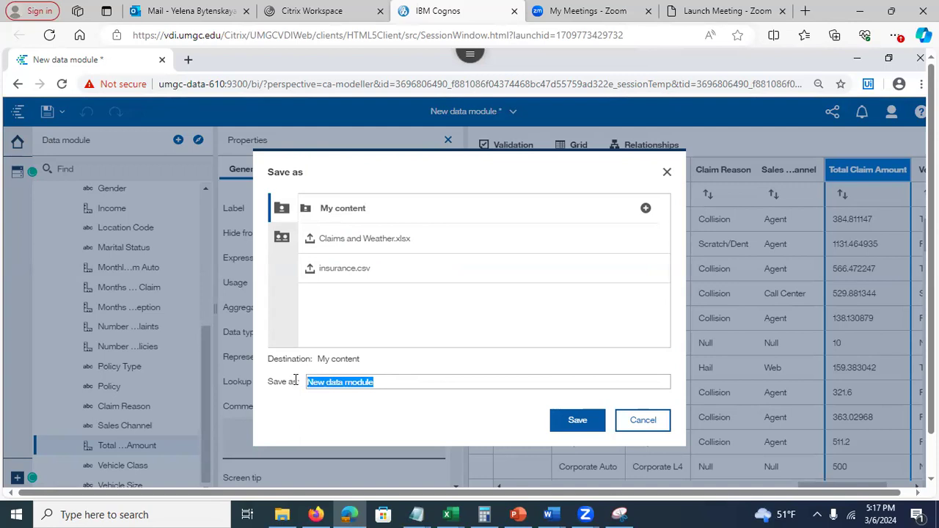
pyautogui.write('Claims')
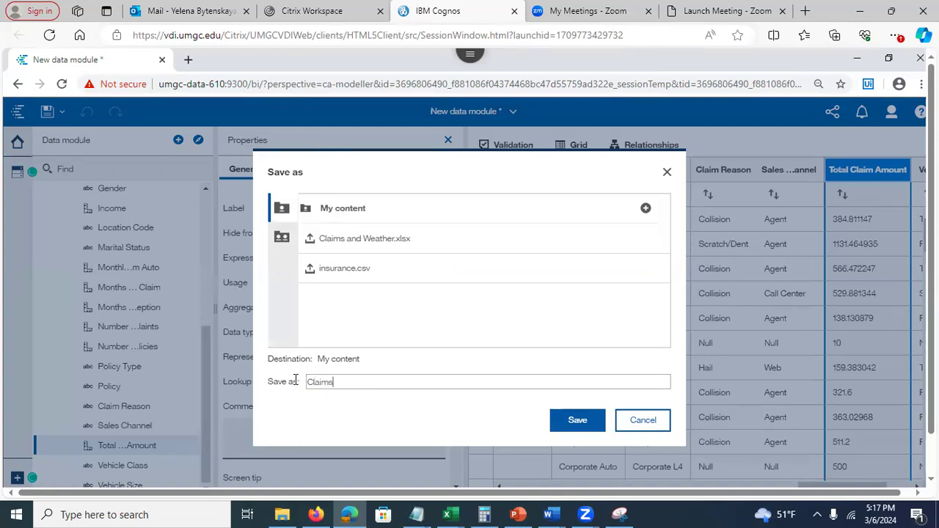
pyautogui.write(' and weather data module')
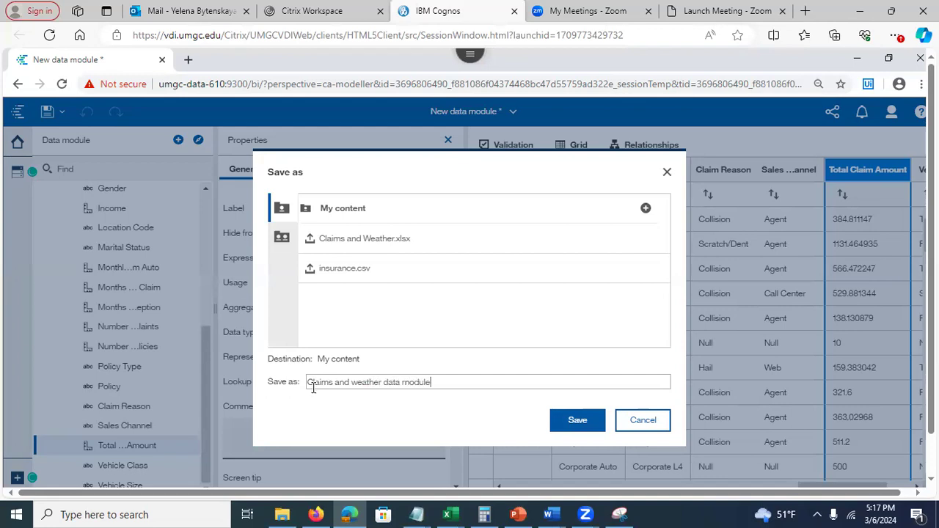
pyautogui.click(551, 420)
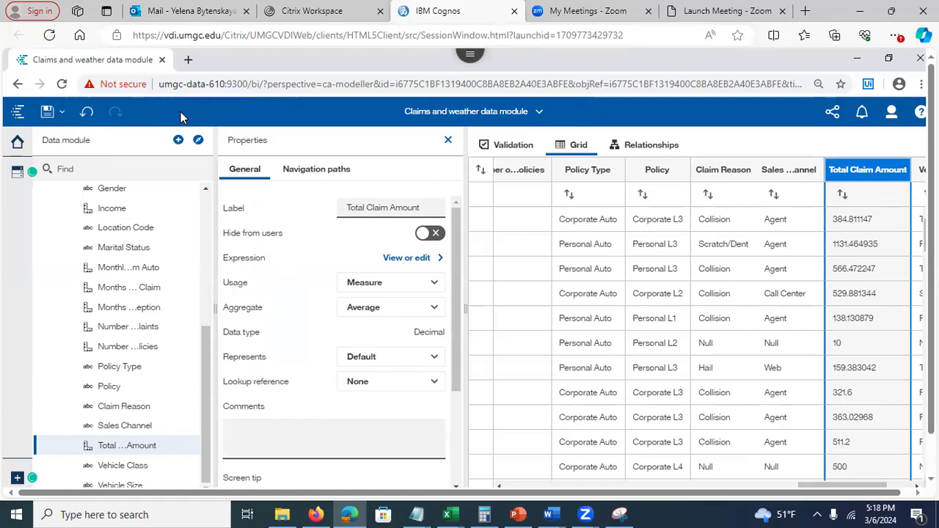
# - Search the data module's columns for "income" and clear the search
pyautogui.click(91, 168)
pyautogui.write('i')
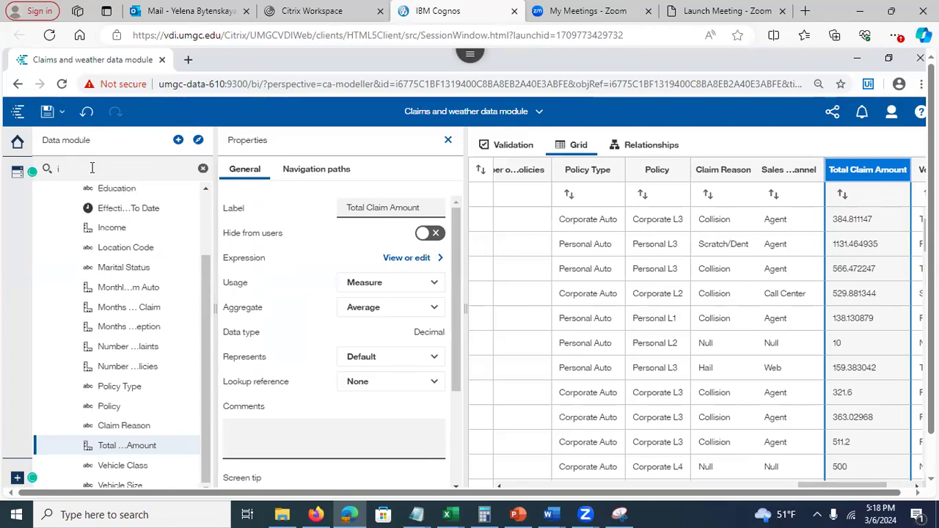
pyautogui.write('ncome')
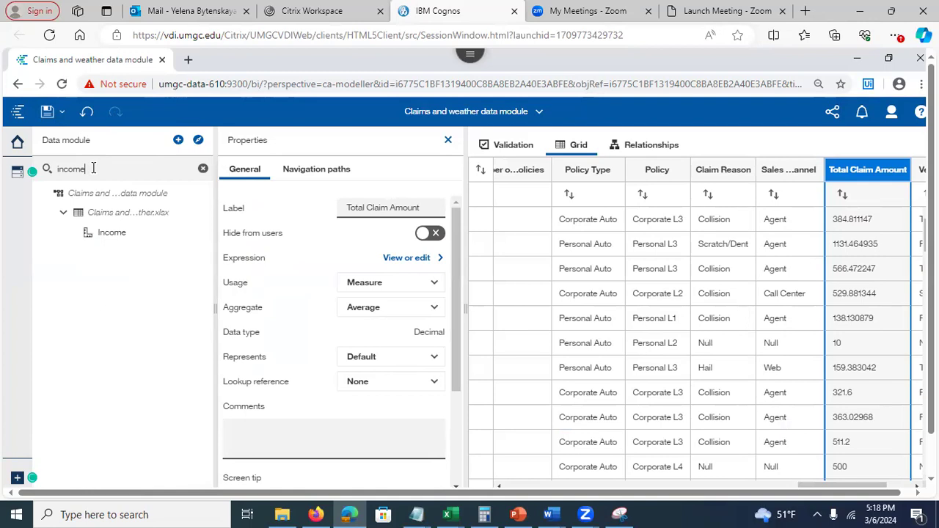
pyautogui.press('BackSpace')
pyautogui.press('BackSpace')
pyautogui.press('BackSpace')
pyautogui.press('BackSpace')
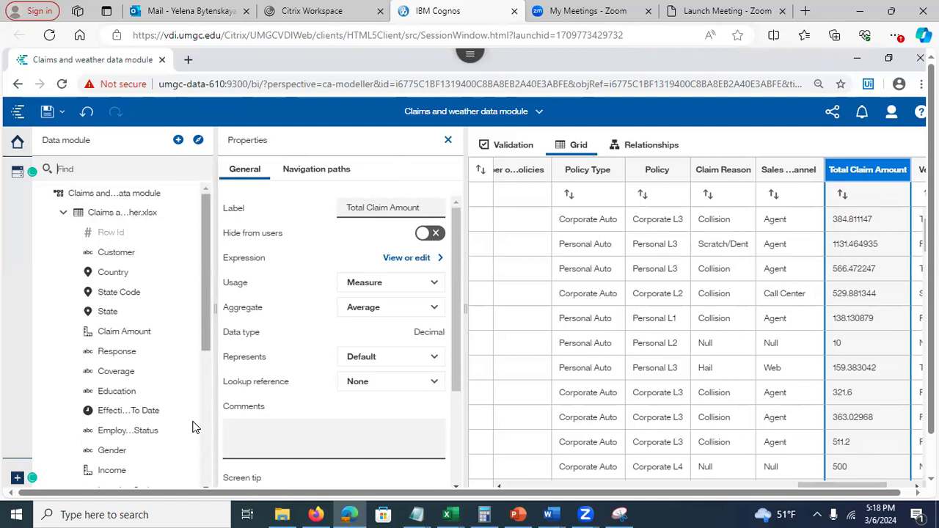
# - Set the Income column's aggregate to Average, look over its advanced properties and save the data module
pyautogui.click(181, 473)
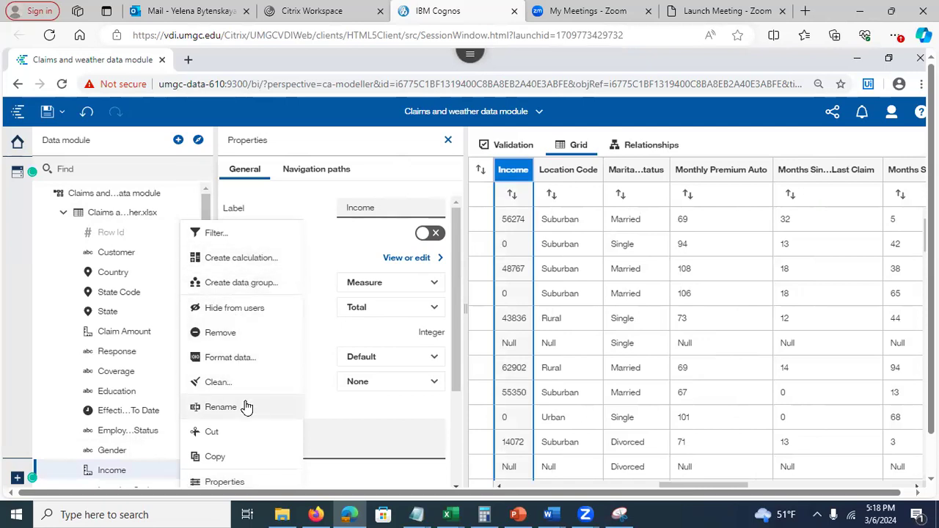
pyautogui.click(246, 485)
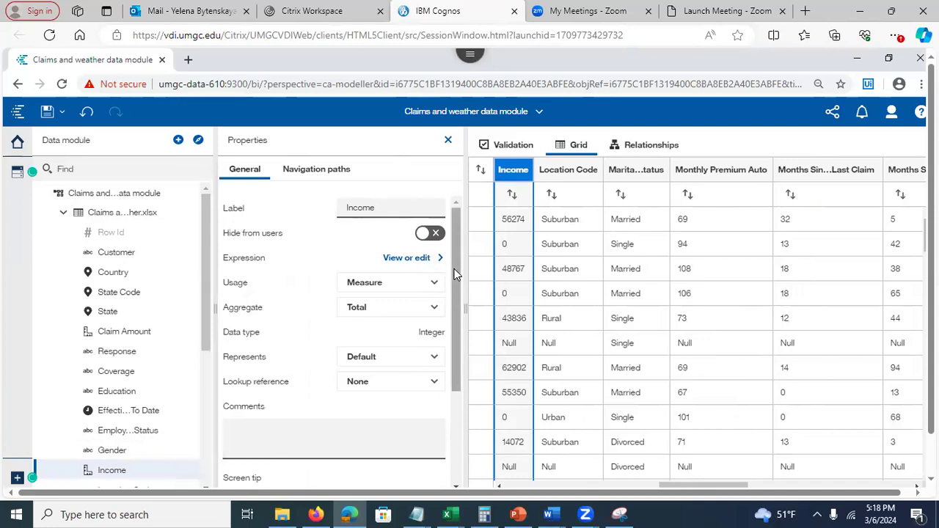
pyautogui.click(417, 309)
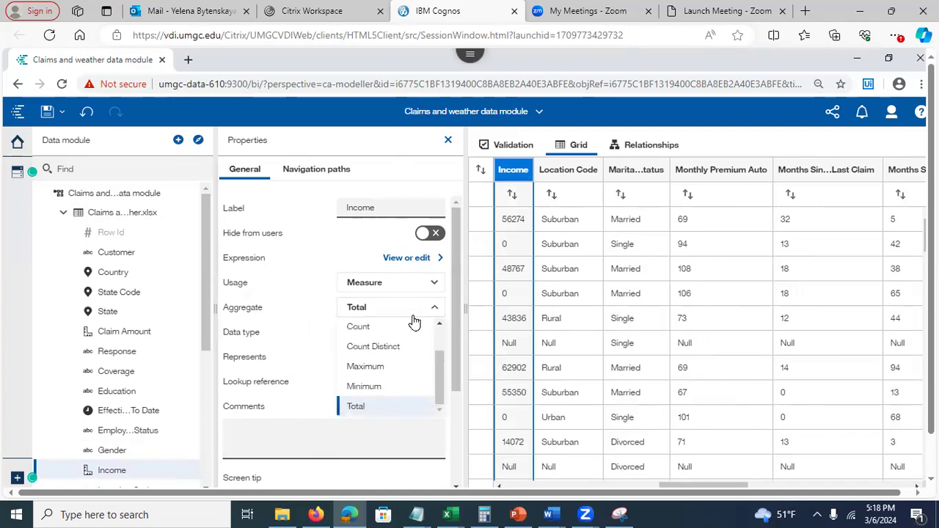
pyautogui.moveTo(441, 364); pyautogui.dragTo(434, 312)
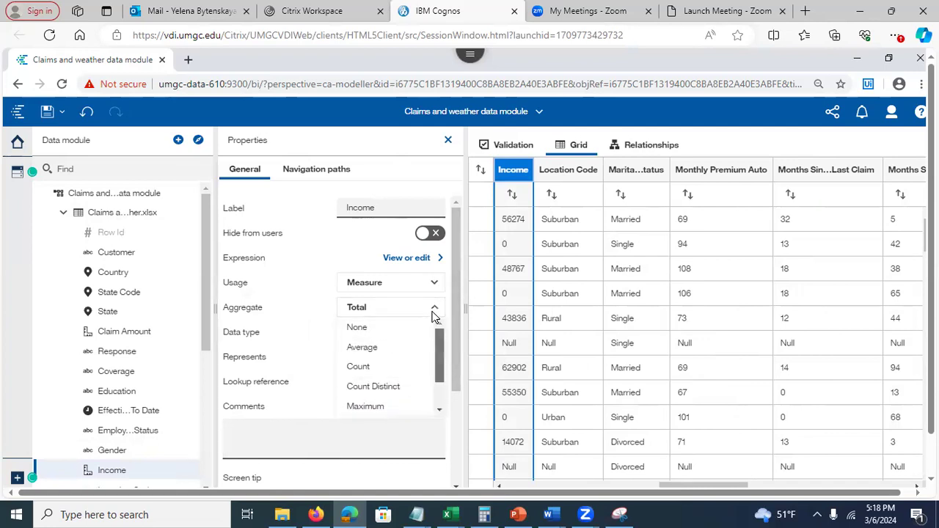
pyautogui.click(381, 350)
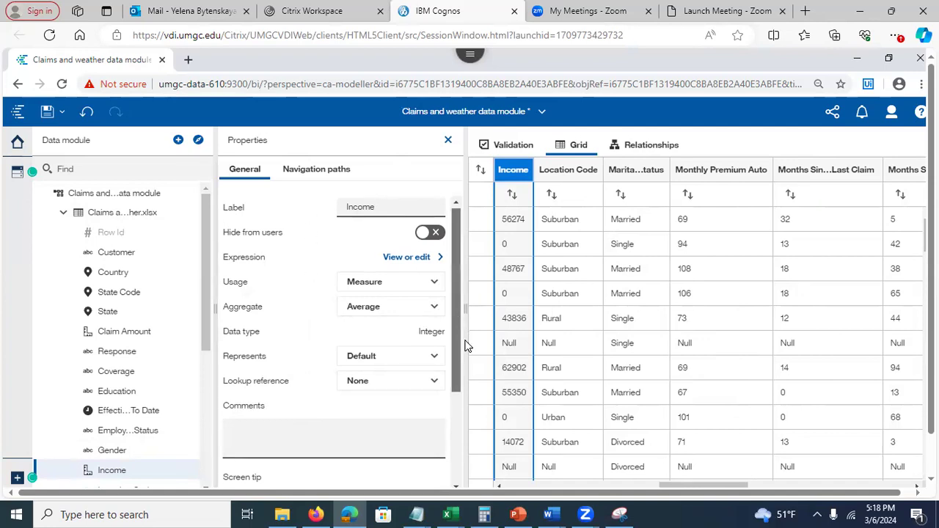
pyautogui.scroll(-2, 466, 345)
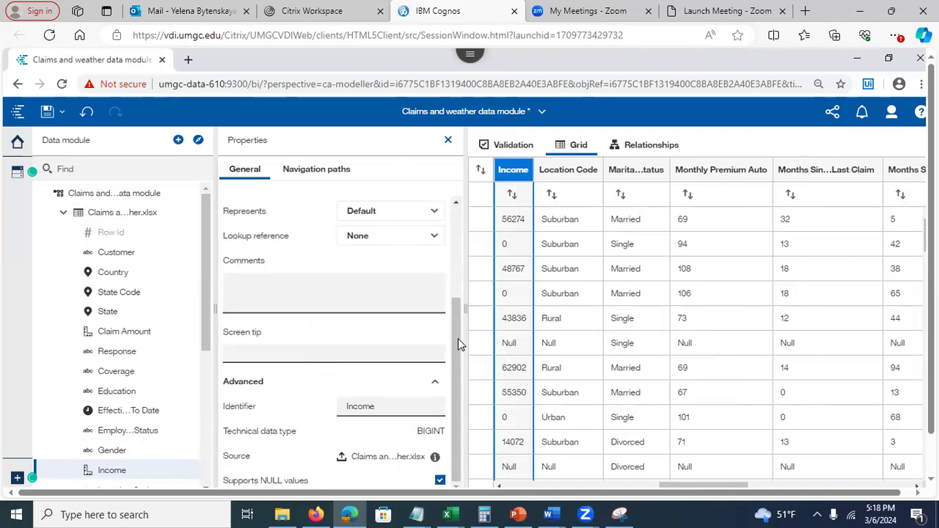
pyautogui.click(47, 112)
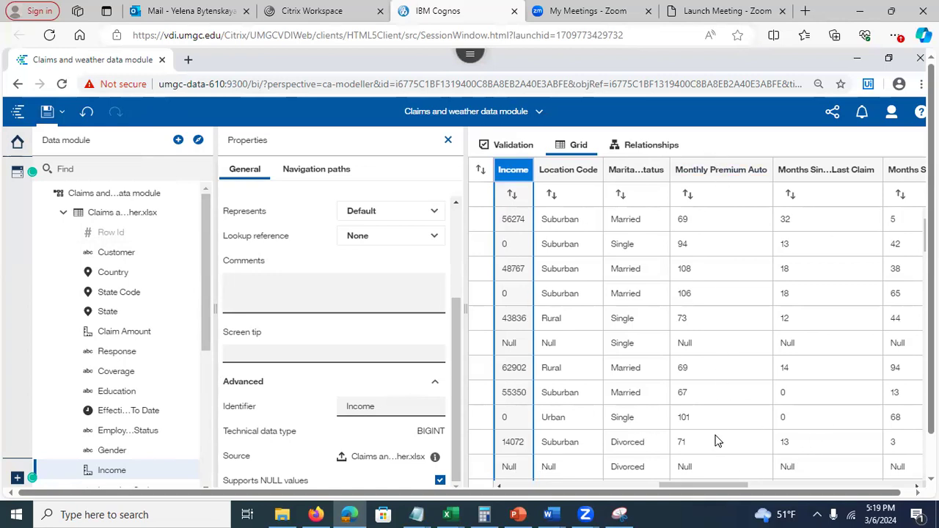
# - Switch to PowerPoint, show slide 12 on creating a data module and slide 13 on its interface, and return to Cognos
pyautogui.moveTo(707, 491); pyautogui.dragTo(517, 499)
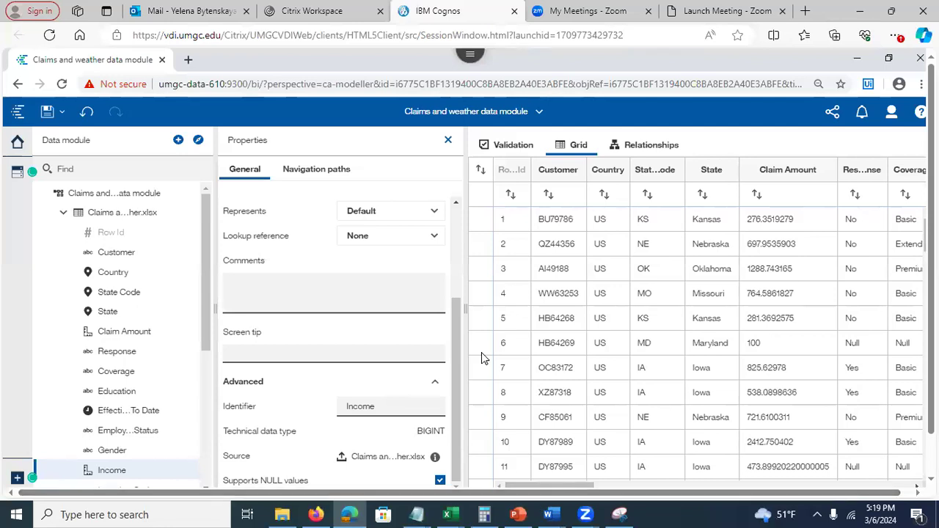
pyautogui.moveTo(461, 335); pyautogui.dragTo(459, 214)
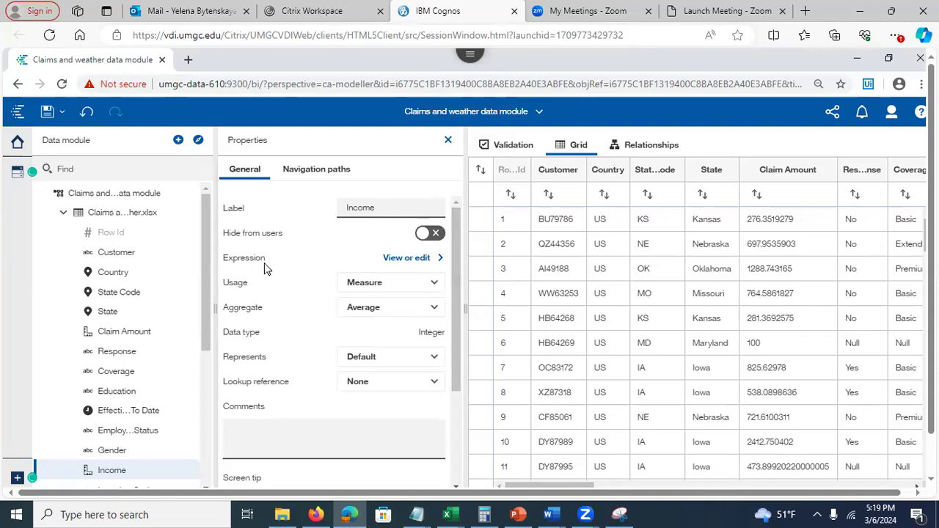
pyautogui.click(519, 513)
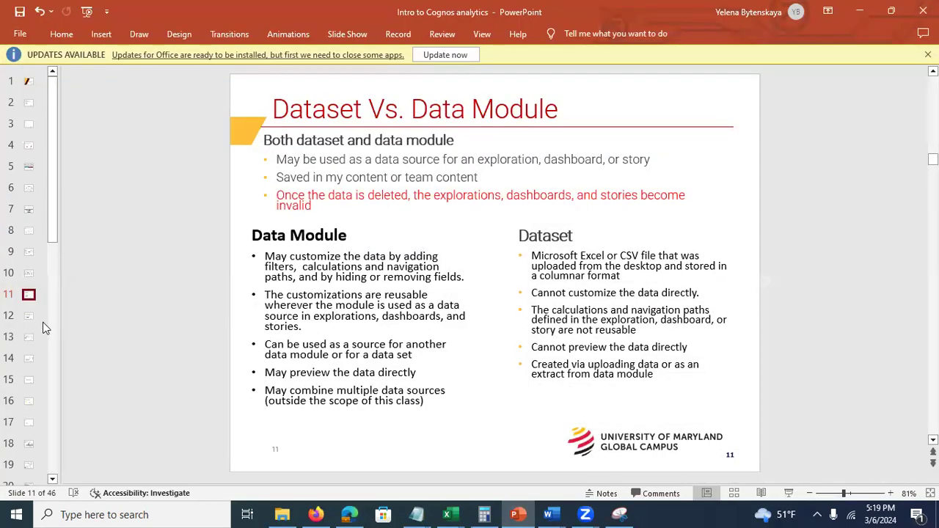
pyautogui.click(29, 317)
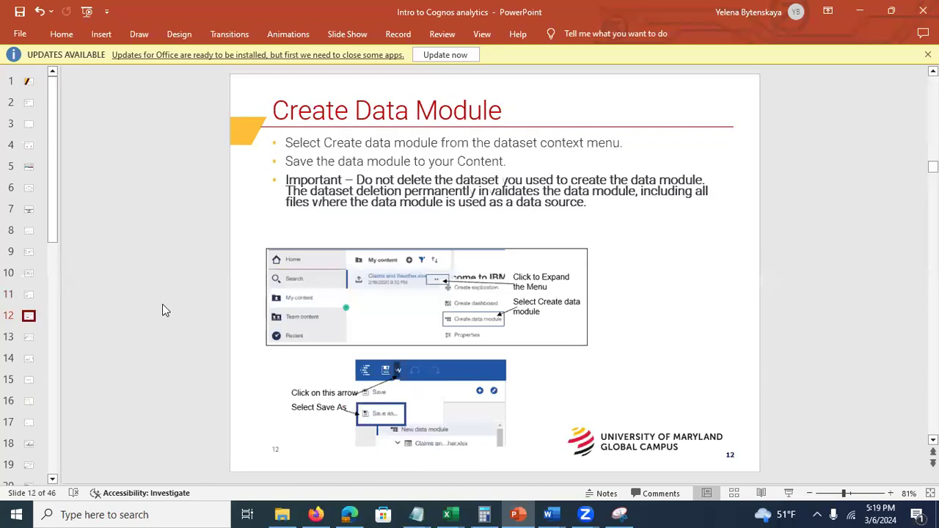
pyautogui.click(29, 335)
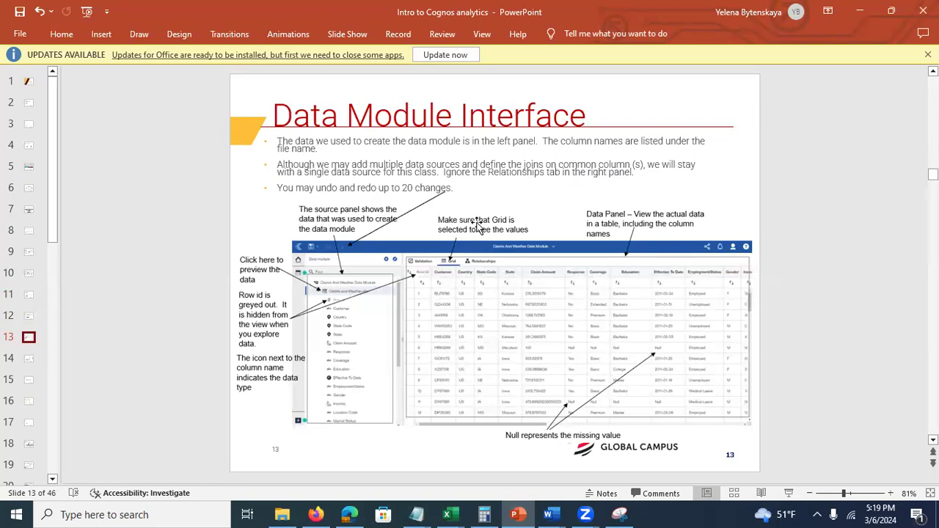
pyautogui.click(858, 20)
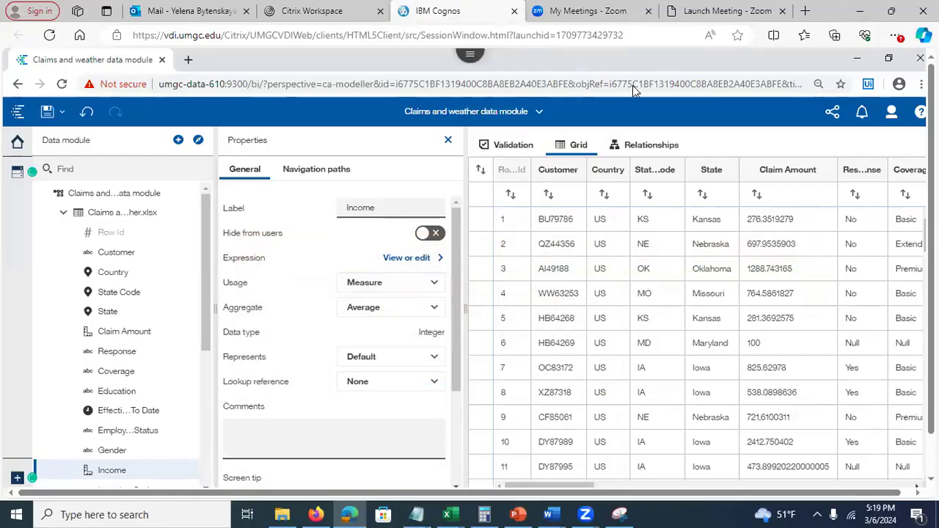
# - Check which open views the data module's switcher menu offers, and undo the Income column's last aggregate change
pyautogui.click(536, 112)
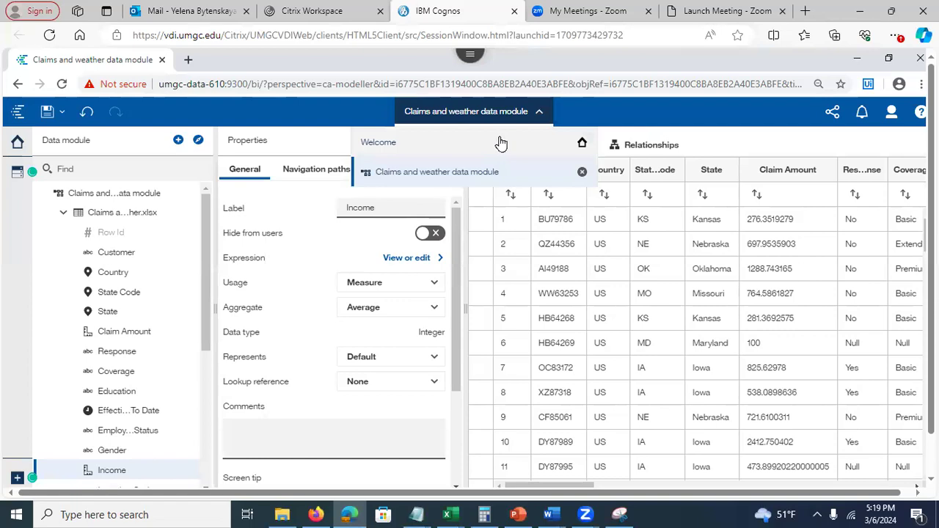
pyautogui.click(357, 115)
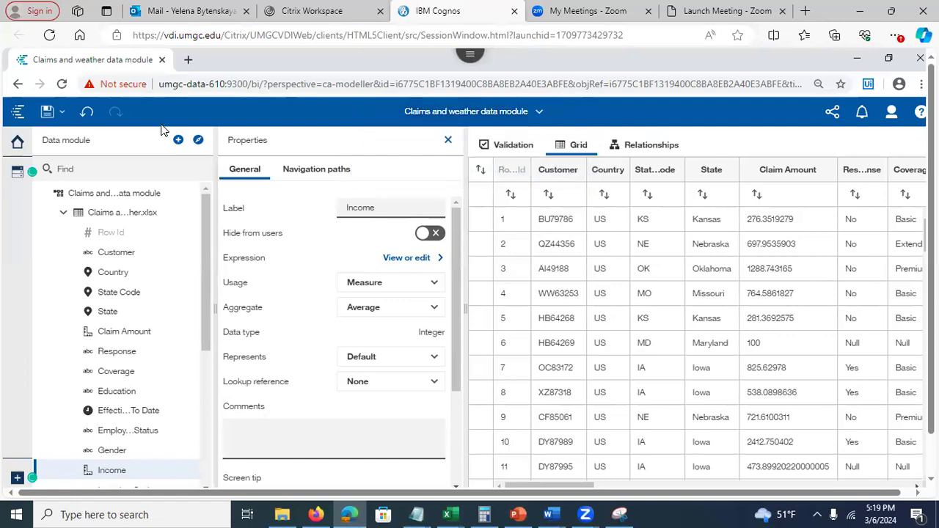
pyautogui.click(88, 112)
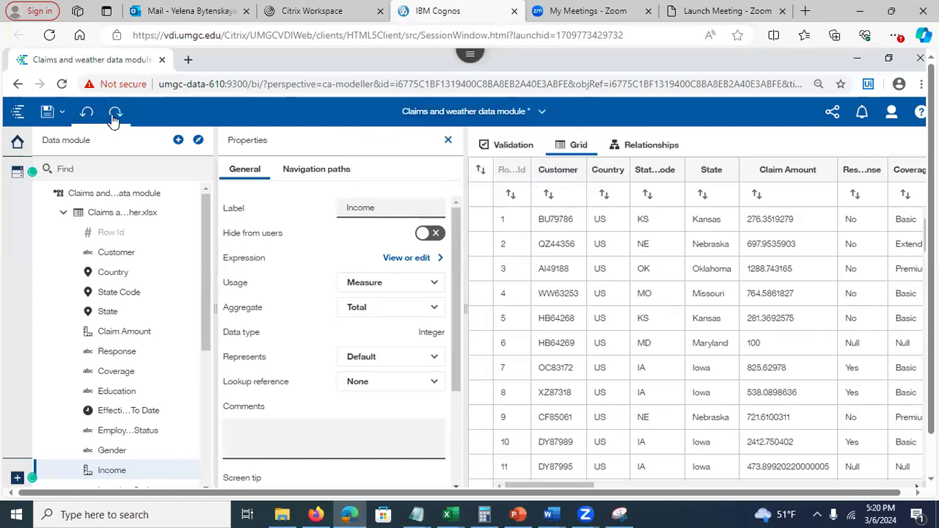
# - Redo the Income column's aggregate change to Average, and switch to PowerPoint slide 14 on column general properties
pyautogui.click(114, 116)
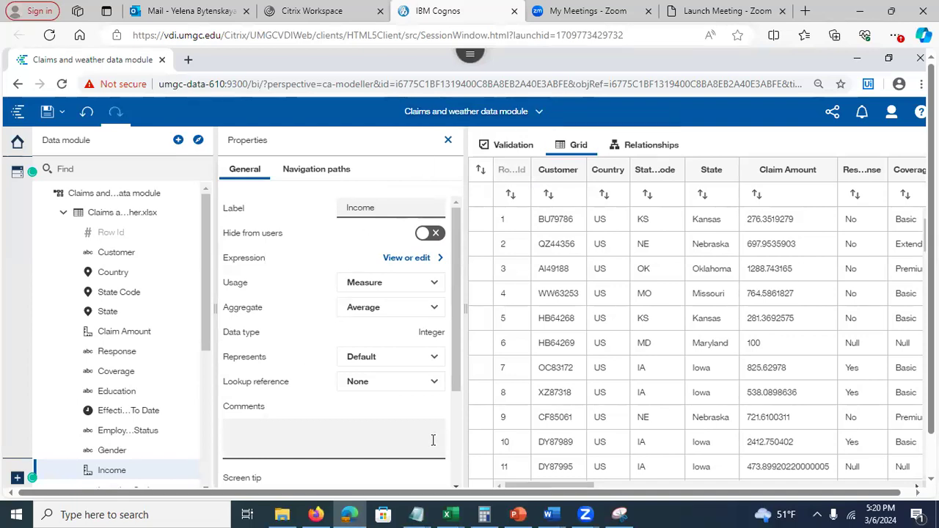
pyautogui.click(518, 514)
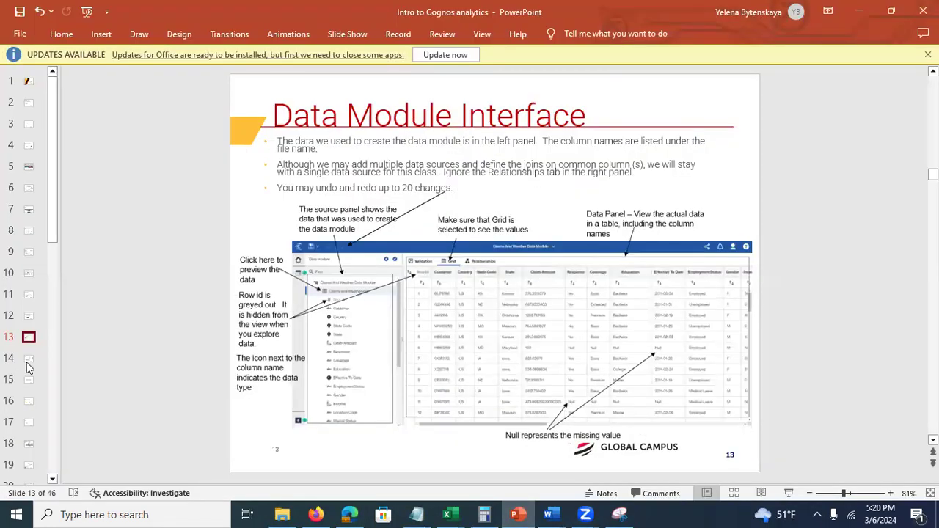
pyautogui.click(28, 361)
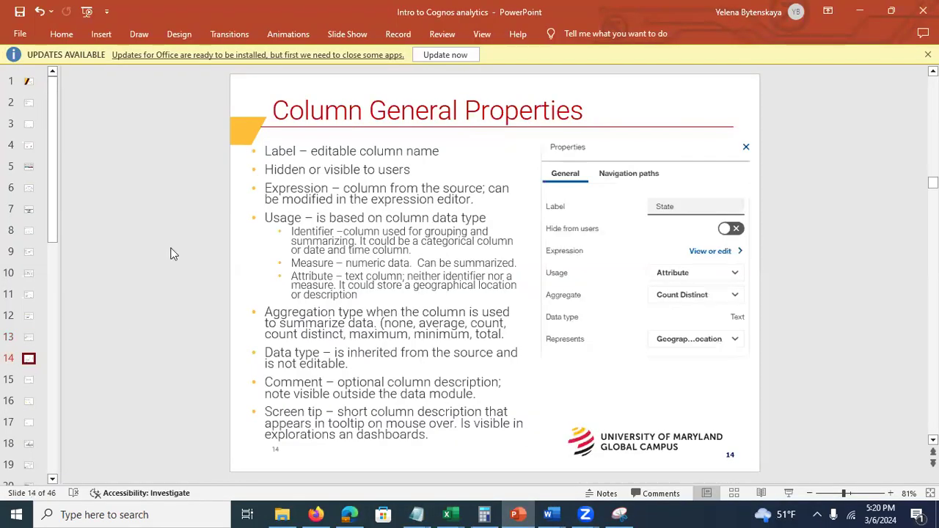
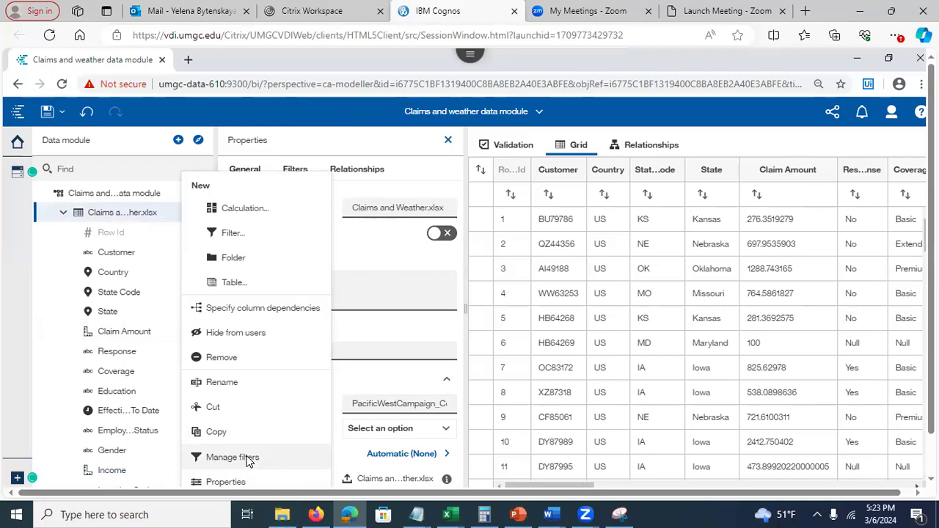
# - Open filter management for the Claims and Weather.xlsx table and add a filter via the expression editor
pyautogui.click(248, 459)
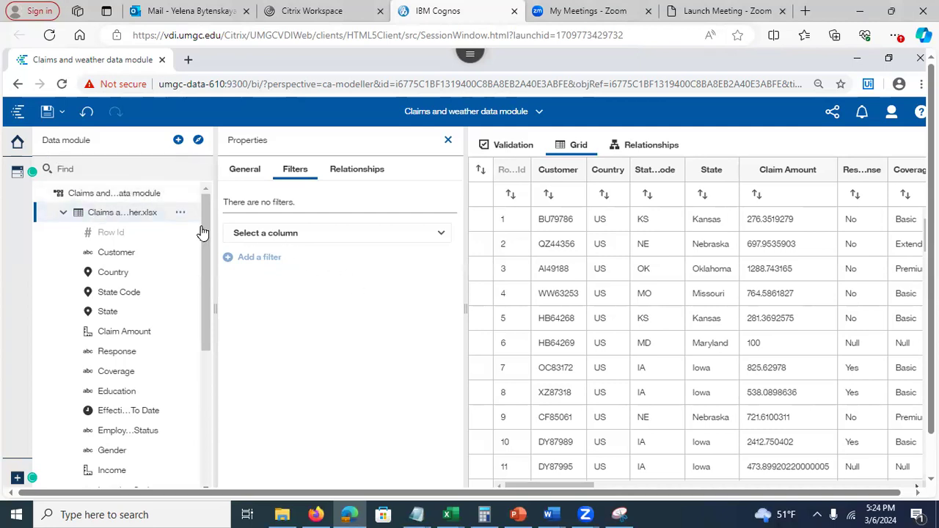
pyautogui.click(441, 237)
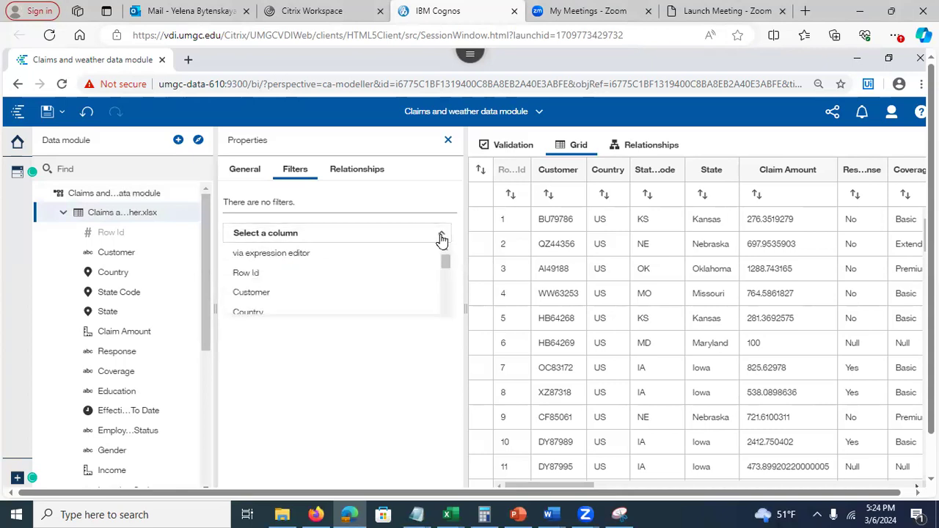
pyautogui.click(290, 257)
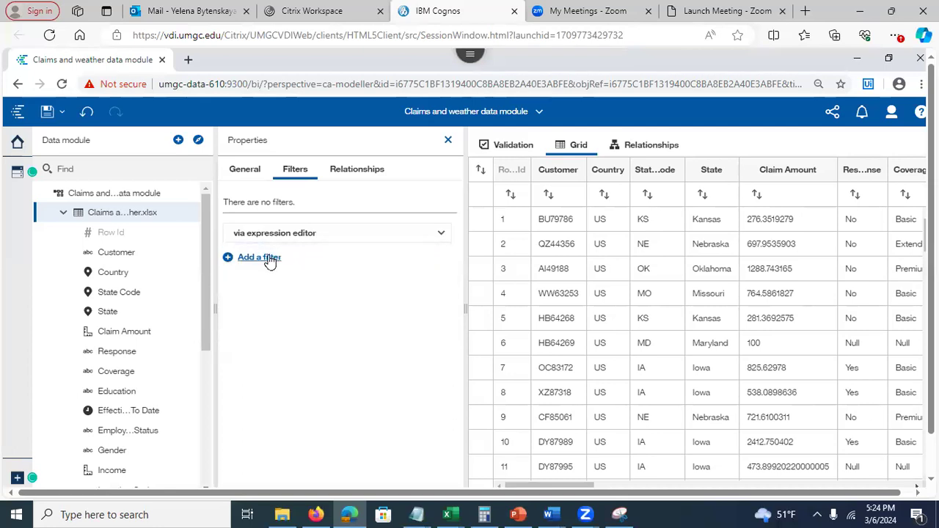
pyautogui.click(269, 259)
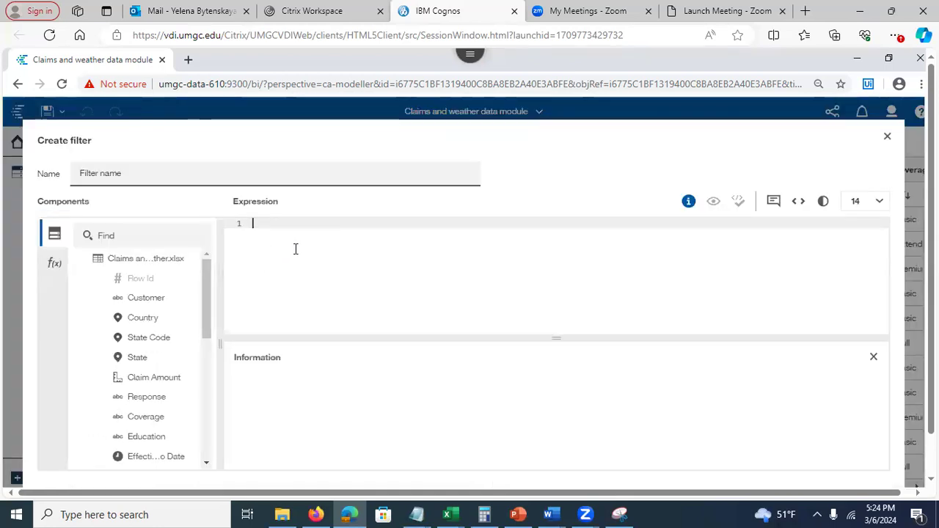
# - Build the filter expression "Effective_To_Date is not missing" from the Effective To Date column and the "is not missing" operator
pyautogui.moveTo(207, 278); pyautogui.dragTo(219, 235)
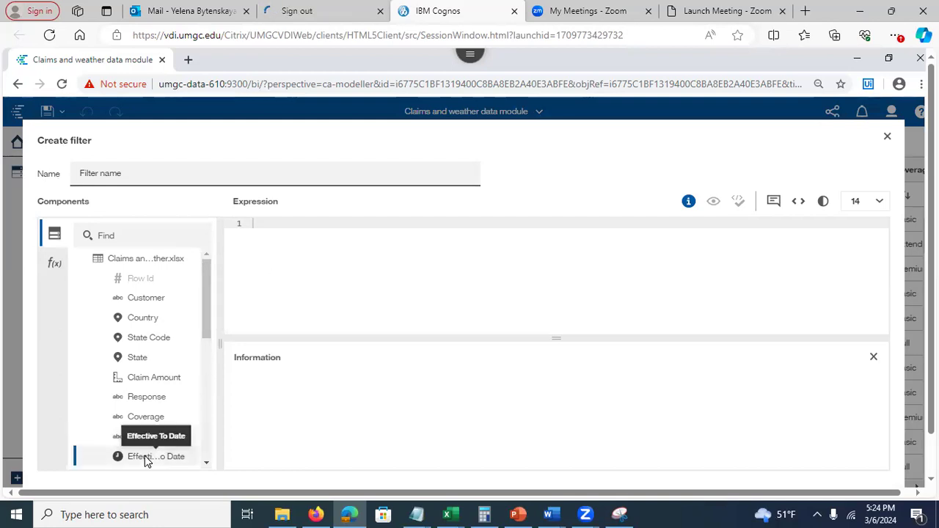
pyautogui.moveTo(146, 456); pyautogui.dragTo(269, 235)
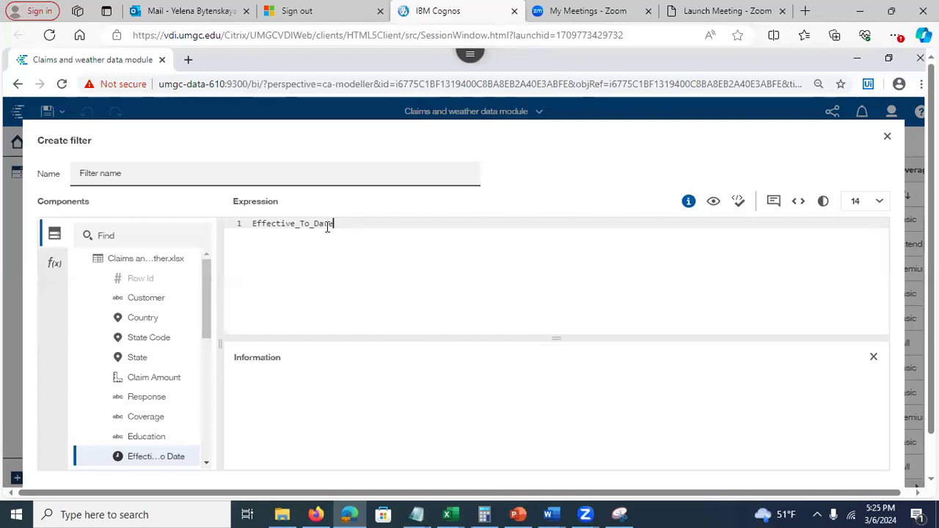
pyautogui.click(50, 268)
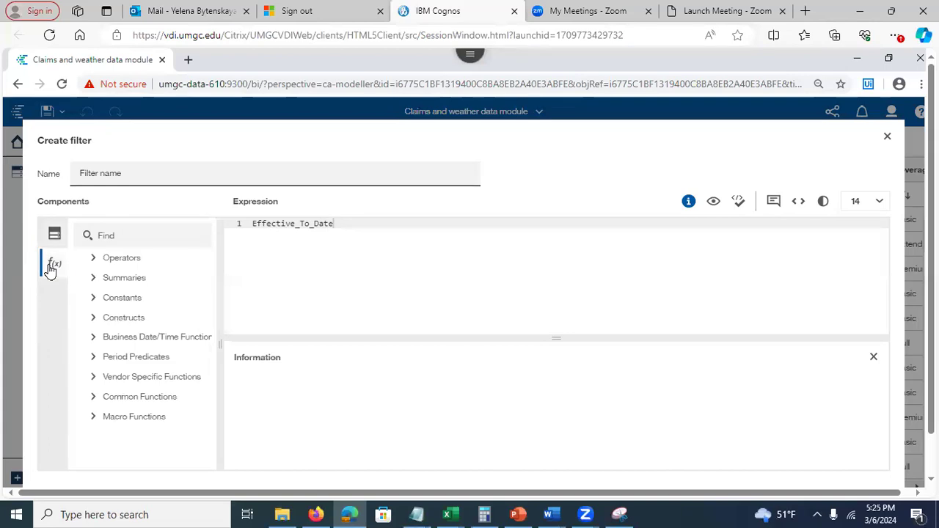
pyautogui.click(94, 262)
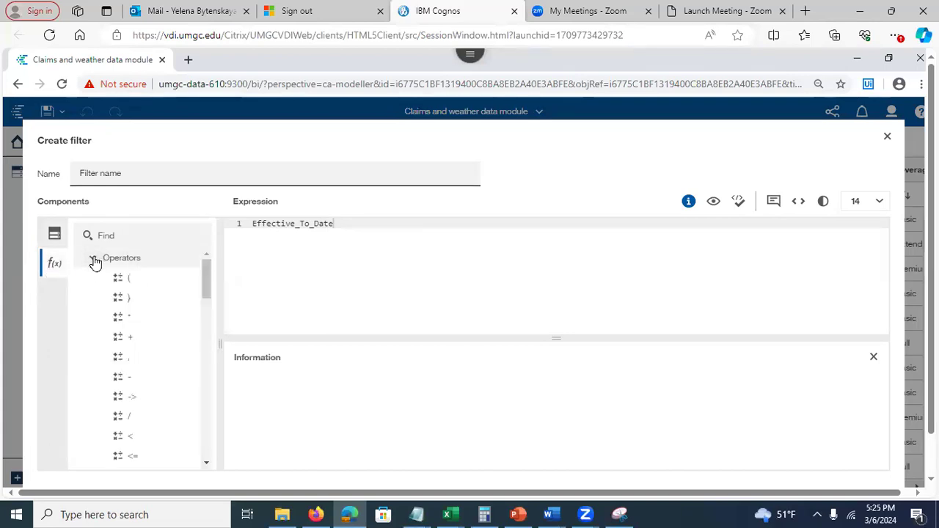
pyautogui.moveTo(201, 286); pyautogui.dragTo(199, 387)
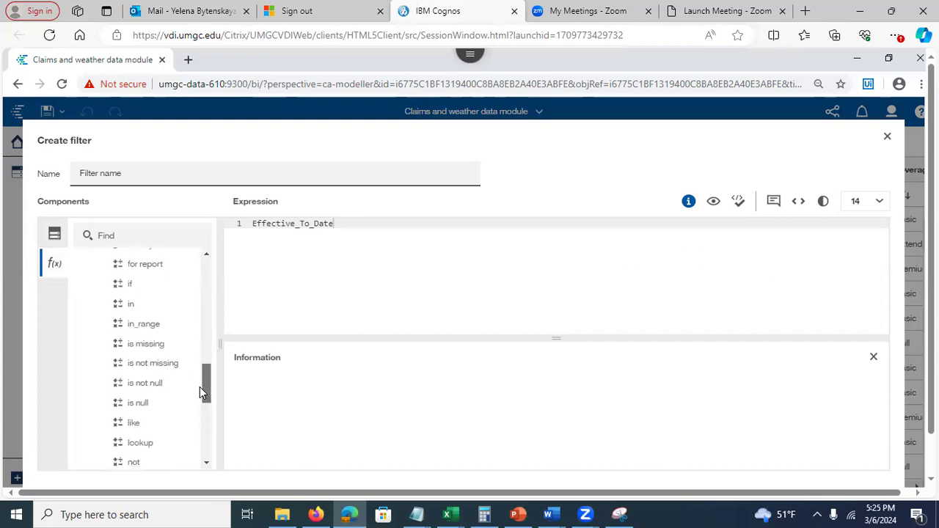
pyautogui.moveTo(147, 360); pyautogui.dragTo(389, 230)
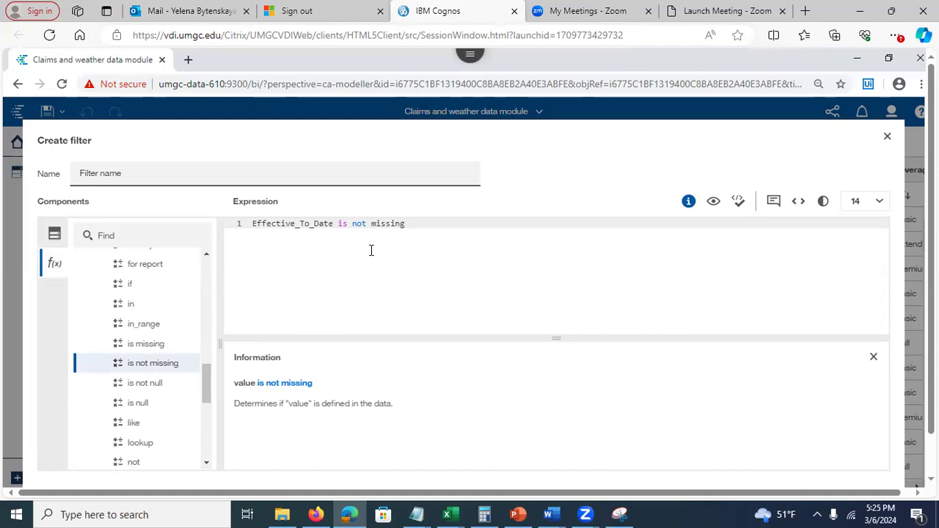
# - Name the filter "Effective to data is not missing"
pyautogui.click(115, 173)
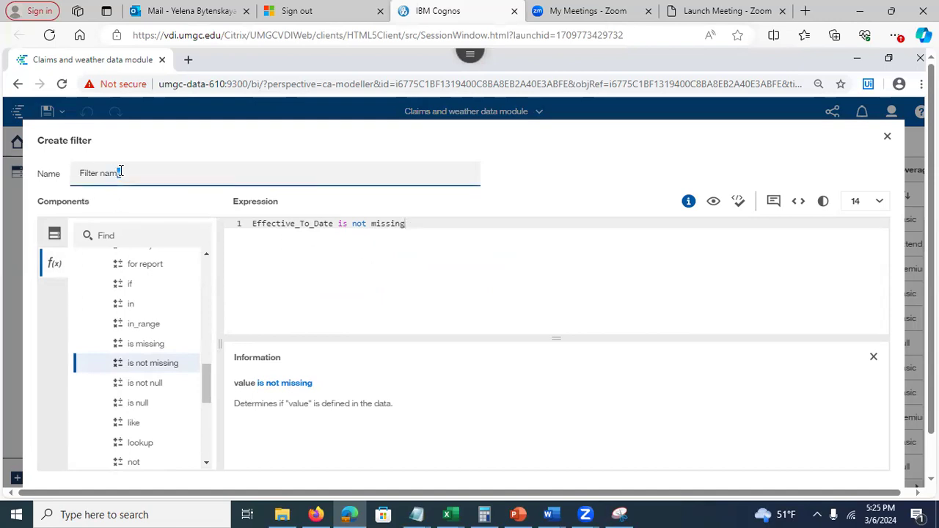
pyautogui.moveTo(143, 172); pyautogui.dragTo(53, 179)
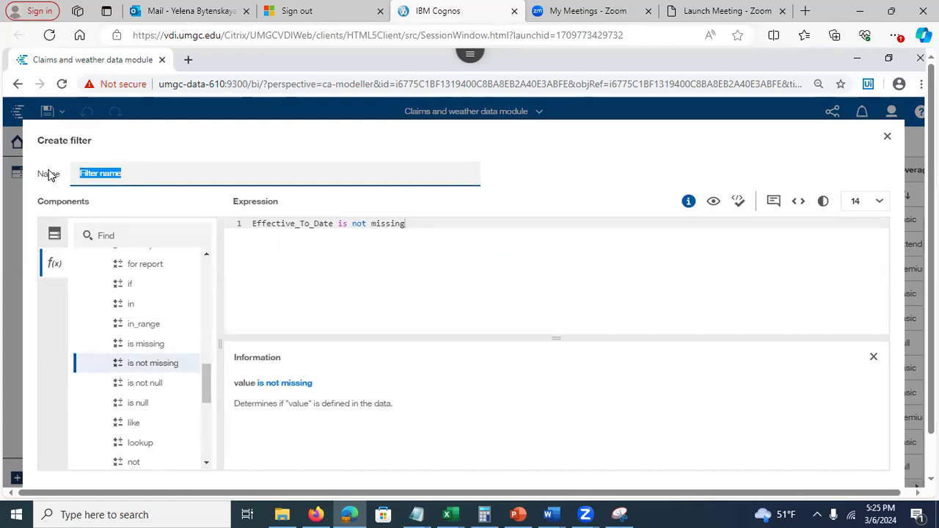
pyautogui.write('Effe')
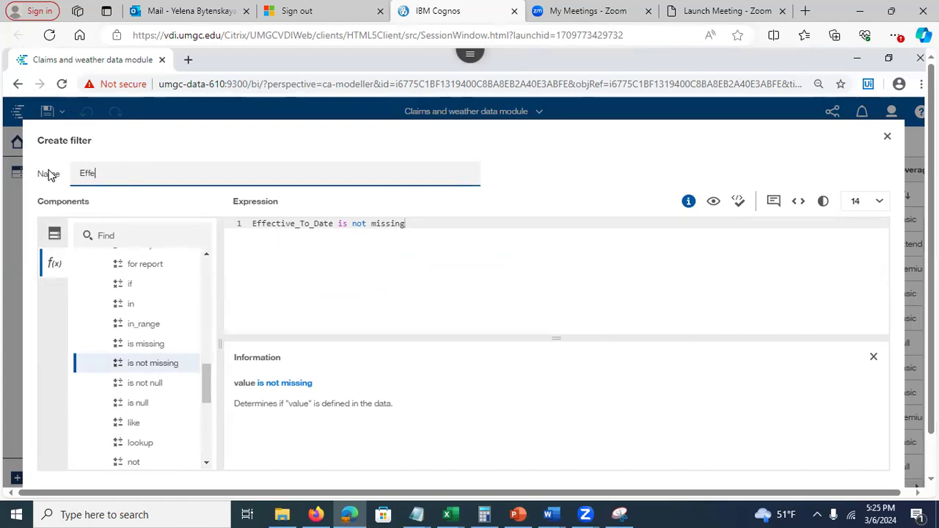
pyautogui.write('ctive to data is not missing')
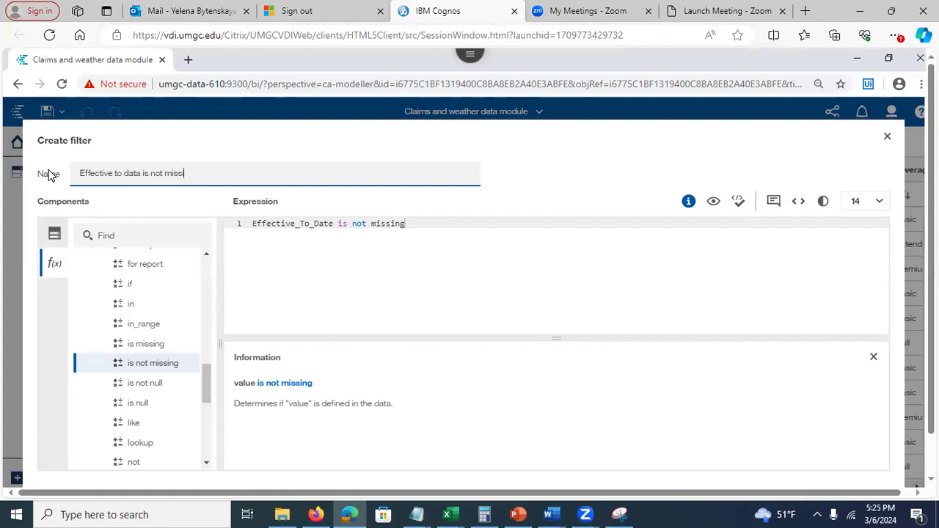
pyautogui.click(442, 245)
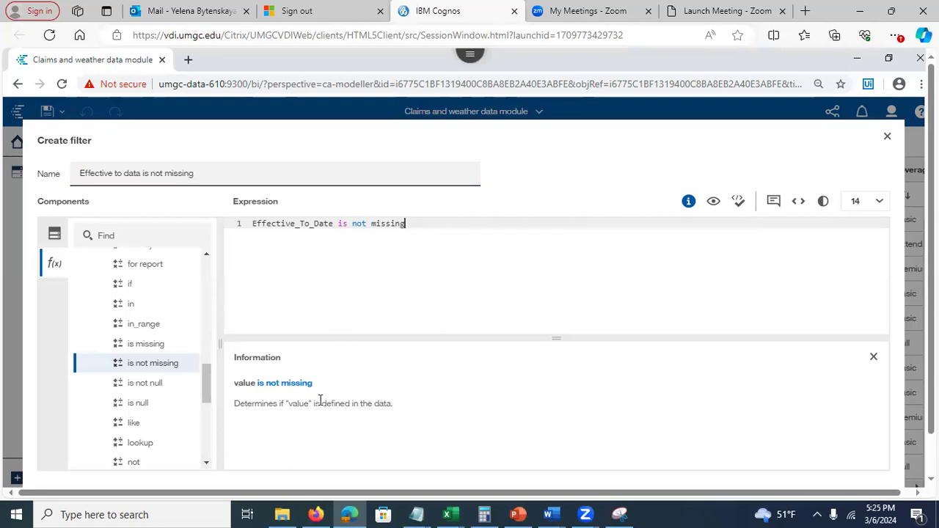
# - Validate the filter expression and apply the new filter to the table
pyautogui.click(740, 209)
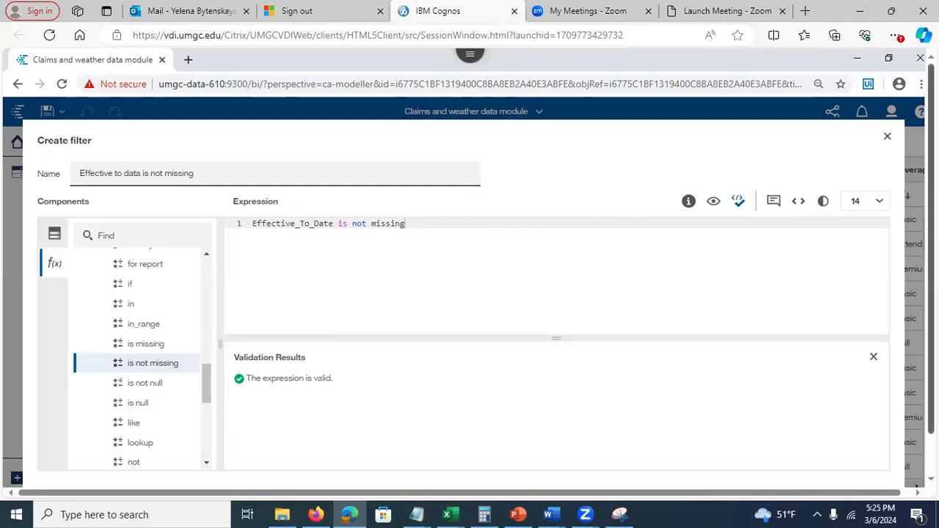
pyautogui.scroll(-2, 717, 435)
pyautogui.click(752, 456)
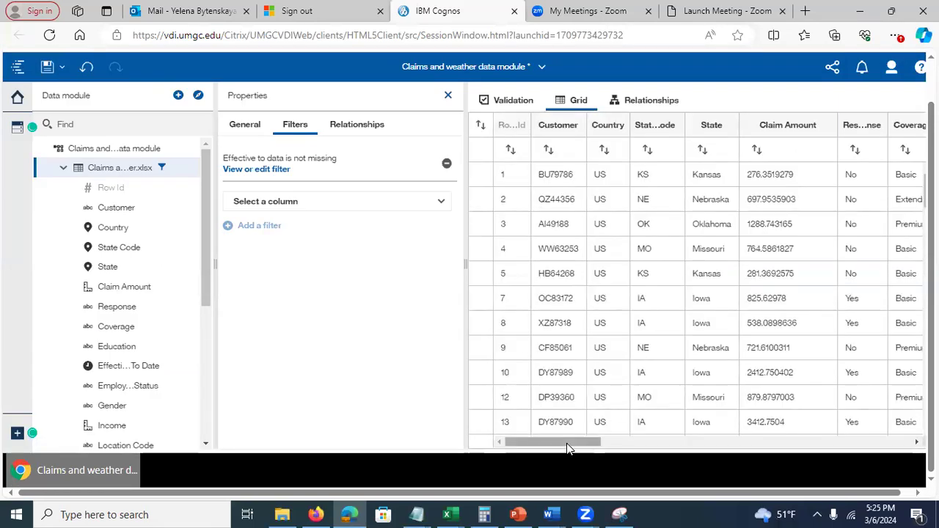
# - Check the Effective To Date column in the data grid, then view the filter's definition and close it unchanged
pyautogui.moveTo(567, 442); pyautogui.dragTo(621, 442)
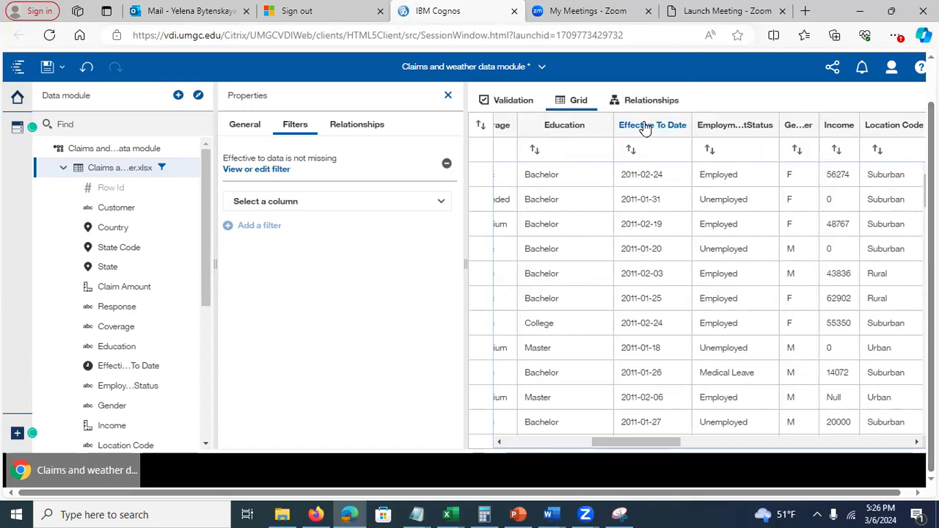
pyautogui.click(257, 170)
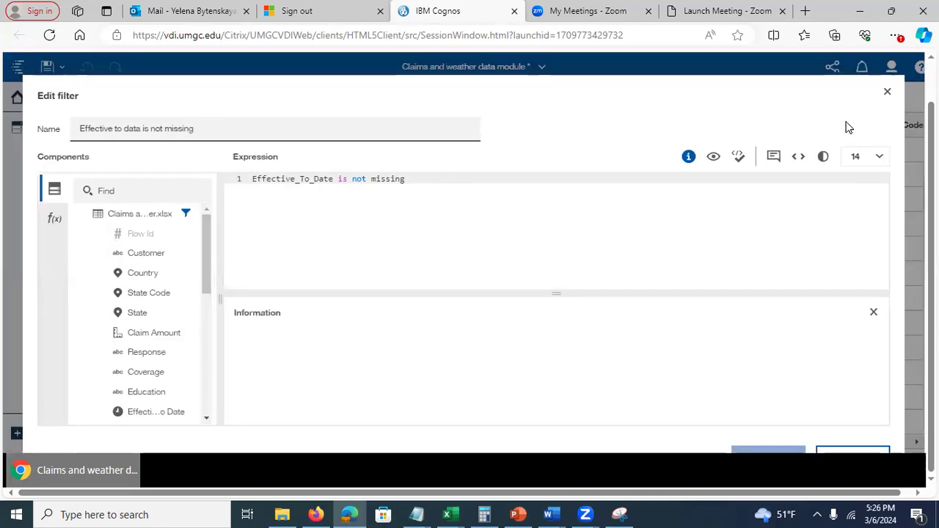
pyautogui.press('Escape')
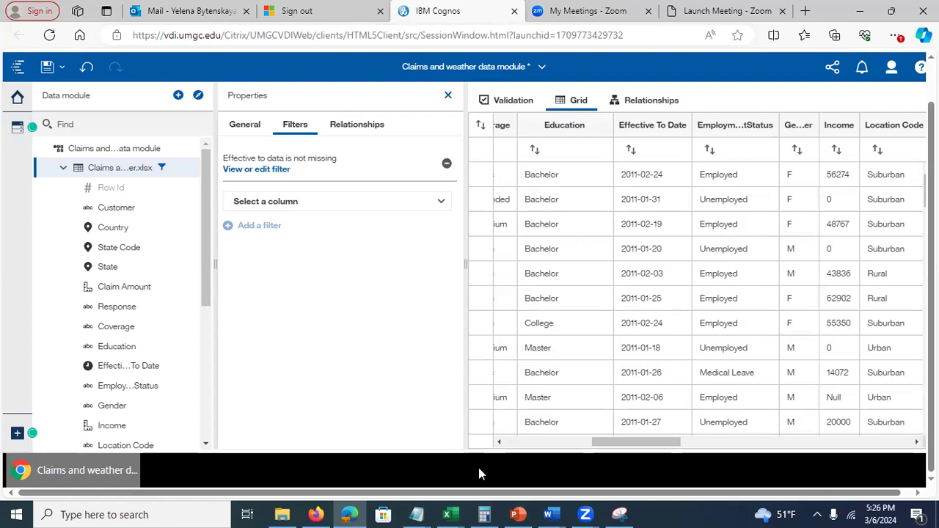
# - Switch to PowerPoint, show slide 19 on the selectable filter example, and return to Cognos
pyautogui.click(518, 514)
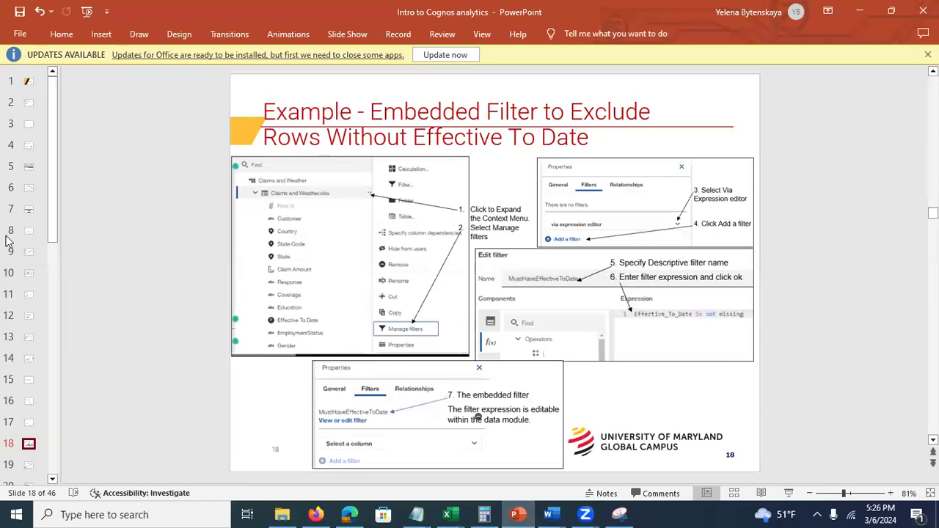
pyautogui.click(28, 465)
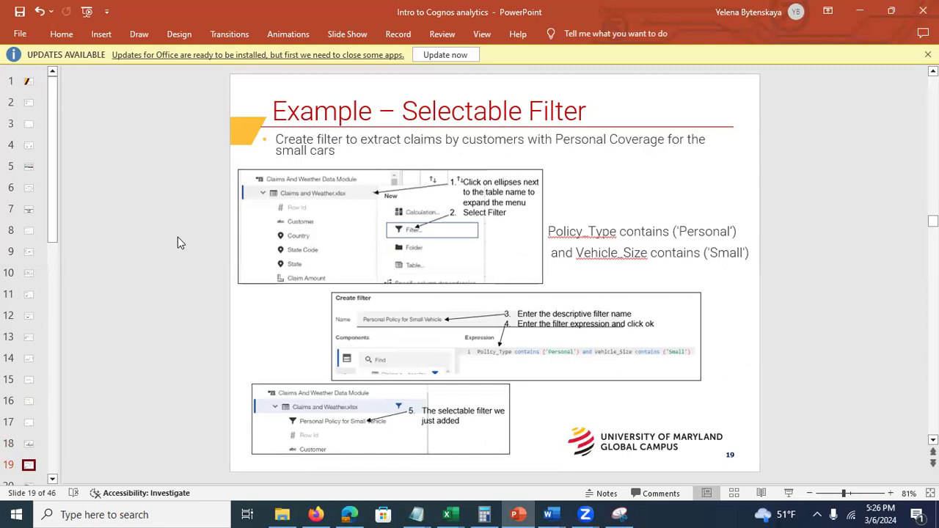
pyautogui.hotkey('alt', 'Tab')
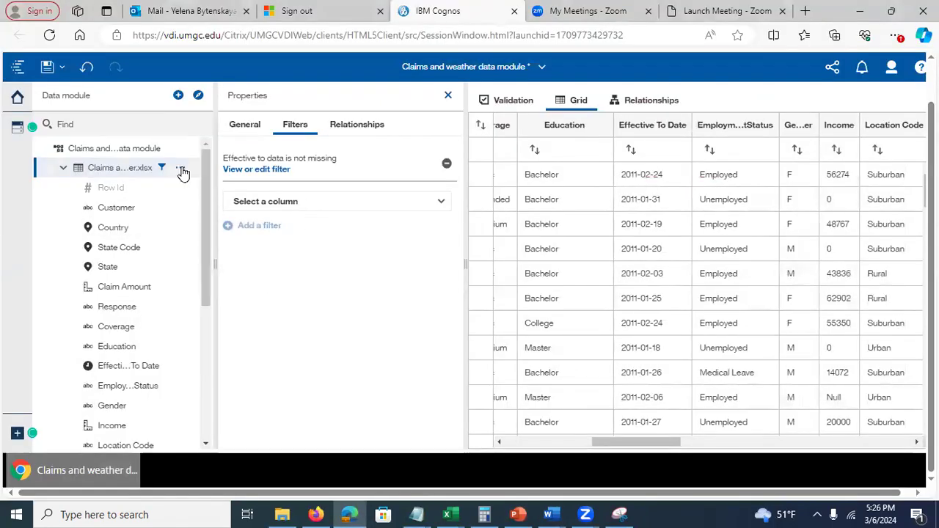
# - Start a new filter on the Claims and Weather.xlsx table and copy "Policy_Type contains ('Personal') and Vehicle_Size contains ('Small')" from PowerPoint slide 19
pyautogui.click(182, 171)
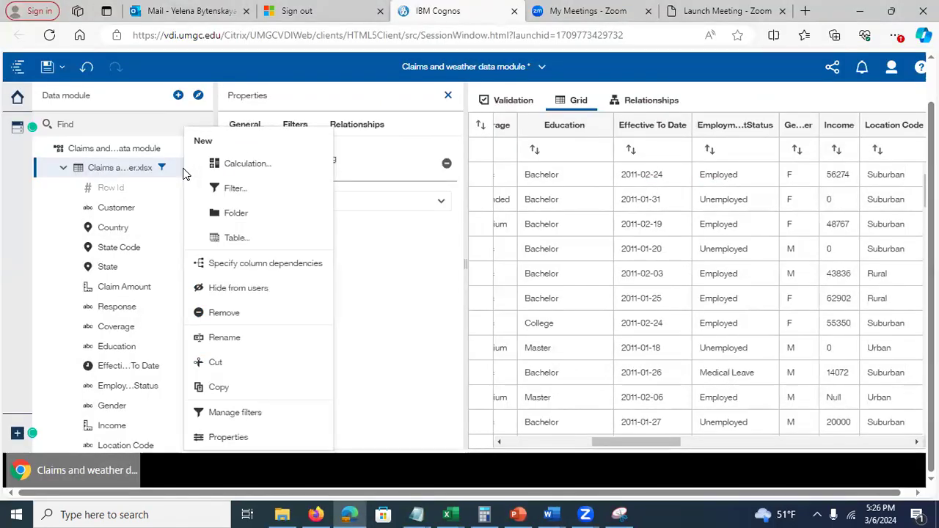
pyautogui.click(226, 190)
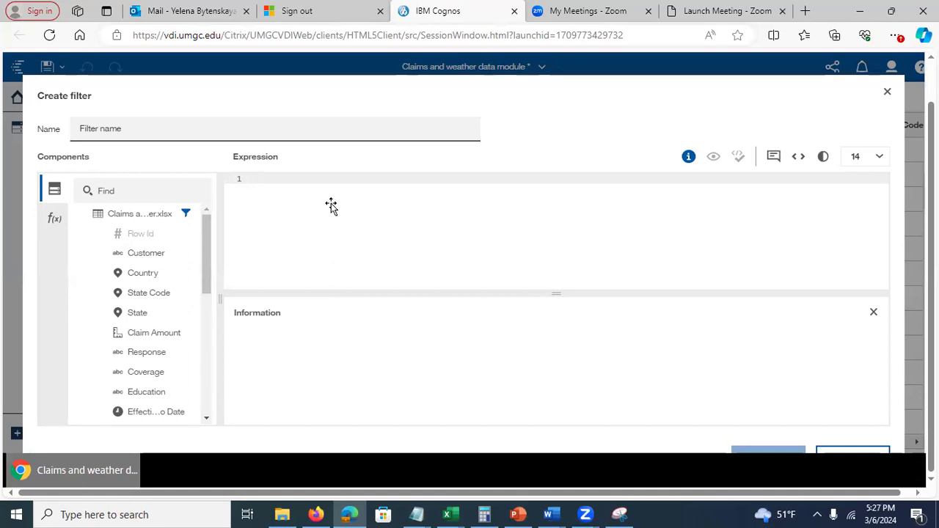
pyautogui.hotkey('alt', 'Tab')
pyautogui.moveTo(550, 230); pyautogui.dragTo(754, 254)
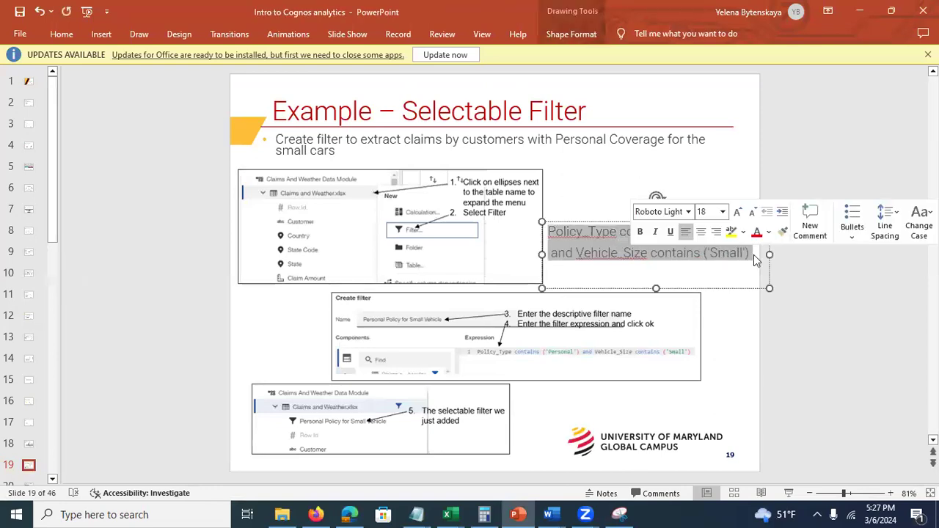
pyautogui.hotkey('ctrl', 'c')
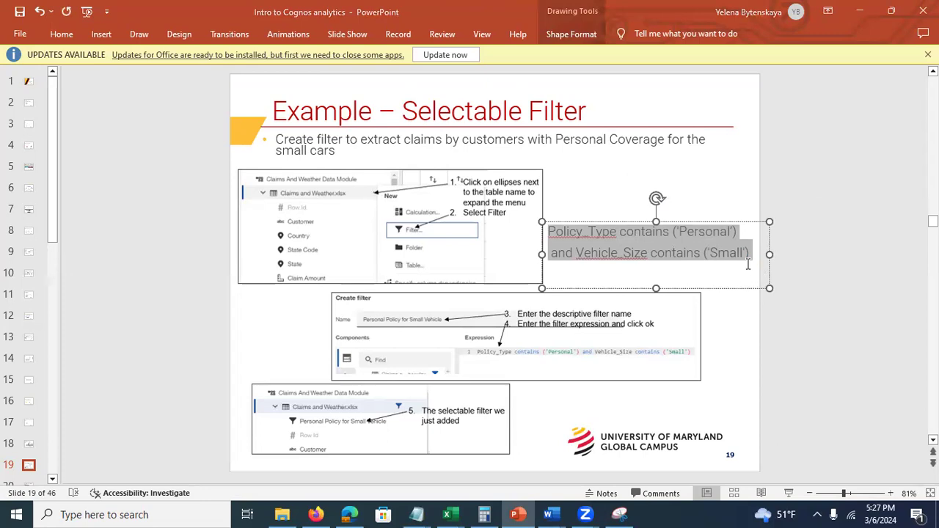
# - Return to Cognos and paste "Policy_Type contains ('Personal') and Vehicle_Size contains ('Small')" into the new filter's expression through the session clipboard
pyautogui.hotkey('alt', 'Tab')
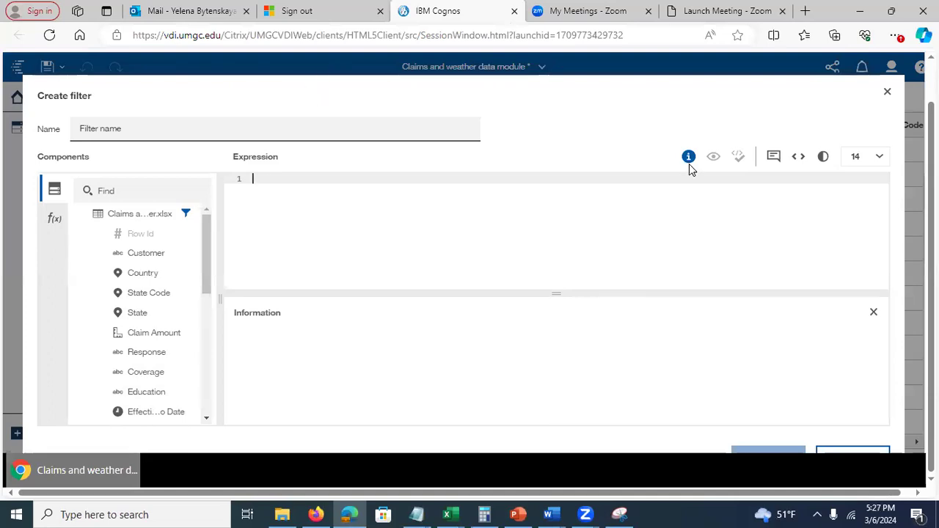
pyautogui.press('F11')
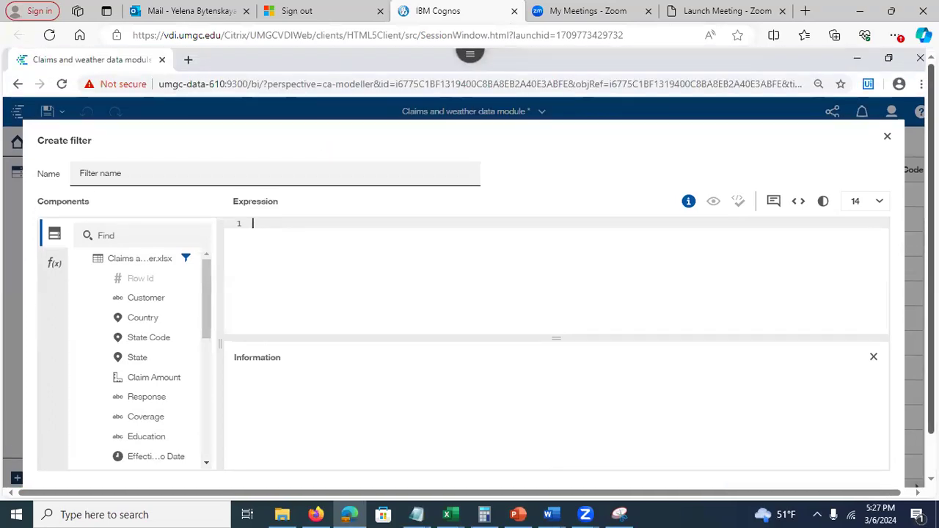
pyautogui.click(467, 63)
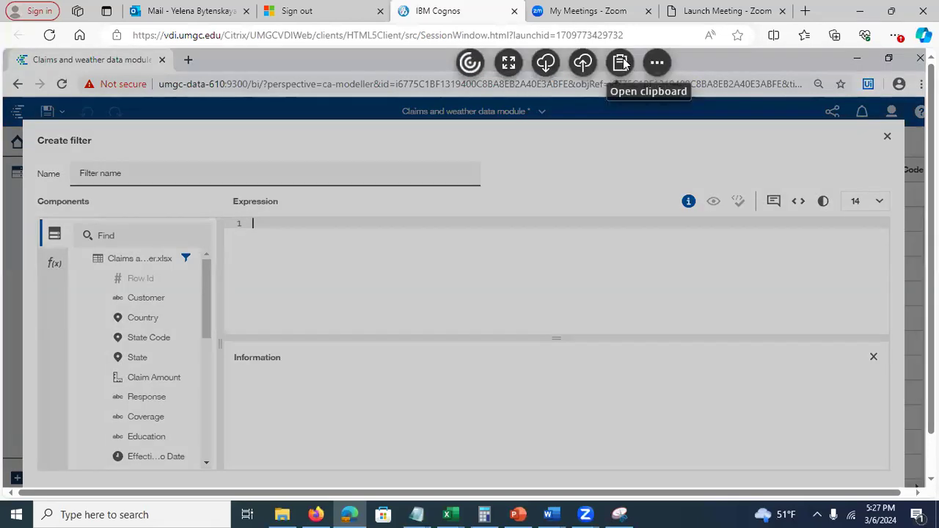
pyautogui.click(624, 62)
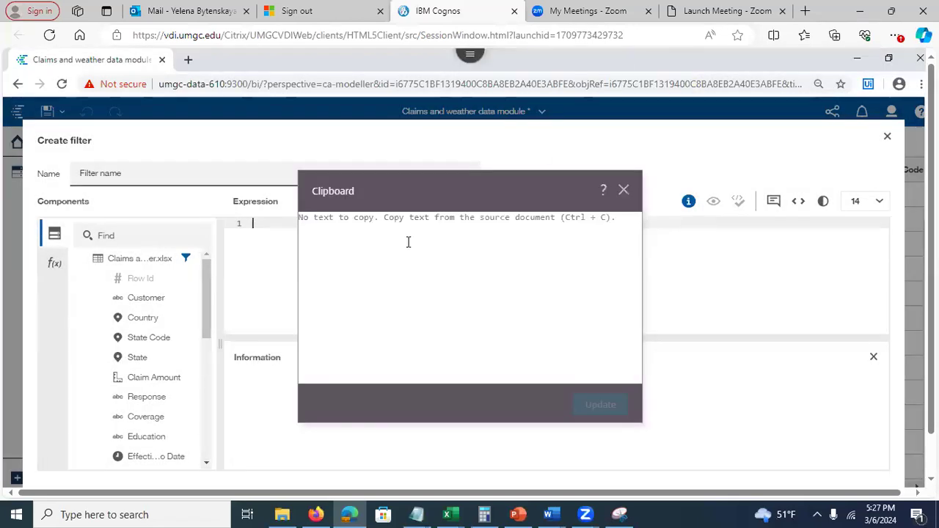
pyautogui.hotkey('ctrl', 'v')
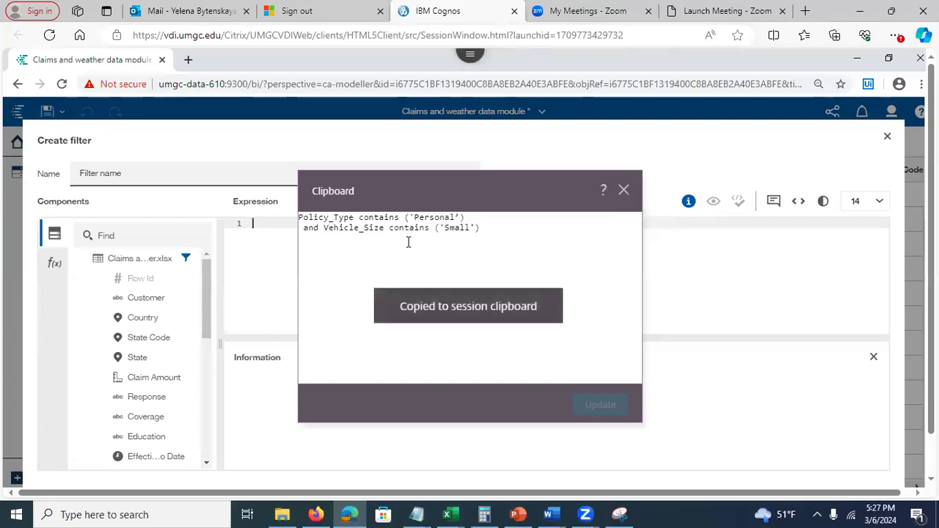
pyautogui.click(263, 259)
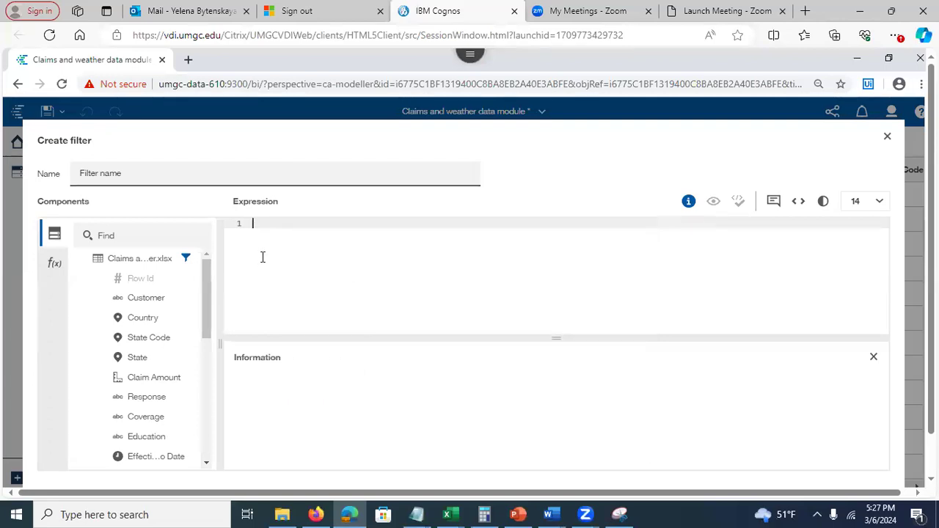
pyautogui.hotkey('ctrl', 'v')
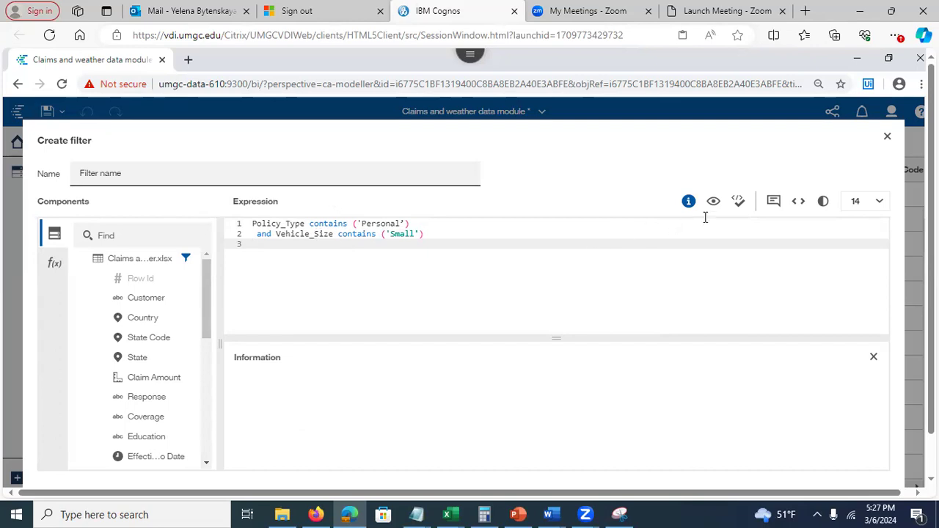
# - Validate the filter expression, replace the closing quote after Personal with a straight single quote, and validate it again
pyautogui.click(738, 204)
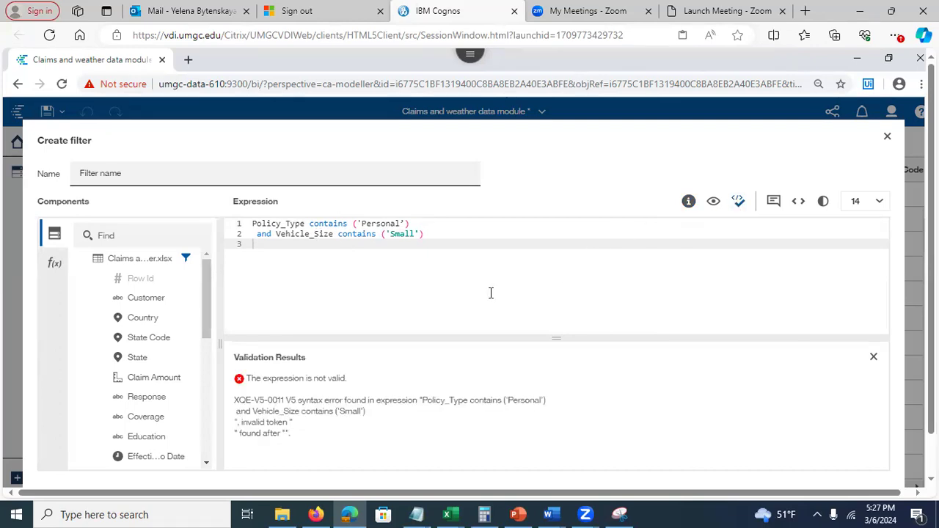
pyautogui.click(407, 223)
pyautogui.write(')')
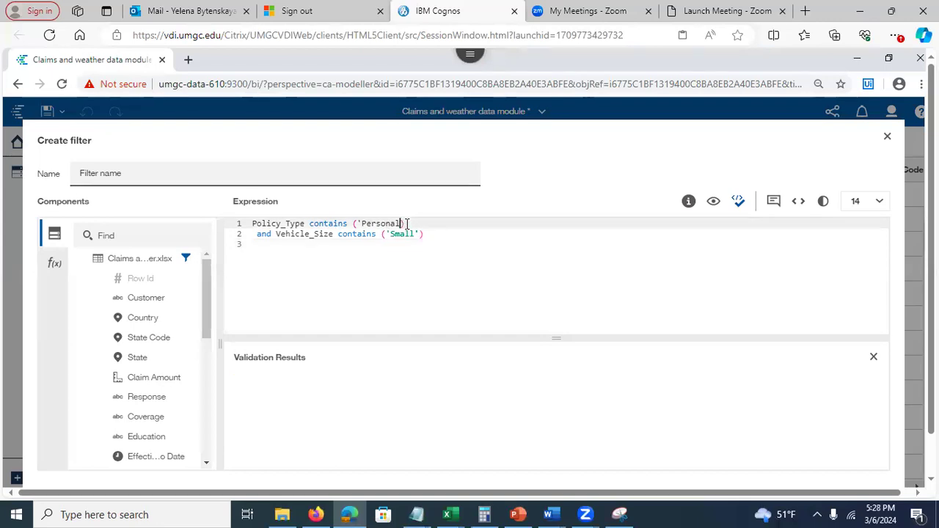
pyautogui.click(348, 273)
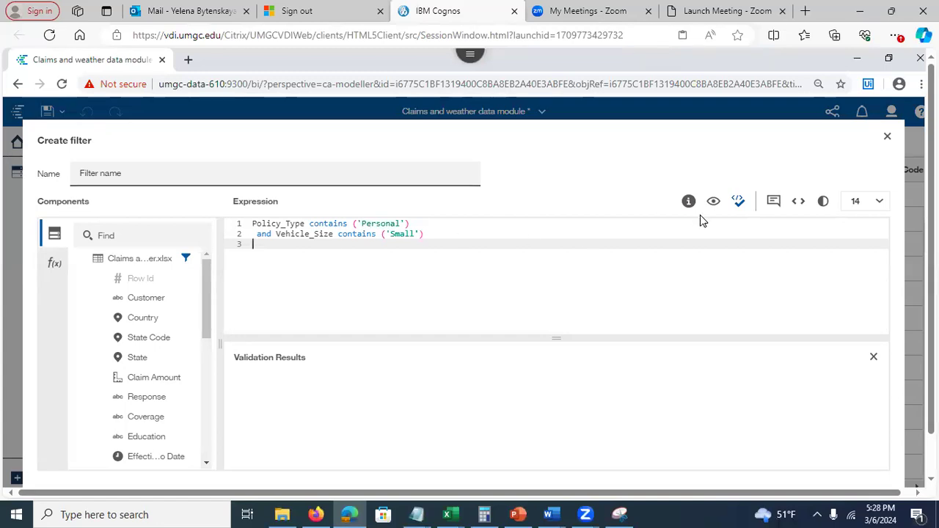
pyautogui.click(739, 203)
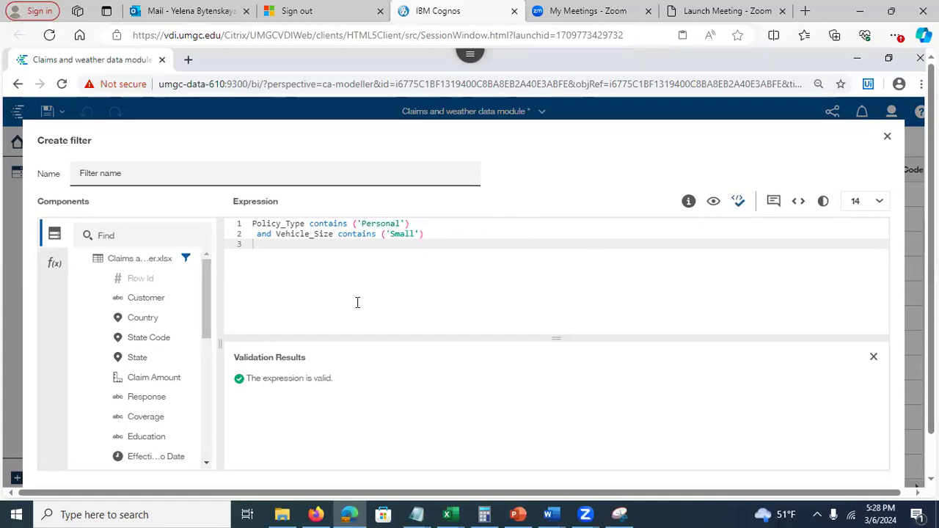
# - Review the expression's two conditions joined by "and", preview the filter's data, and auto-format the expression code
pyautogui.click(261, 225)
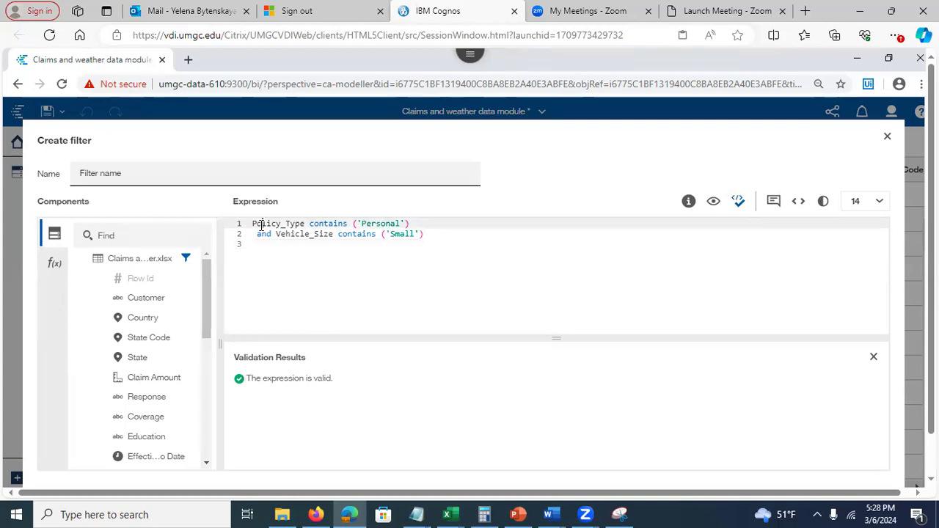
pyautogui.moveTo(257, 234); pyautogui.dragTo(273, 235)
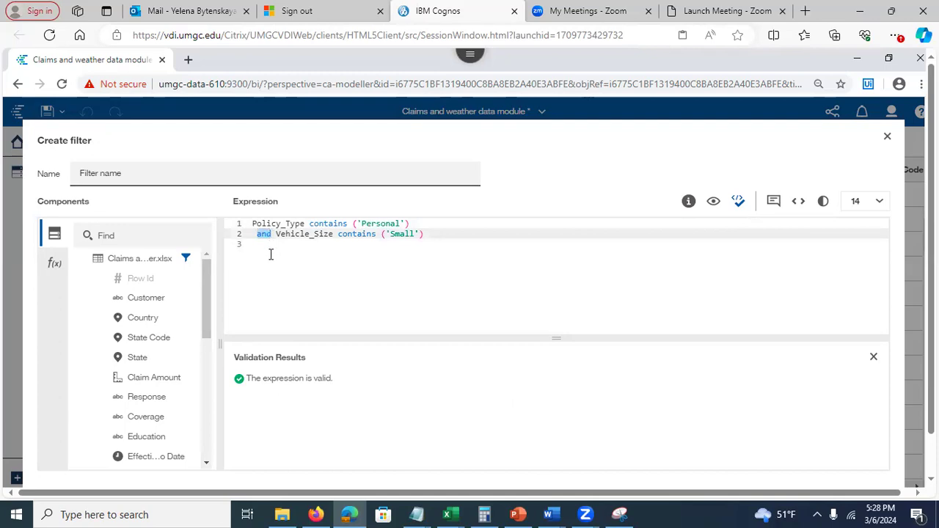
pyautogui.click(270, 254)
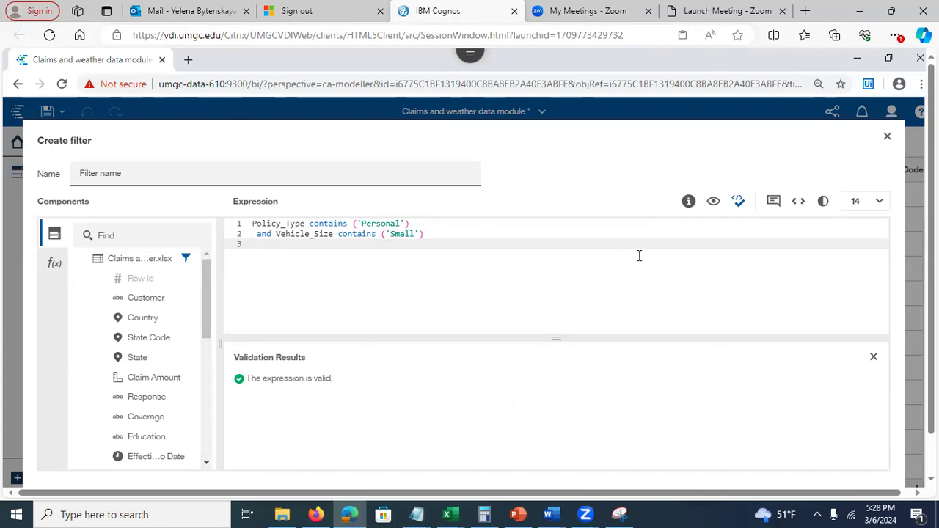
pyautogui.click(715, 203)
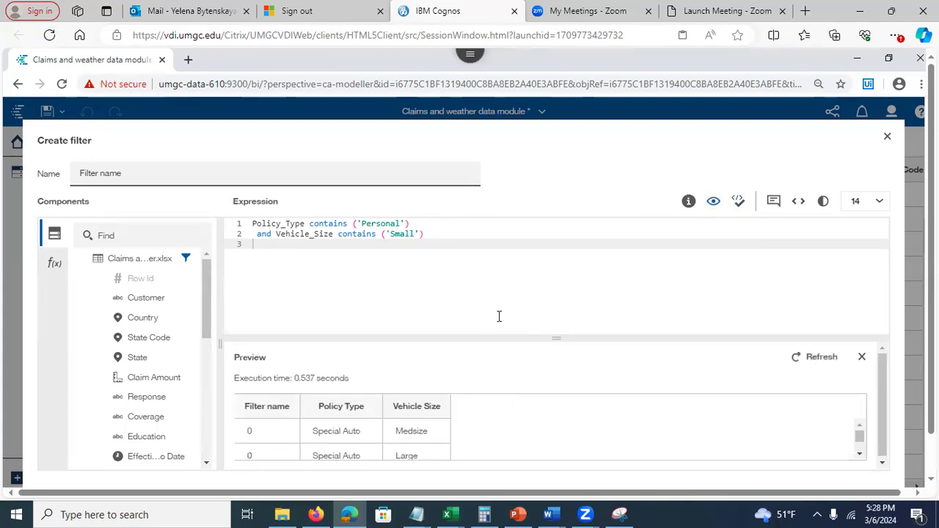
pyautogui.click(798, 203)
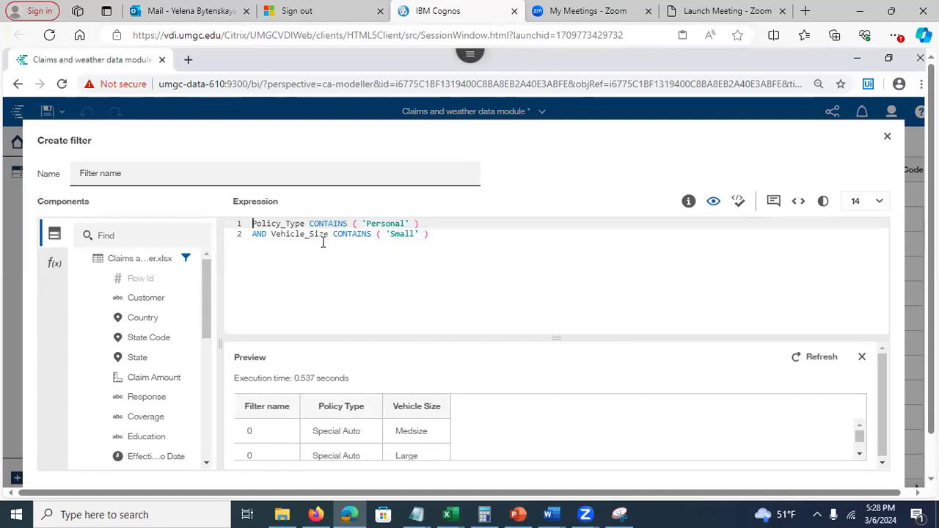
# - Name the filter "Personal policy for small vehicles" and create it
pyautogui.click(130, 170)
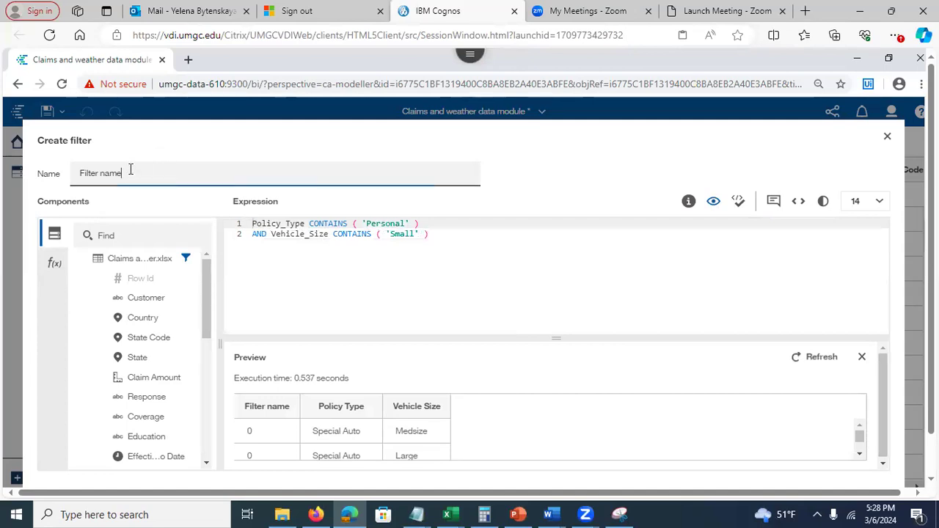
pyautogui.moveTo(134, 171); pyautogui.dragTo(44, 174)
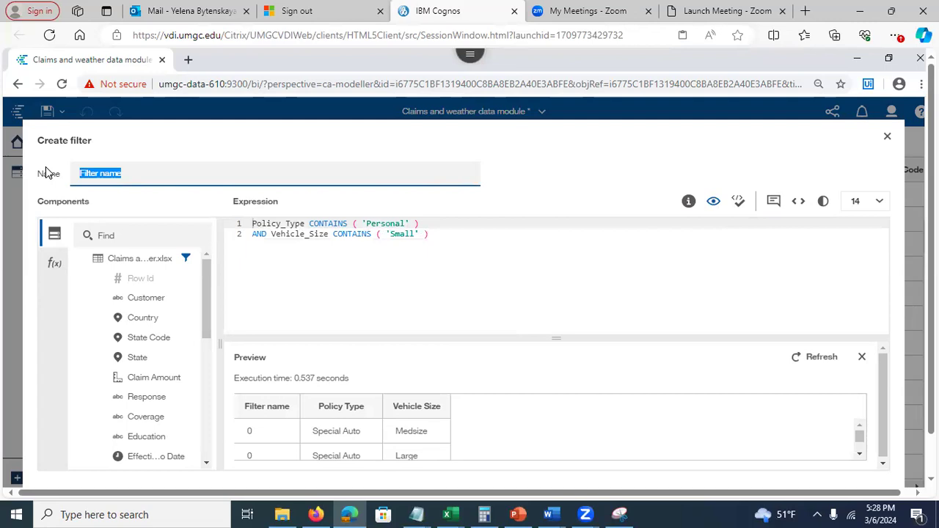
pyautogui.write('Personal policy for sm')
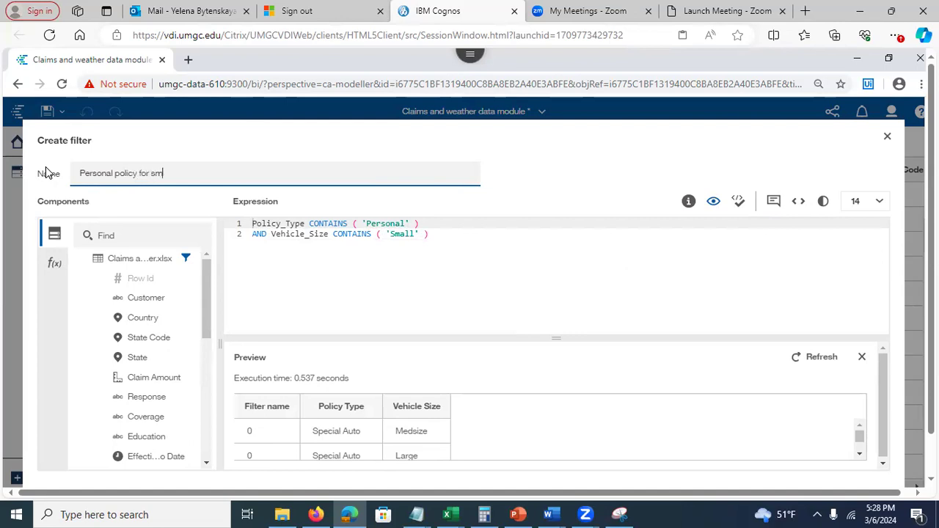
pyautogui.write('all vehicles')
pyautogui.scroll(-1, 866, 121)
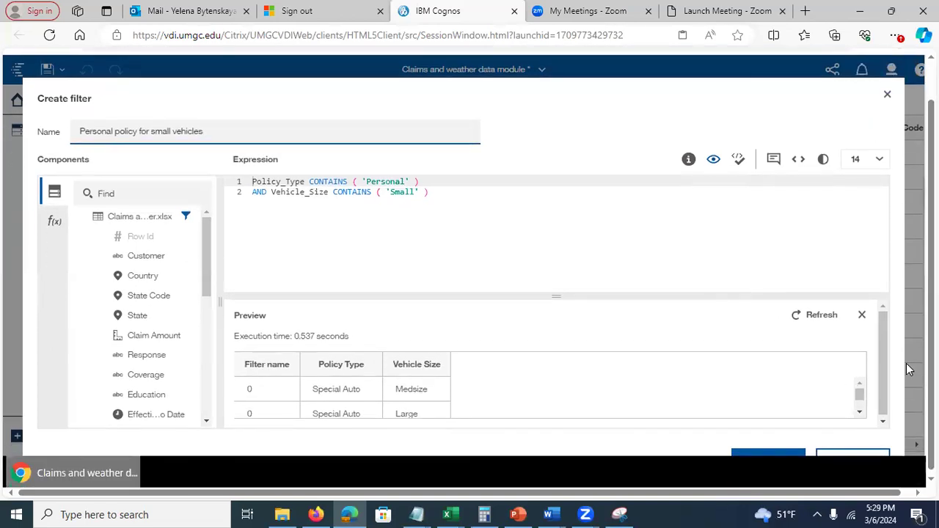
pyautogui.scroll(-1, 862, 401)
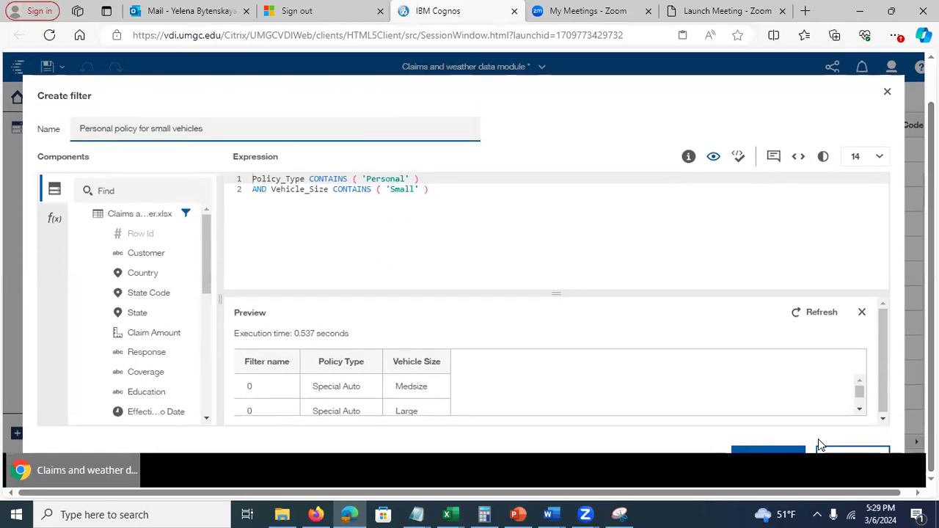
pyautogui.click(769, 451)
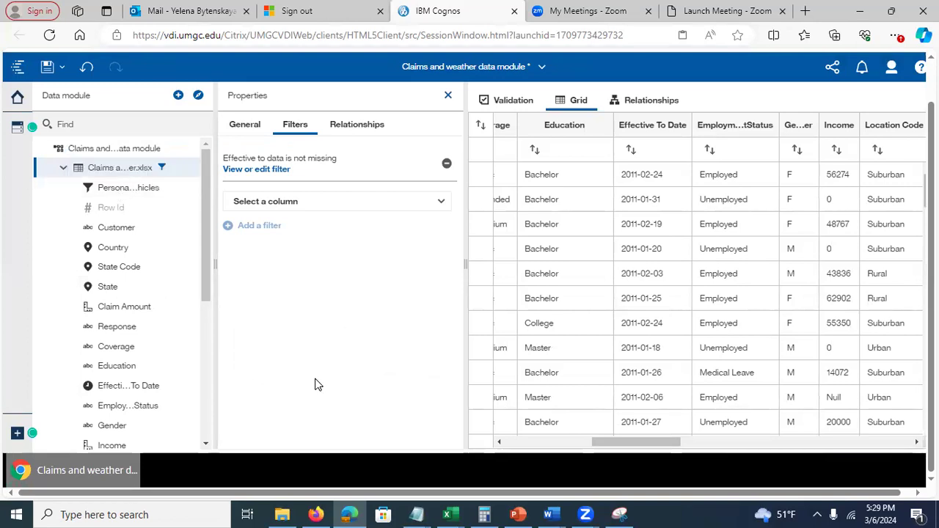
# - View the definition of the Personal policy for small vehicles filter from the data module tree and close it unchanged
pyautogui.moveTo(623, 442); pyautogui.dragTo(581, 442)
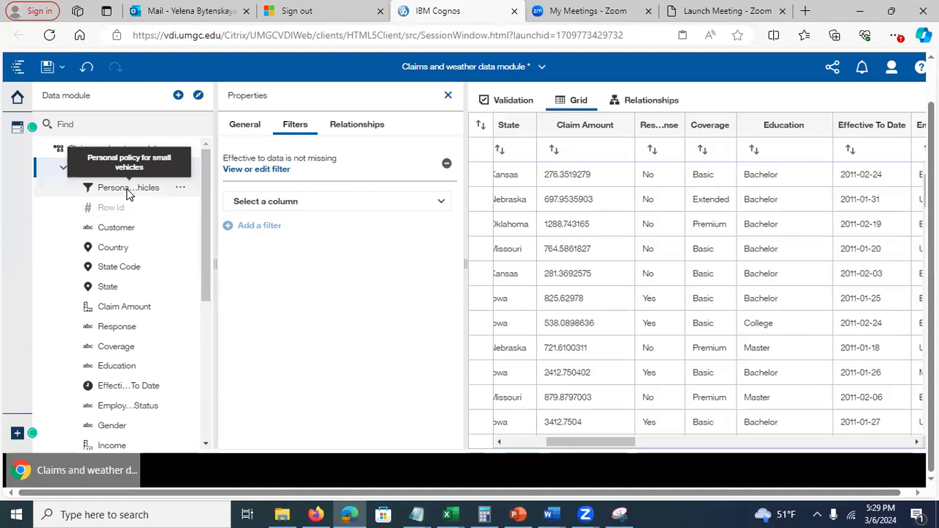
pyautogui.click(180, 189)
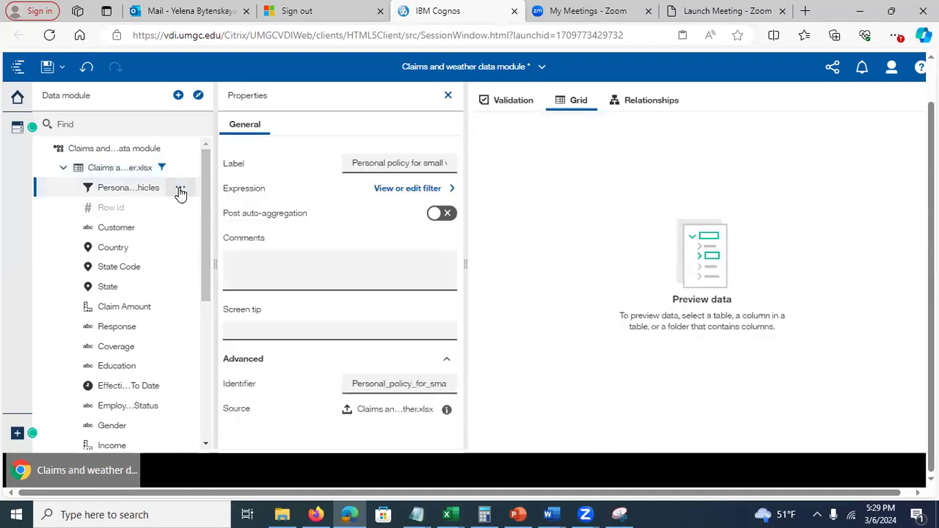
pyautogui.click(219, 202)
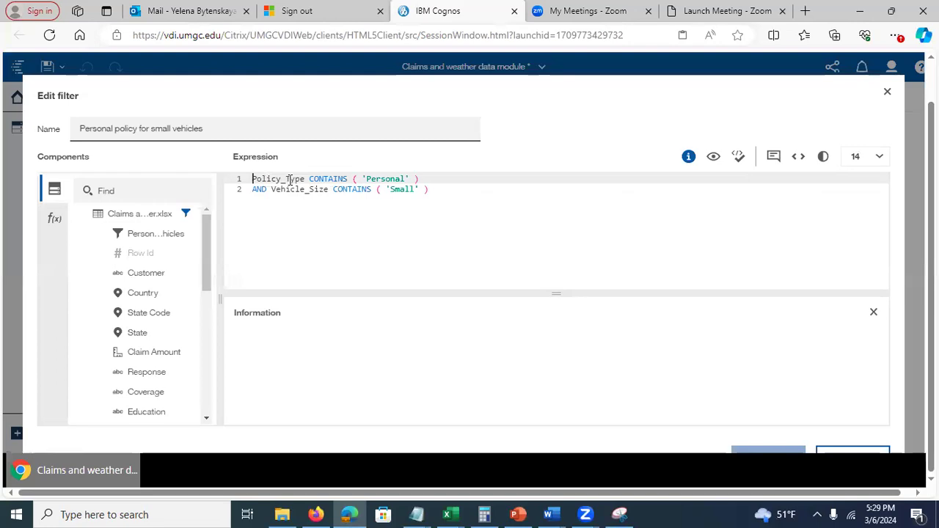
pyautogui.click(886, 91)
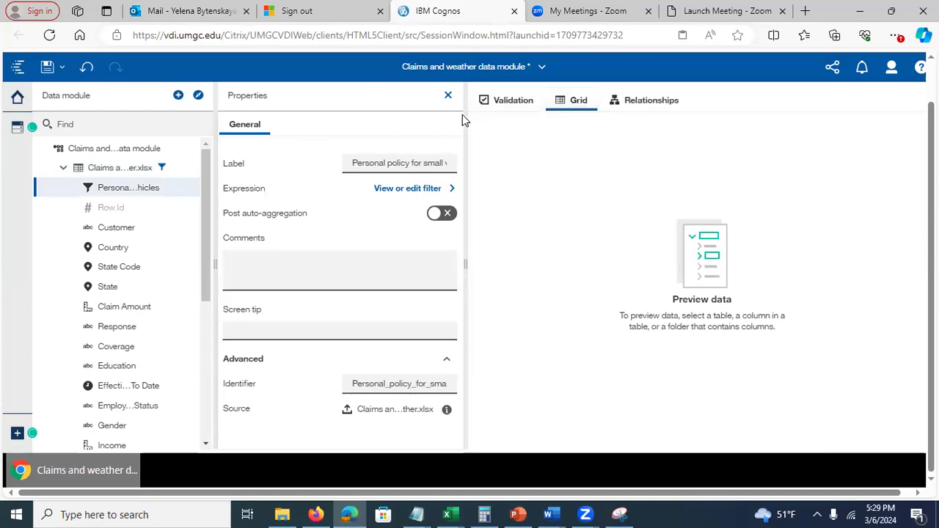
# - Close the filter's properties, check the Policy Type column in the Claims and Weather.xlsx grid, and save the data module
pyautogui.click(449, 100)
pyautogui.click(116, 169)
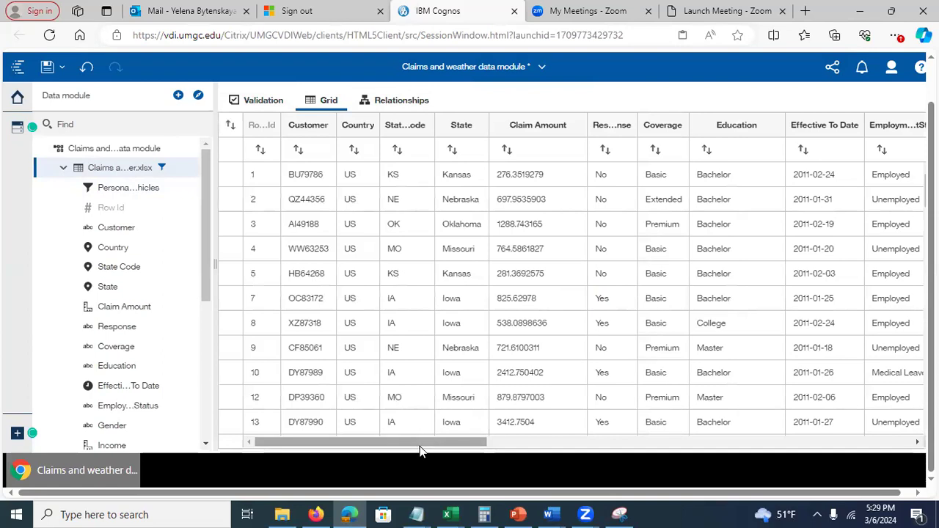
pyautogui.moveTo(426, 445); pyautogui.dragTo(782, 446)
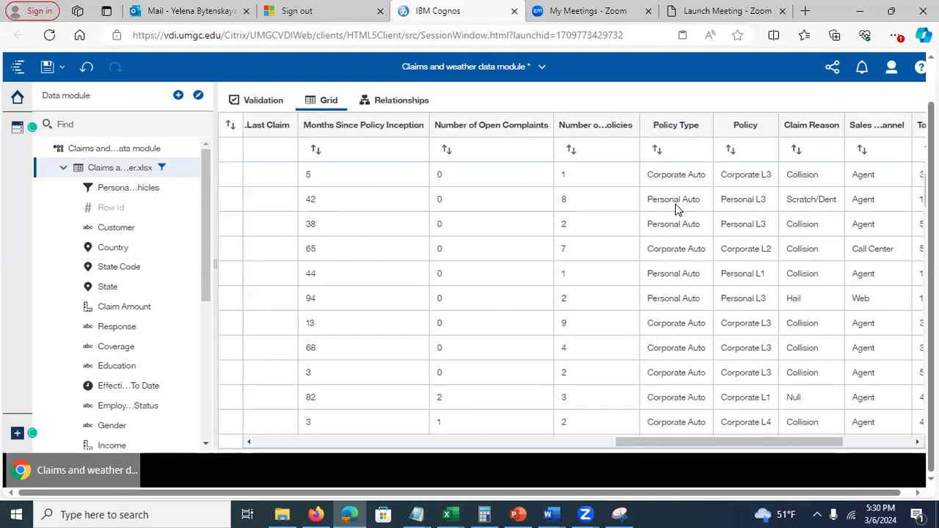
pyautogui.click(46, 69)
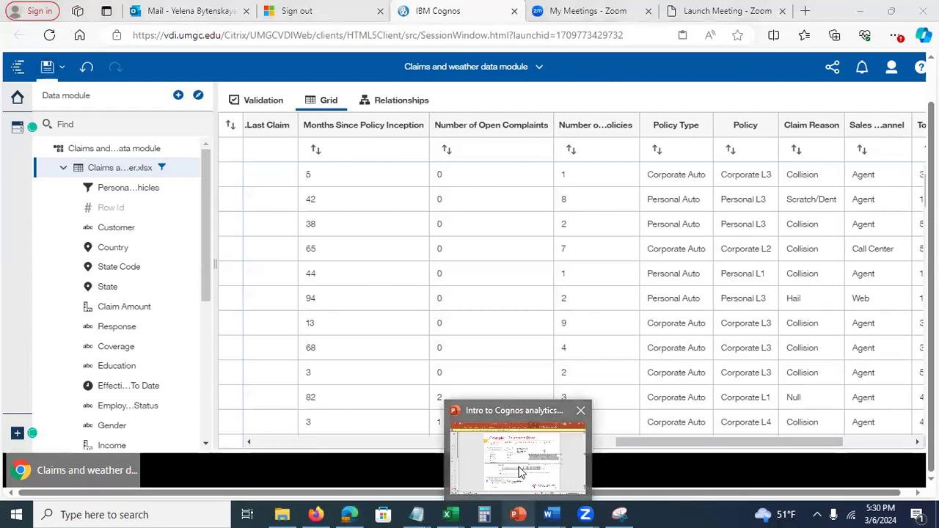
# - Switch to PowerPoint, show slide 20 on filling in missing income values, and return to Cognos to locate Income in the data module
pyautogui.click(518, 514)
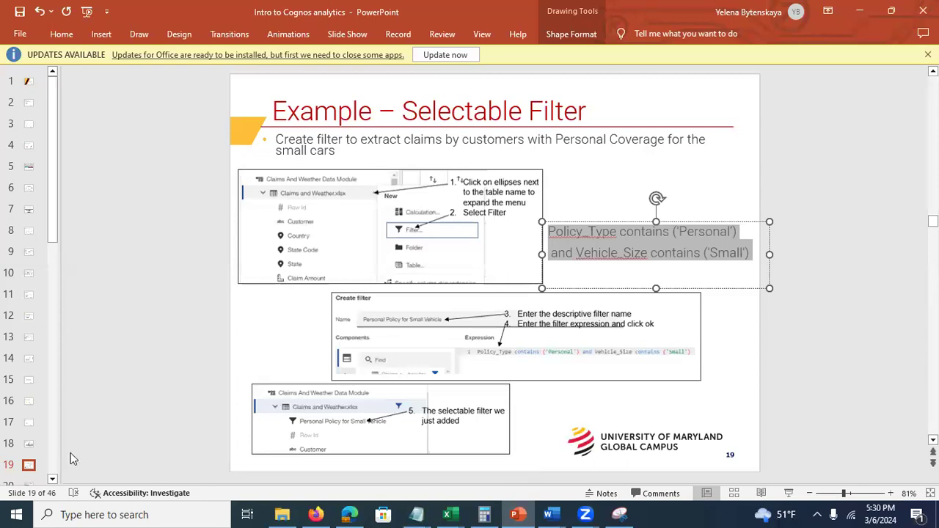
pyautogui.click(55, 478)
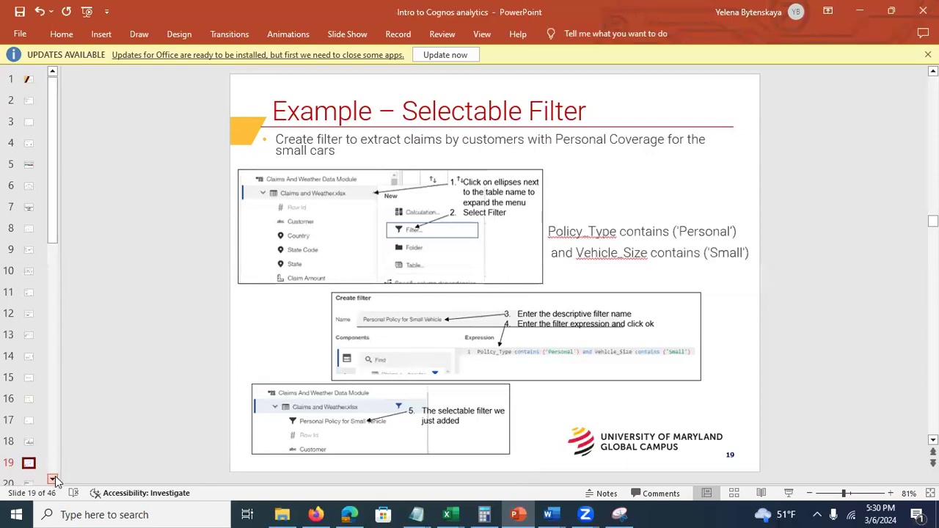
pyautogui.moveTo(55, 476); pyautogui.dragTo(55, 476)
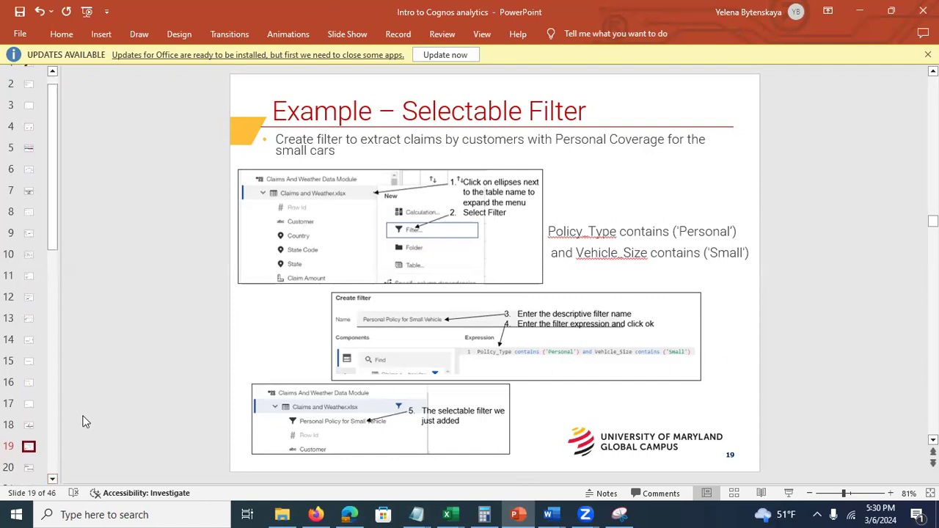
pyautogui.click(26, 470)
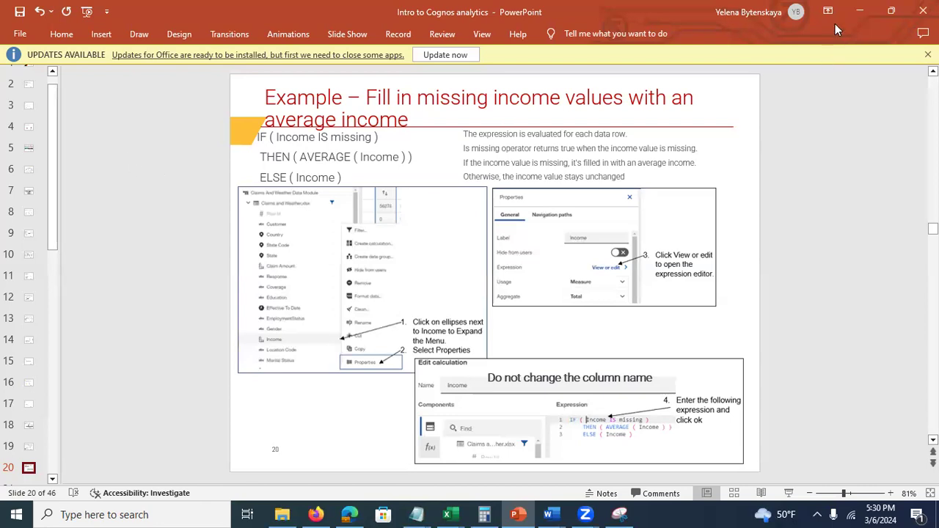
pyautogui.click(861, 11)
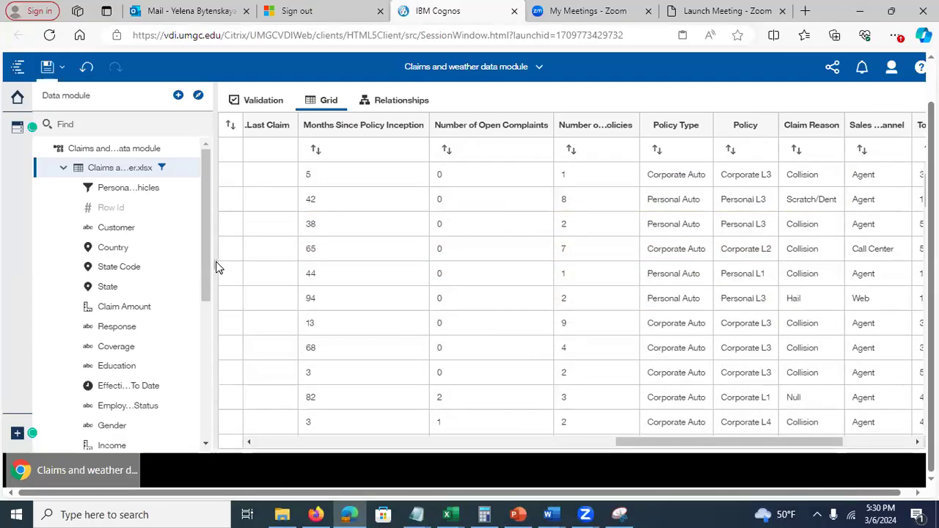
pyautogui.moveTo(208, 275); pyautogui.dragTo(209, 373)
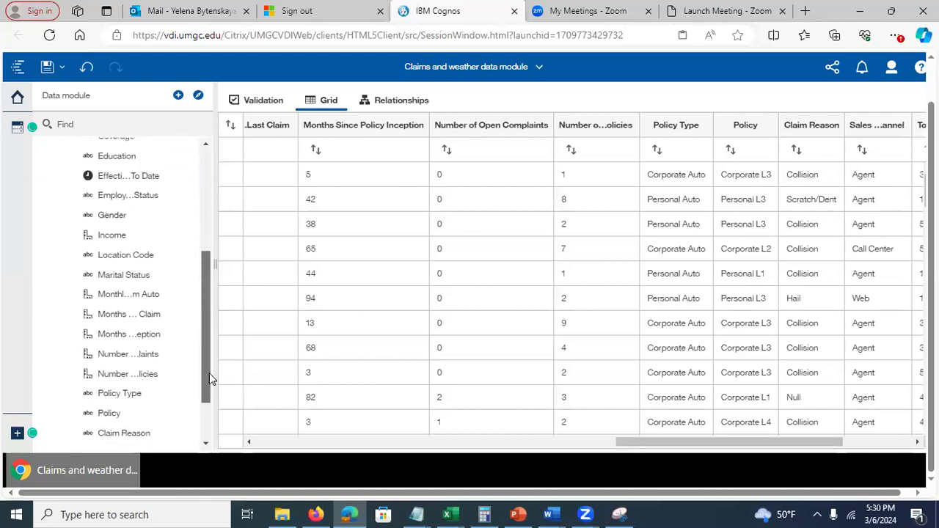
# - Open the Income column's expression for editing and insert an if then else construct on a new line above Income
pyautogui.click(181, 238)
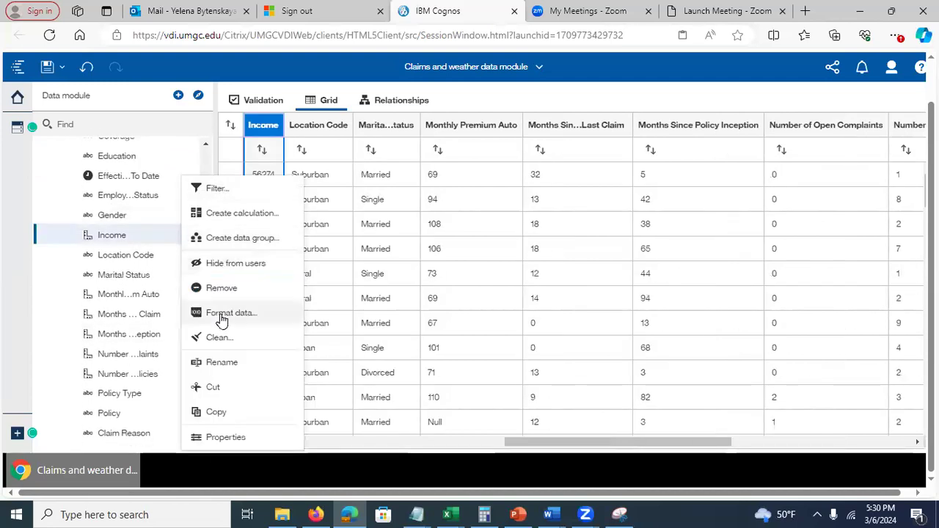
pyautogui.click(215, 440)
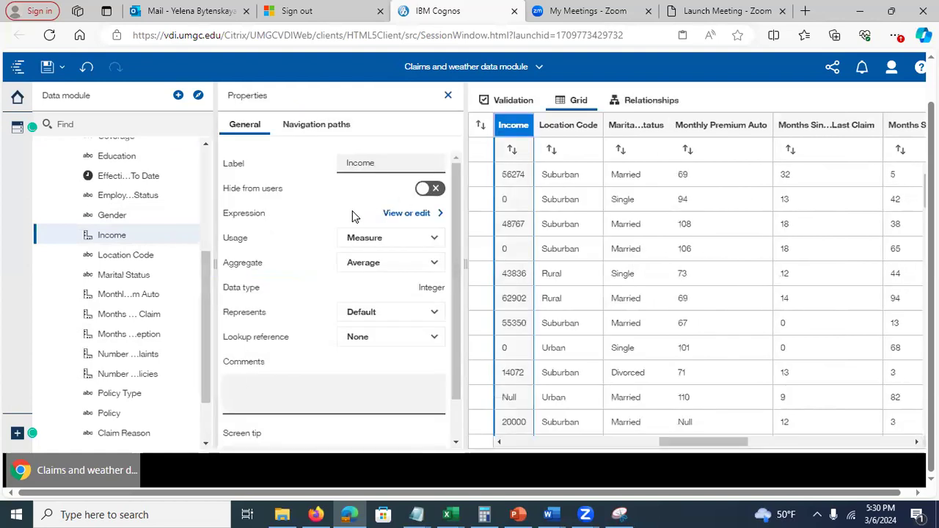
pyautogui.click(399, 214)
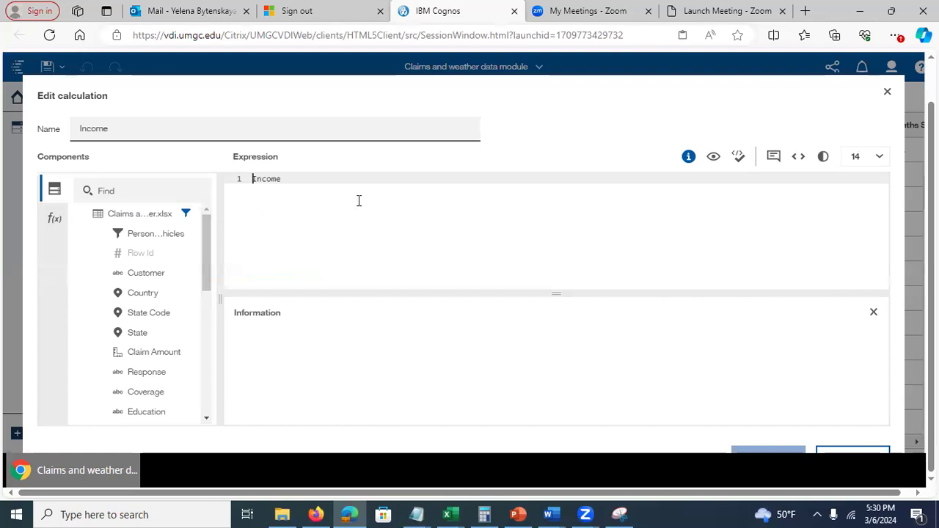
pyautogui.press('Return')
pyautogui.press('Return')
pyautogui.click(287, 182)
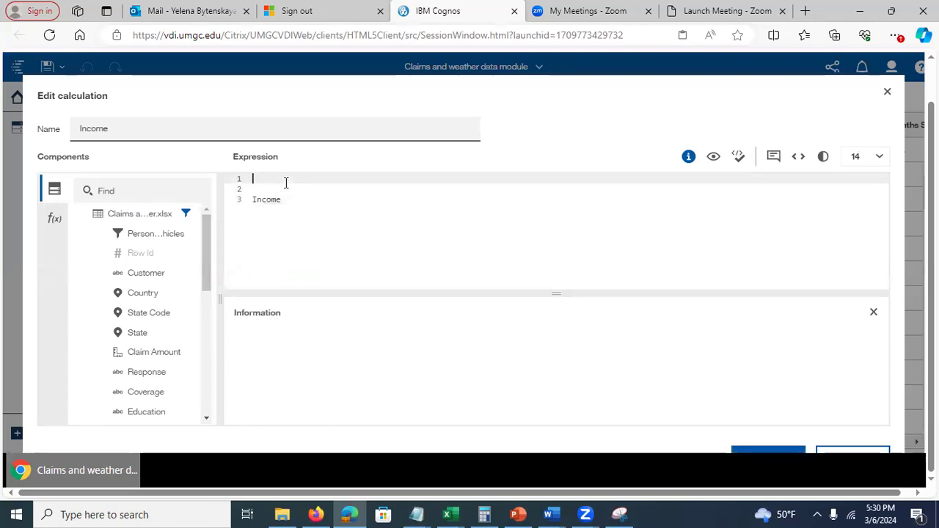
pyautogui.click(54, 220)
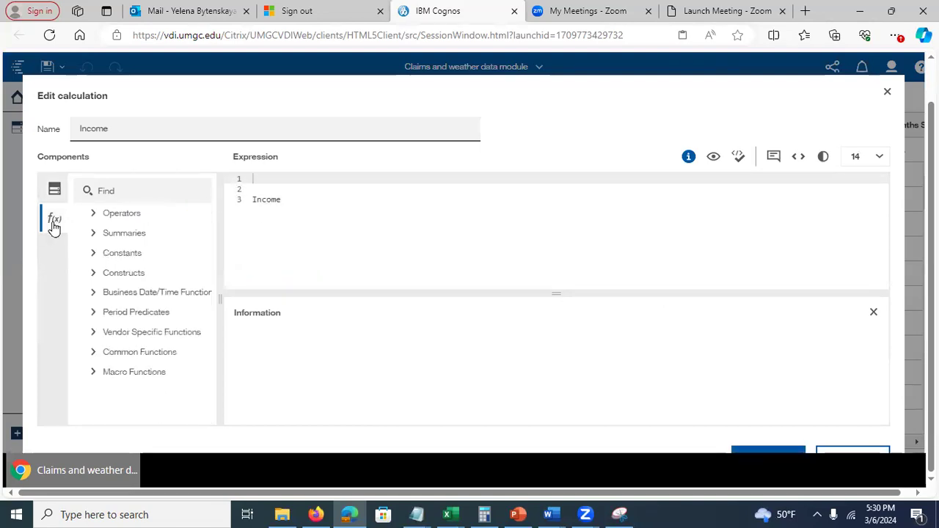
pyautogui.click(92, 273)
pyautogui.moveTo(149, 291); pyautogui.dragTo(247, 199)
# - Replace the IF condition placeholder with "Income is missing"
pyautogui.hotkey('ctrl', 'c')
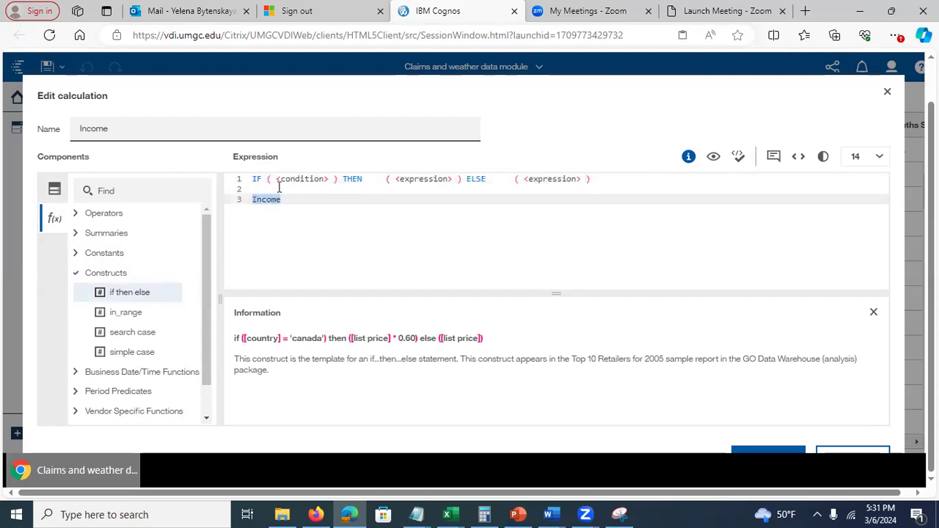
pyautogui.moveTo(276, 179); pyautogui.dragTo(330, 180)
pyautogui.hotkey('ctrl', 'v')
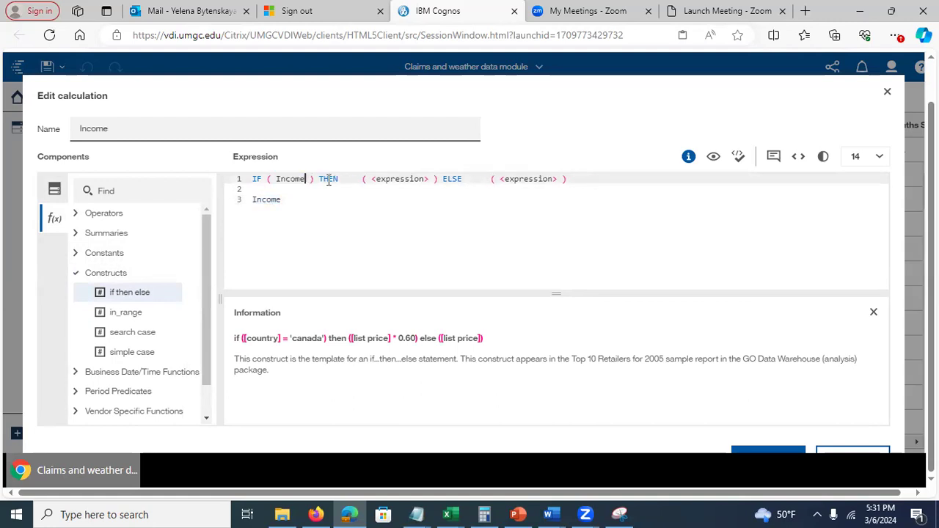
pyautogui.write('is')
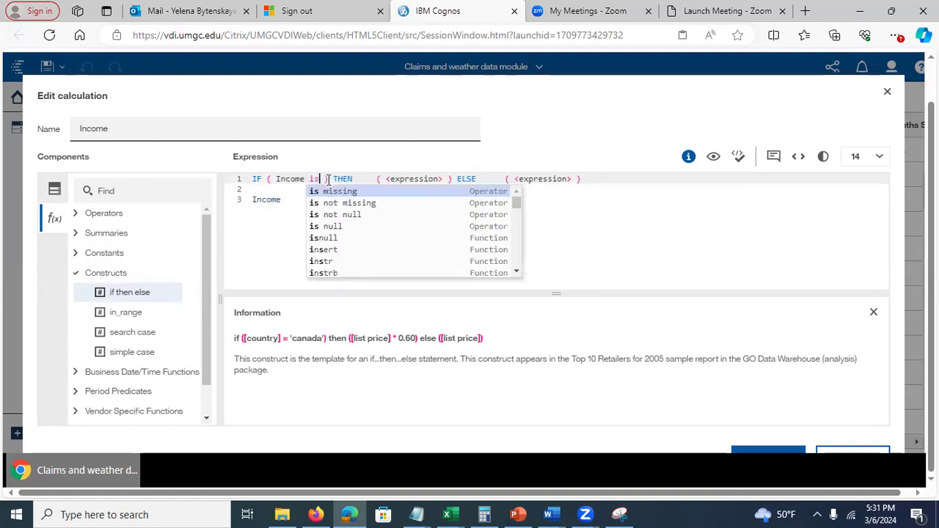
pyautogui.click(334, 192)
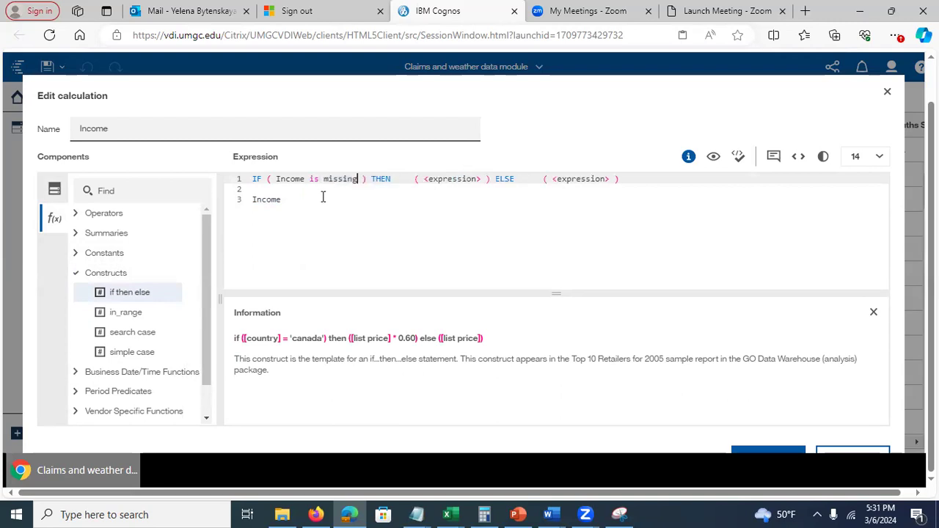
# - Move the standalone Income reference into the ELSE expression and delete the leftover empty lines
pyautogui.moveTo(283, 204); pyautogui.dragTo(239, 203)
pyautogui.hotkey('ctrl', 'c')
pyautogui.press('BackSpace')
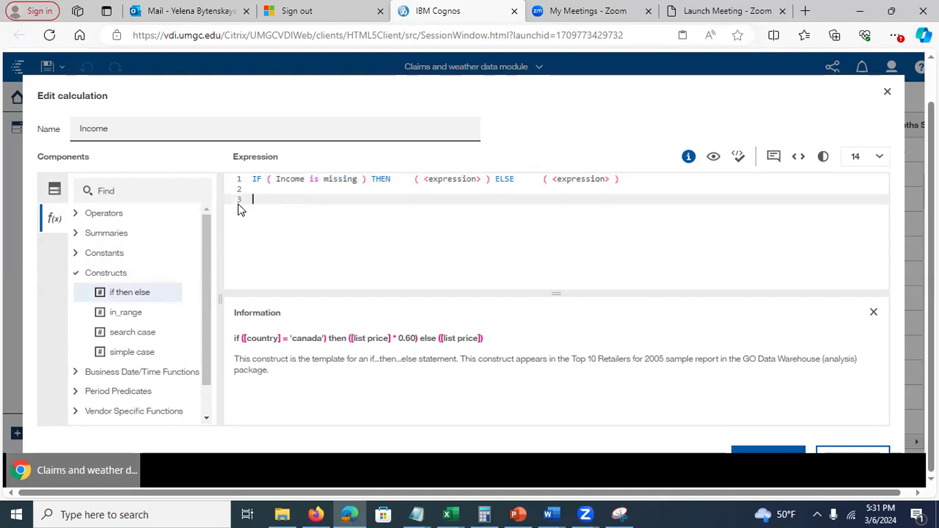
pyautogui.moveTo(553, 179); pyautogui.dragTo(610, 179)
pyautogui.hotkey('ctrl', 'v')
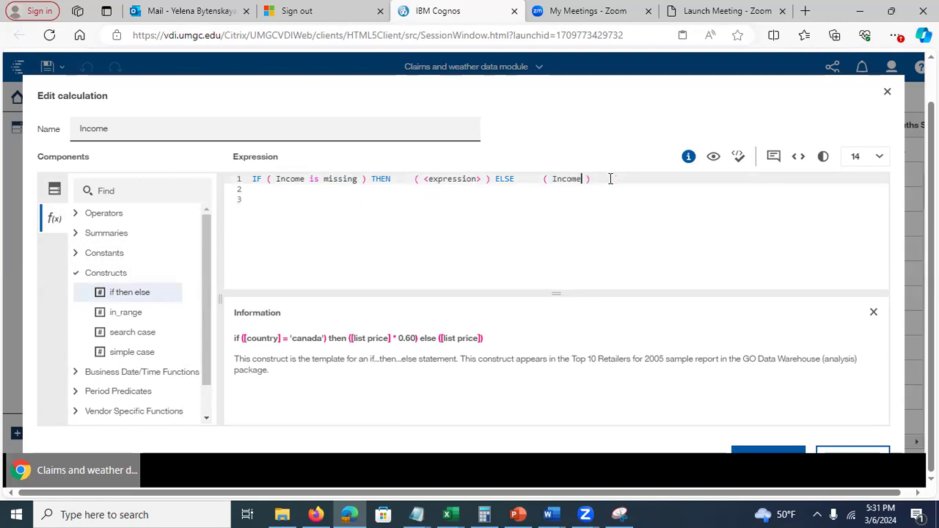
pyautogui.click(252, 199)
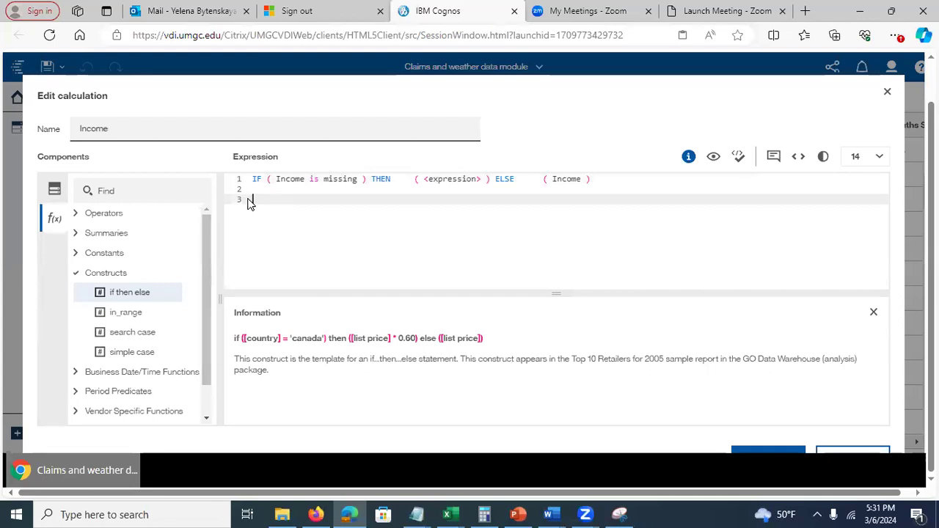
pyautogui.press('BackSpace')
pyautogui.press('BackSpace')
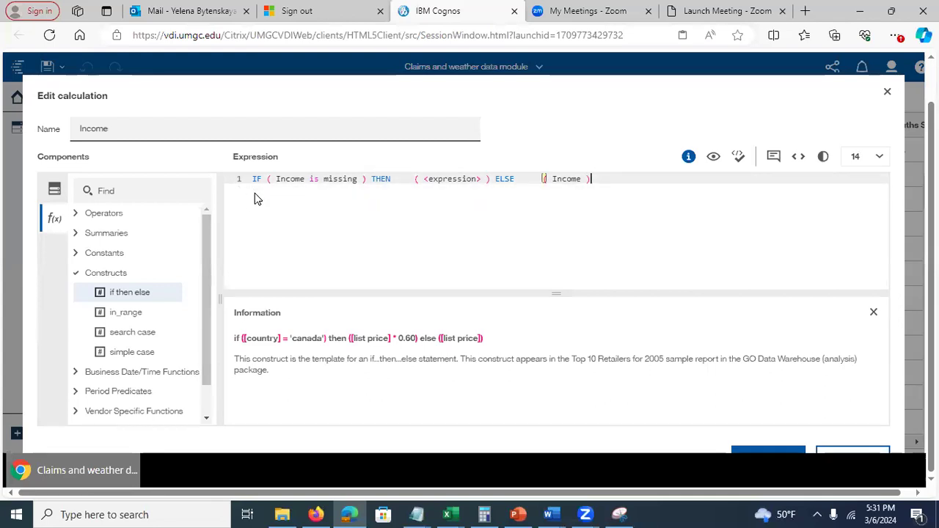
# - Replace the THEN expression placeholder with the average function applied to the Income column
pyautogui.moveTo(424, 179); pyautogui.dragTo(484, 179)
pyautogui.write('a')
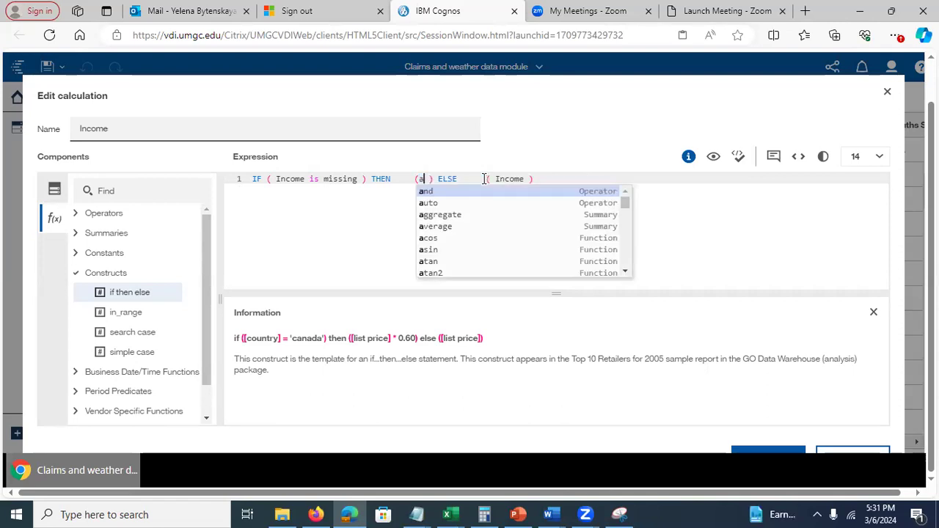
pyautogui.click(440, 226)
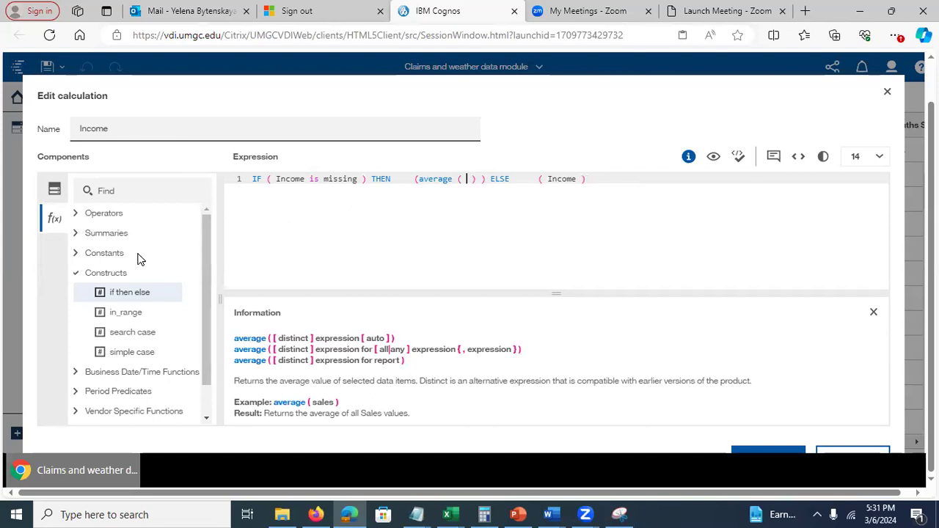
pyautogui.click(54, 193)
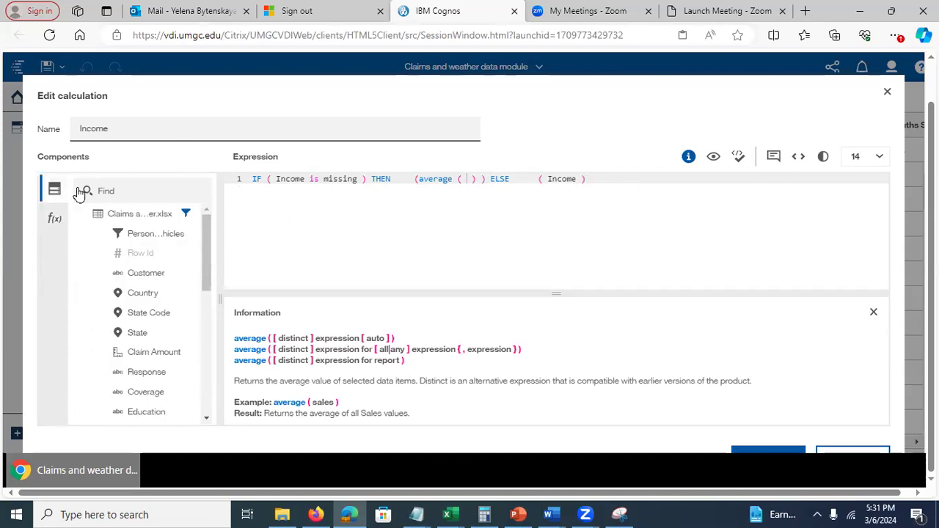
pyautogui.moveTo(205, 272); pyautogui.dragTo(465, 180)
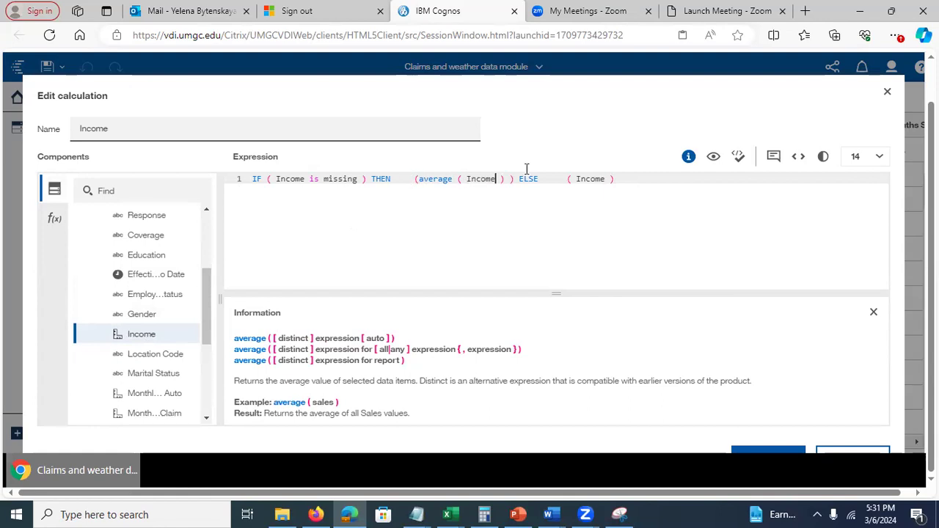
pyautogui.click(416, 179)
pyautogui.click(256, 179)
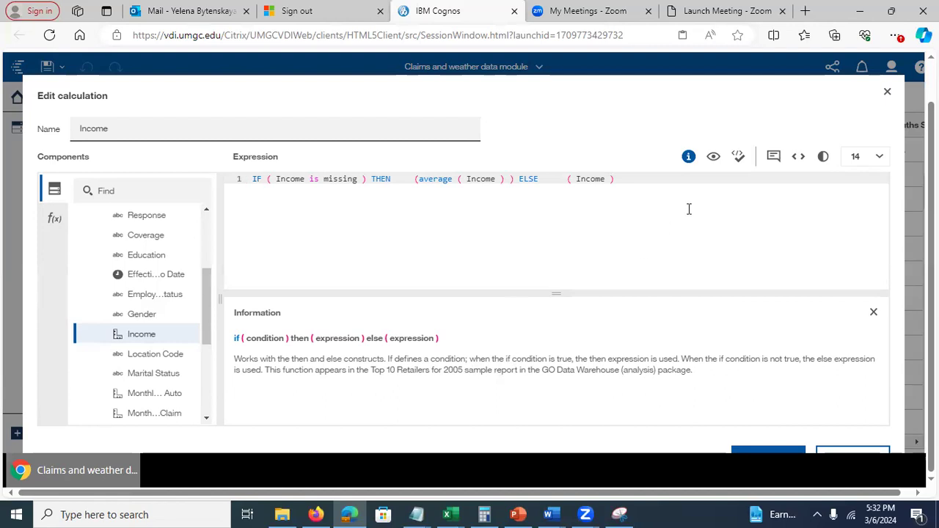
# - Format the Income expression's code and validate it
pyautogui.click(800, 161)
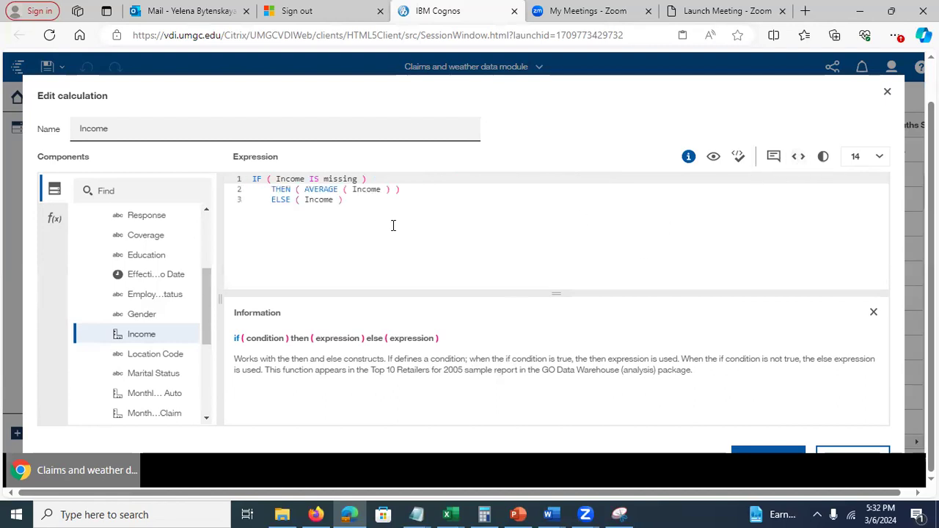
pyautogui.click(259, 217)
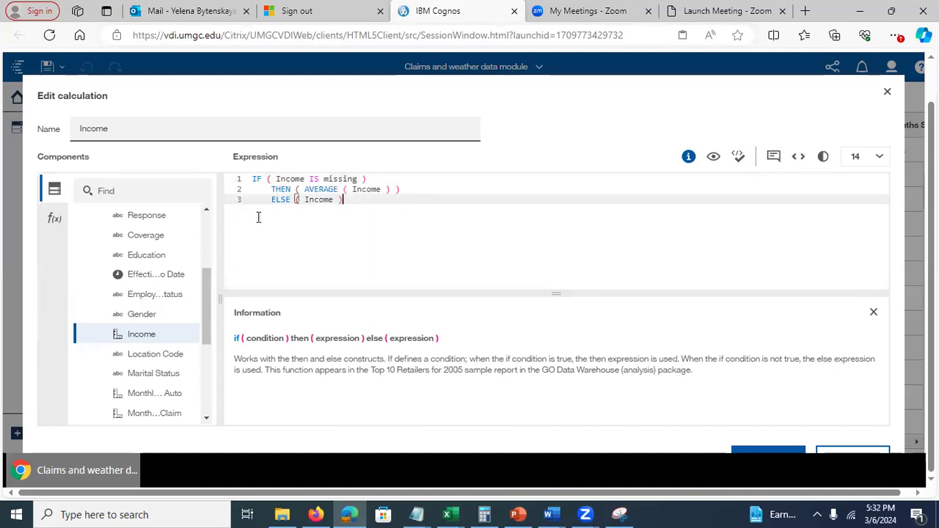
pyautogui.click(739, 161)
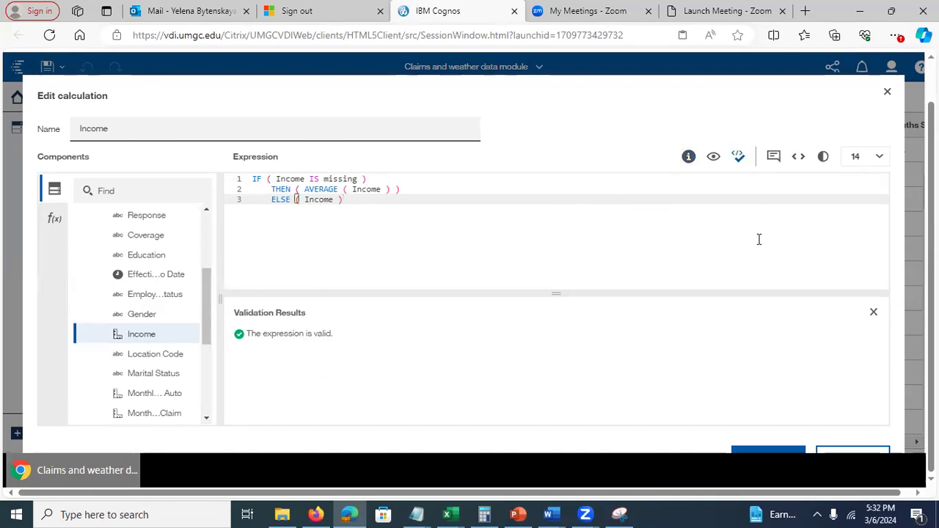
# - Apply the edited Income calculation and save the data module
pyautogui.click(769, 453)
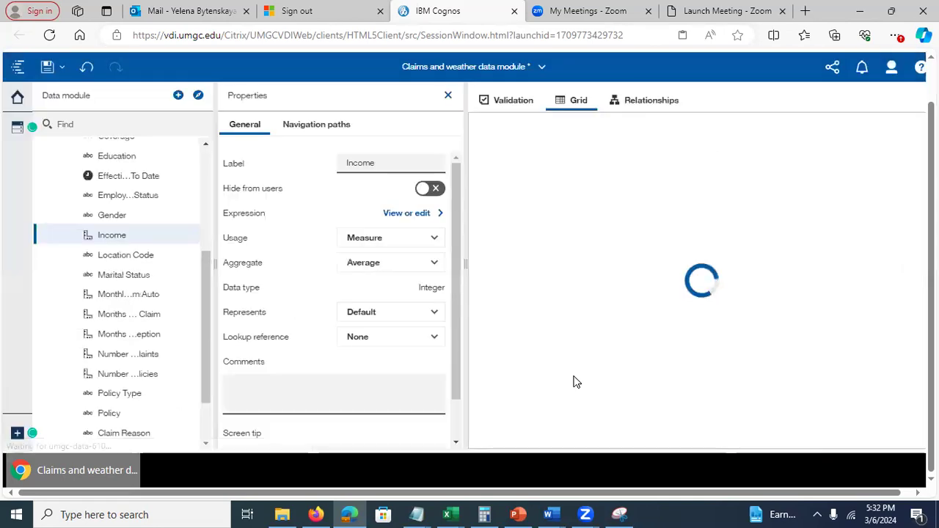
pyautogui.click(47, 68)
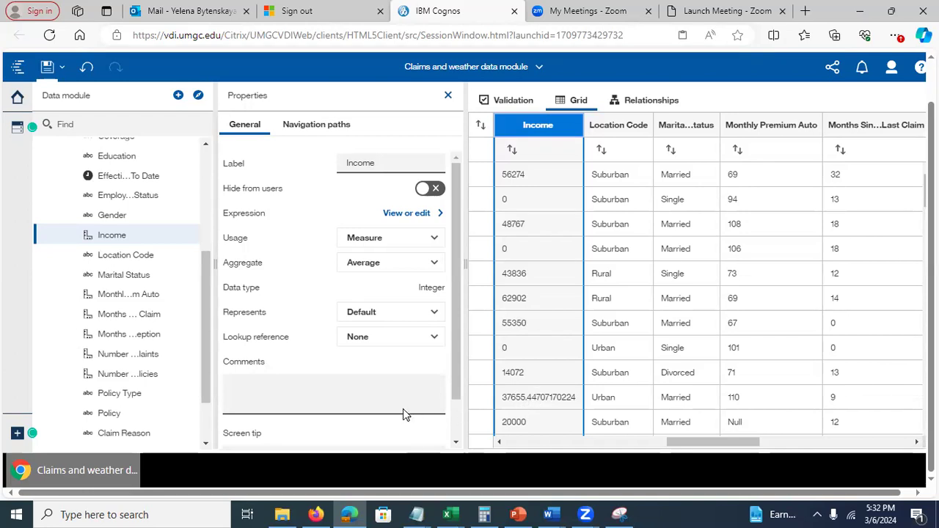
# - Switch to PowerPoint, show slide 21 on creating a new exploration from a data module, and return to Cognos
pyautogui.click(518, 514)
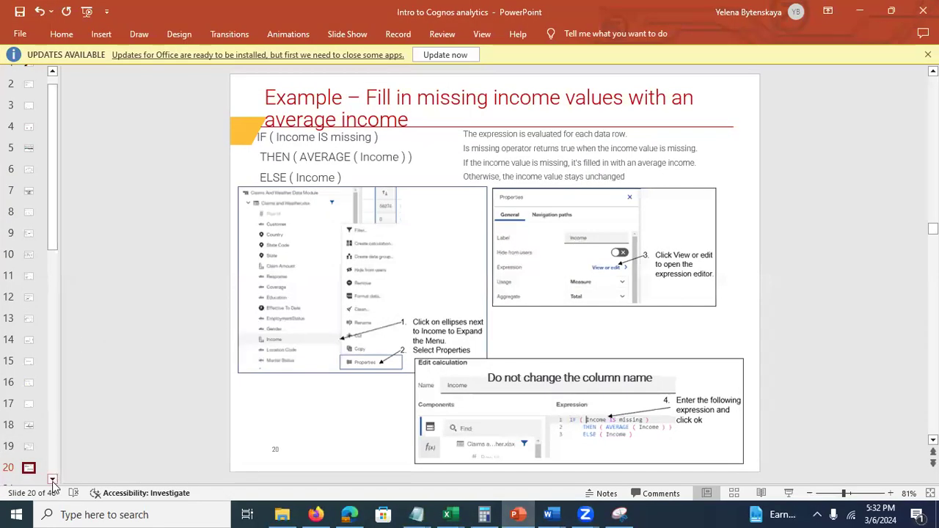
pyautogui.click(52, 479)
pyautogui.click(52, 480)
pyautogui.click(52, 479)
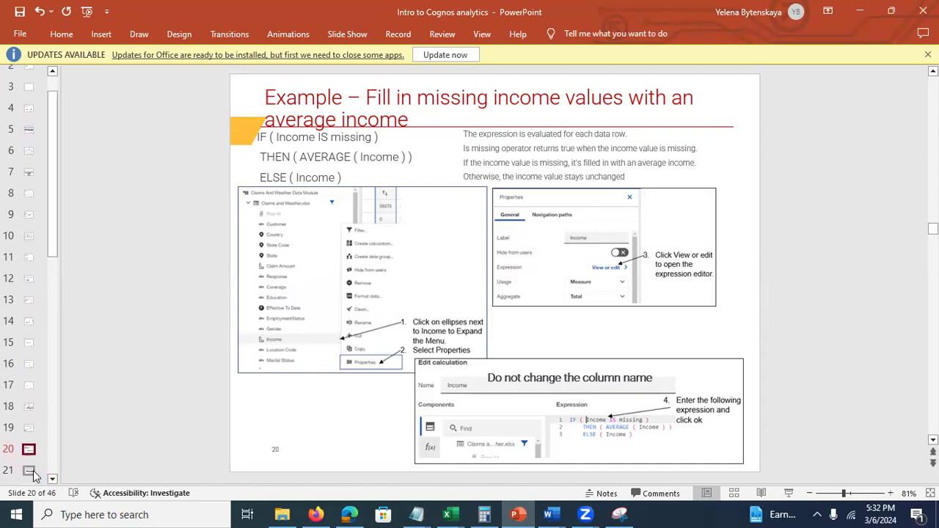
pyautogui.click(29, 471)
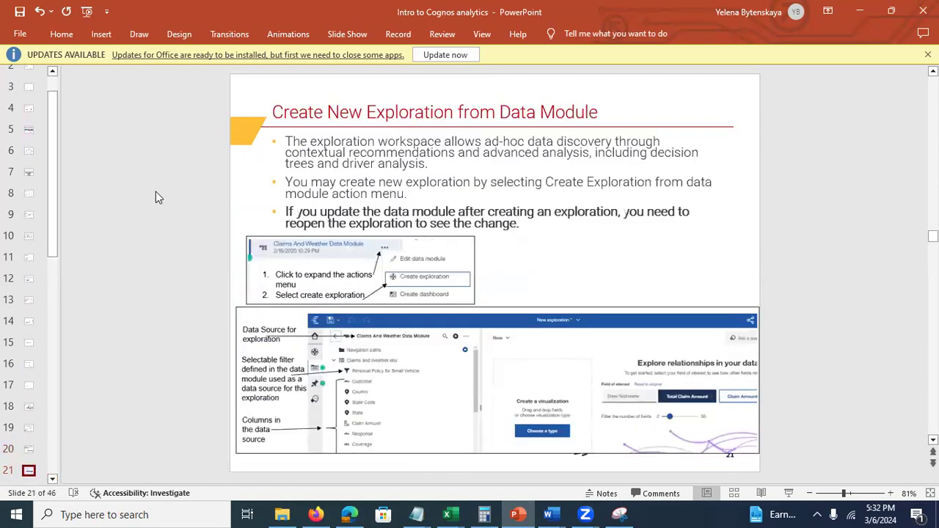
pyautogui.click(858, 21)
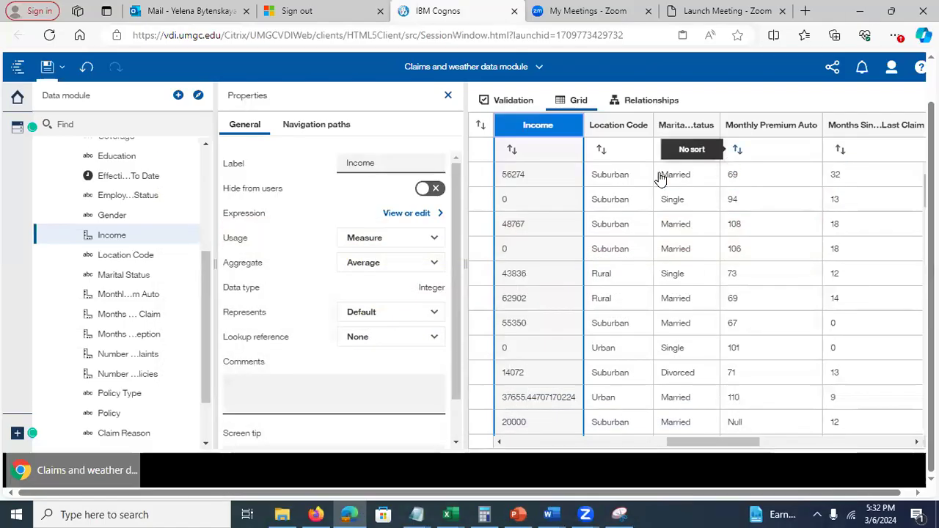
# - Close the Income properties and close the Claims and weather data module
pyautogui.click(448, 94)
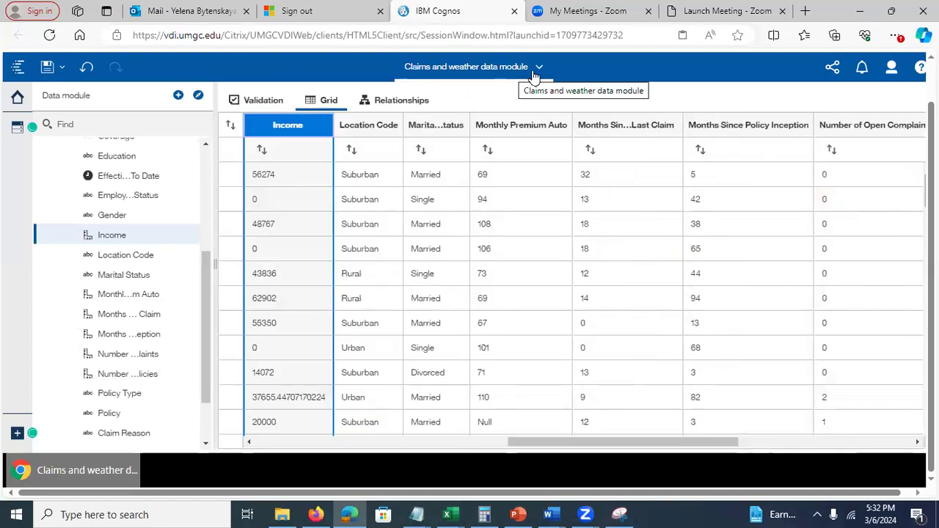
pyautogui.click(541, 67)
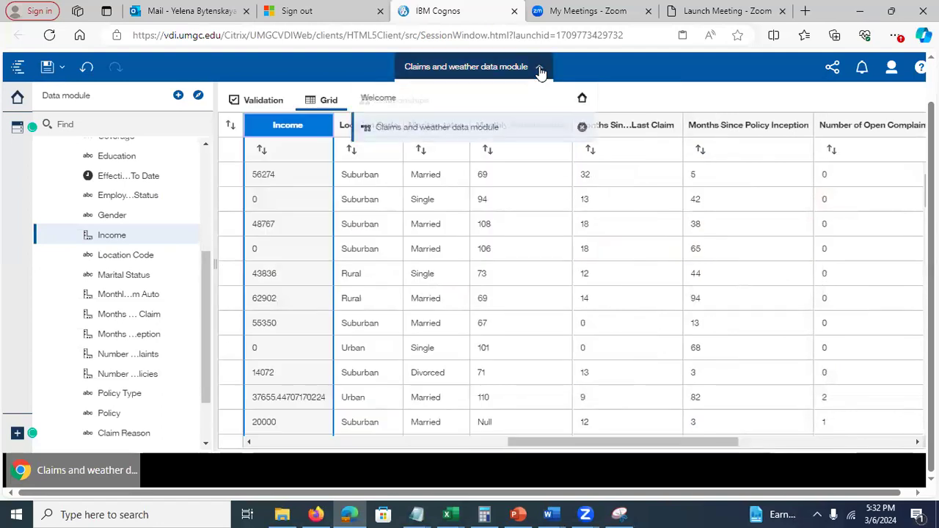
pyautogui.click(582, 127)
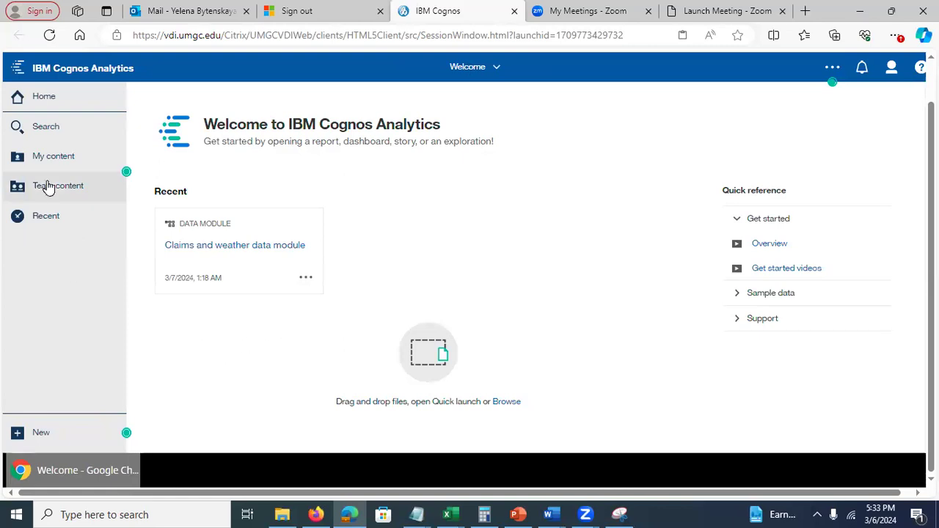
# - Create an exploration from the Claims and weather data module stored in My content
pyautogui.click(61, 163)
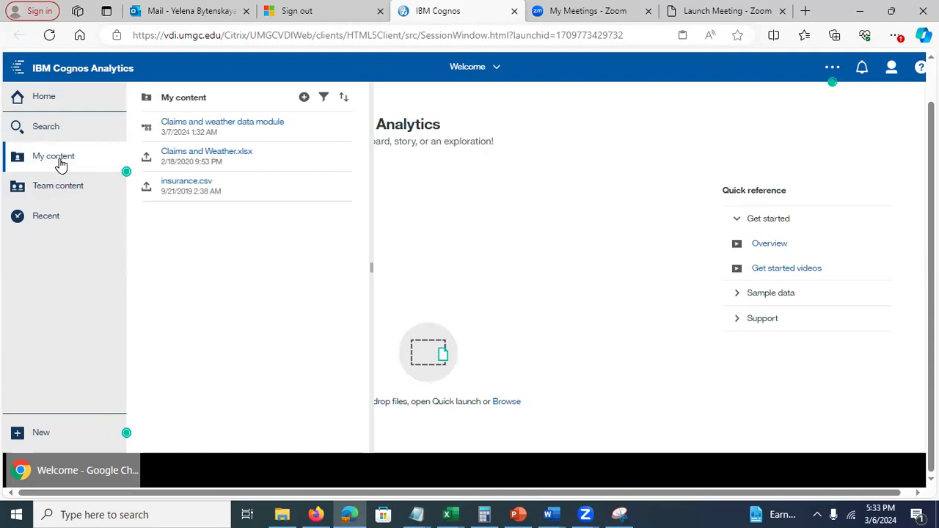
pyautogui.click(348, 129)
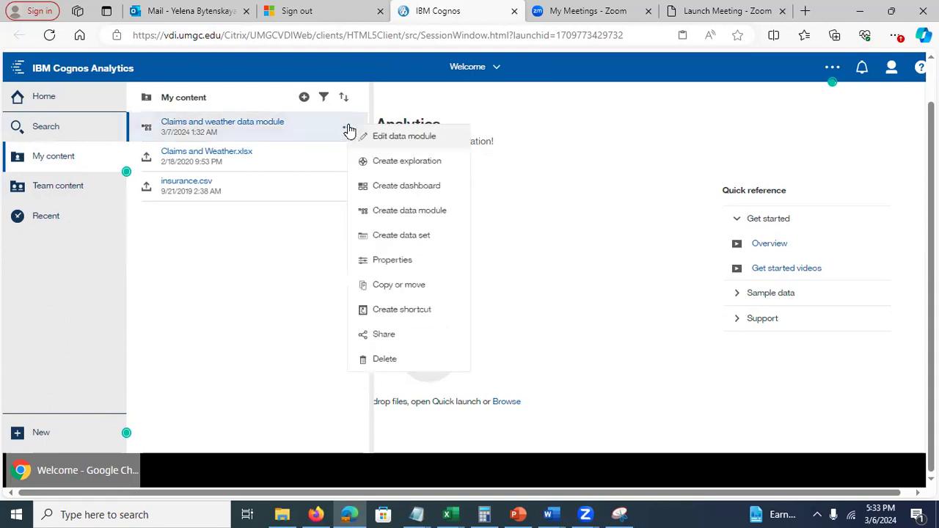
pyautogui.click(374, 163)
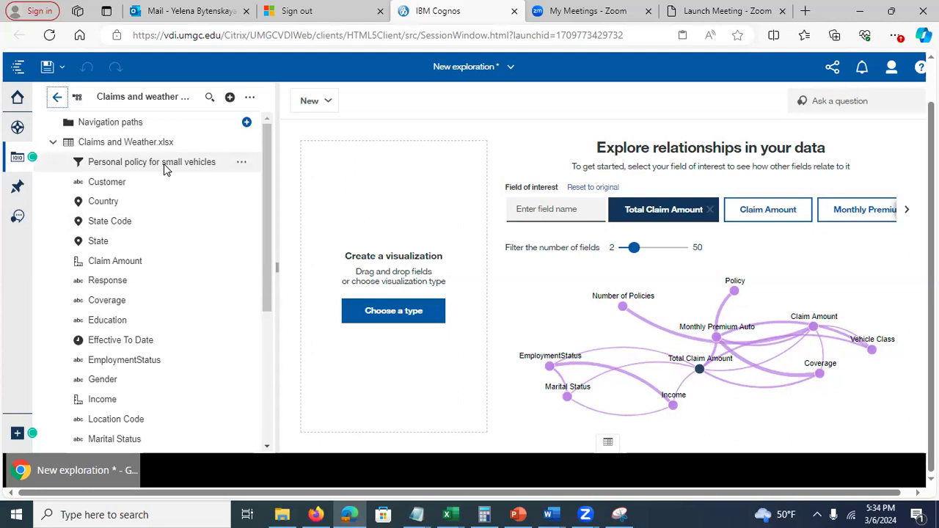
# - View the properties of the Personal policy for small vehicles filter in the exploration's data source and close them unchanged
pyautogui.click(242, 164)
pyautogui.click(268, 173)
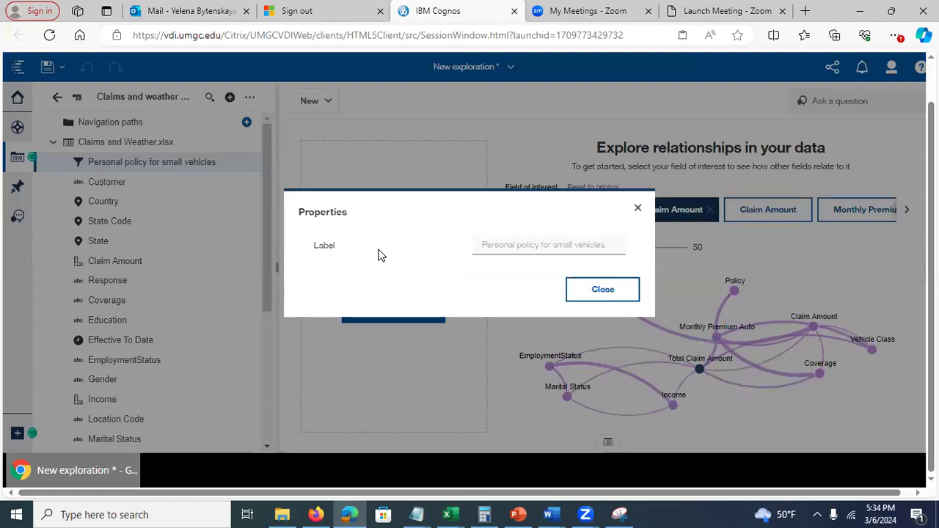
pyautogui.click(637, 210)
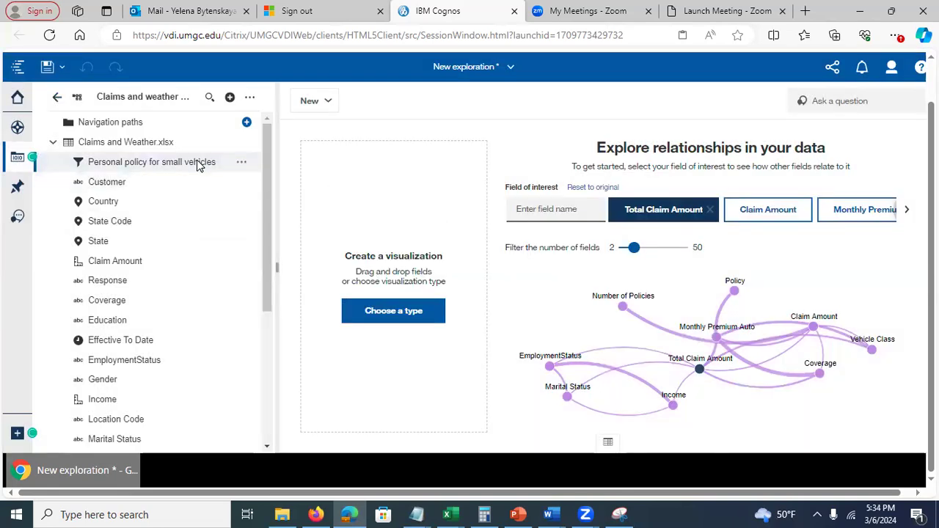
# - View the properties of the Total Claim Amount field in the exploration's data source and close them unchanged
pyautogui.moveTo(269, 199); pyautogui.dragTo(266, 359)
pyautogui.moveTo(264, 402); pyautogui.dragTo(271, 381)
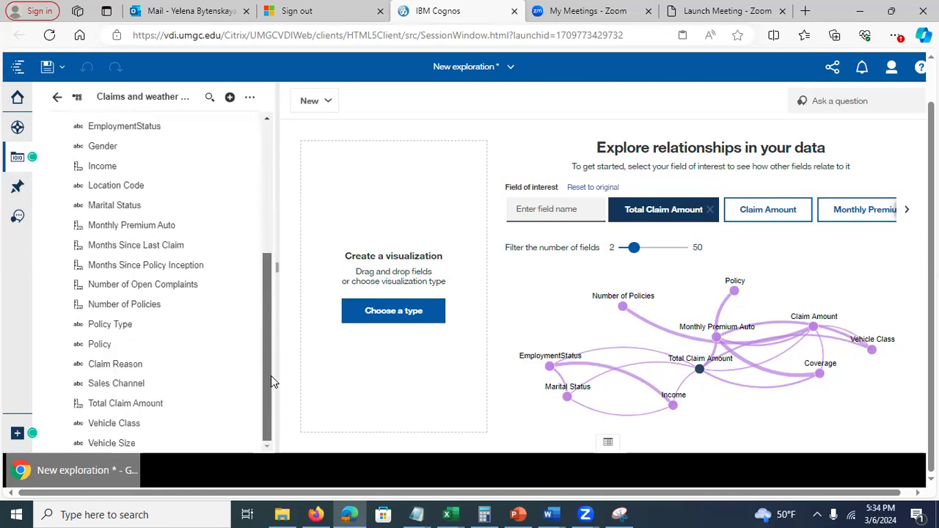
pyautogui.click(241, 408)
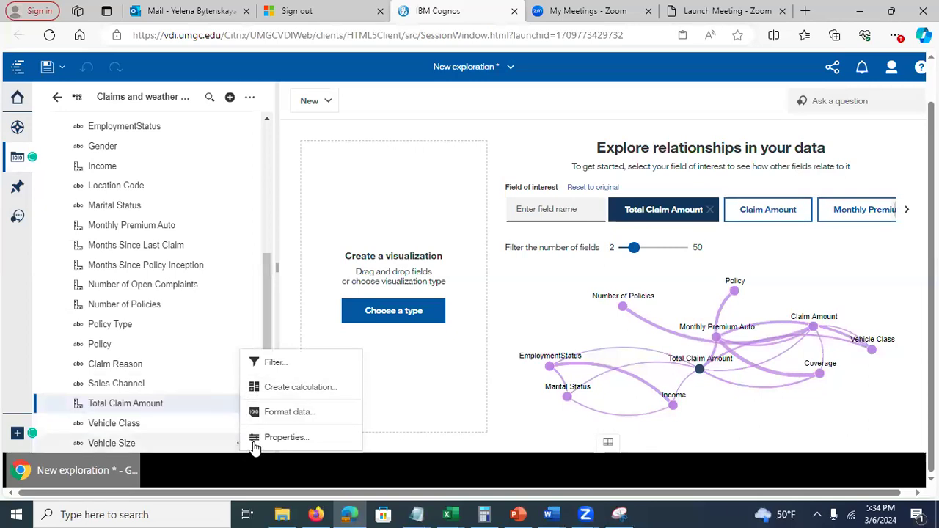
pyautogui.click(257, 438)
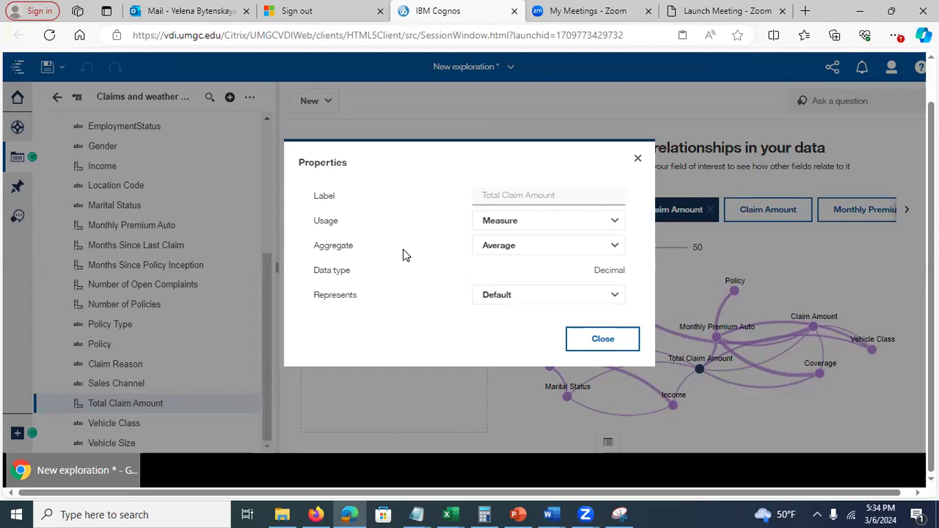
pyautogui.click(639, 160)
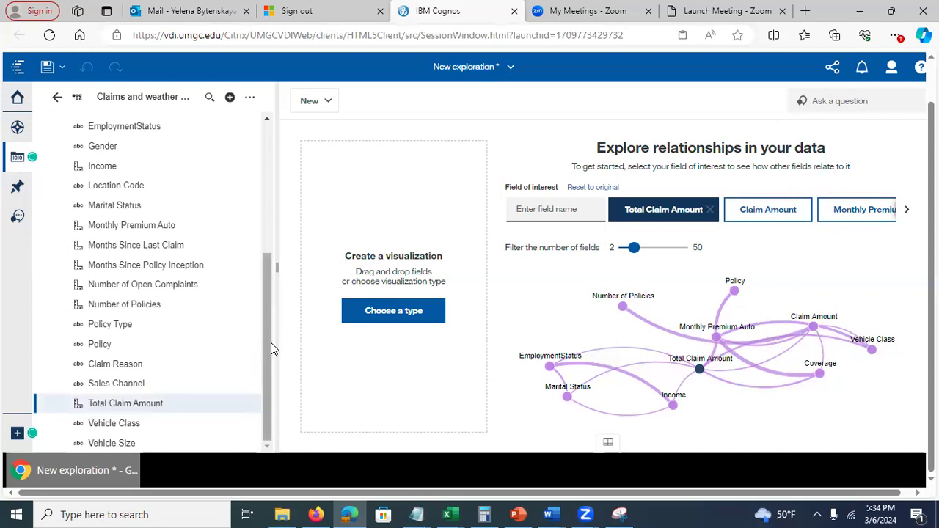
# - Set the aggregate of the Monthly Premium Auto field to Average and close its properties
pyautogui.moveTo(262, 356); pyautogui.dragTo(270, 263)
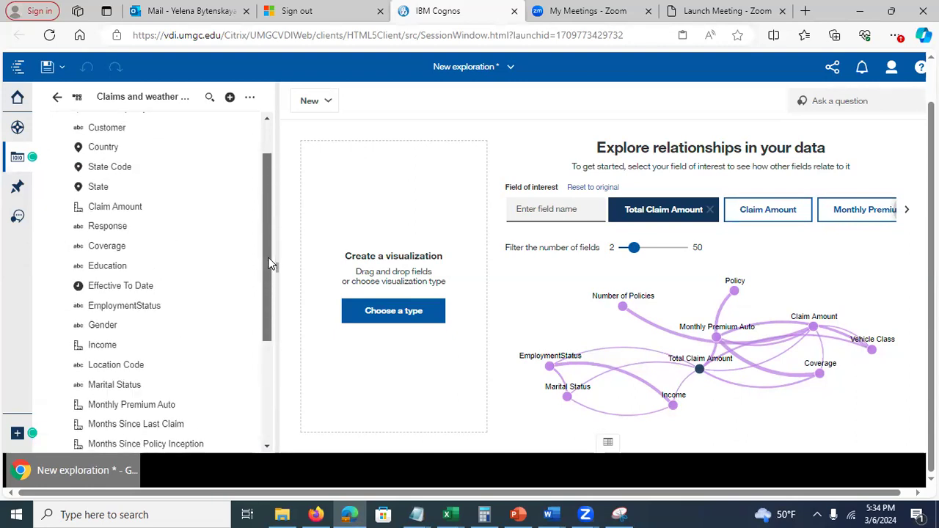
pyautogui.moveTo(269, 265); pyautogui.dragTo(268, 292)
pyautogui.click(242, 354)
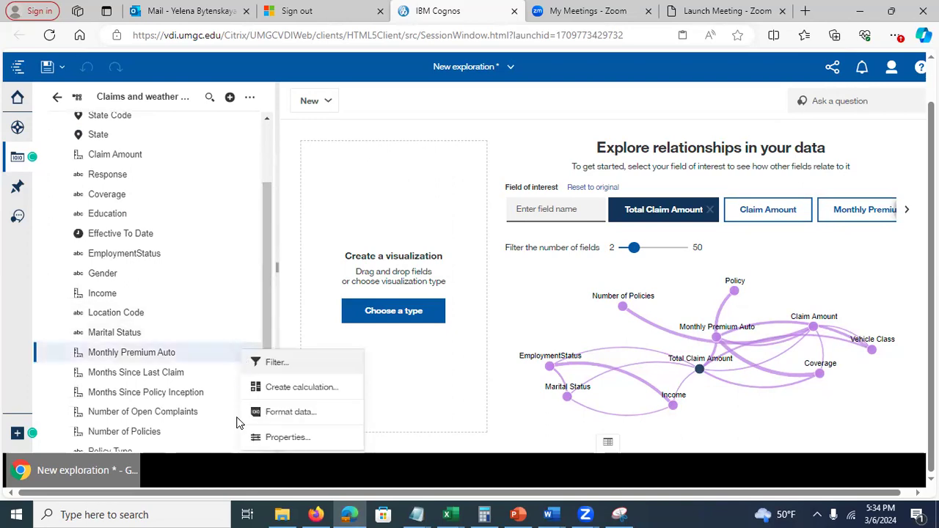
pyautogui.click(271, 440)
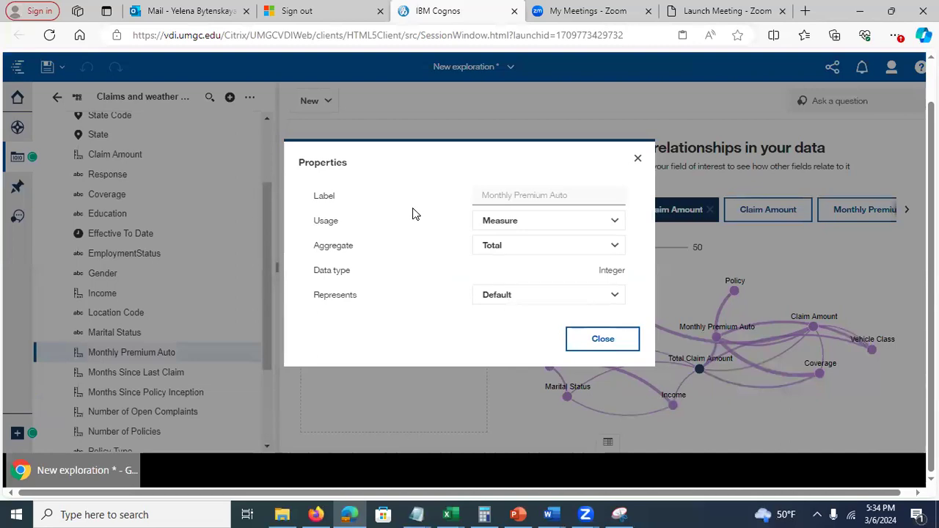
pyautogui.click(527, 251)
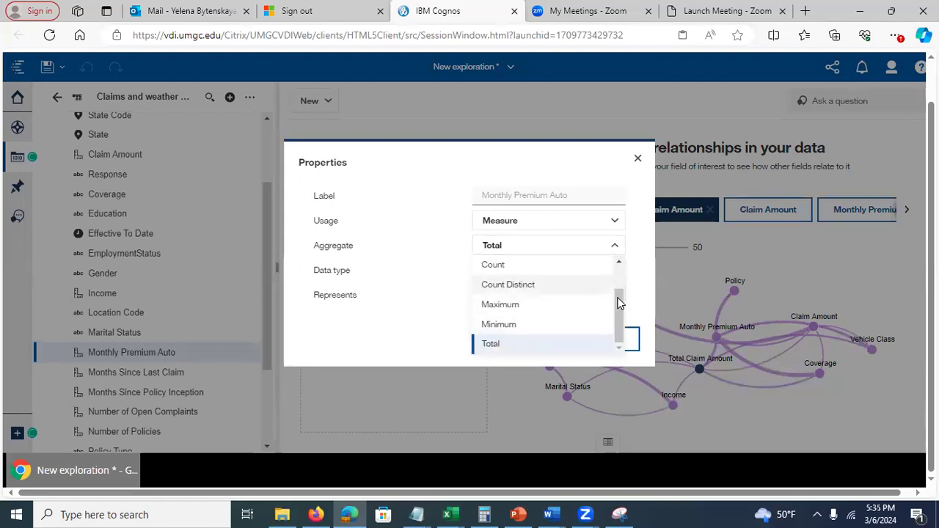
pyautogui.click(615, 268)
pyautogui.click(520, 287)
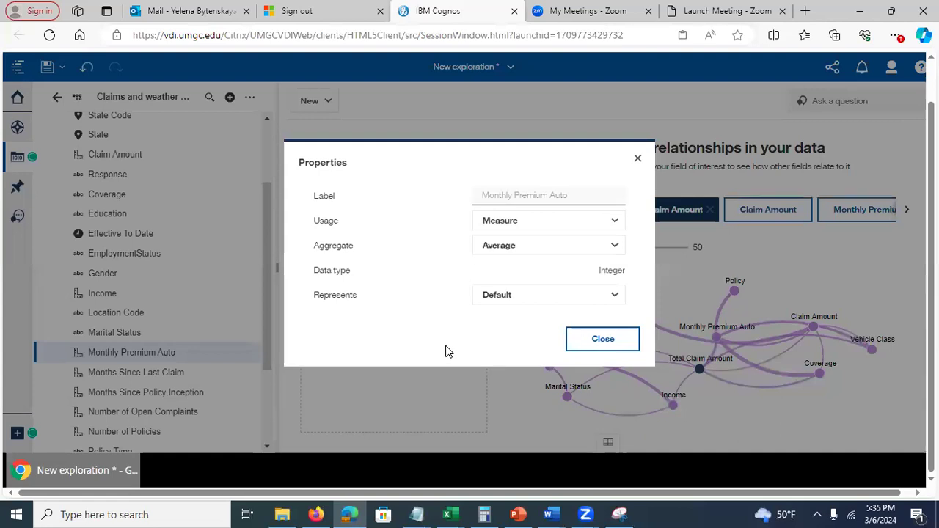
pyautogui.click(590, 341)
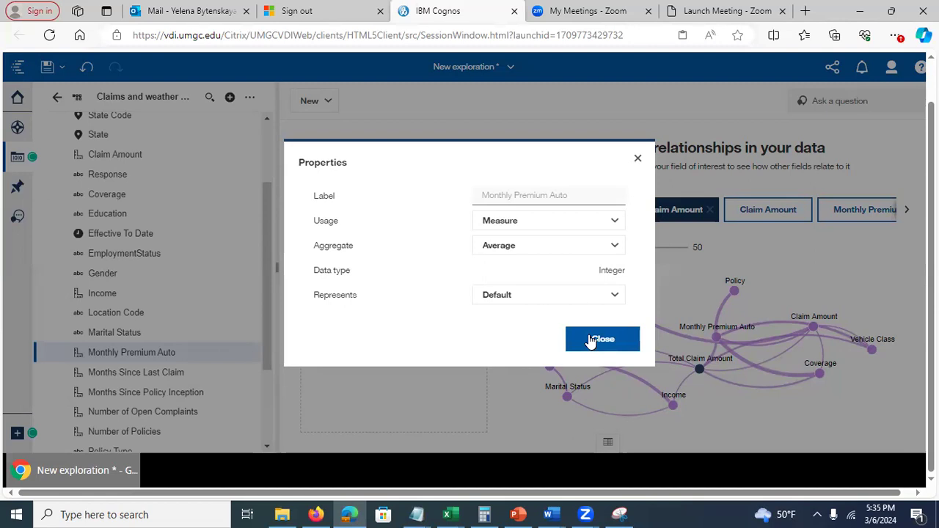
pyautogui.click(592, 342)
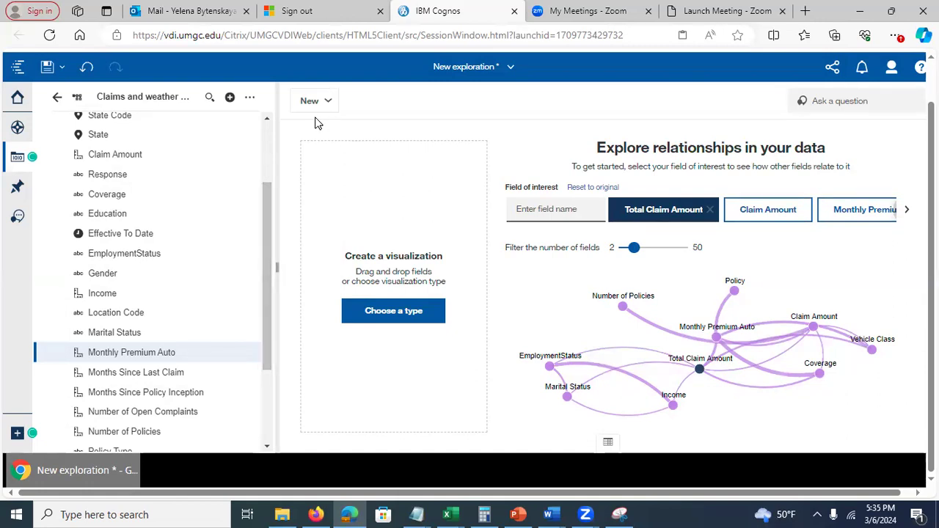
# - Save the exploration in My content as "Claims and weather exploration"
pyautogui.click(62, 68)
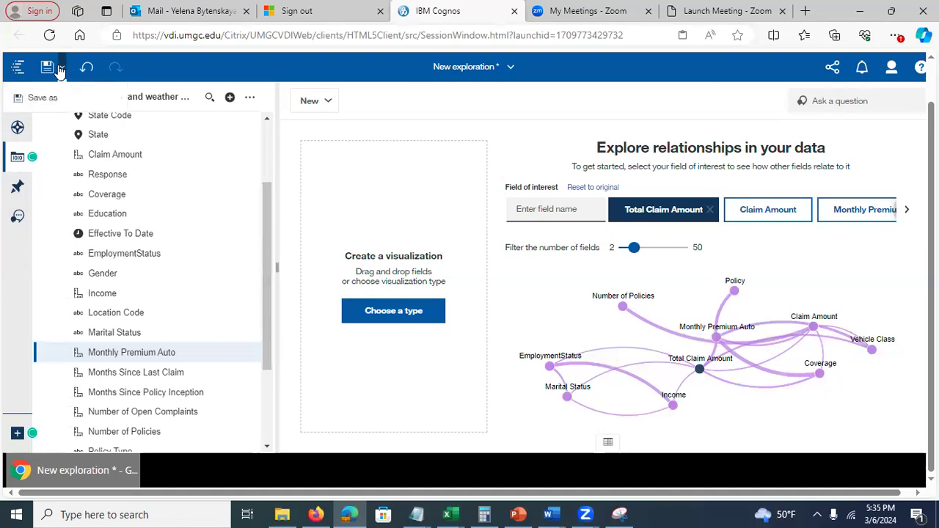
pyautogui.click(45, 98)
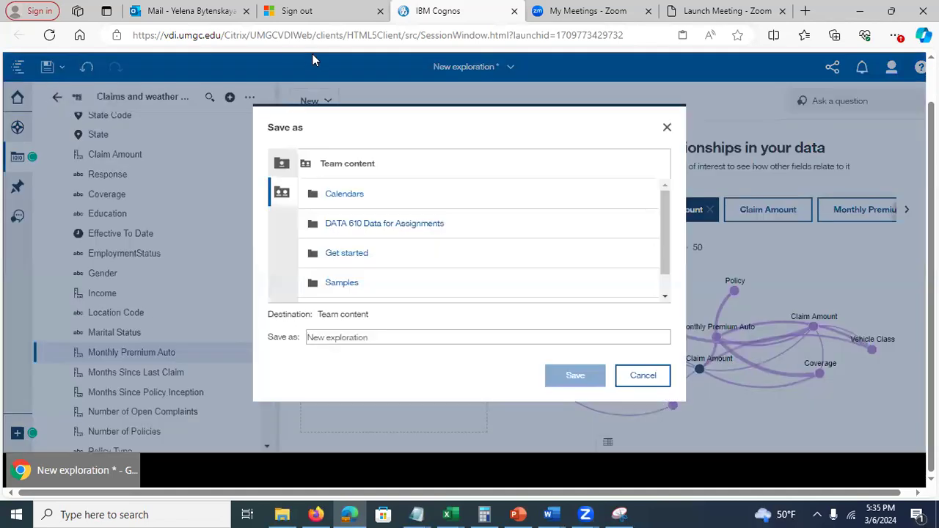
pyautogui.click(281, 164)
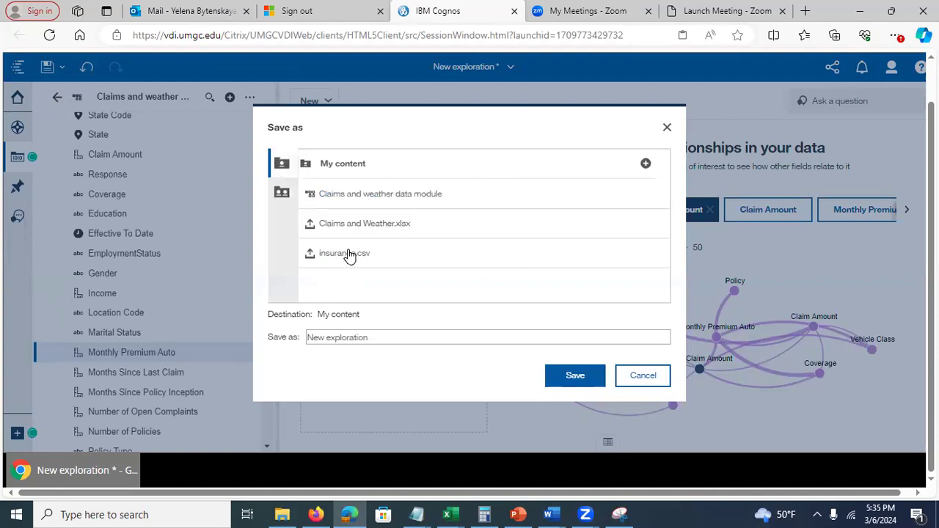
pyautogui.moveTo(371, 335); pyautogui.dragTo(272, 337)
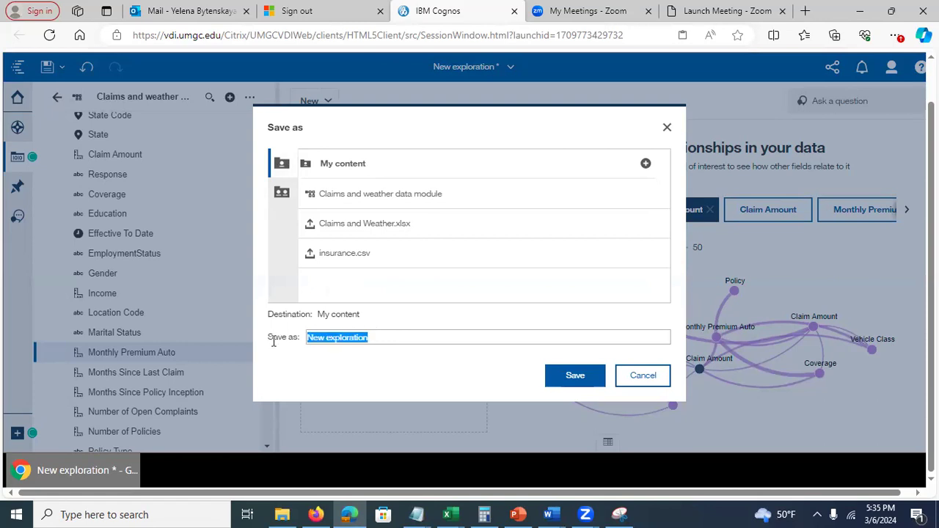
pyautogui.write('Claims and')
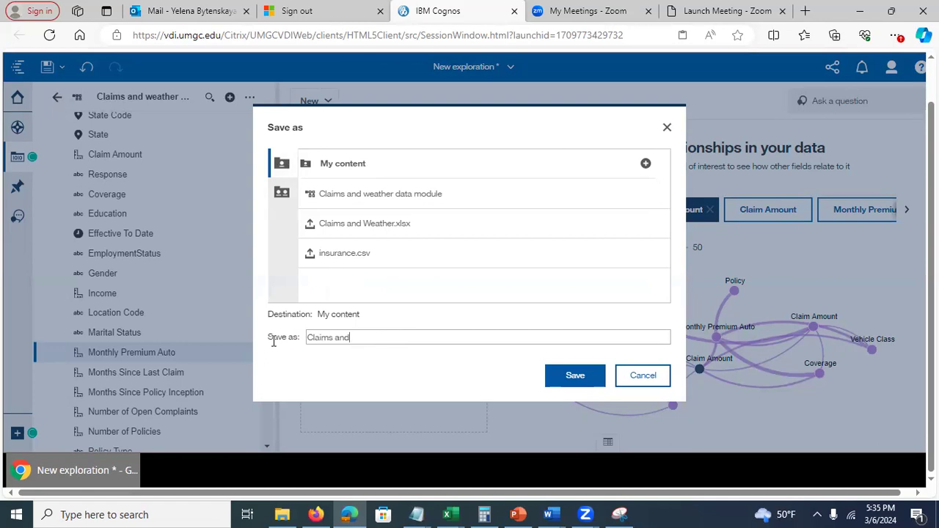
pyautogui.write(' weather exploration')
pyautogui.click(571, 380)
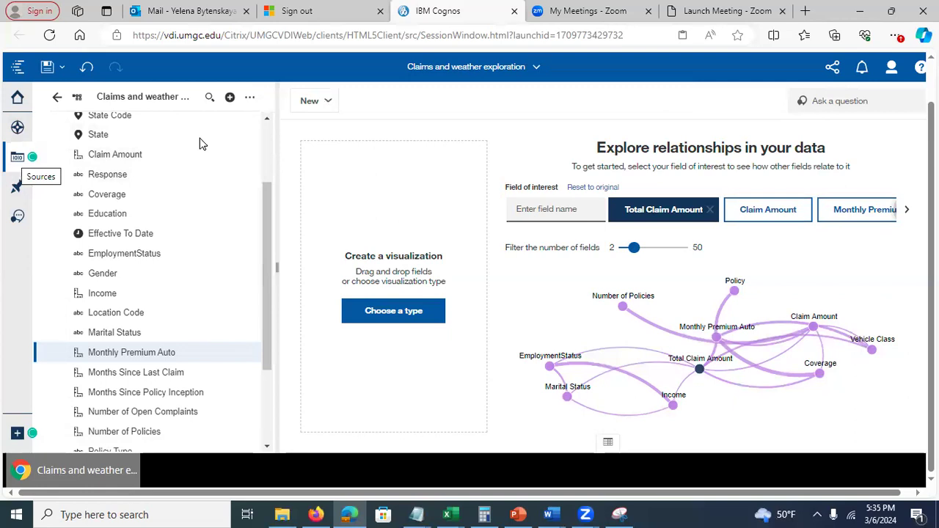
# - Review the exploration's cards and source fields, and examine the link strengths around Total Claim Amount in the relationship diagram
pyautogui.moveTo(265, 209); pyautogui.dragTo(269, 147)
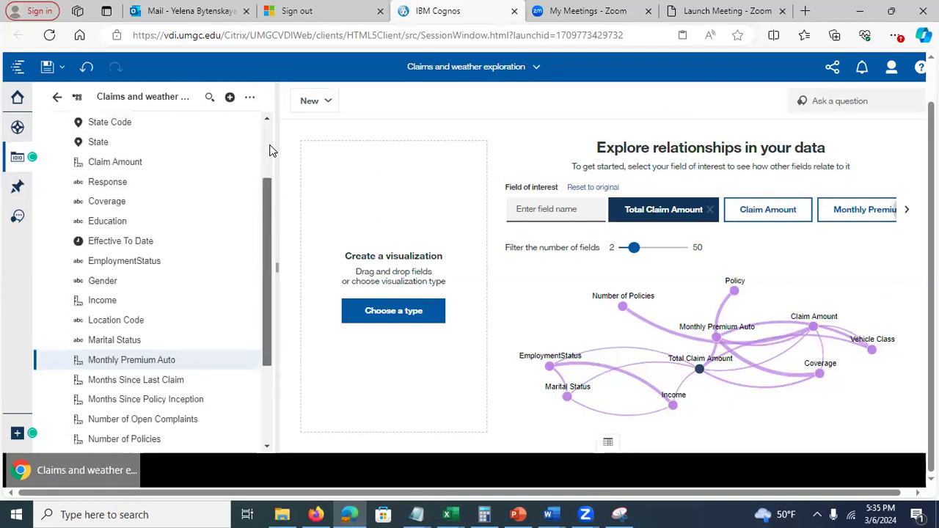
pyautogui.click(17, 129)
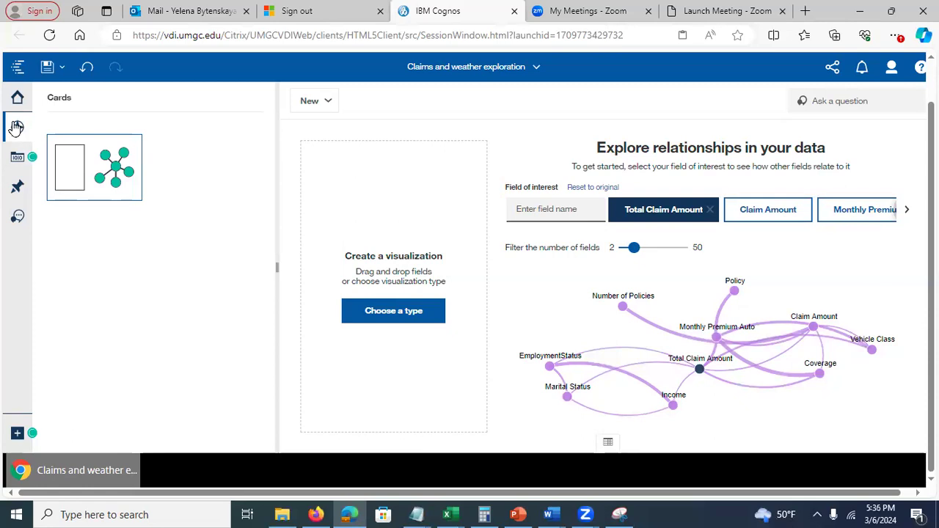
pyautogui.click(15, 158)
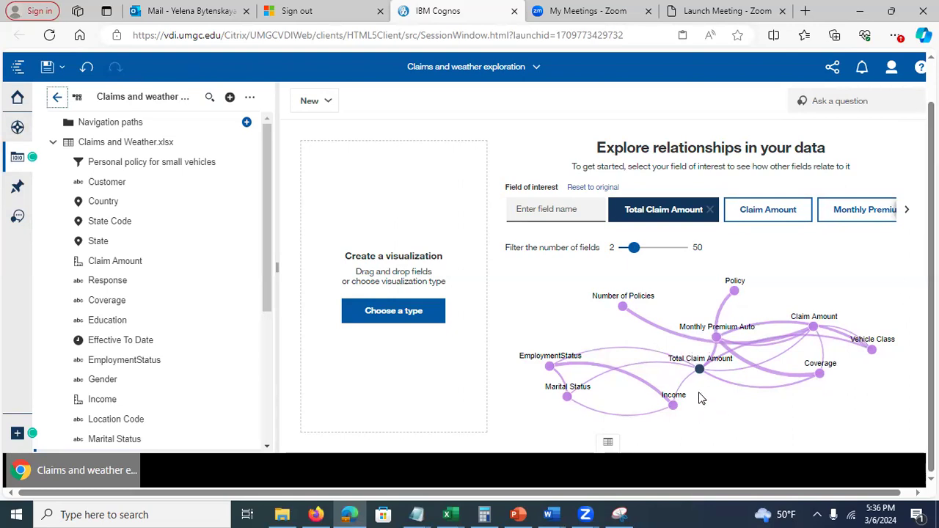
pyautogui.moveTo(700, 377)
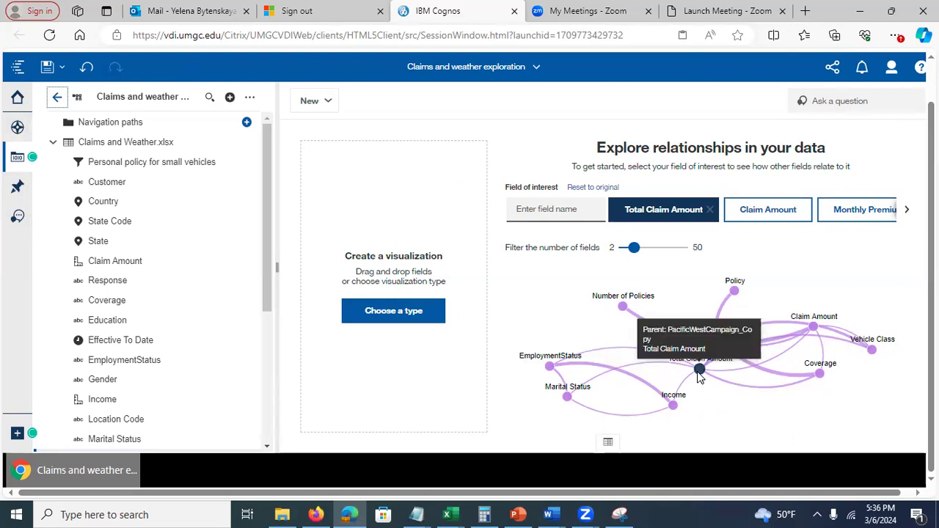
pyautogui.moveTo(545, 238)
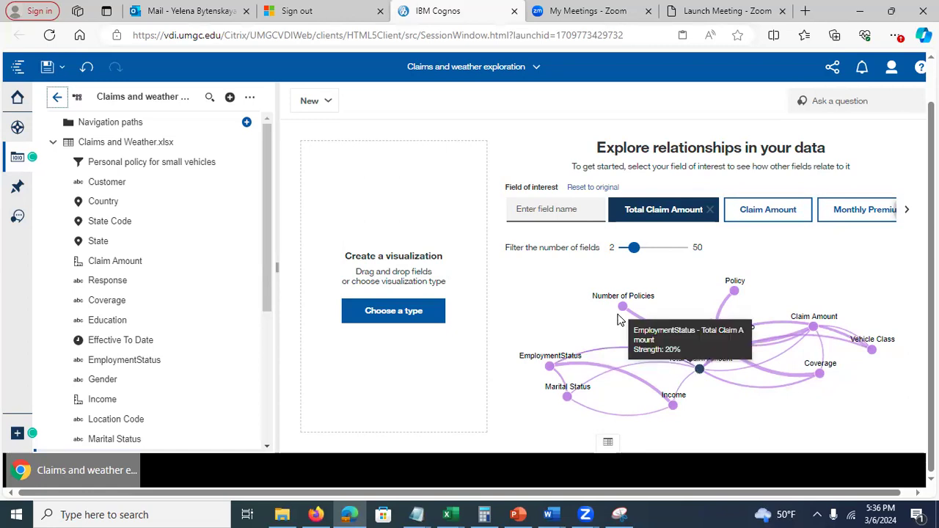
pyautogui.moveTo(624, 308)
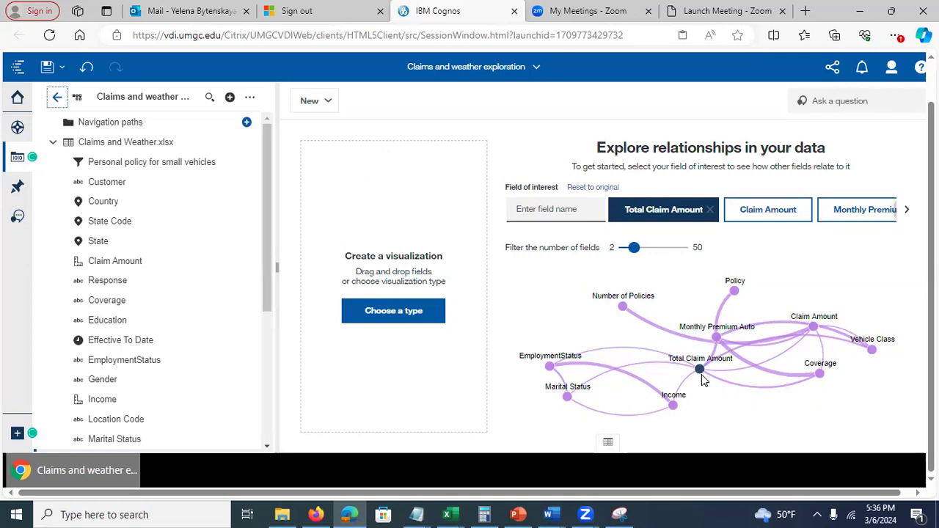
pyautogui.moveTo(701, 379)
pyautogui.moveTo(646, 369)
pyautogui.moveTo(826, 383)
pyautogui.moveTo(769, 374)
# - From the visualizations suggested for Total Claim Amount, add the driver chart and the EmploymentStatus column chart as cards
pyautogui.click(700, 370)
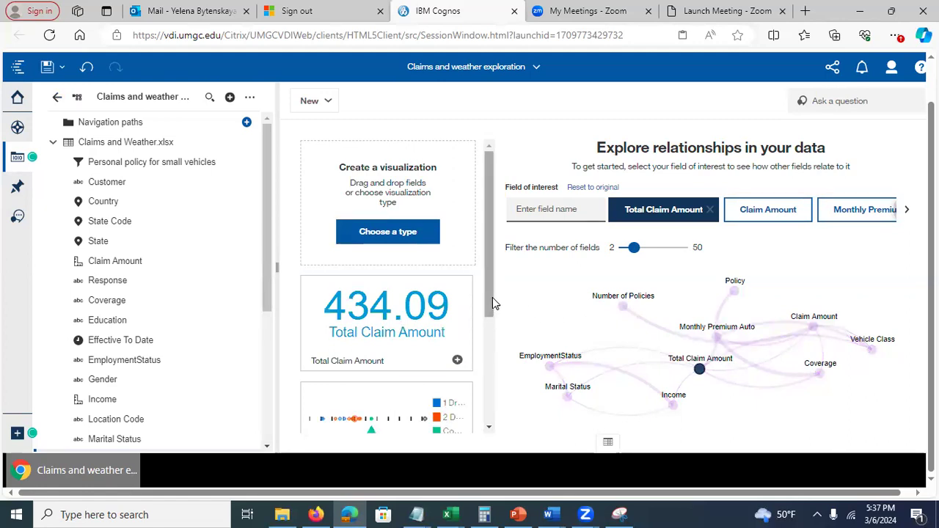
pyautogui.moveTo(491, 299); pyautogui.dragTo(502, 363)
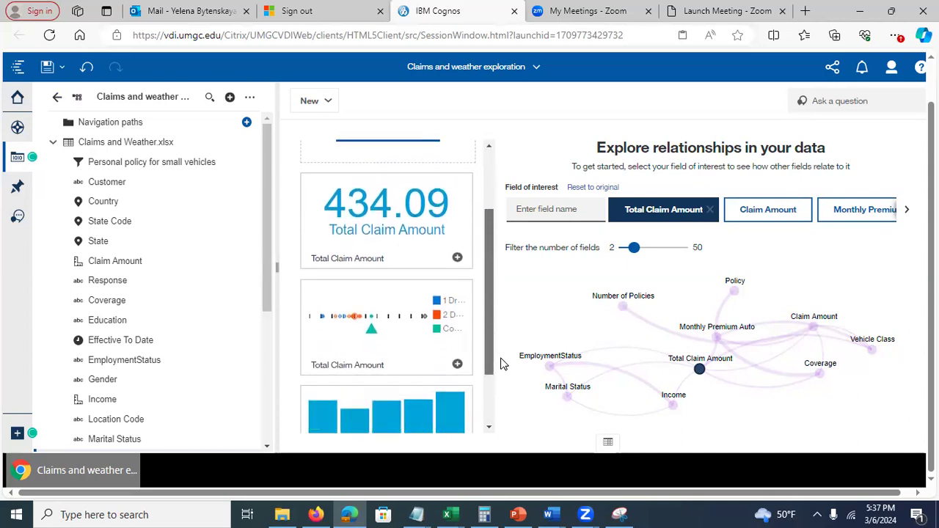
pyautogui.click(458, 365)
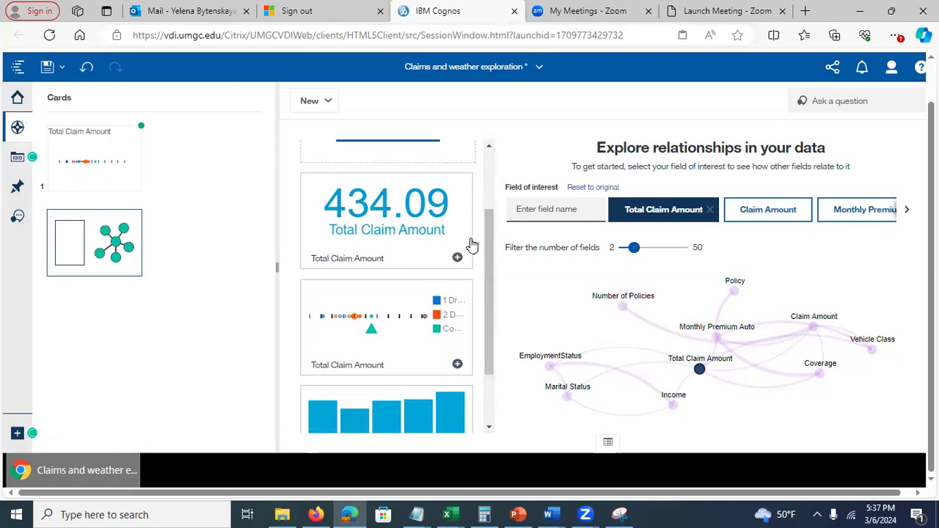
pyautogui.scroll(-2, 485, 330)
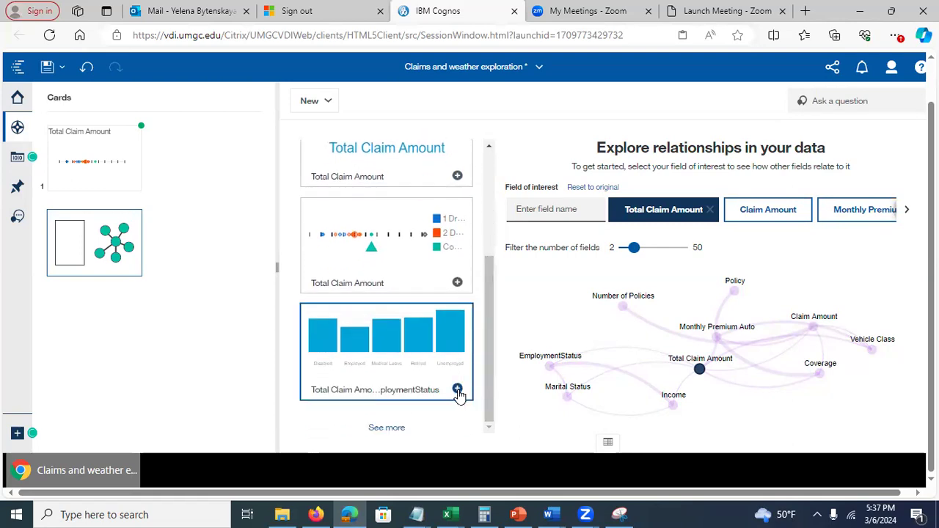
pyautogui.click(457, 390)
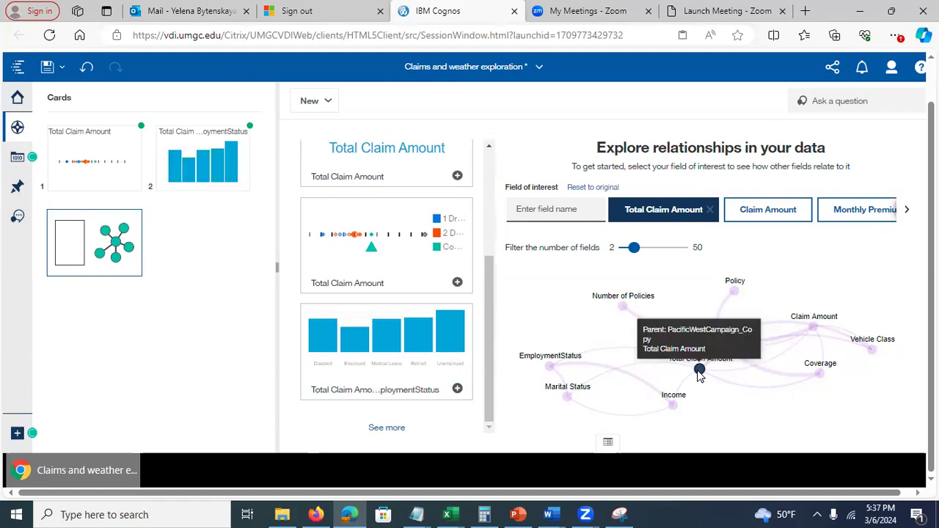
# - Expand the suggested visualizations for Total Claim Amount and browse the full list
pyautogui.click(392, 433)
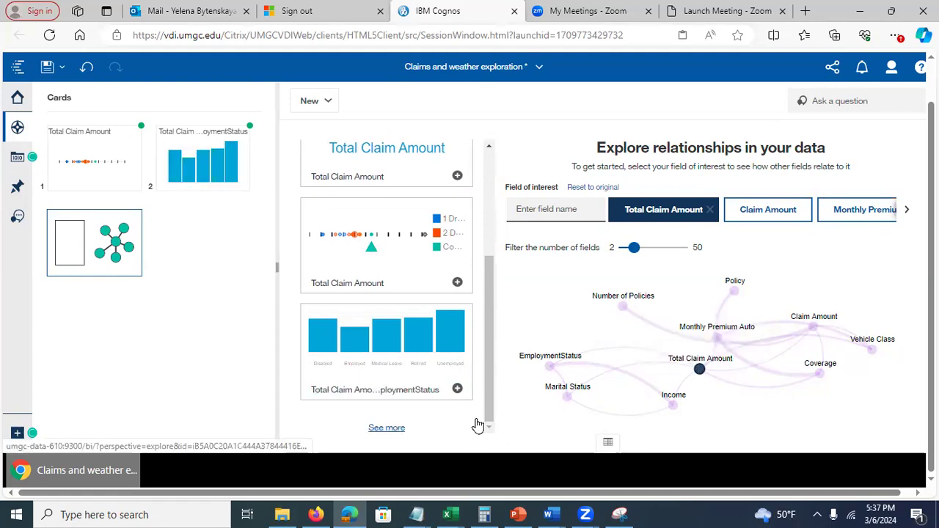
pyautogui.moveTo(490, 231); pyautogui.dragTo(514, 450)
pyautogui.scroll(15, 496, 391)
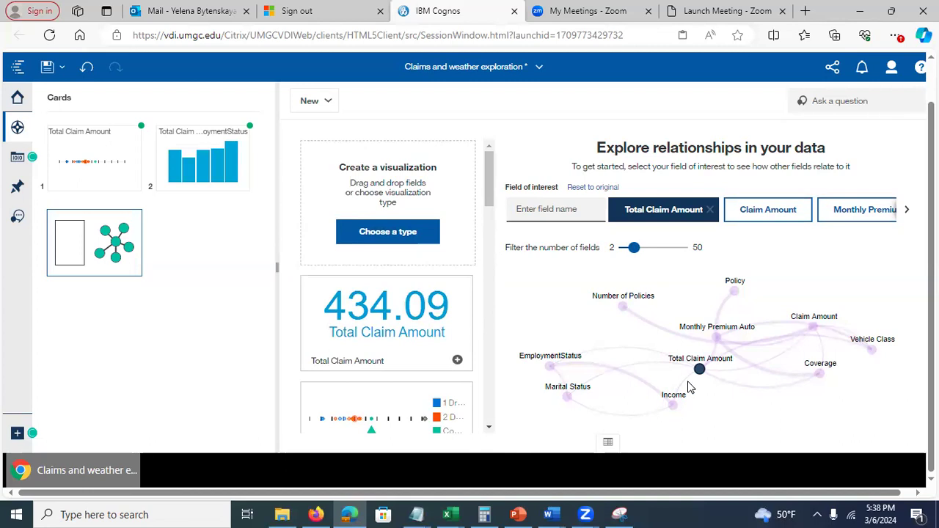
# - Select Monthly Premium Auto in the relationship diagram and add its suggested column and line chart by Vehicle Class as a card
pyautogui.moveTo(701, 373)
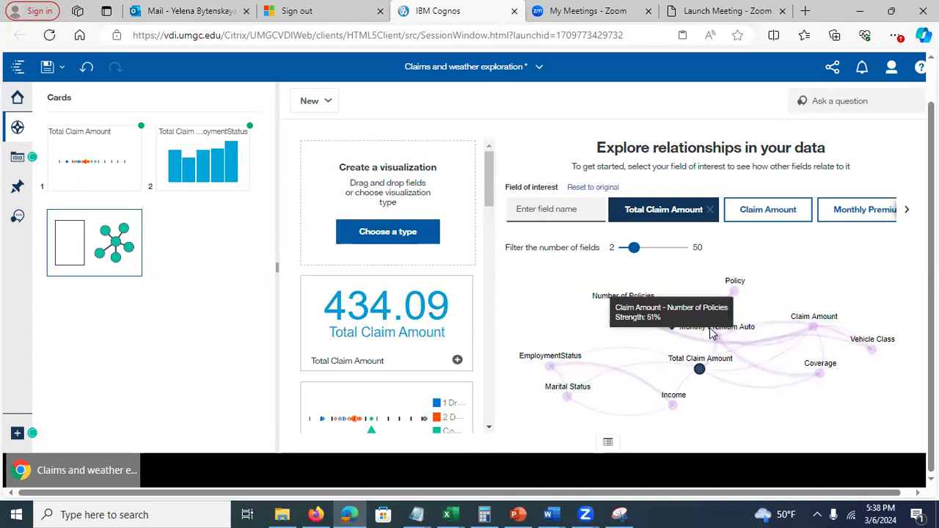
pyautogui.click(717, 338)
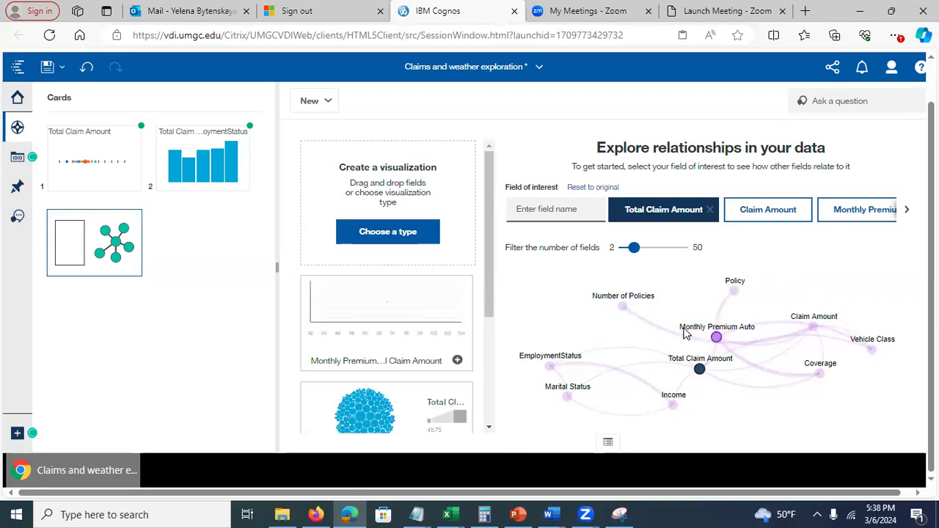
pyautogui.moveTo(490, 290); pyautogui.dragTo(510, 445)
pyautogui.click(387, 429)
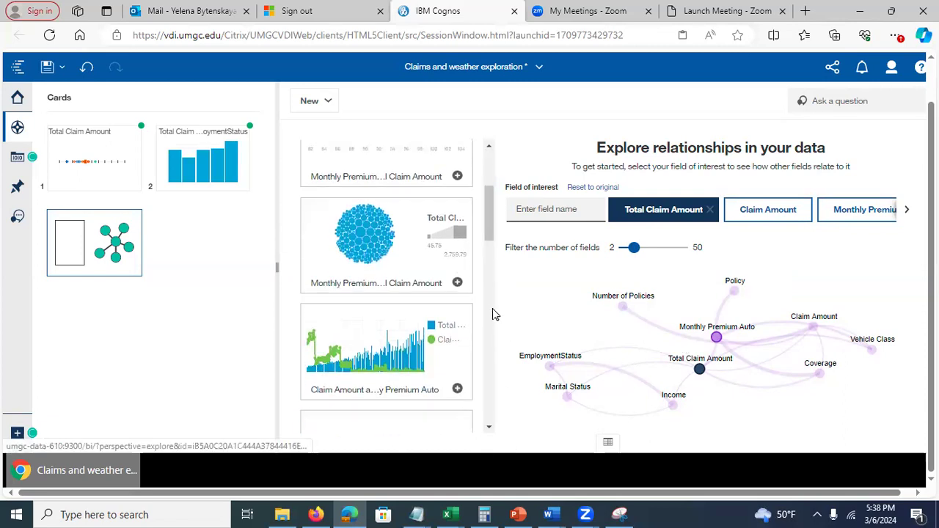
pyautogui.moveTo(486, 222); pyautogui.dragTo(490, 251)
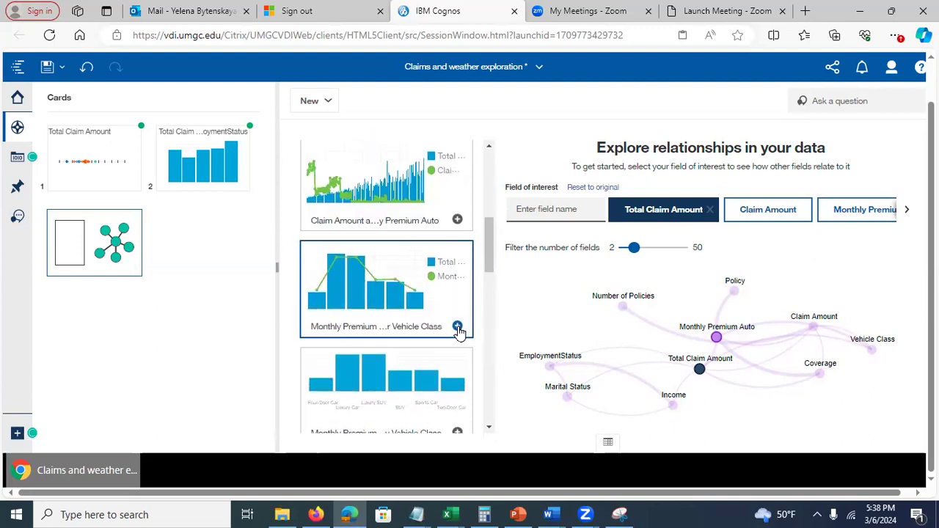
pyautogui.click(458, 328)
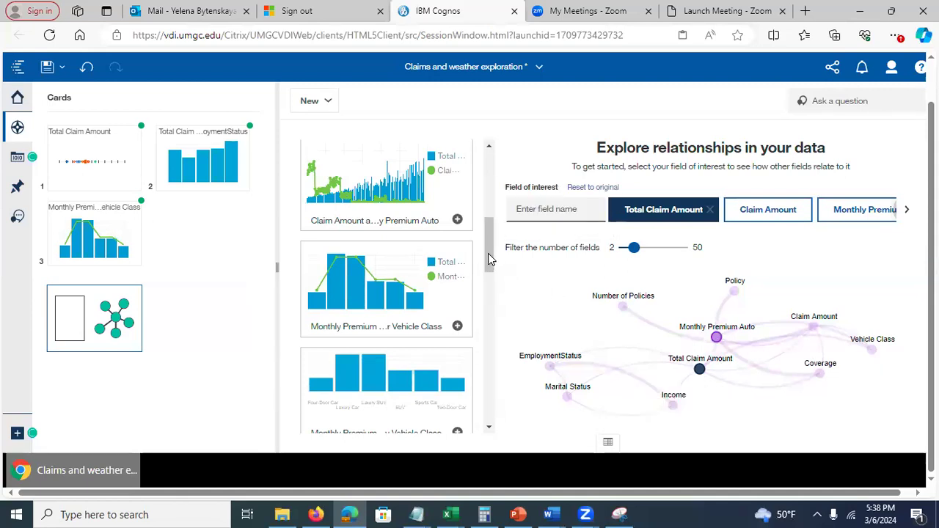
# - Create a new single card in the exploration and choose the Spiral visualization type for it
pyautogui.moveTo(489, 253); pyautogui.dragTo(492, 170)
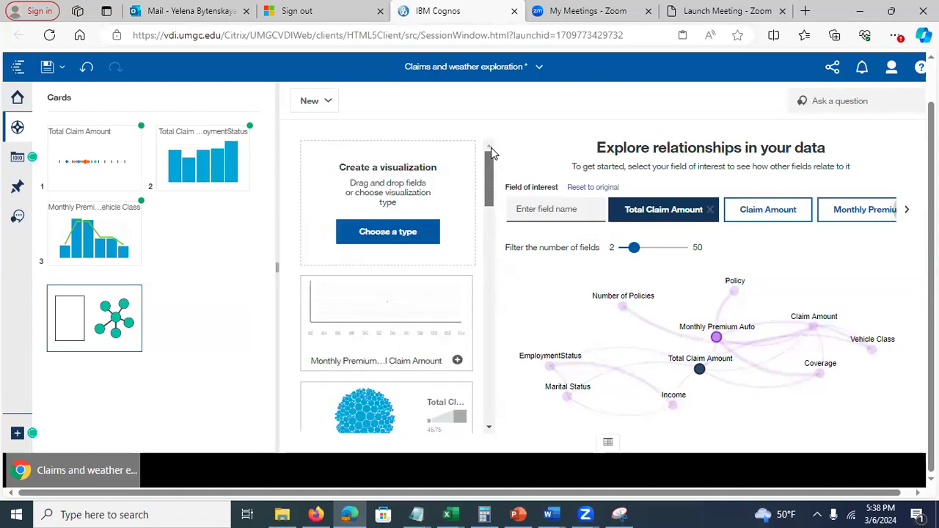
pyautogui.click(314, 103)
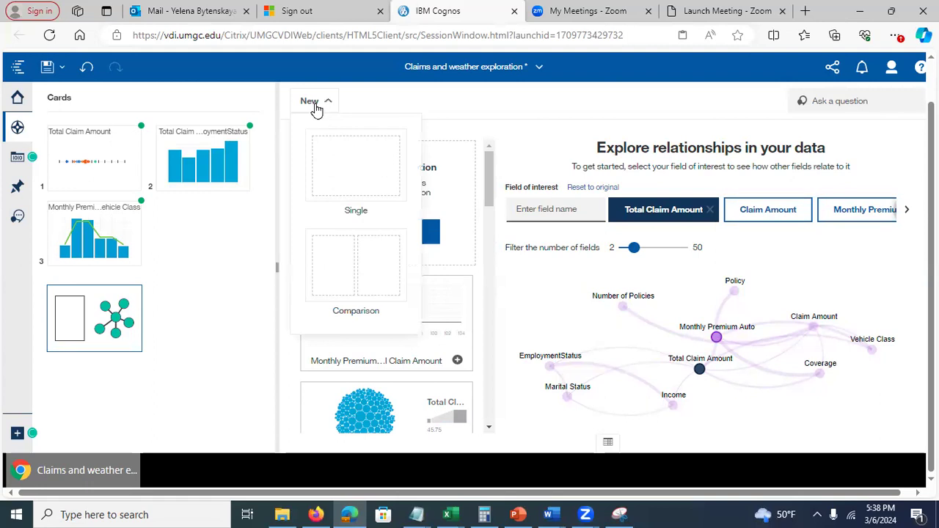
pyautogui.click(338, 169)
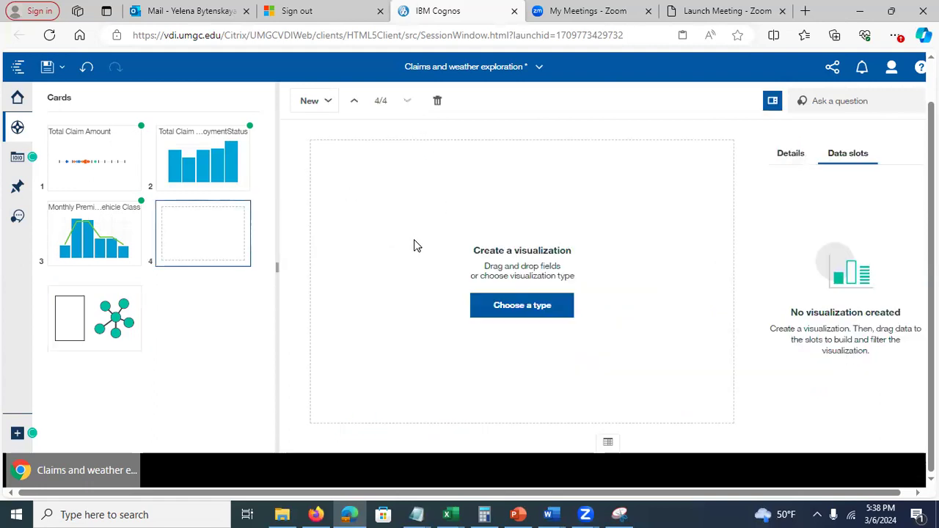
pyautogui.click(506, 308)
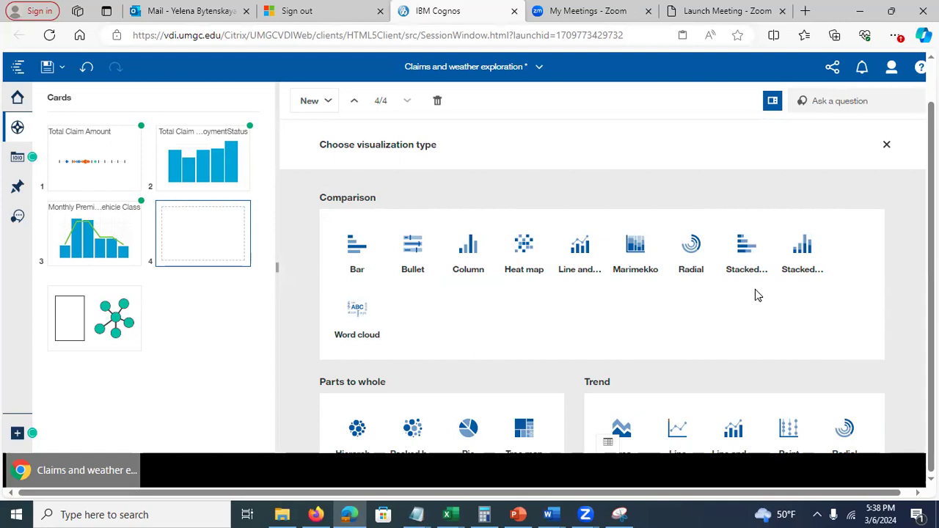
pyautogui.scroll(-3, 885, 251)
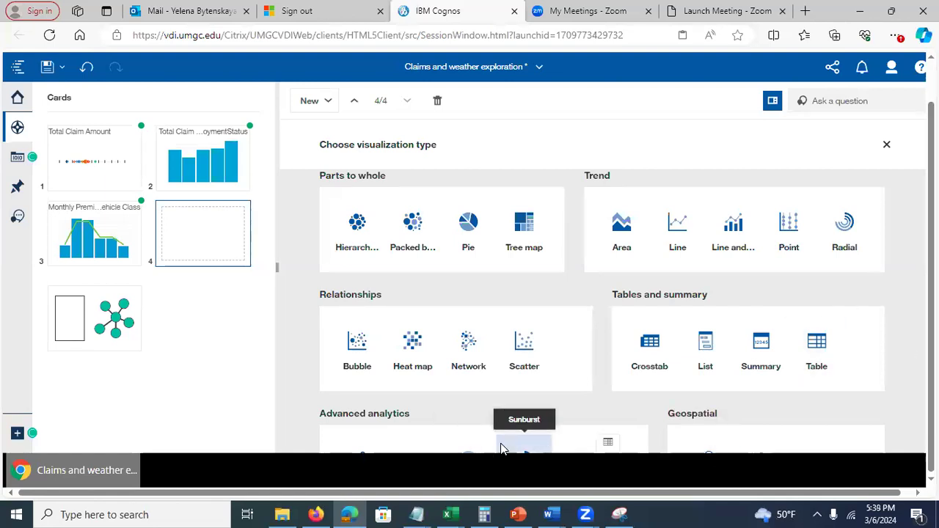
pyautogui.scroll(-2, 503, 423)
pyautogui.hotkey('ctrl', '-')
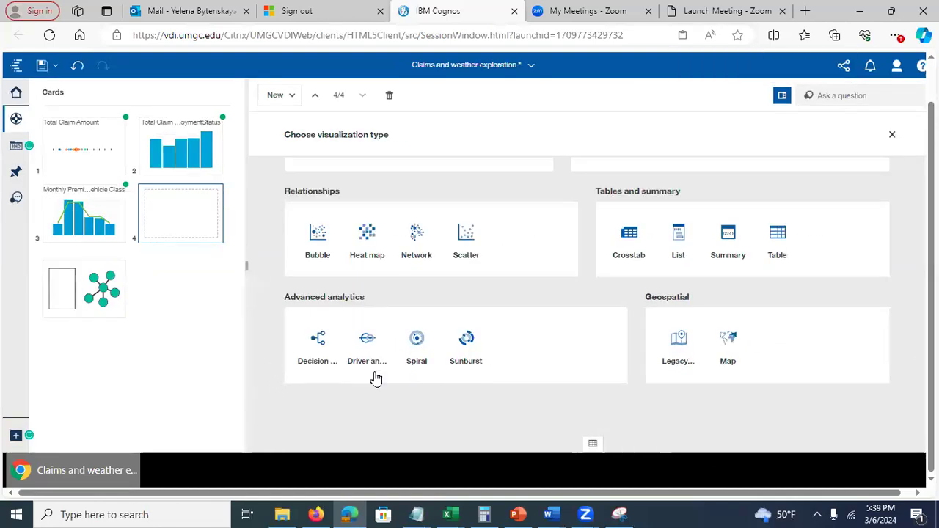
pyautogui.click(416, 343)
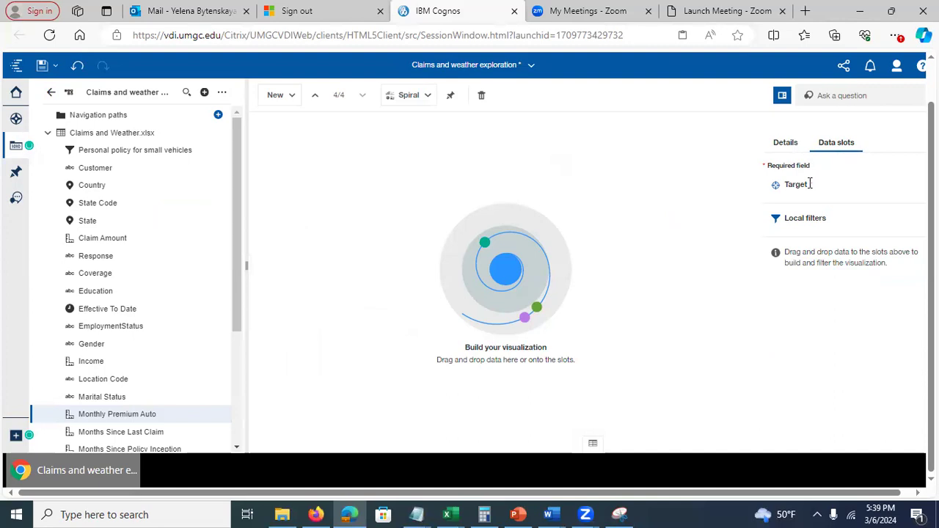
# - Assign the Total Claim Amount field to the spiral visualization's Target slot
pyautogui.moveTo(240, 188); pyautogui.dragTo(247, 330)
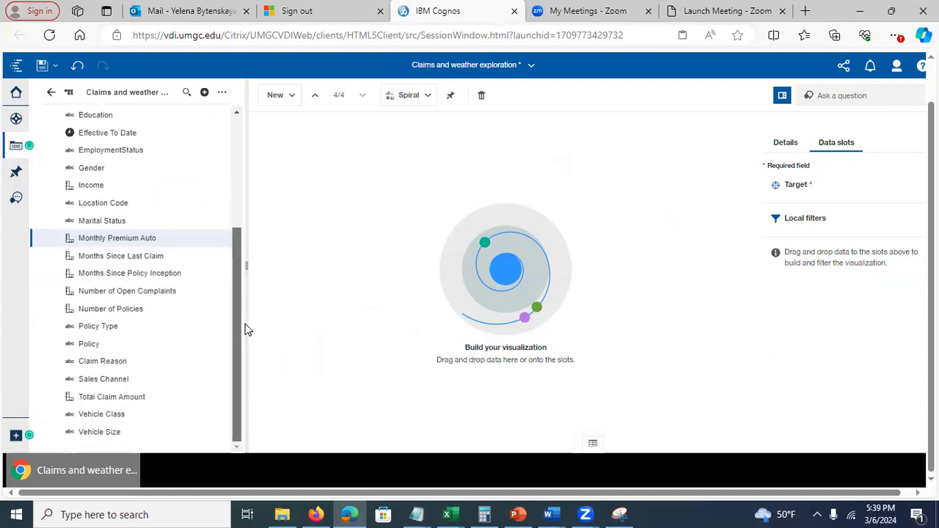
pyautogui.moveTo(116, 397); pyautogui.dragTo(814, 177)
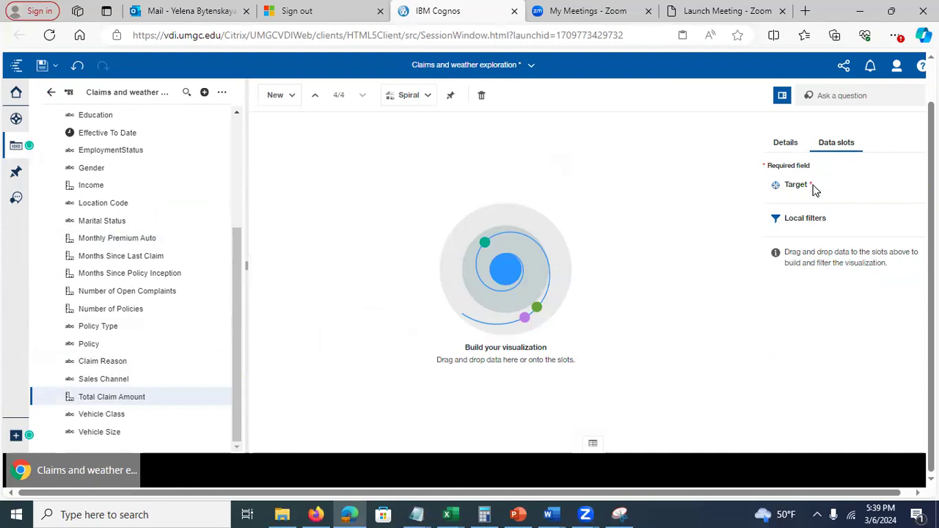
pyautogui.moveTo(127, 403); pyautogui.dragTo(809, 186)
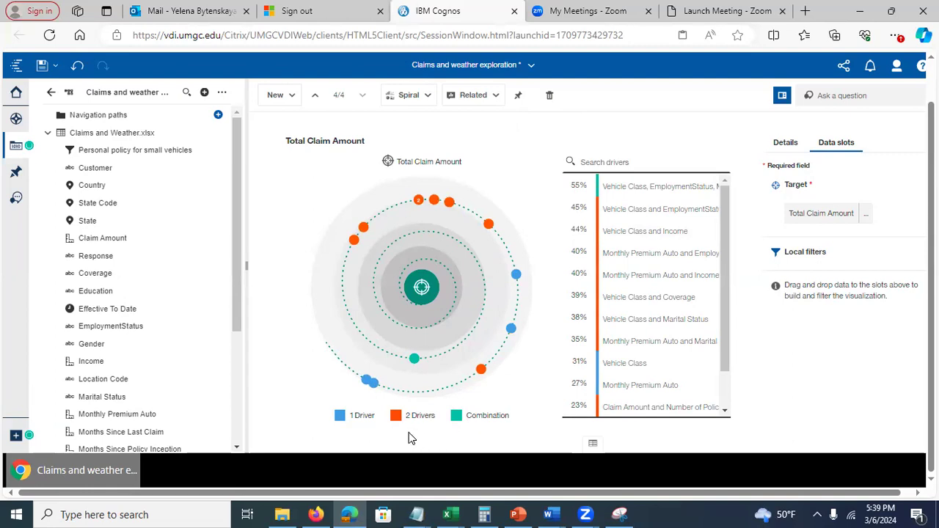
# - Limit the spiral chart to single drivers and examine the predictive strength of the strongest ones
pyautogui.click(461, 415)
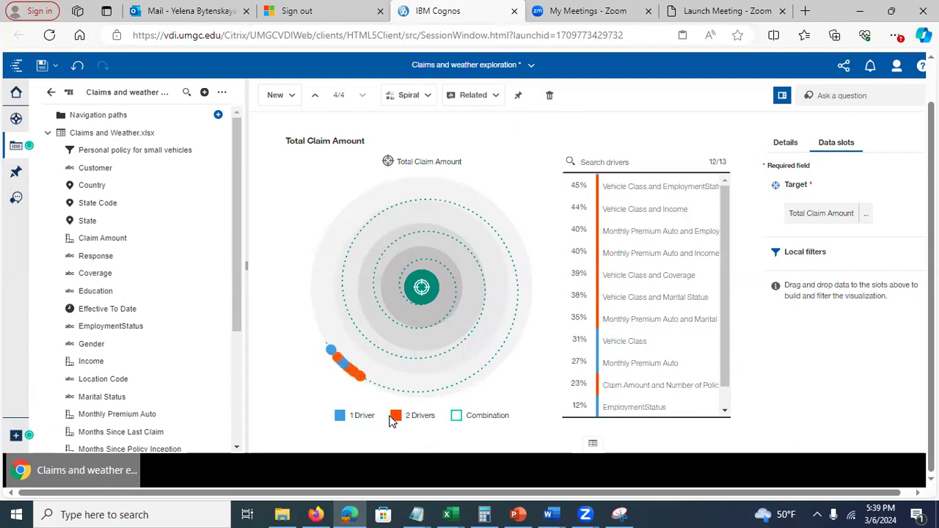
pyautogui.click(393, 417)
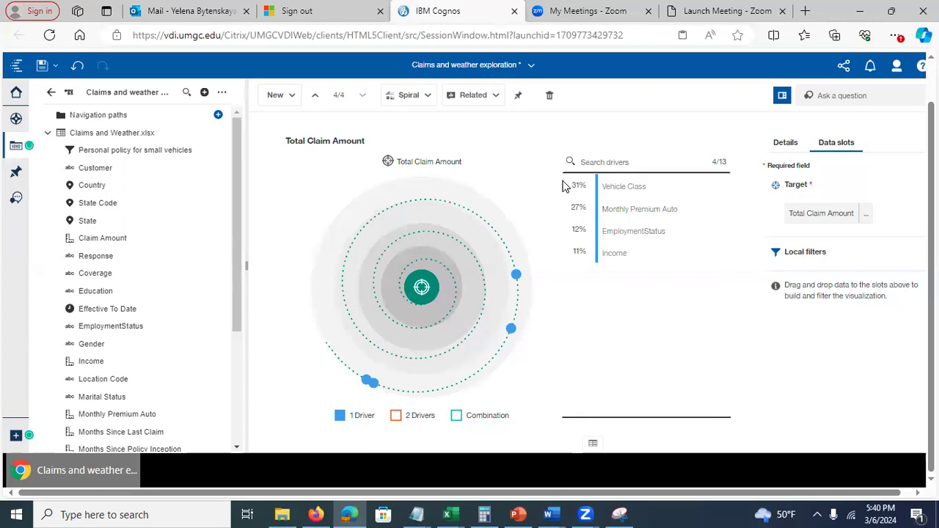
pyautogui.moveTo(570, 191)
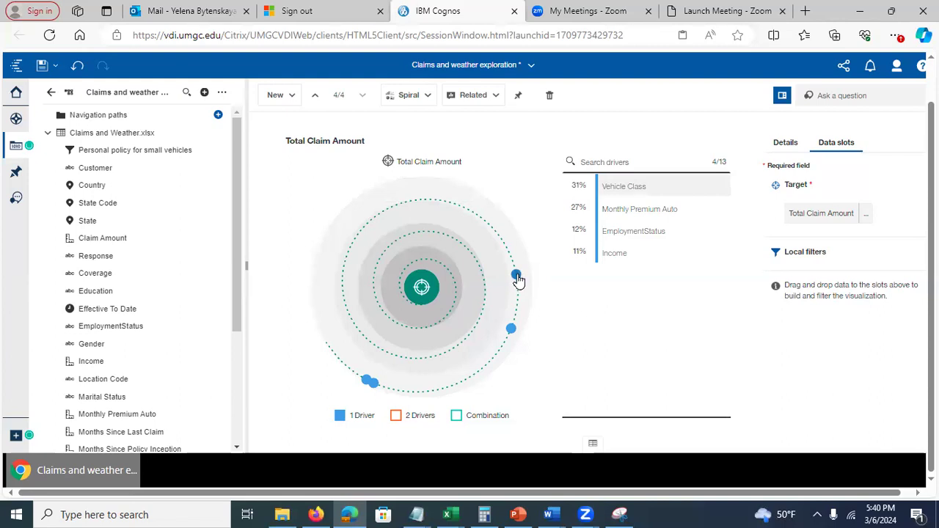
pyautogui.moveTo(518, 278)
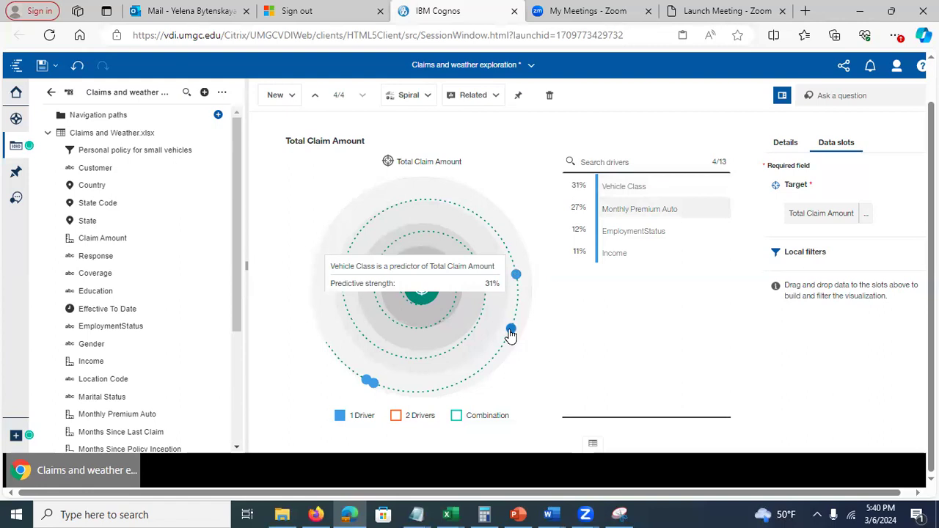
# - Limit the spiral chart to two-driver predictors, check their strength, and restore all driver types to inspect the combination driver
pyautogui.click(395, 416)
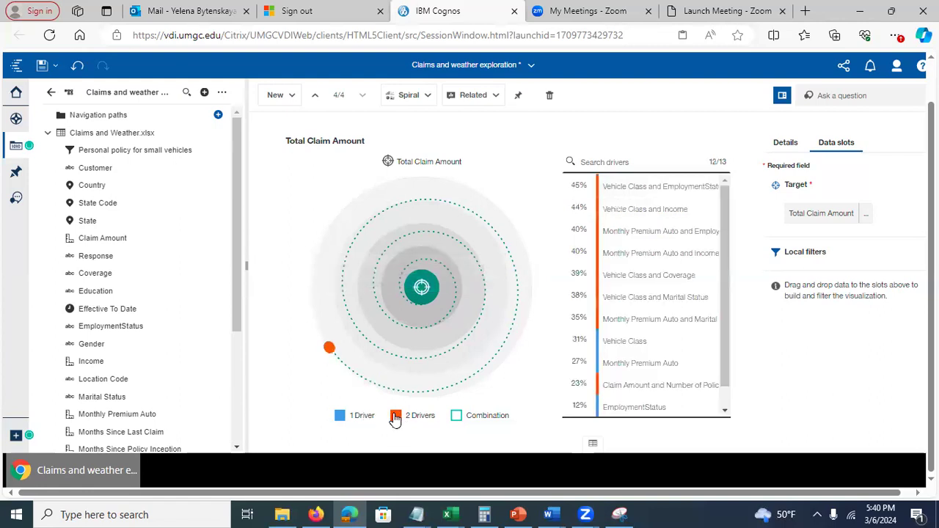
pyautogui.click(339, 416)
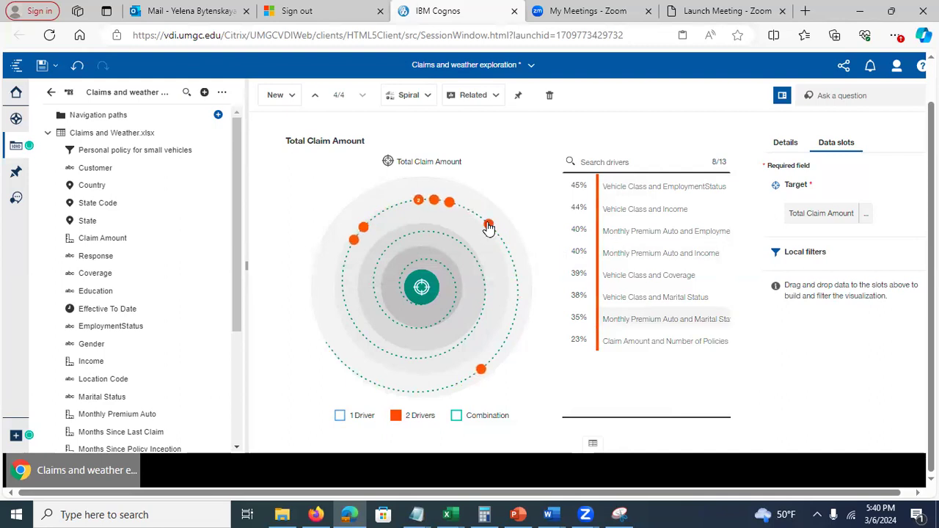
pyautogui.moveTo(488, 231)
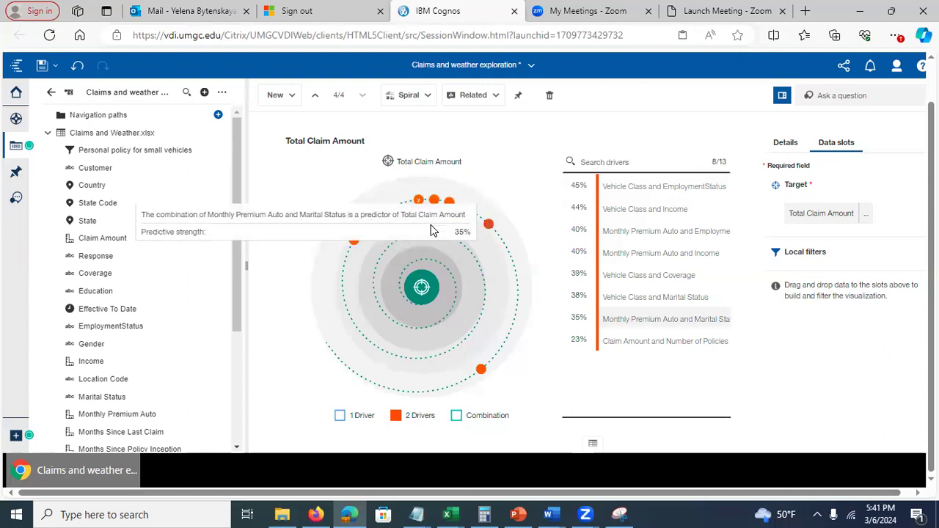
pyautogui.click(342, 417)
pyautogui.click(457, 416)
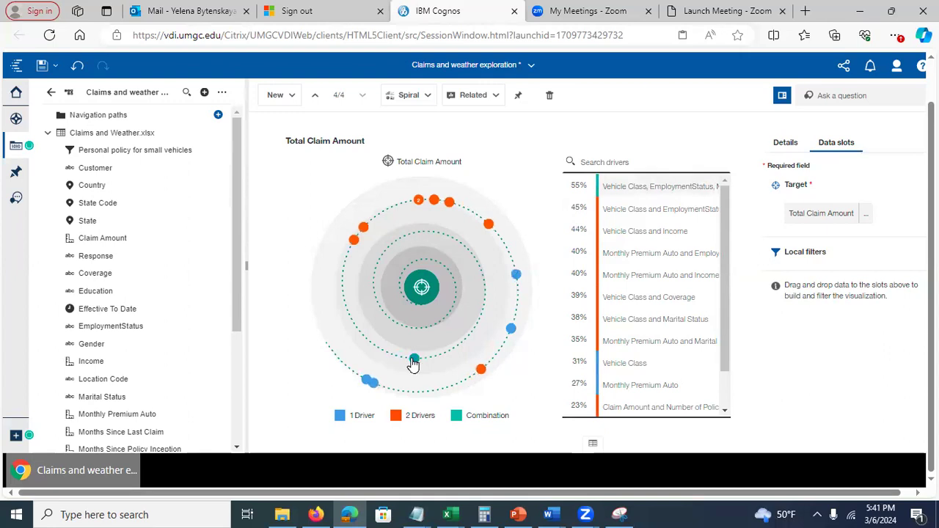
pyautogui.moveTo(414, 364)
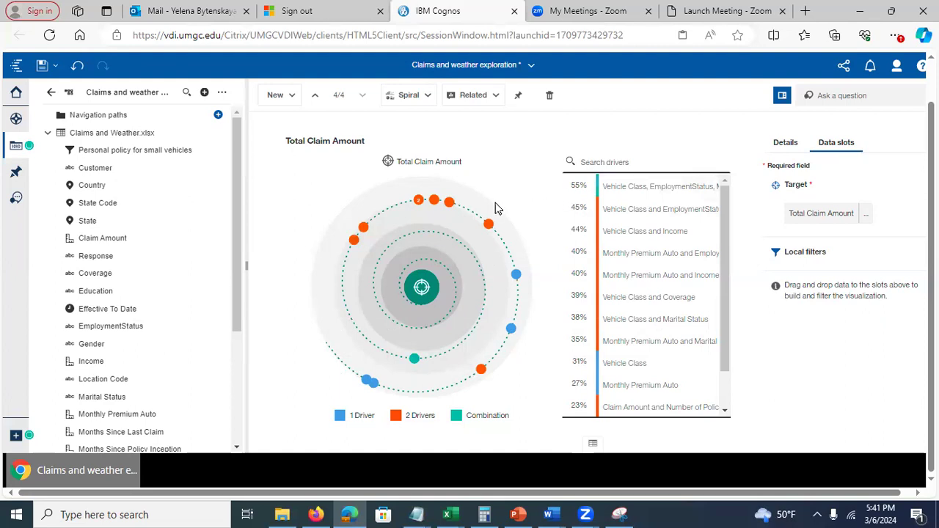
# - Open the driver analysis card, review each single driver's chart, and add the Total Claim Amount by Vehicle Class bar chart as a card
pyautogui.click(16, 119)
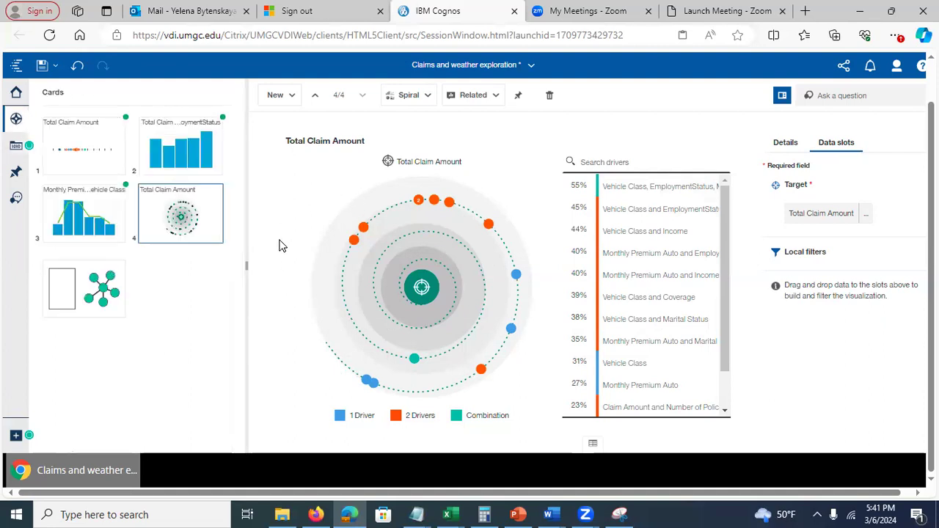
pyautogui.click(67, 159)
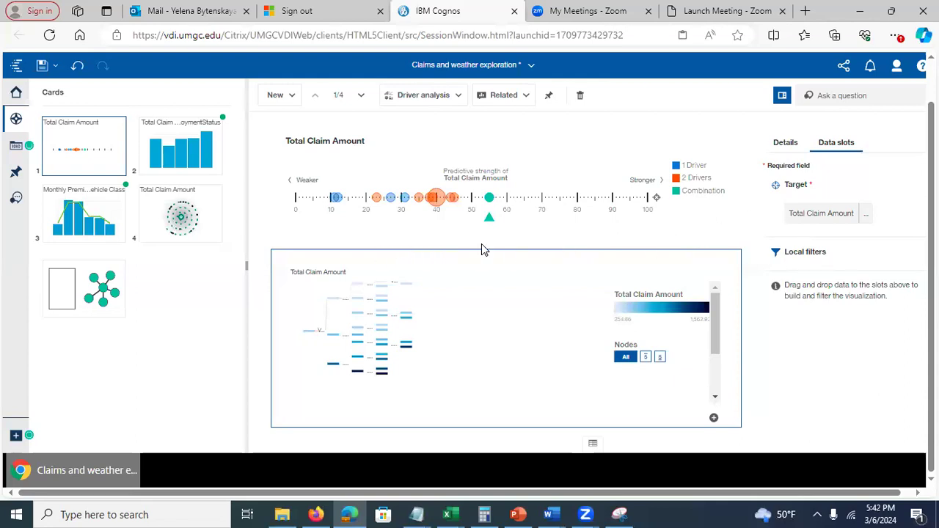
pyautogui.click(334, 200)
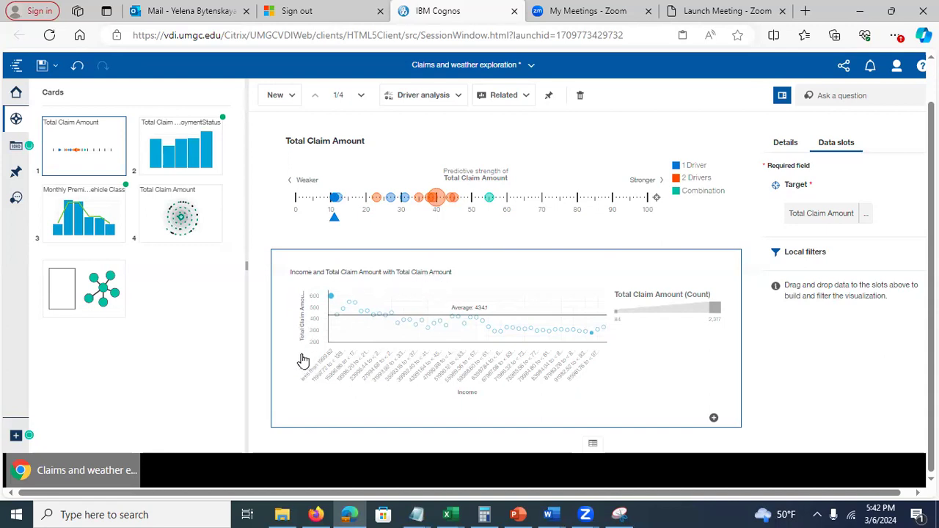
pyautogui.click(337, 213)
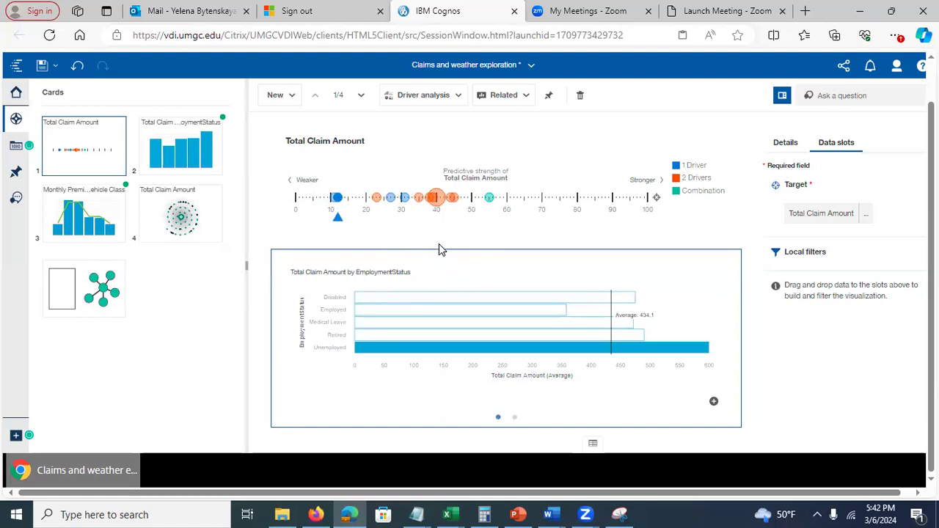
pyautogui.click(392, 198)
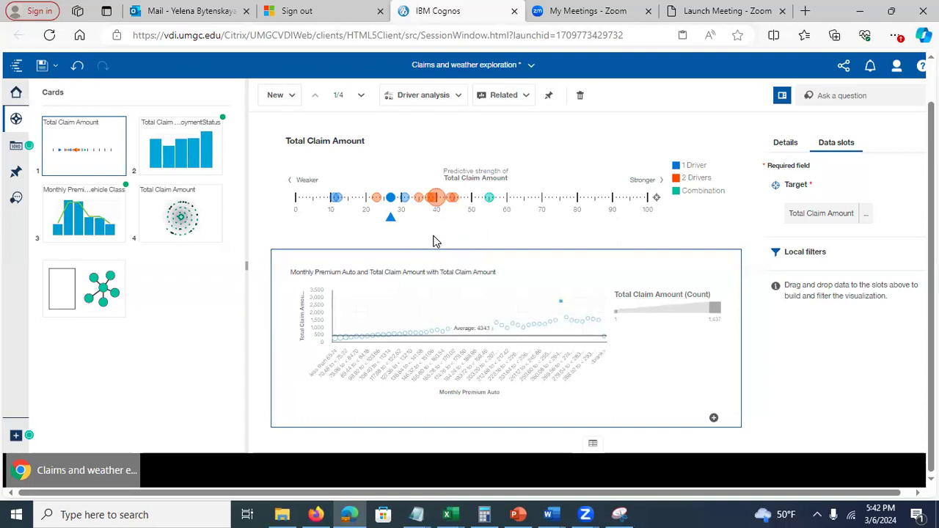
pyautogui.click(405, 200)
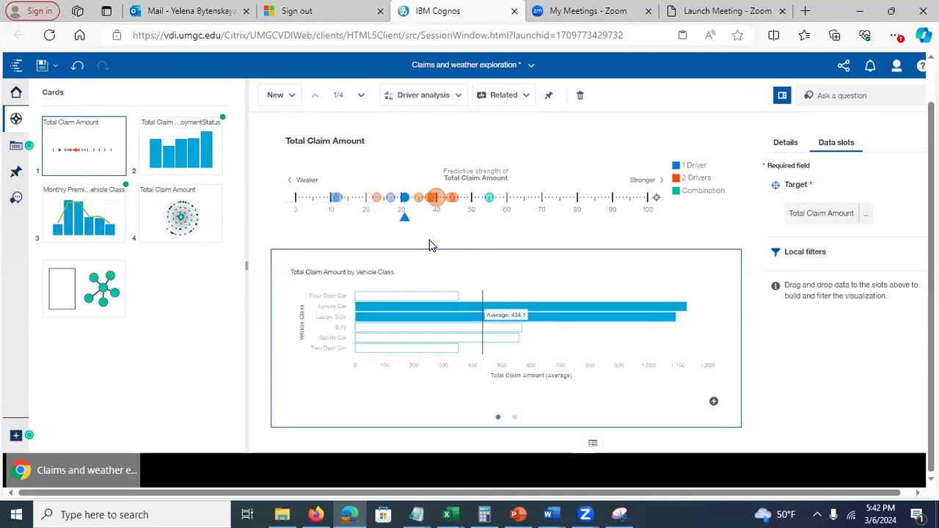
pyautogui.click(714, 403)
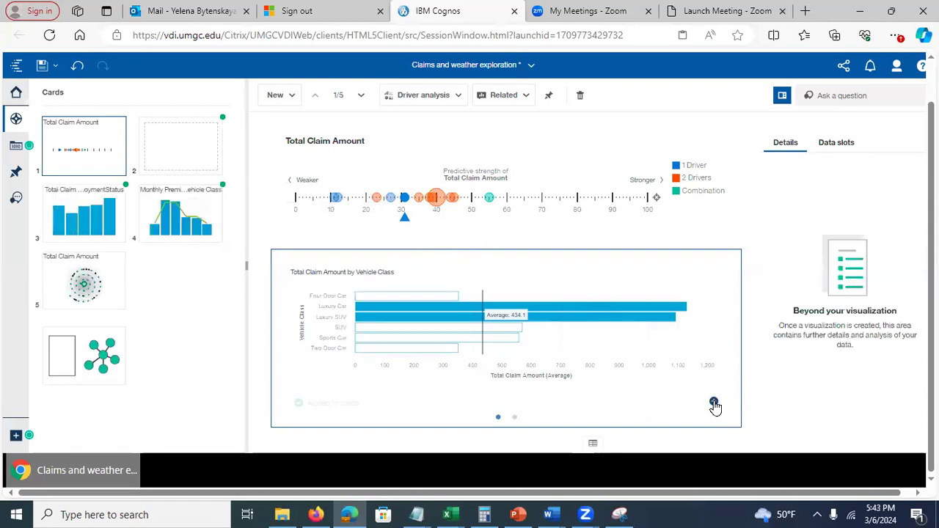
pyautogui.moveTo(189, 152)
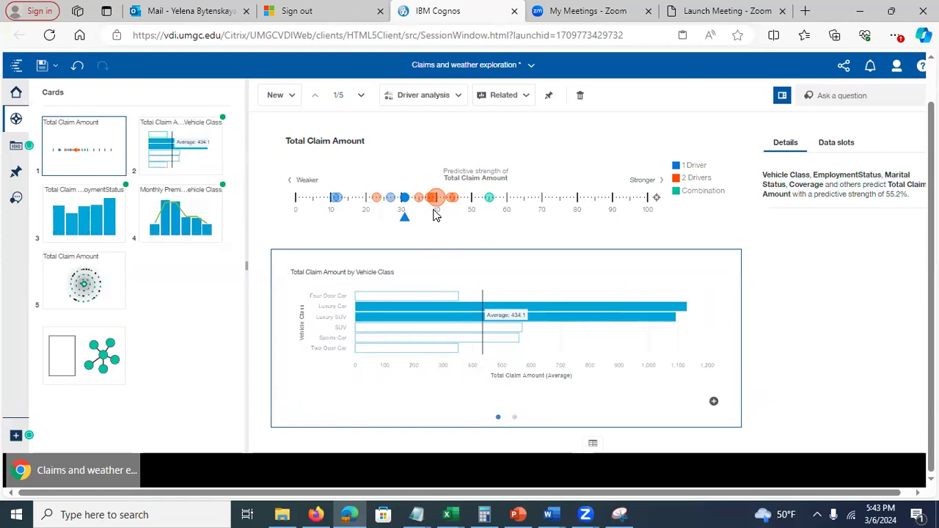
# - From the driver analysis, add the combination driver's decision tree and the heat map by Vehicle Class and EmploymentStatus as cards
pyautogui.click(490, 198)
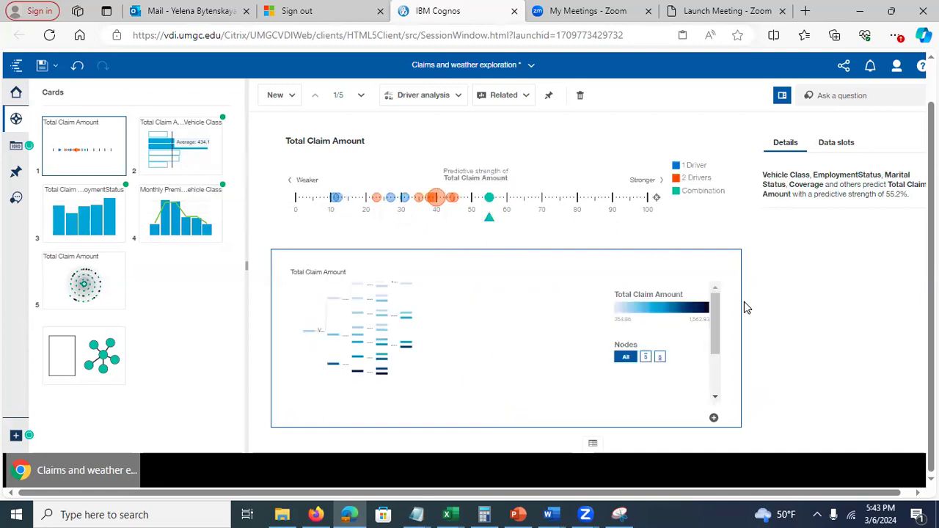
pyautogui.click(714, 419)
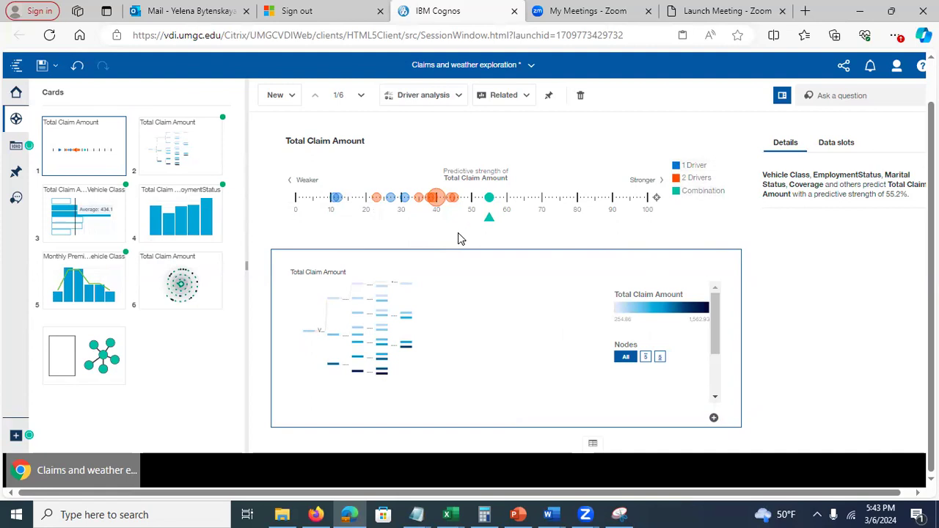
pyautogui.click(439, 203)
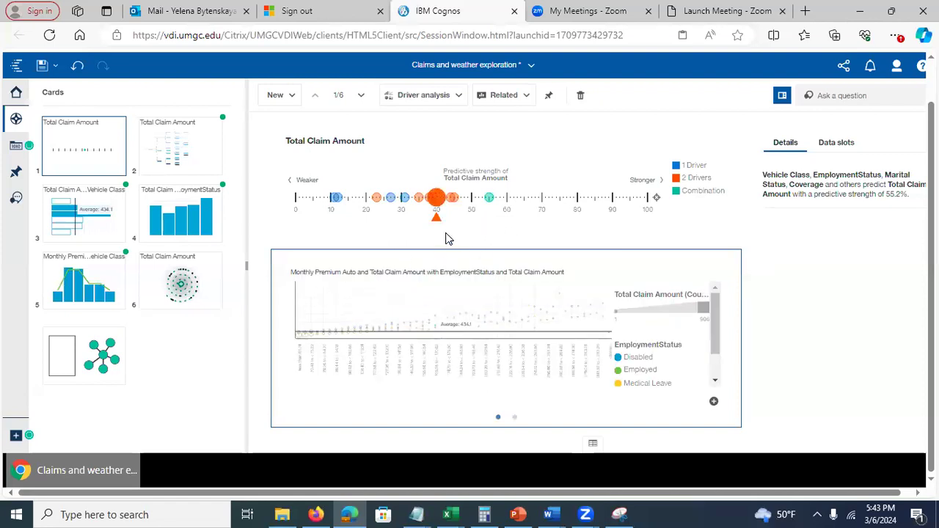
pyautogui.click(419, 198)
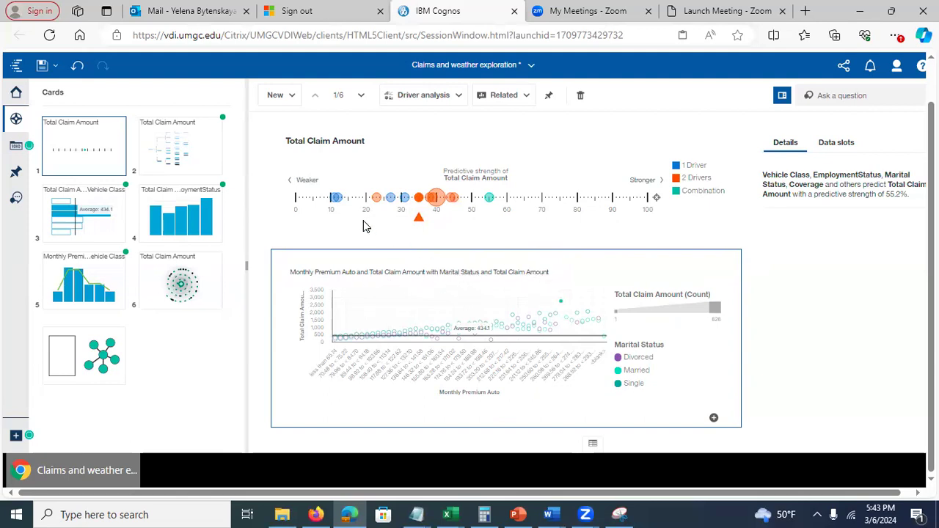
pyautogui.click(376, 199)
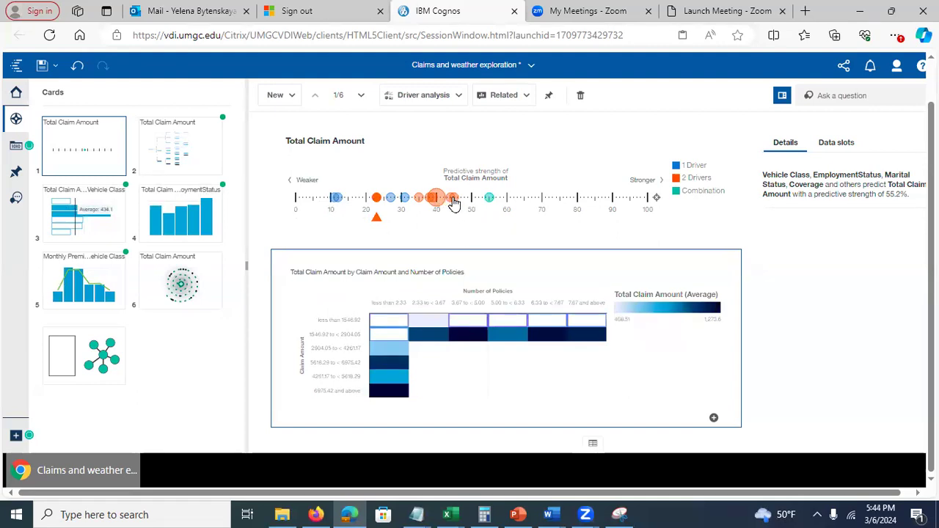
pyautogui.click(454, 203)
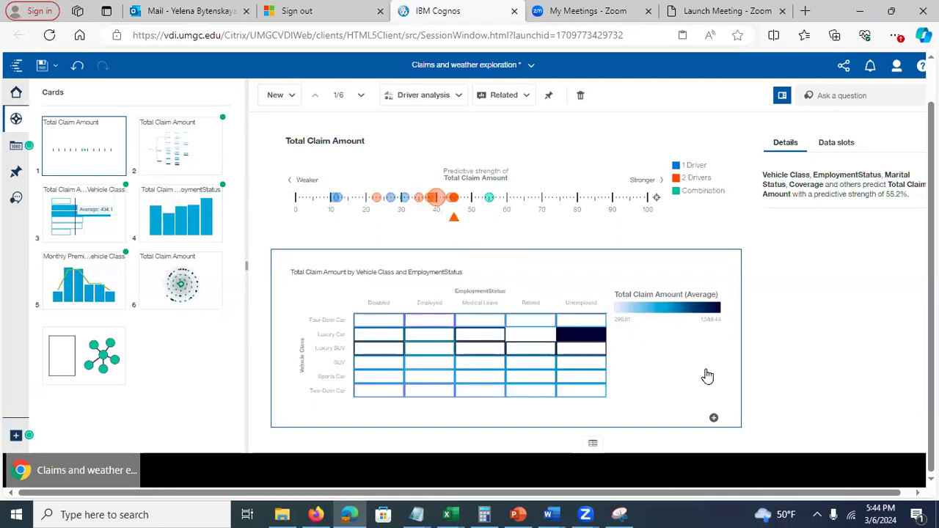
pyautogui.click(713, 418)
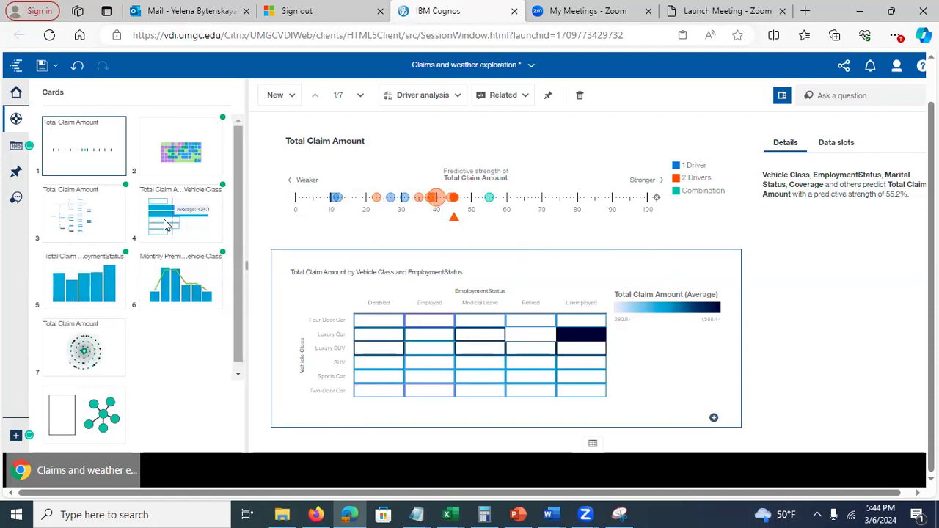
# - Open the decision tree card and collapse its lower branches, including those beneath the Luxury SUV, Luxury Car employment status nodes
pyautogui.click(93, 215)
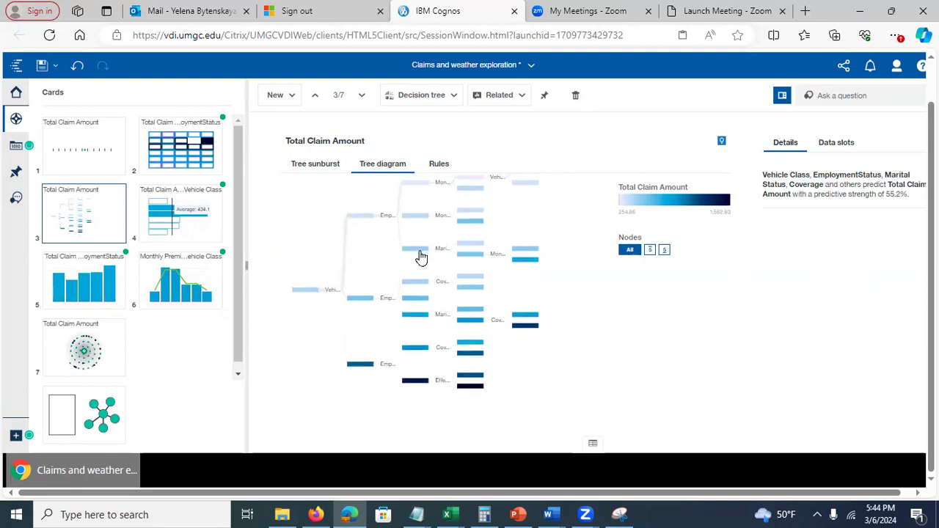
pyautogui.moveTo(422, 257)
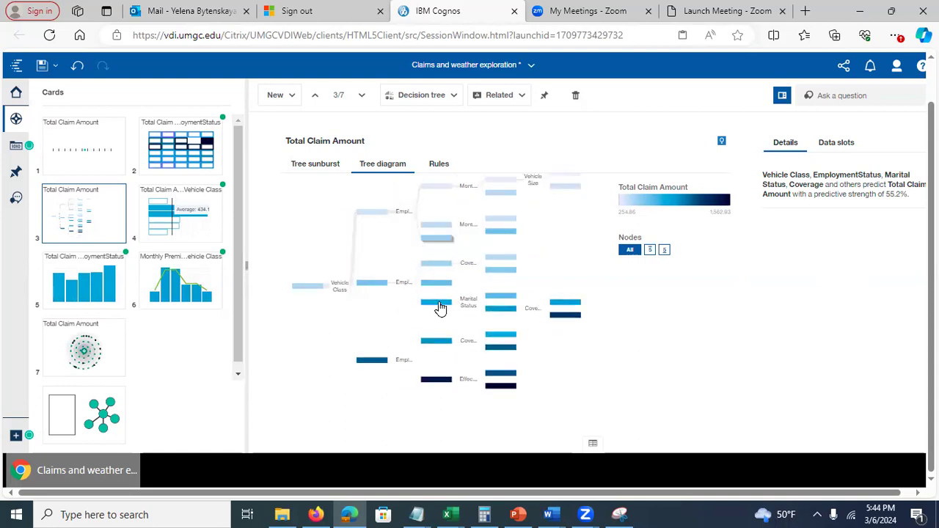
pyautogui.moveTo(448, 357)
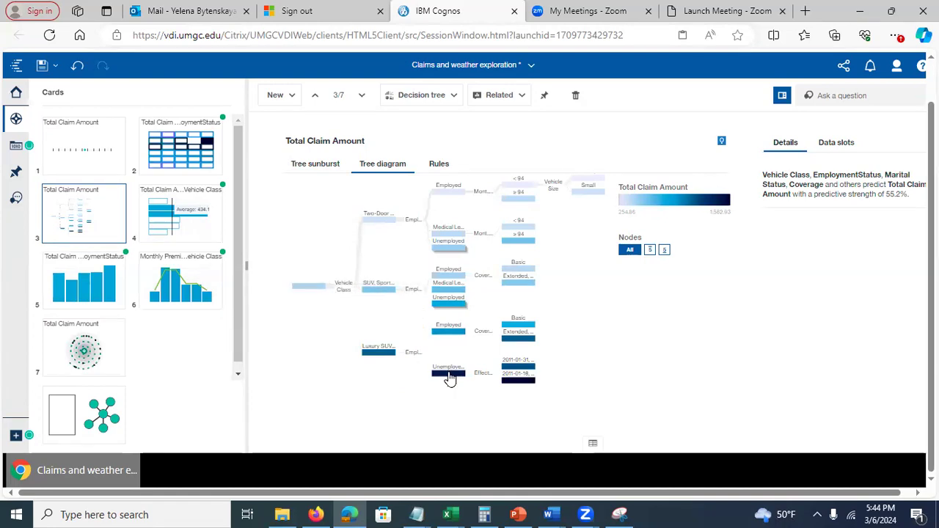
pyautogui.click(449, 376)
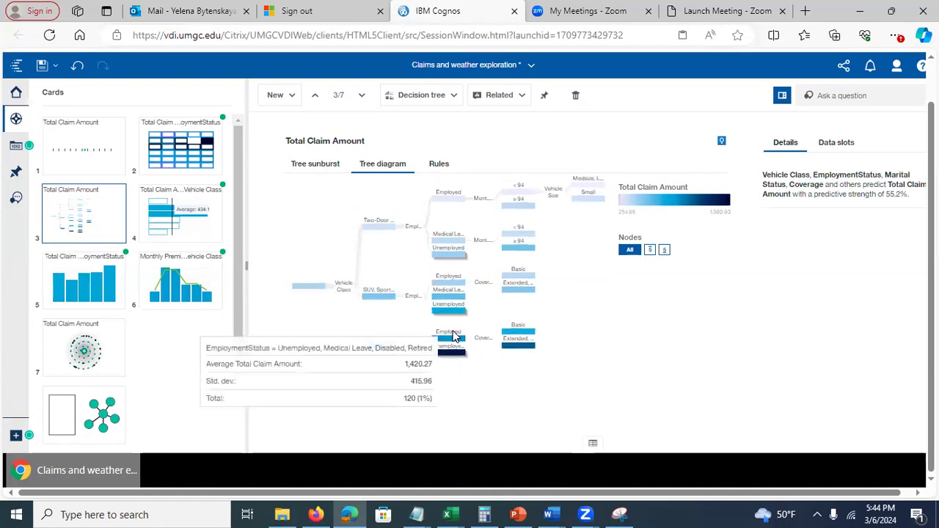
pyautogui.click(454, 344)
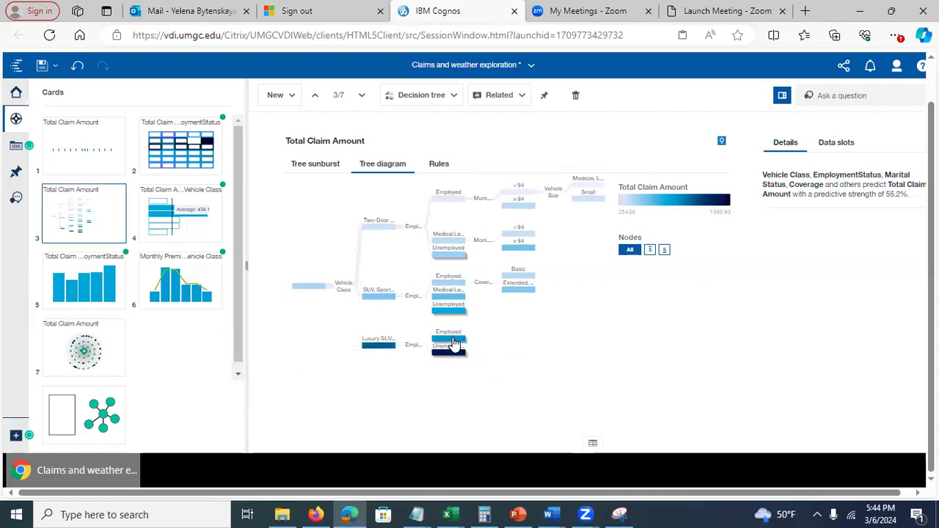
pyautogui.click(519, 195)
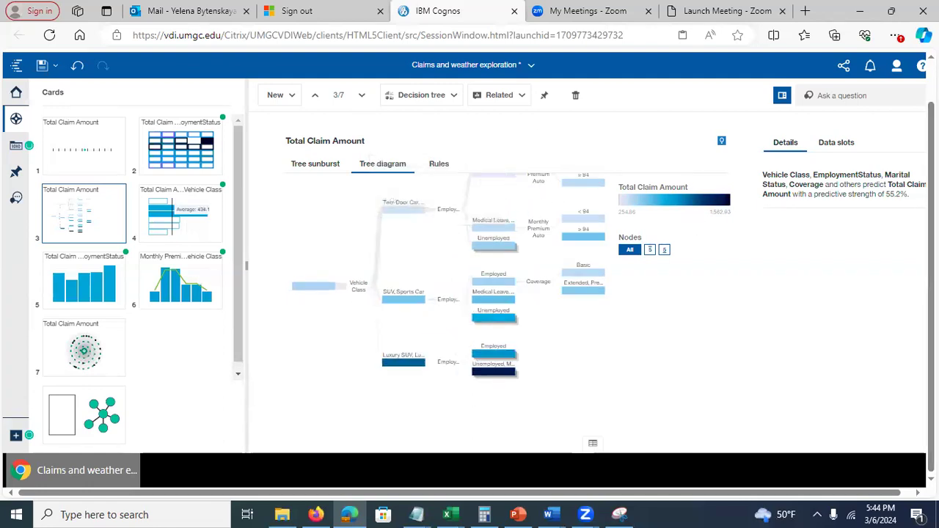
pyautogui.press('F11')
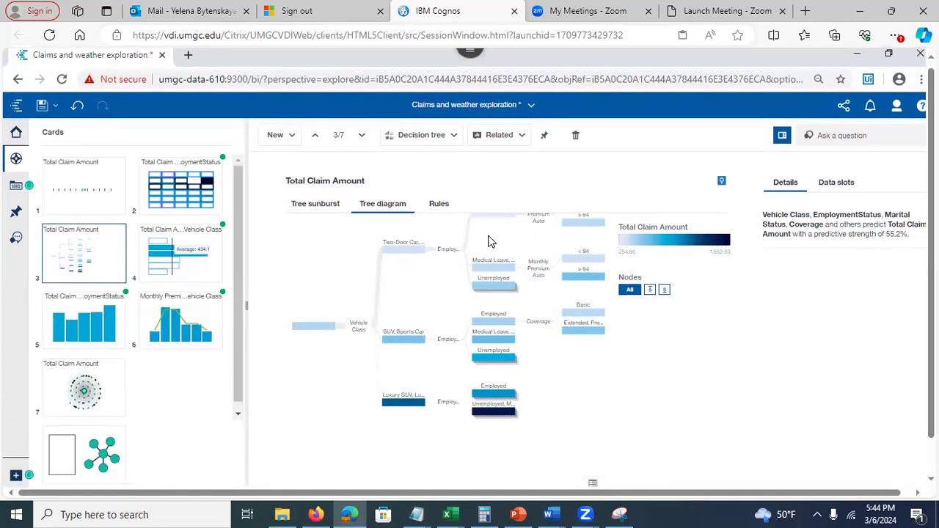
# - Collapse the remaining employment status branches down to the three vehicle class nodes and inspect the root node's average claim
pyautogui.click(496, 221)
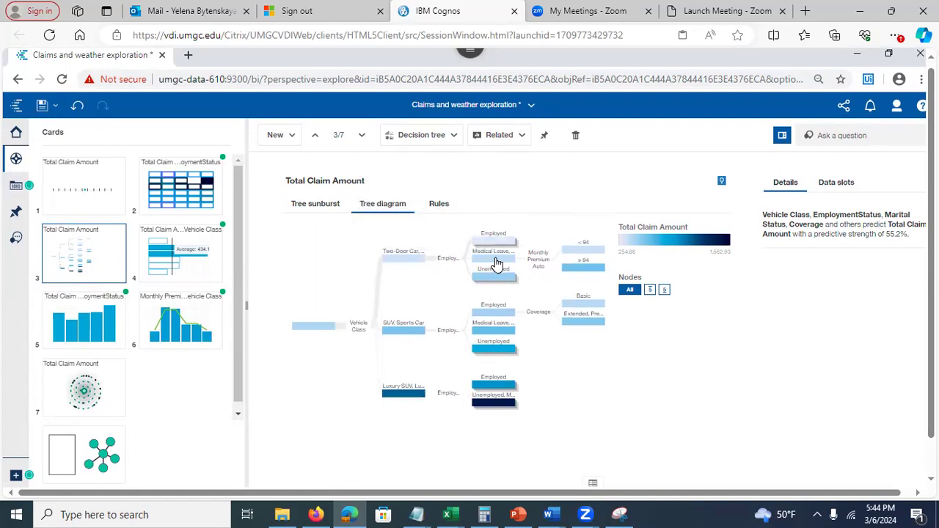
pyautogui.click(496, 263)
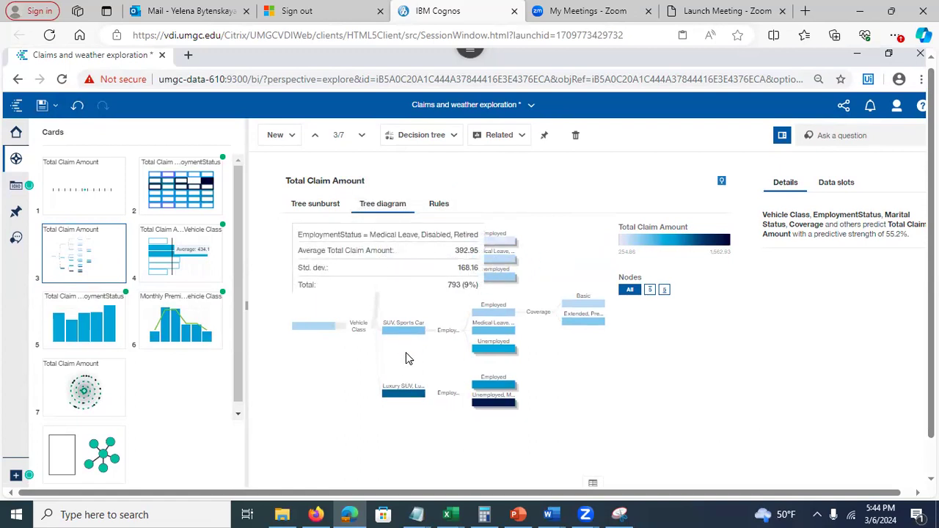
pyautogui.click(408, 397)
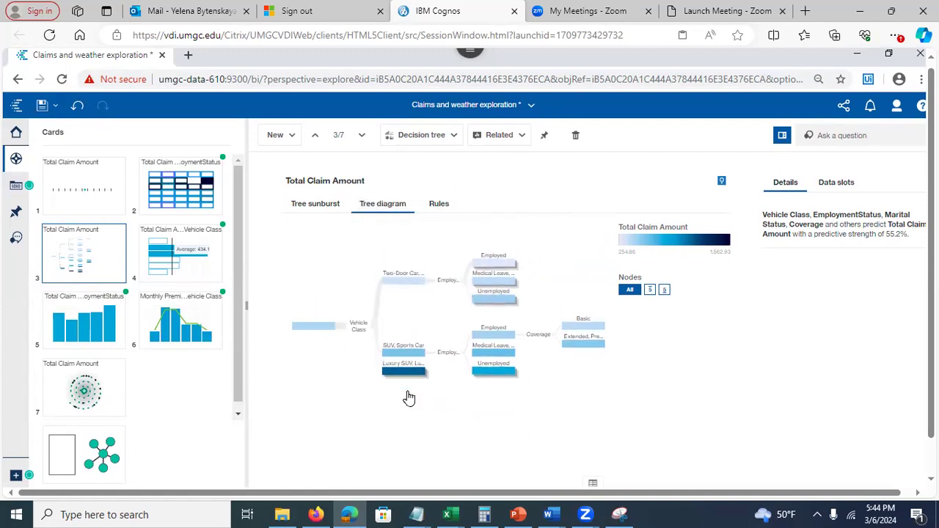
pyautogui.click(500, 336)
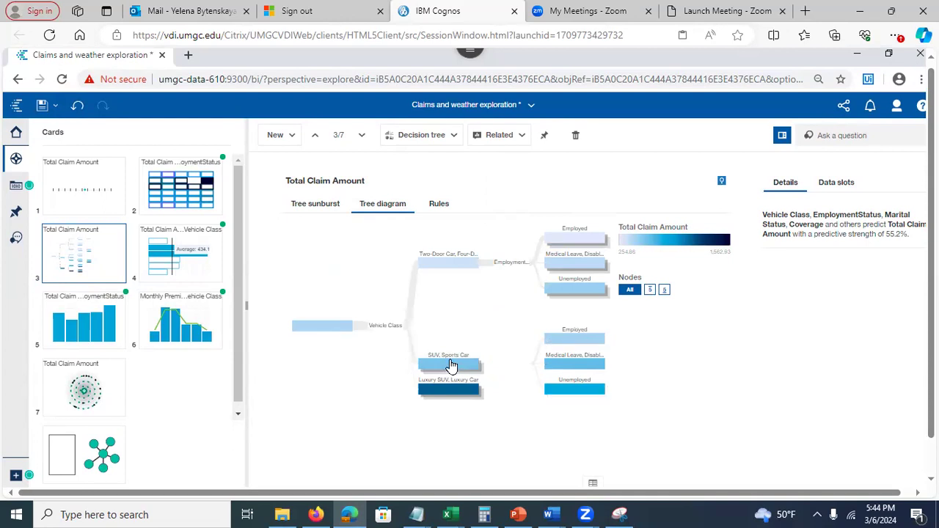
pyautogui.click(451, 364)
pyautogui.click(451, 304)
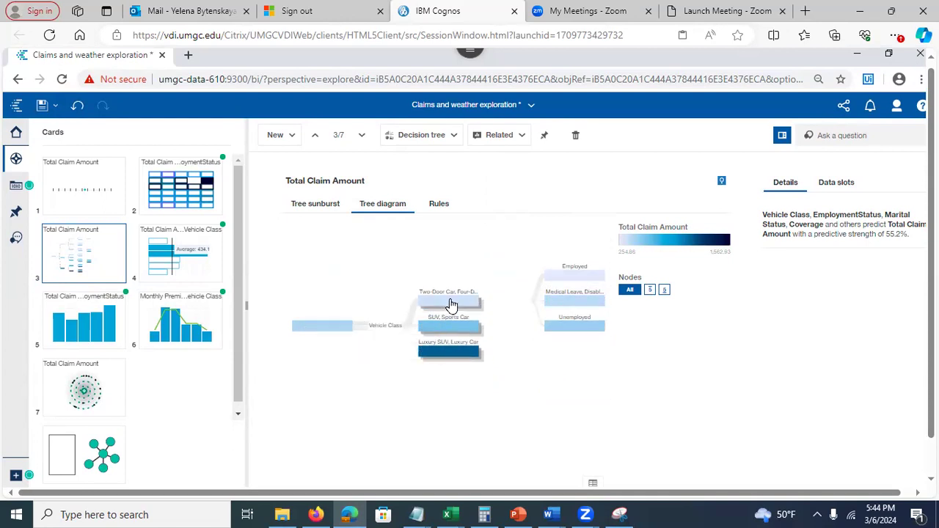
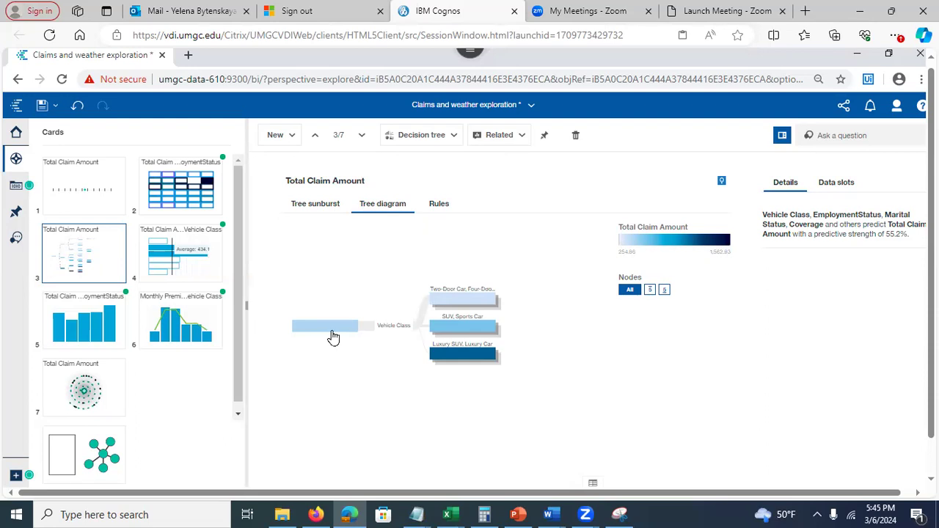
pyautogui.moveTo(333, 337)
# - Show the decision tree's rules, expand the first rule in full, and sort the rules by predicted value in ascending order
pyautogui.click(439, 205)
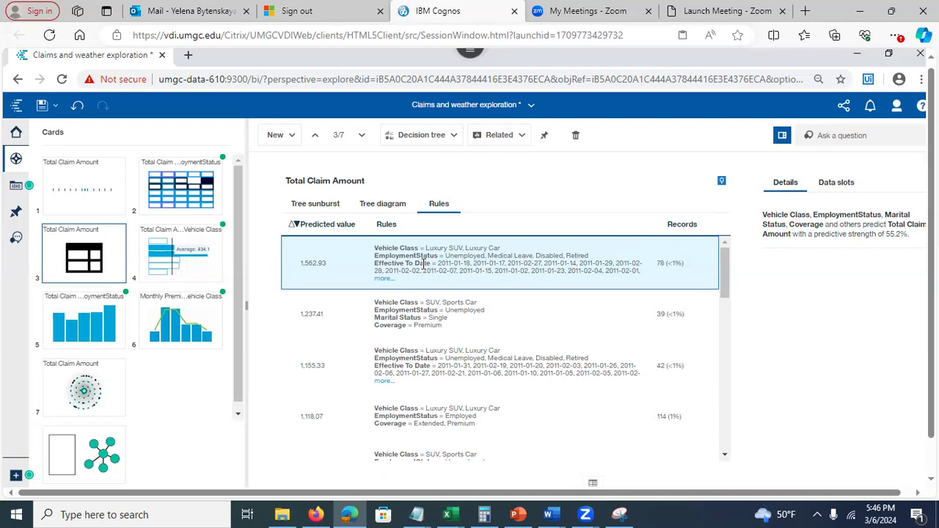
pyautogui.click(381, 281)
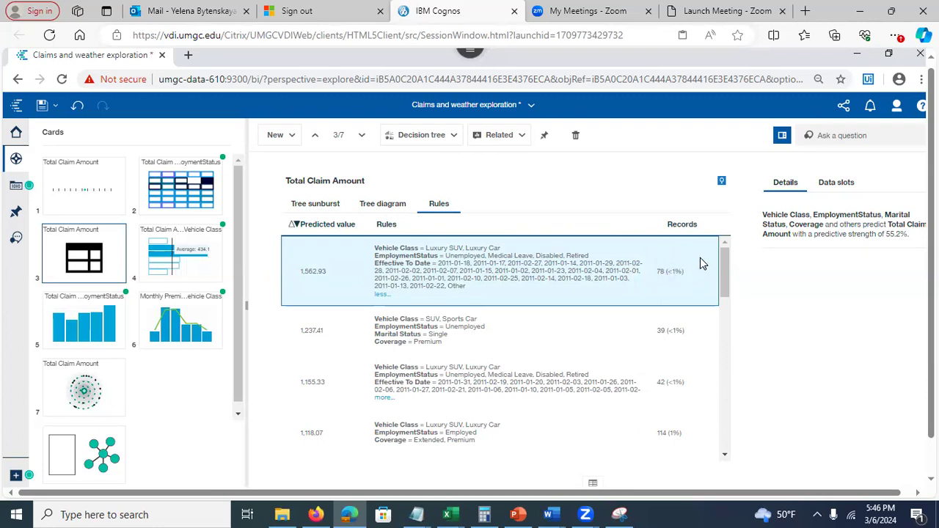
pyautogui.click(297, 226)
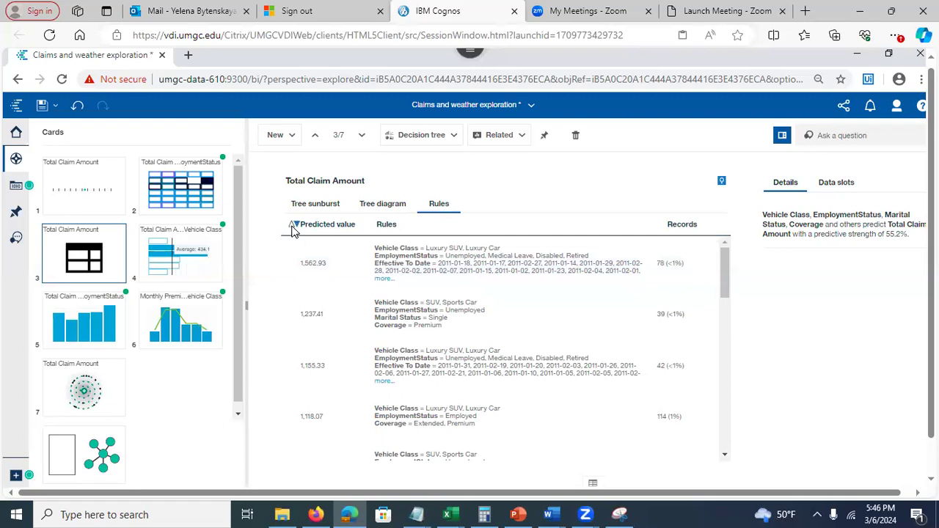
pyautogui.click(298, 227)
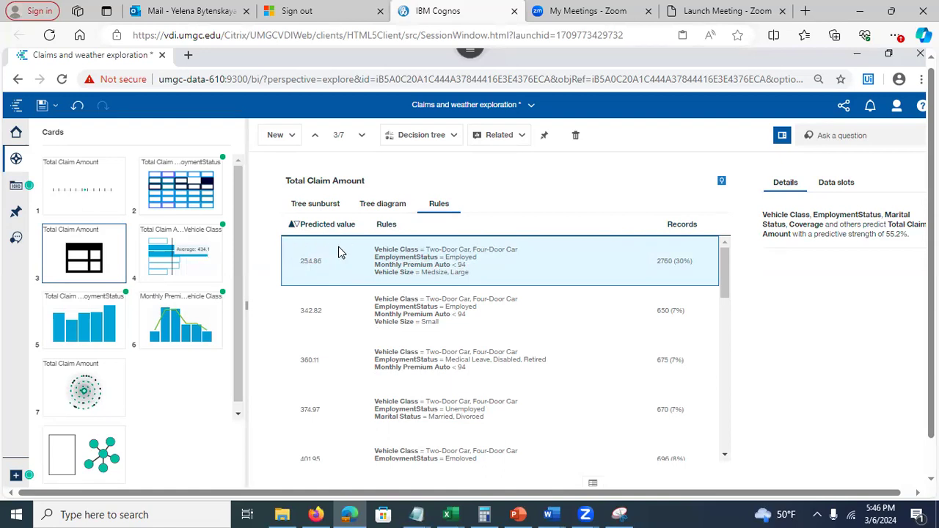
# - Return to the tree diagram, inspect its nodes, and expand the Two-Door Car, Four-Door Car branch and its Employed node
pyautogui.click(376, 205)
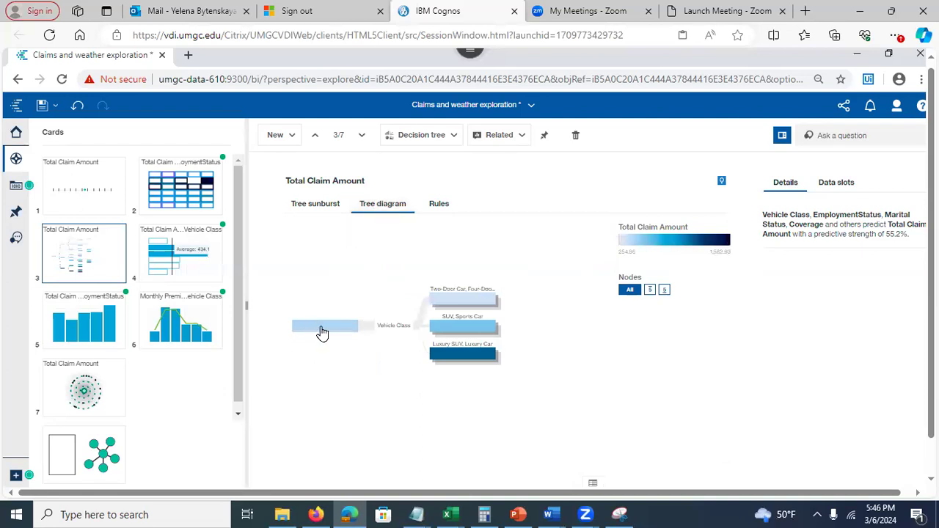
pyautogui.moveTo(321, 332)
pyautogui.moveTo(474, 301)
pyautogui.click(465, 302)
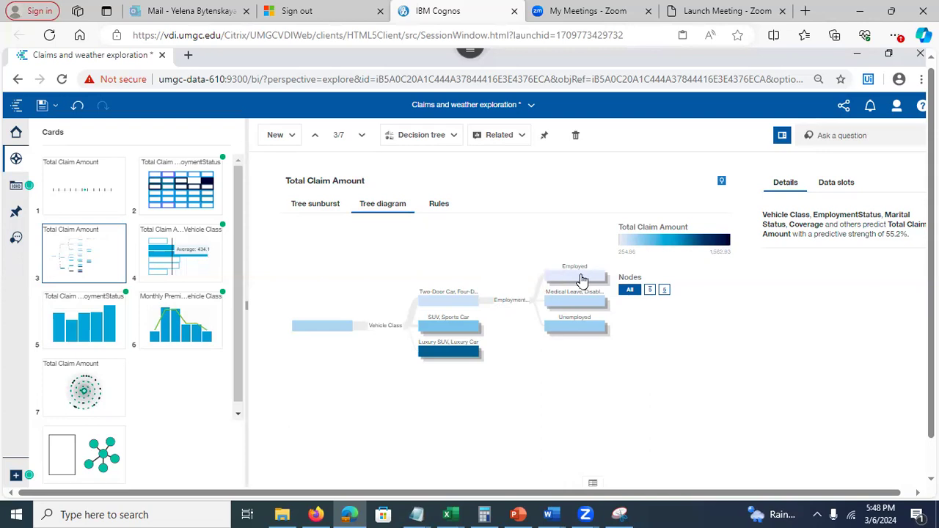
pyautogui.moveTo(582, 281)
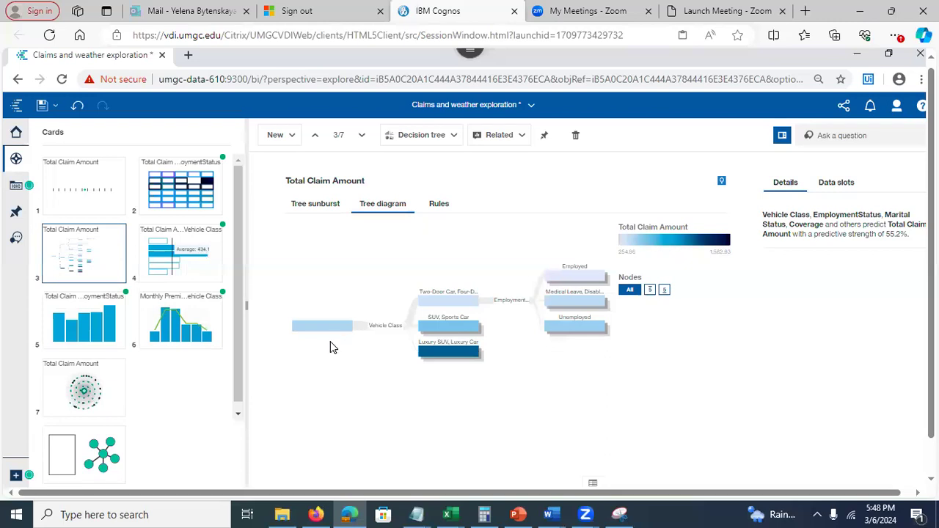
pyautogui.click(577, 279)
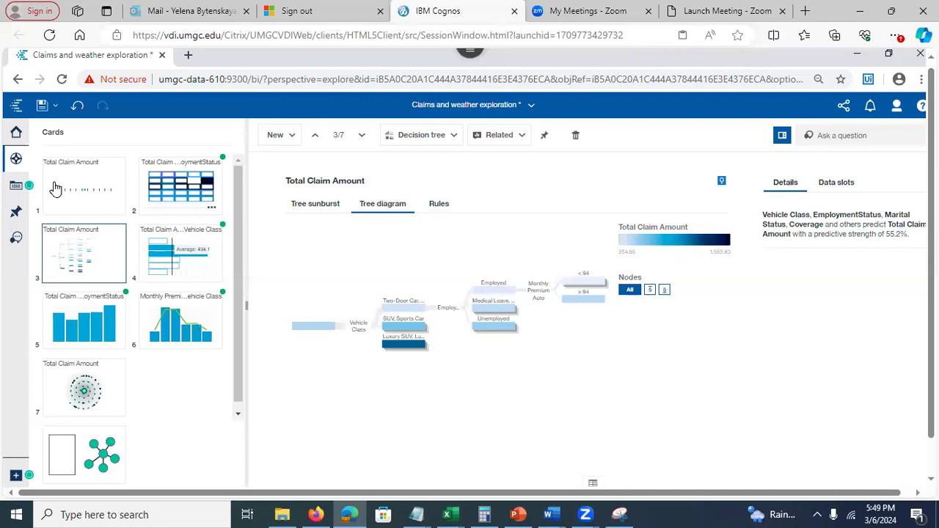
# - Hide the cards and details panes, expand the < 94 monthly premium node, and inspect its vehicle size nodes
pyautogui.click(16, 159)
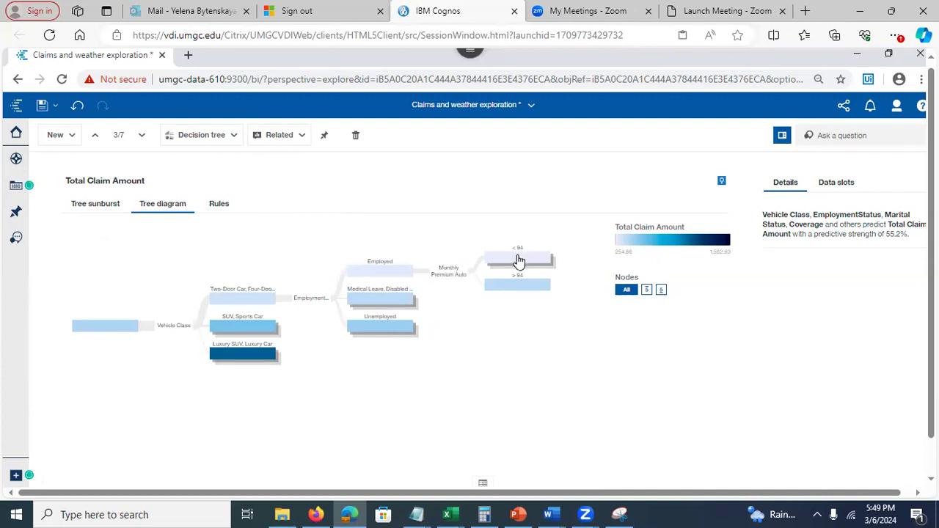
pyautogui.moveTo(519, 261)
pyautogui.click(522, 260)
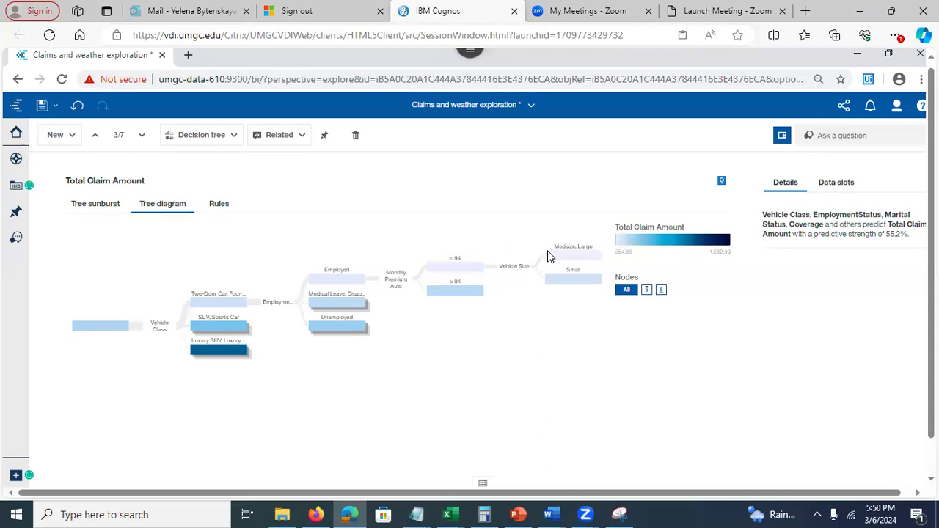
pyautogui.moveTo(566, 258)
pyautogui.click(782, 135)
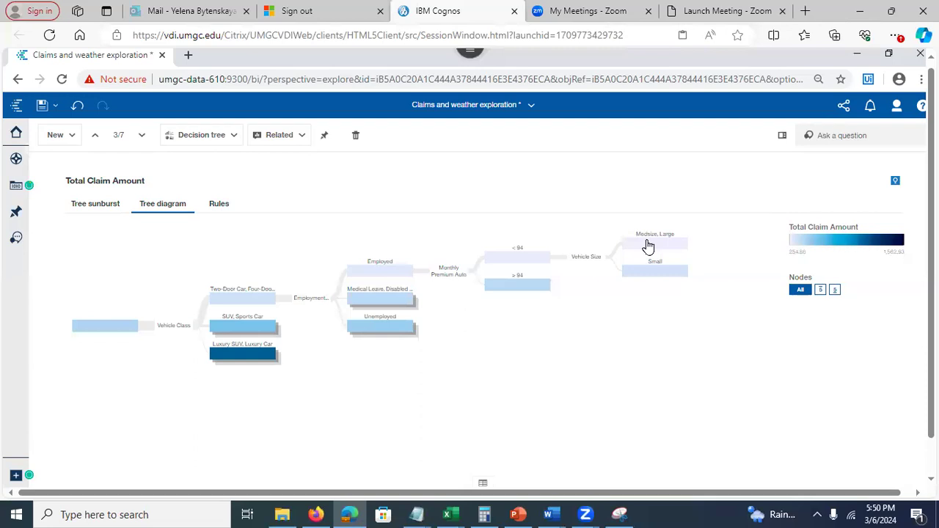
pyautogui.moveTo(648, 246)
pyautogui.moveTo(650, 276)
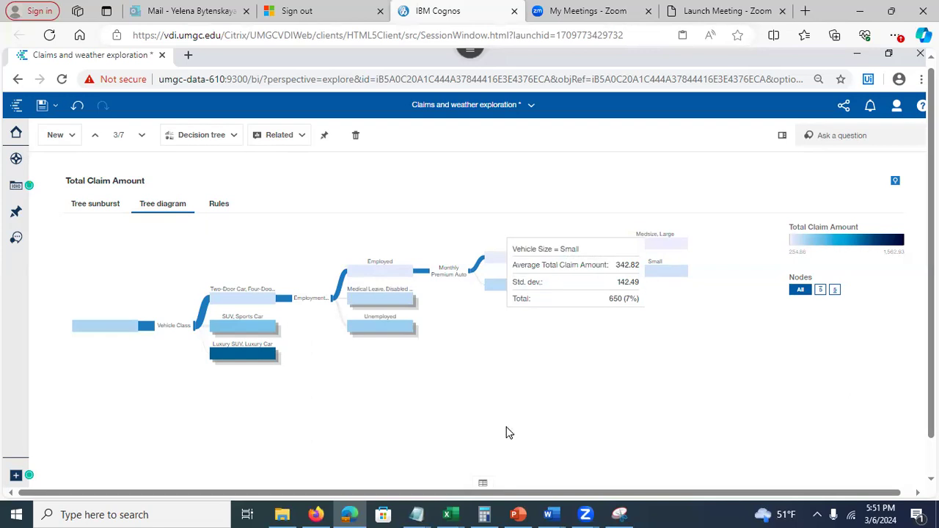
# - Collapse the expanded tree diagram branches back to the vehicle class level
pyautogui.click(209, 211)
pyautogui.click(163, 209)
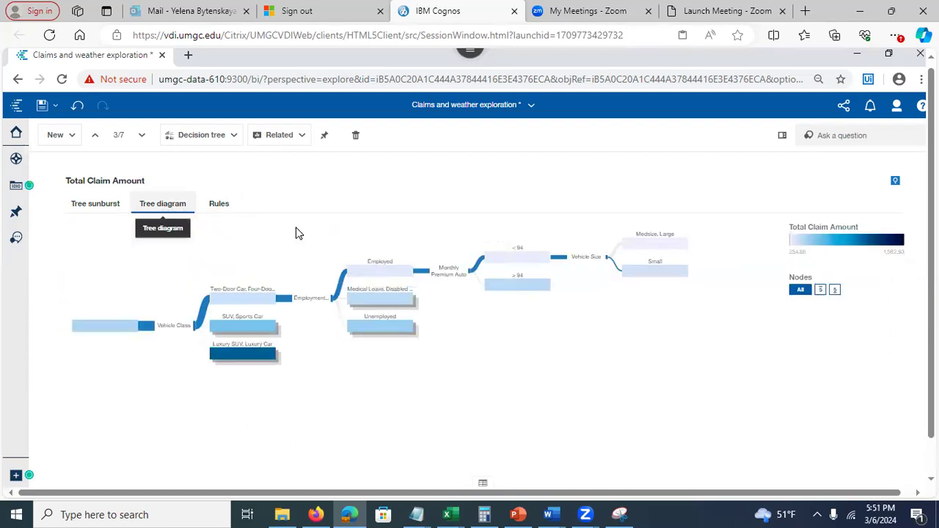
pyautogui.click(523, 263)
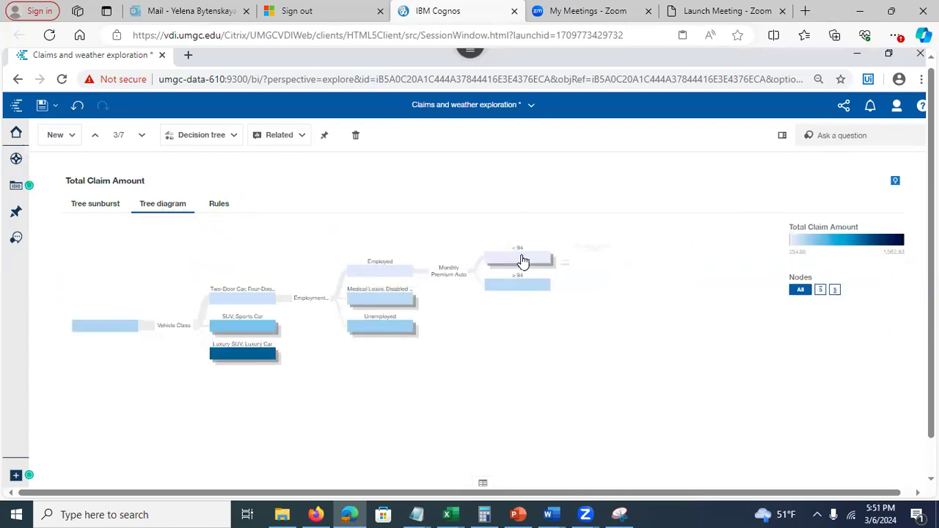
pyautogui.click(364, 276)
pyautogui.click(243, 308)
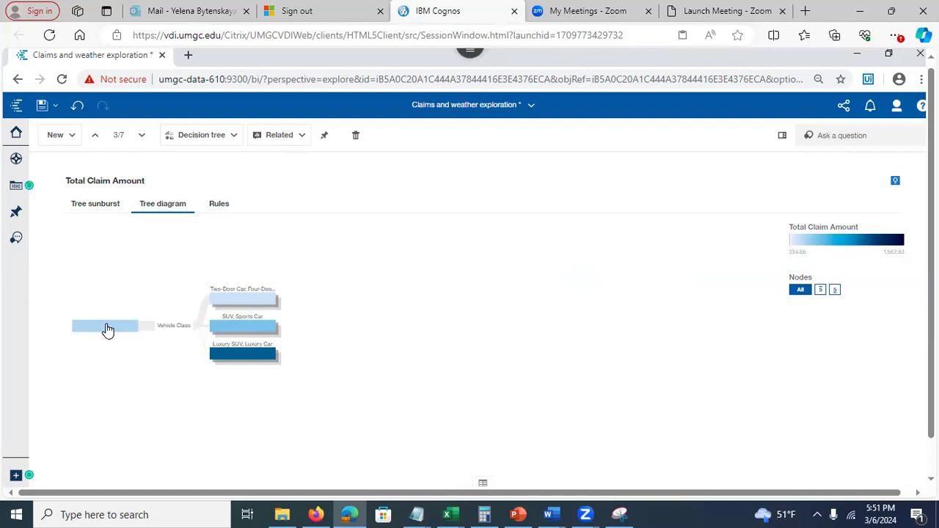
# - Compare the vehicle class segments in the tree sunburst and expand the Two-Door Car, Four-Door Car segment
pyautogui.click(91, 208)
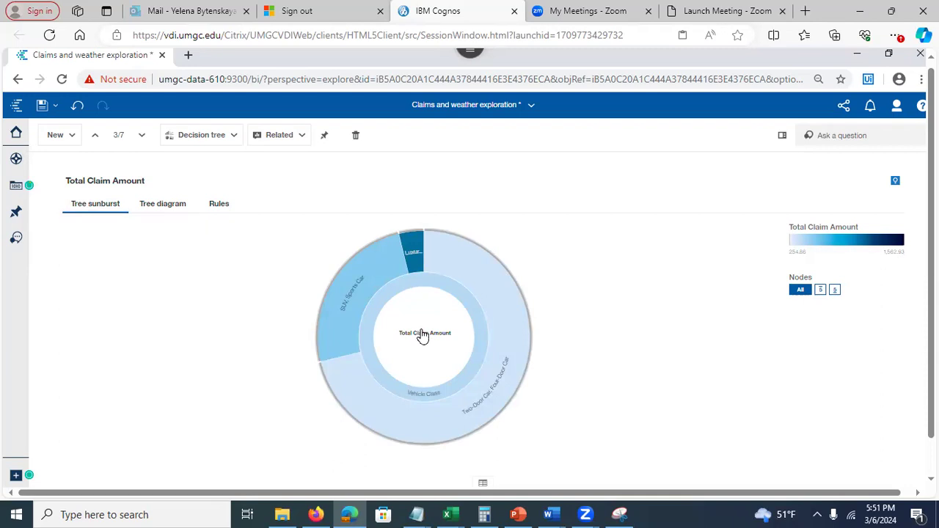
pyautogui.moveTo(423, 336)
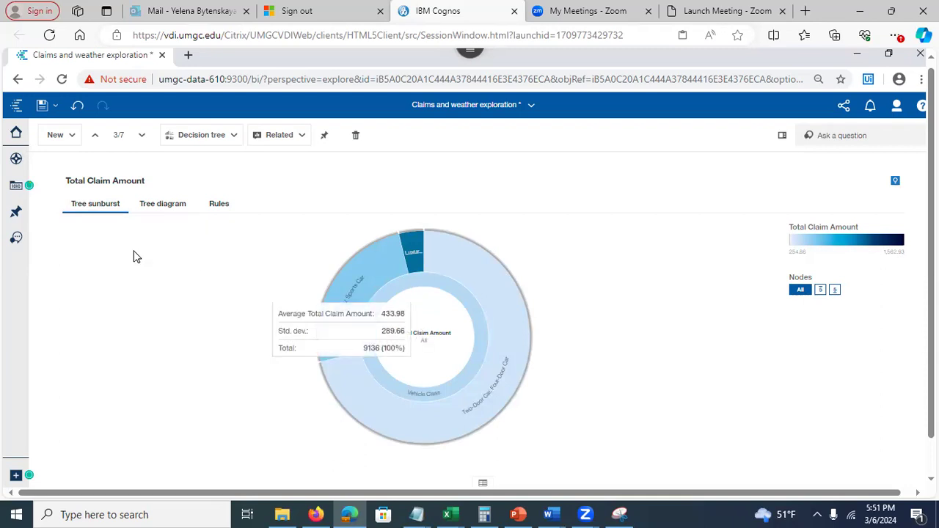
pyautogui.click(156, 208)
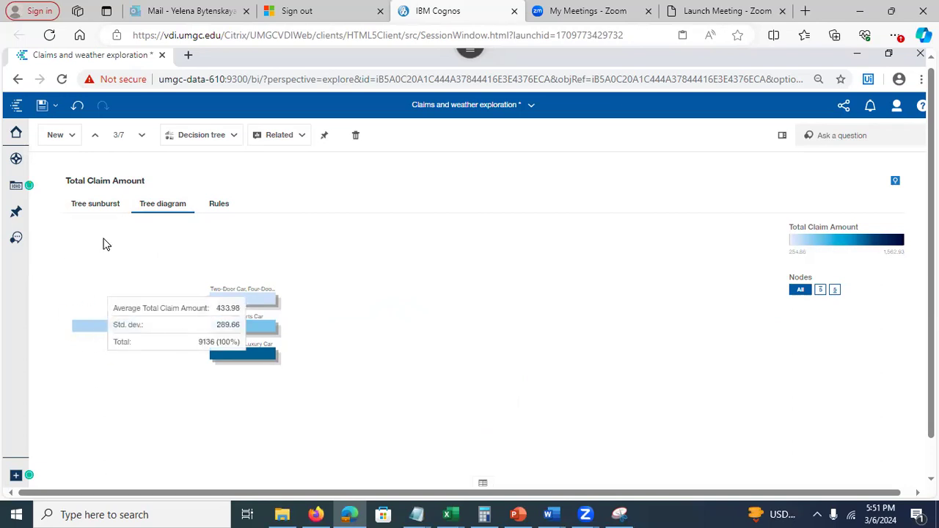
pyautogui.click(92, 205)
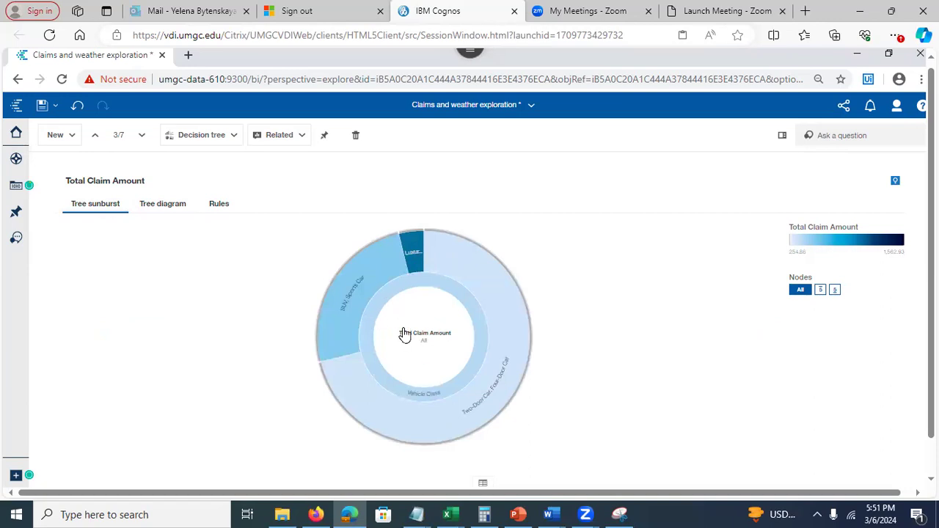
pyautogui.moveTo(379, 269)
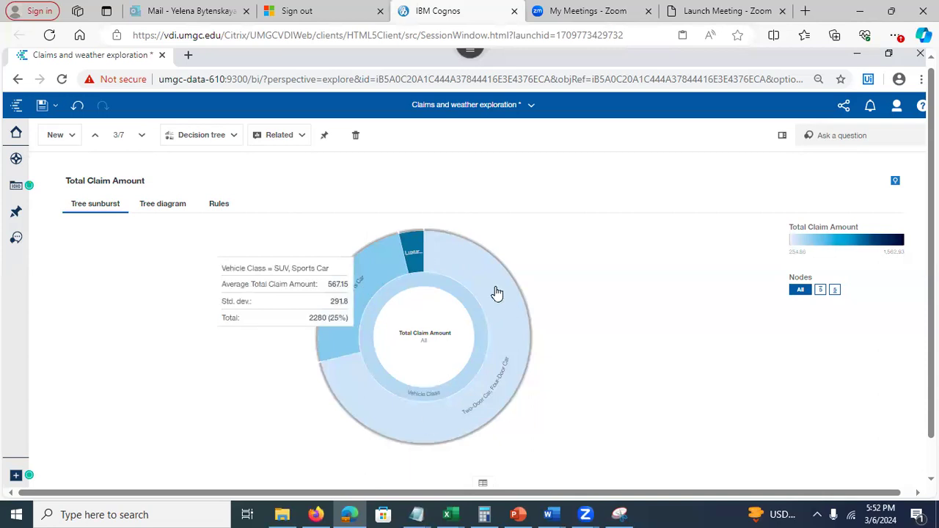
pyautogui.moveTo(497, 293)
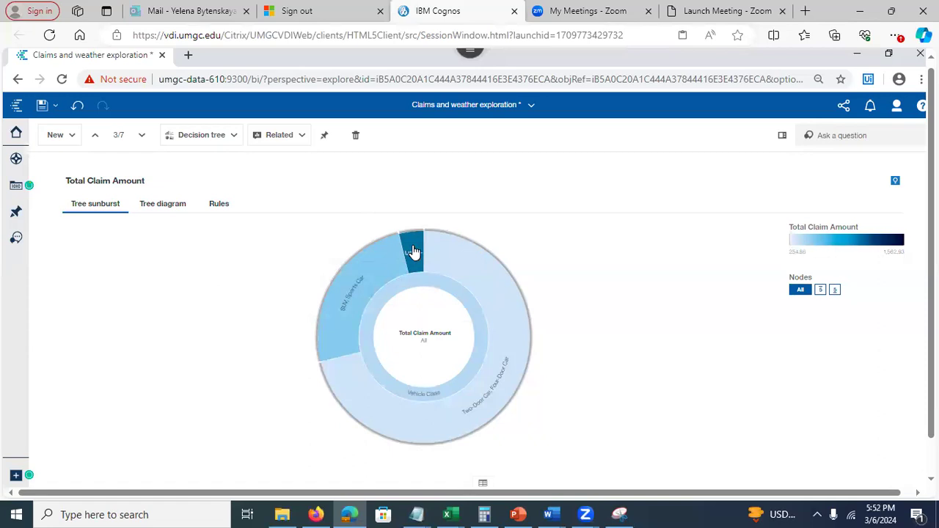
pyautogui.moveTo(414, 252)
pyautogui.click(515, 352)
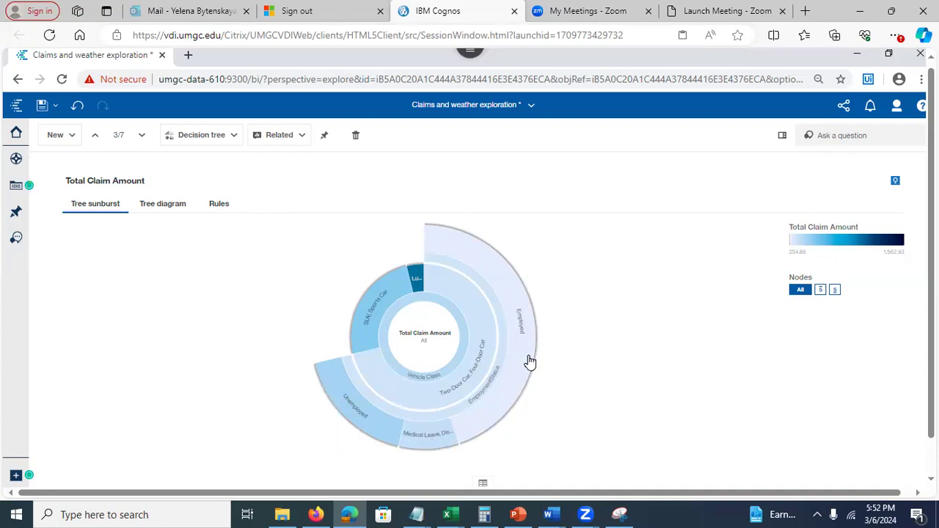
# - Compare the expanded Two-Door Car, Four-Door Car branch in the tree diagram with its segments in the tree sunburst
pyautogui.moveTo(530, 362)
pyautogui.click(162, 208)
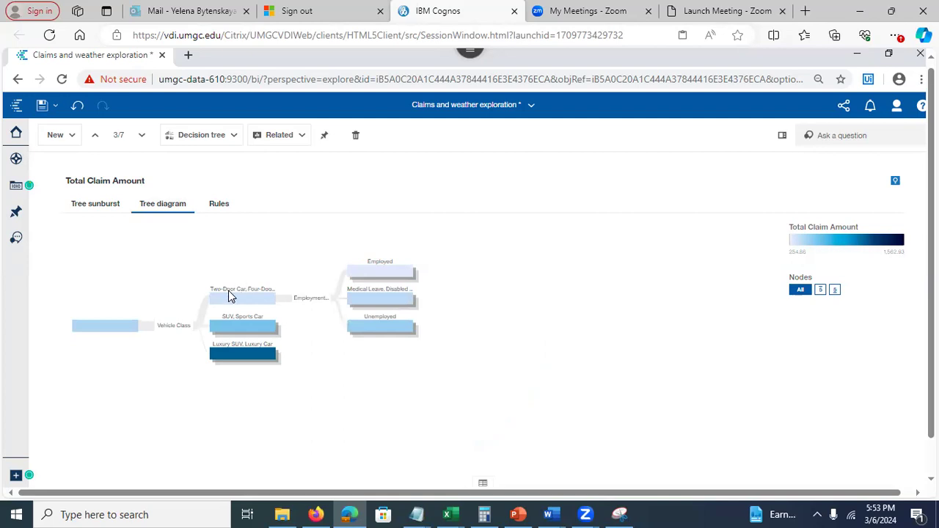
pyautogui.click(95, 209)
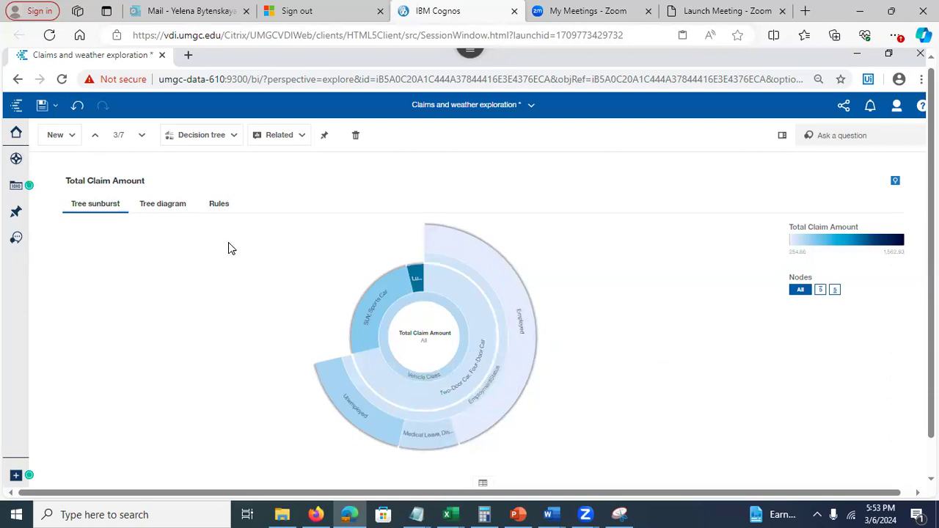
# - Drill the sunburst's Employed segment through < 94 to its vehicle size segments, and collapse it back to the employment status level
pyautogui.click(524, 374)
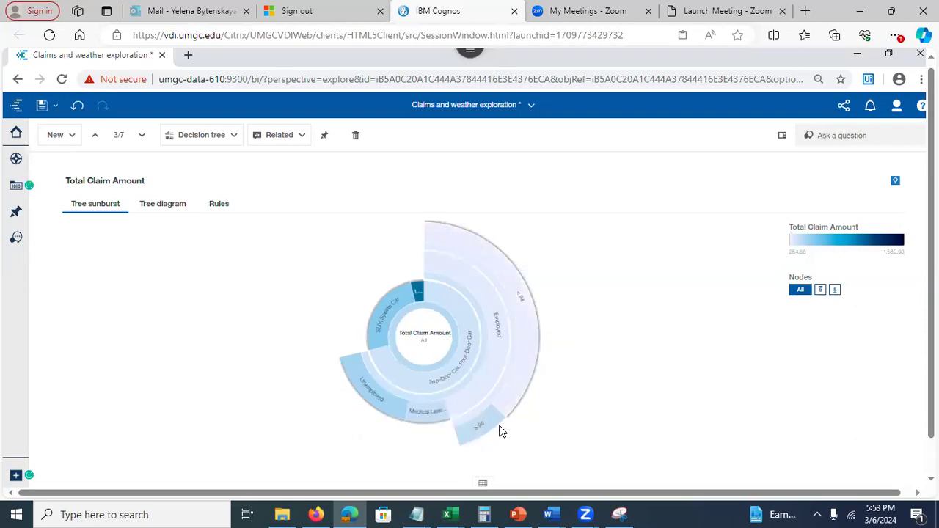
pyautogui.click(531, 355)
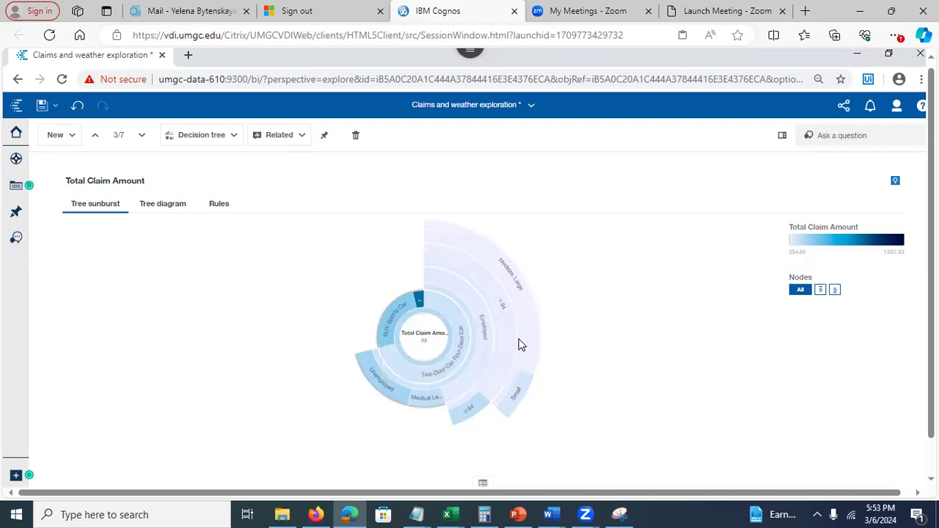
pyautogui.click(514, 345)
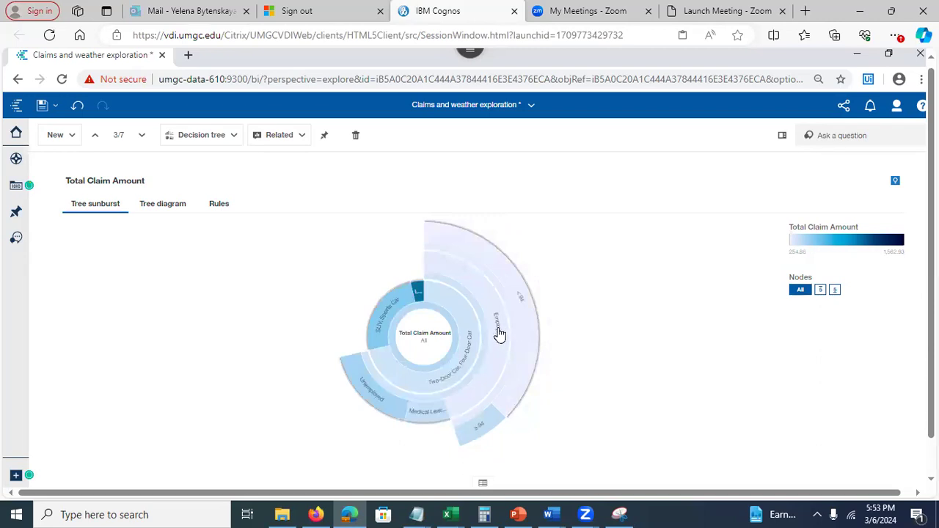
pyautogui.click(502, 335)
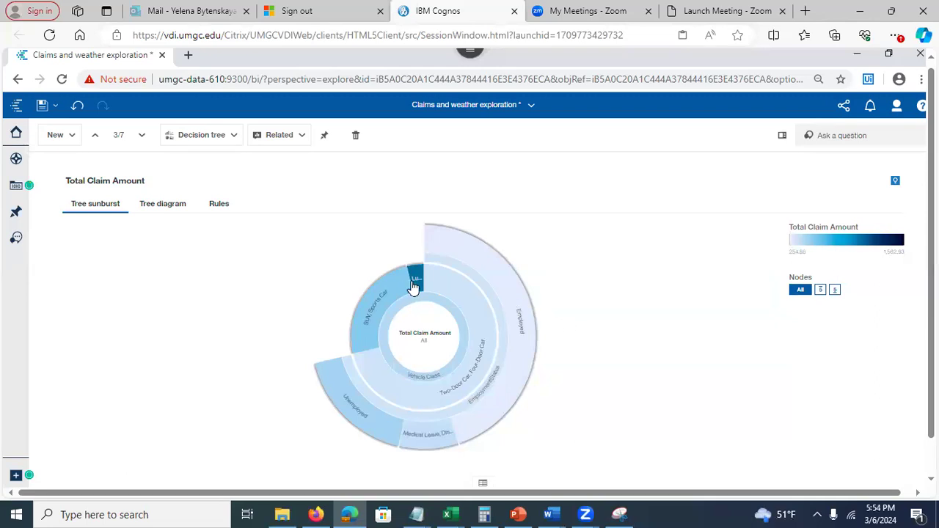
# - Show the list of exploration cards beside the decision tree
pyautogui.click(16, 160)
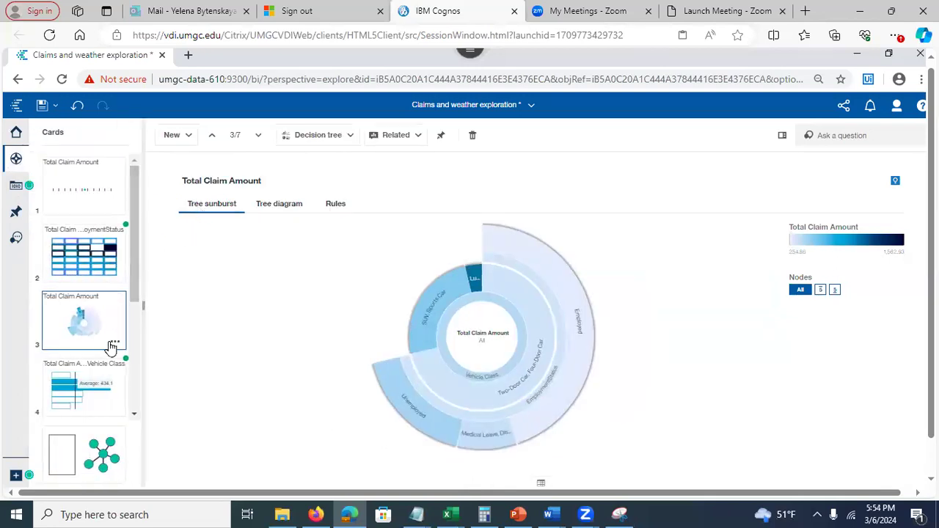
# - Show the Total Claim Amount decision tree as a tree diagram and duplicate its card
pyautogui.click(270, 209)
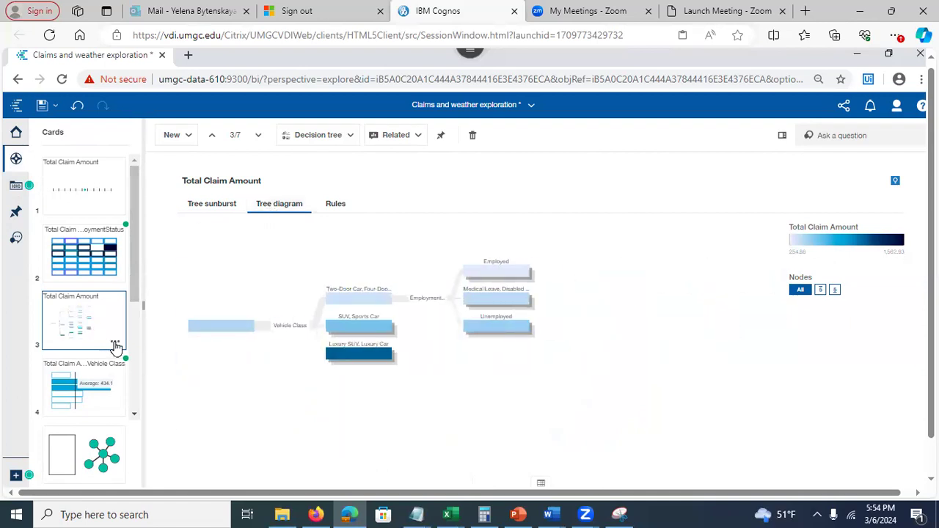
pyautogui.click(115, 346)
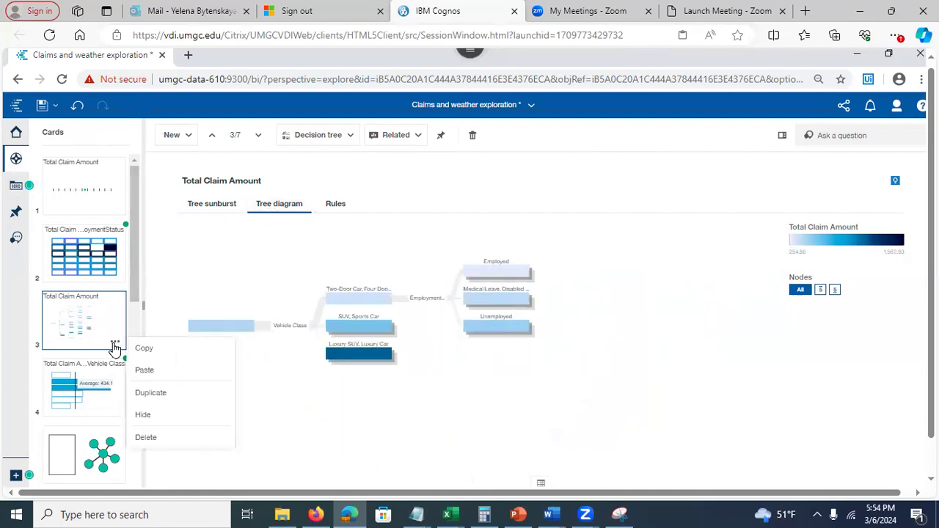
pyautogui.click(150, 394)
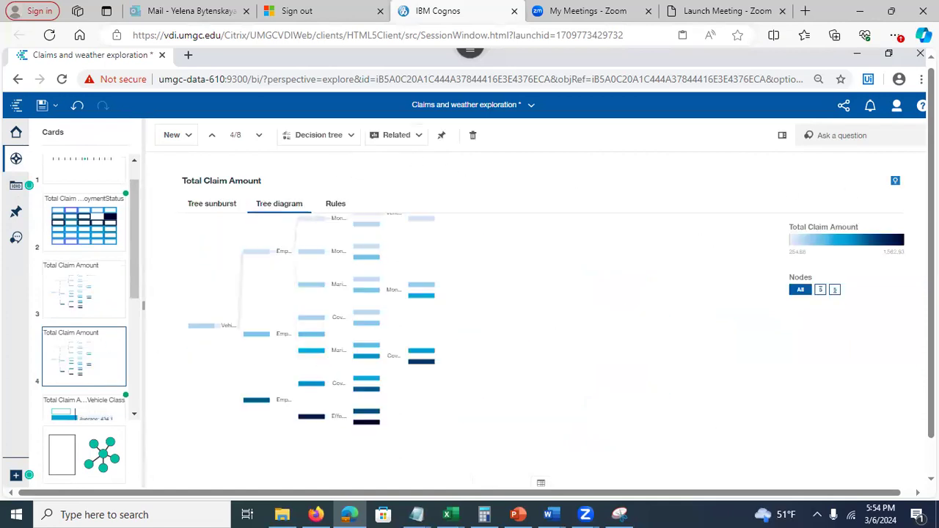
# - Add a local Vehicle Class filter for Luxury Car and Luxury SUV to the duplicated decision tree, and save the exploration
pyautogui.click(782, 137)
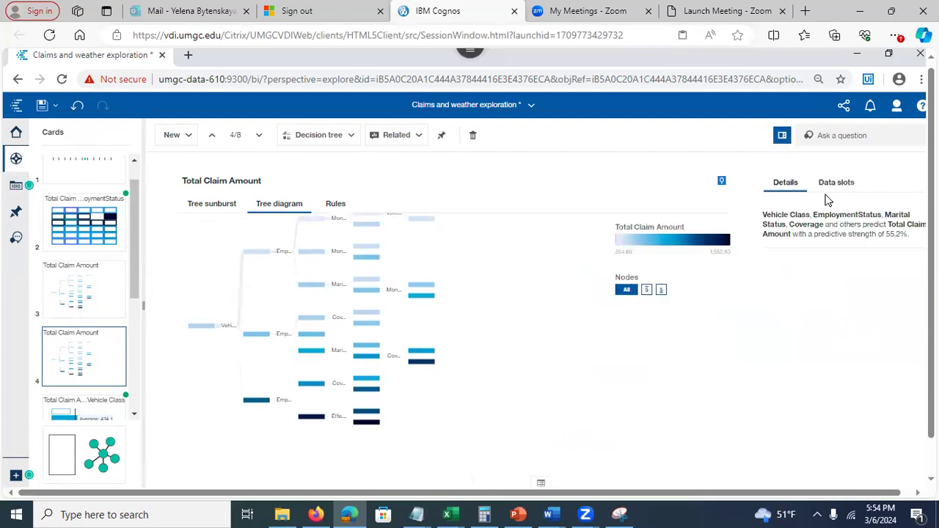
pyautogui.click(839, 185)
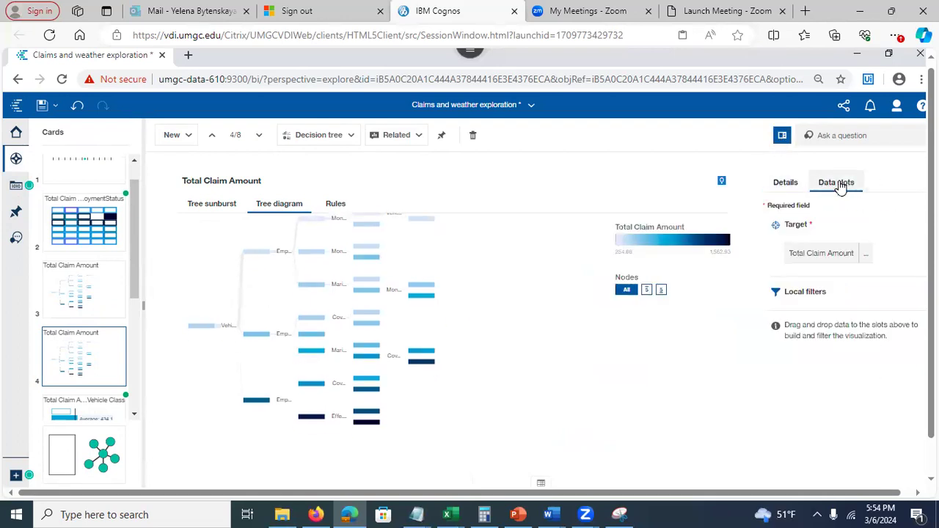
pyautogui.click(15, 189)
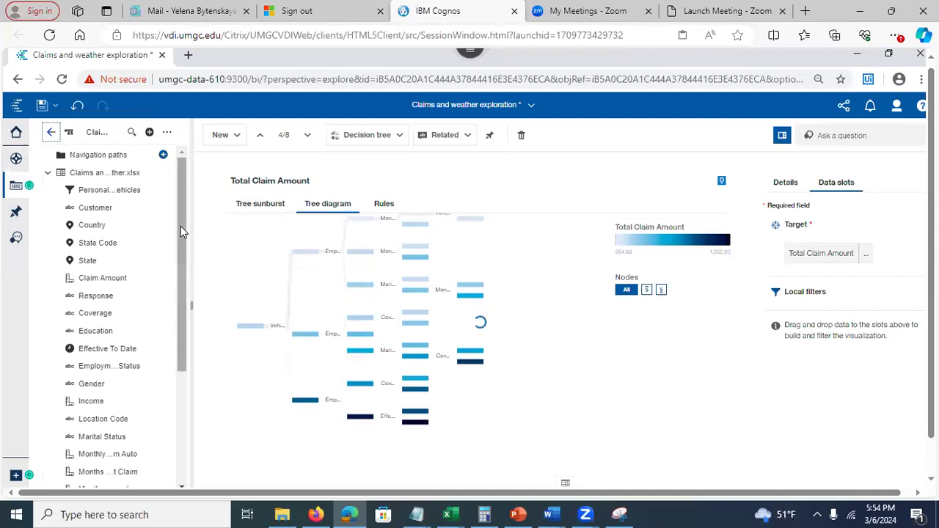
pyautogui.moveTo(184, 232); pyautogui.dragTo(186, 379)
pyautogui.moveTo(90, 456); pyautogui.dragTo(812, 292)
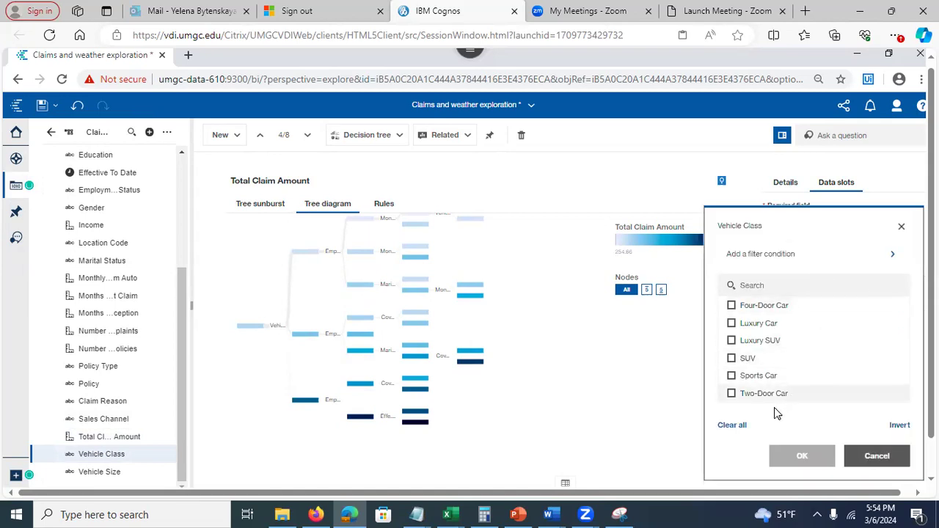
pyautogui.click(732, 323)
pyautogui.click(732, 341)
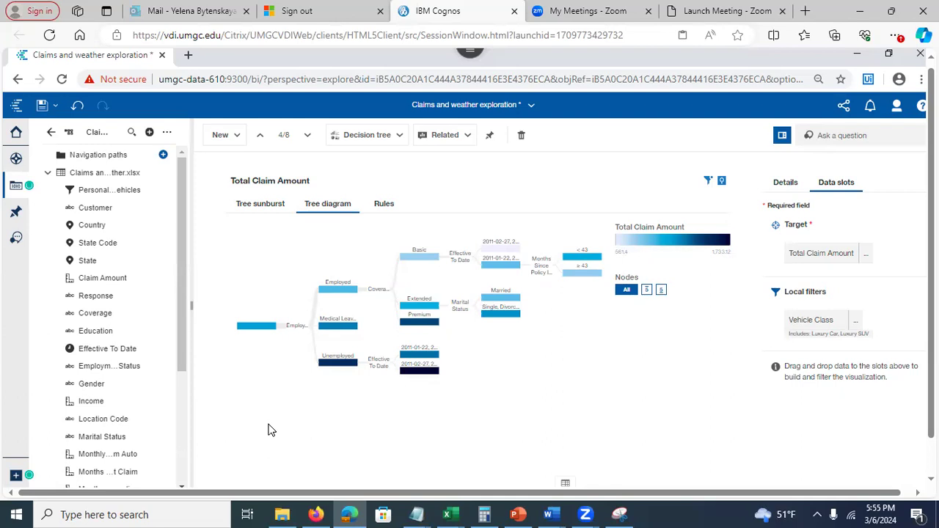
pyautogui.click(42, 105)
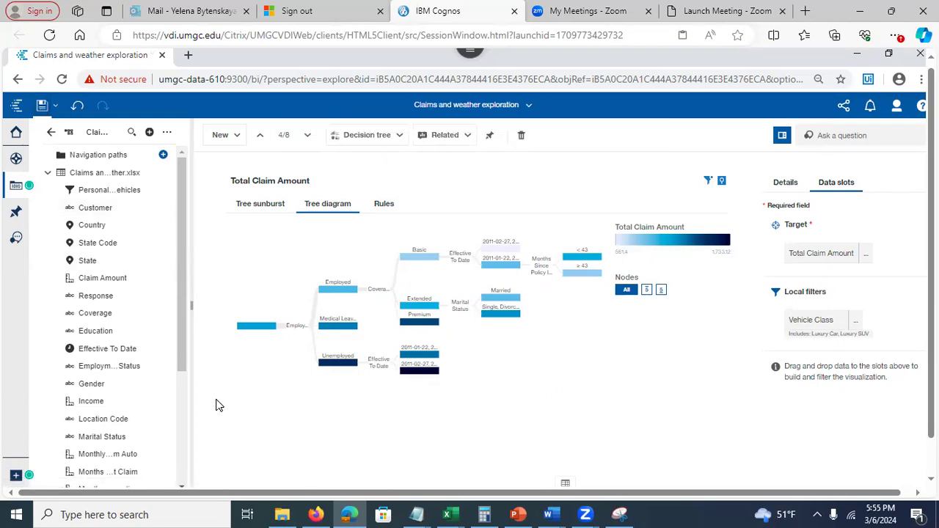
# - Exclude Claim Amount and Number of Policies from the drivers of the Total Claim Amount target
pyautogui.click(867, 254)
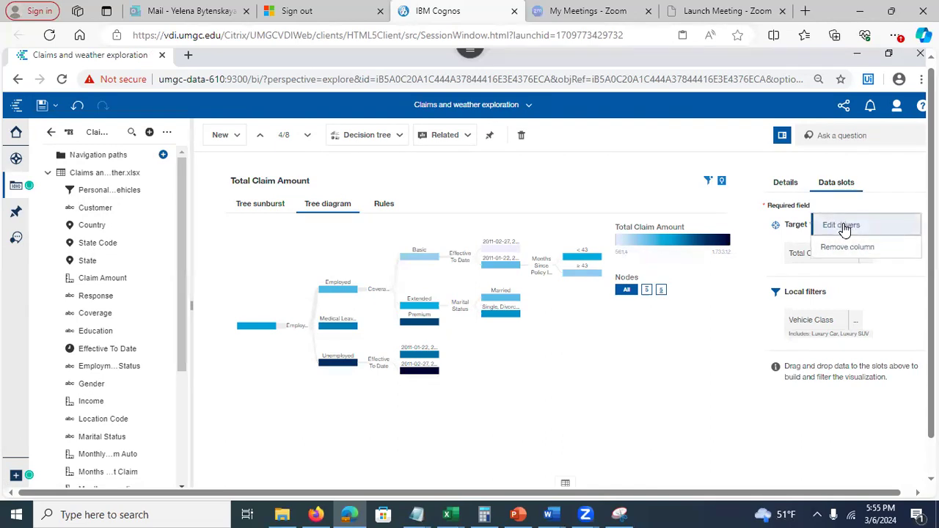
pyautogui.click(844, 228)
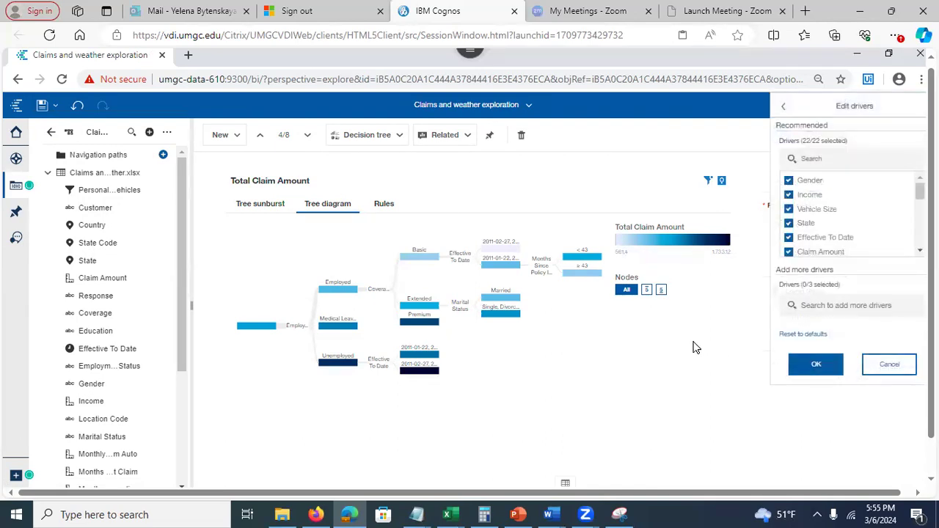
pyautogui.click(789, 252)
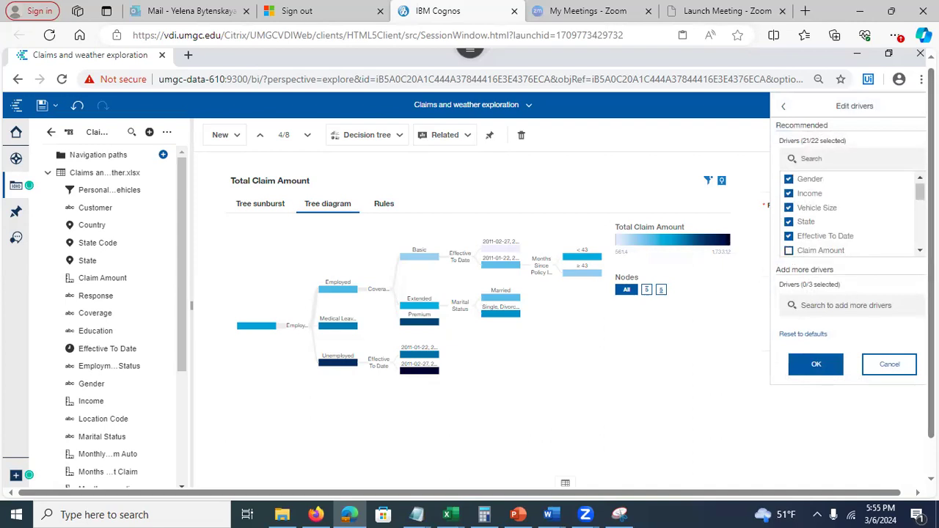
pyautogui.scroll(-2, 919, 192)
pyautogui.scroll(-1, 919, 192)
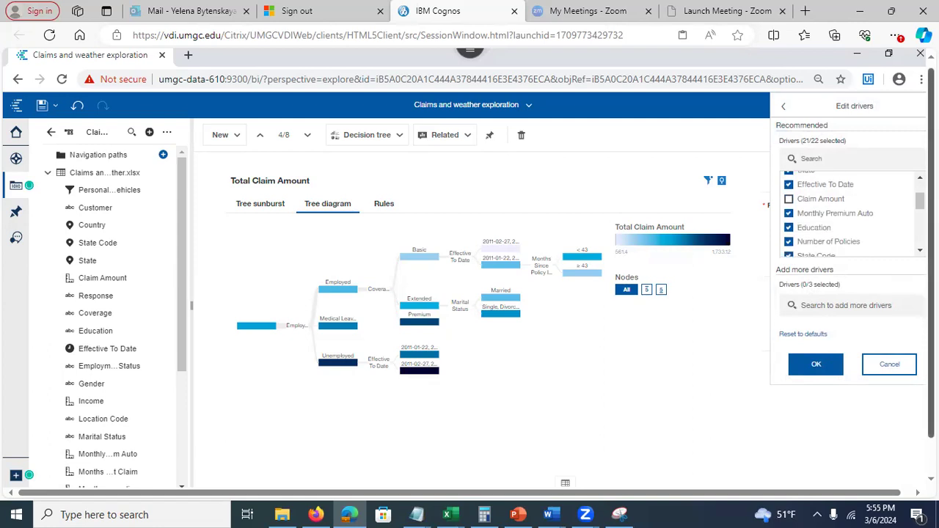
pyautogui.click(789, 243)
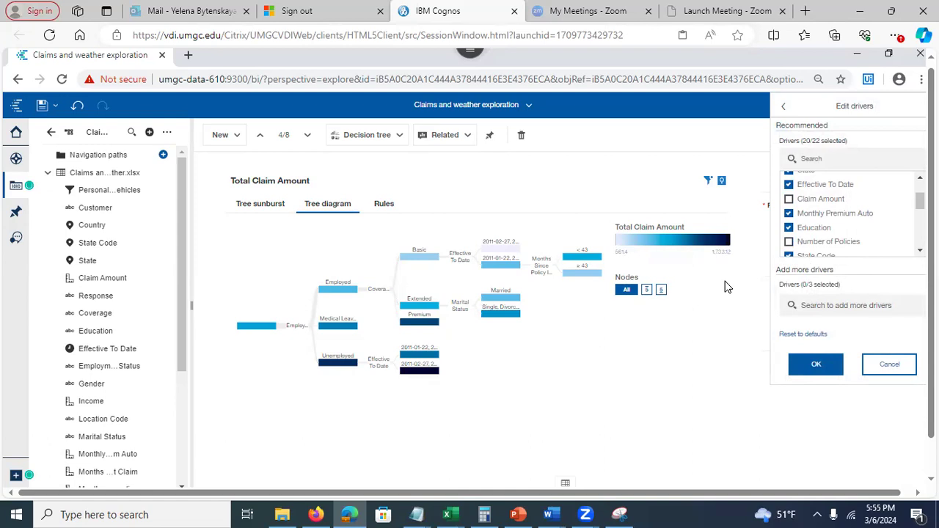
pyautogui.click(815, 365)
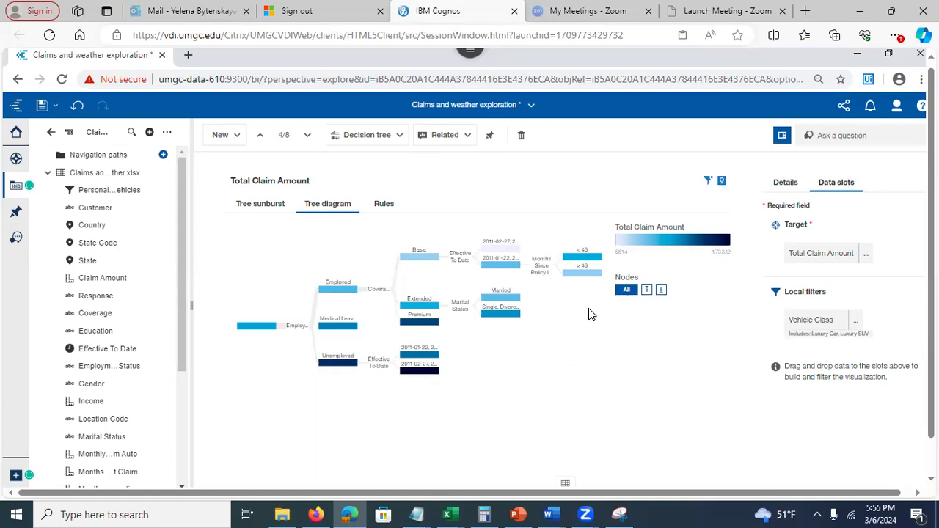
# - View the top 5 and bottom 5 target value nodes in the tree diagram, ending with all nodes shown
pyautogui.click(648, 293)
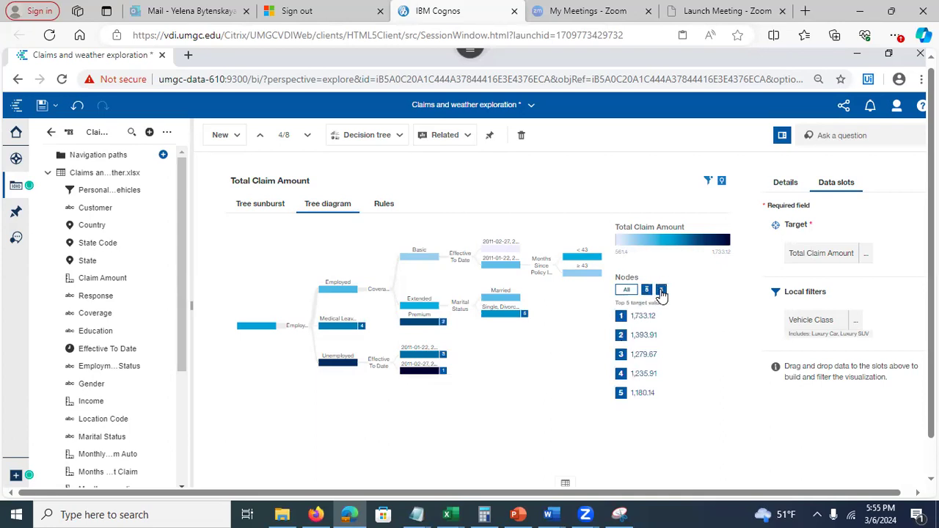
pyautogui.click(661, 290)
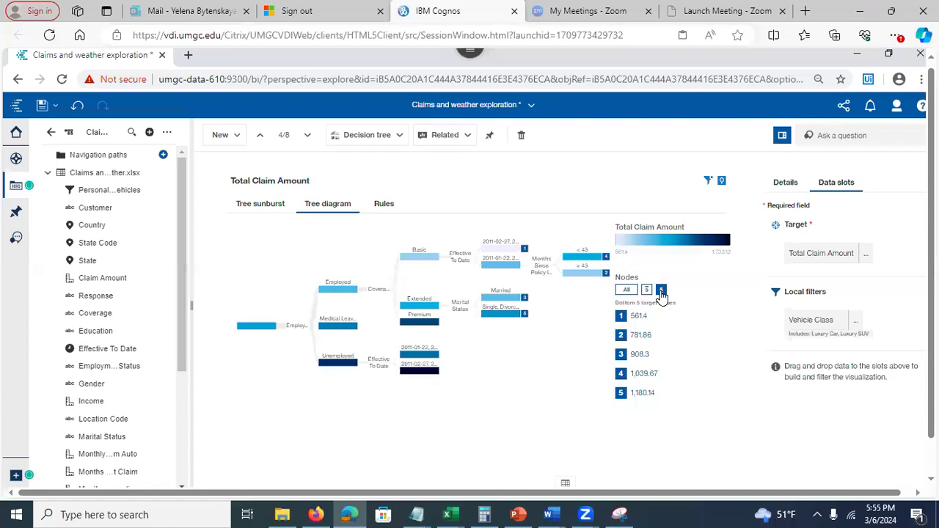
pyautogui.click(626, 290)
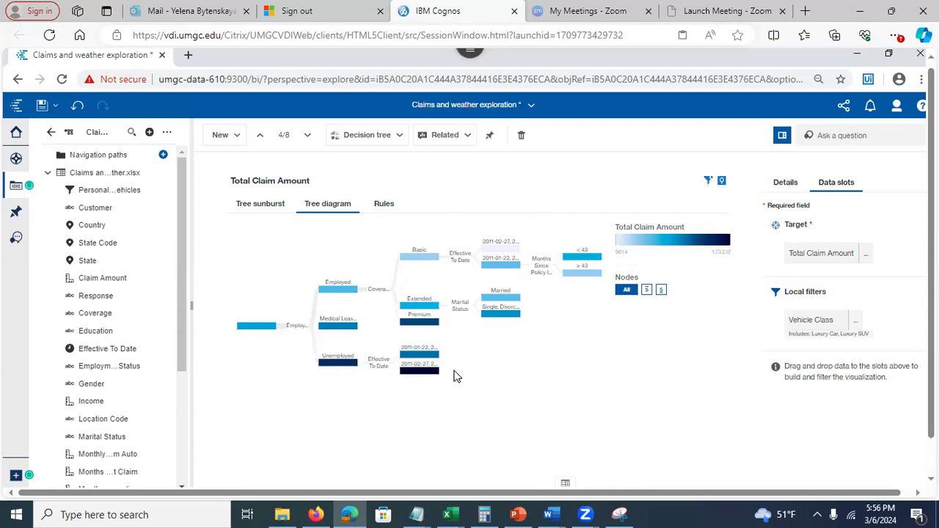
# - Highlight the tree path to the < 43 node under Months Since Policy Inception, and save the exploration
pyautogui.click(422, 358)
pyautogui.click(583, 264)
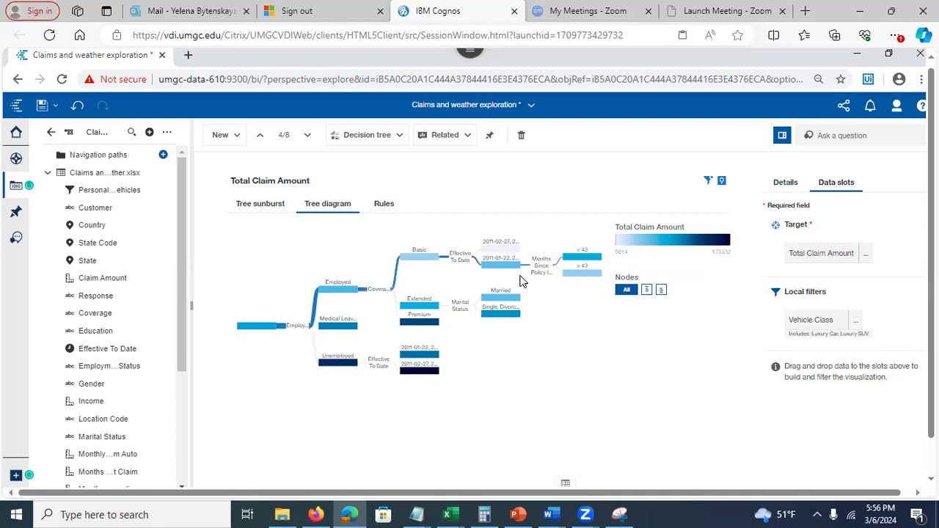
pyautogui.click(42, 105)
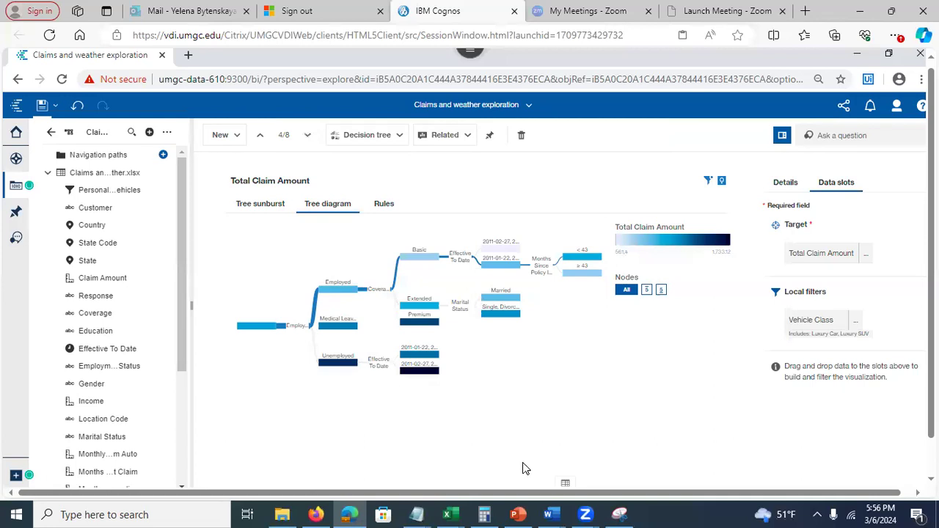
# - Switch to PowerPoint and consult slide 22, Exploration Interface, in the Intro to Cognos analytics presentation
pyautogui.click(517, 514)
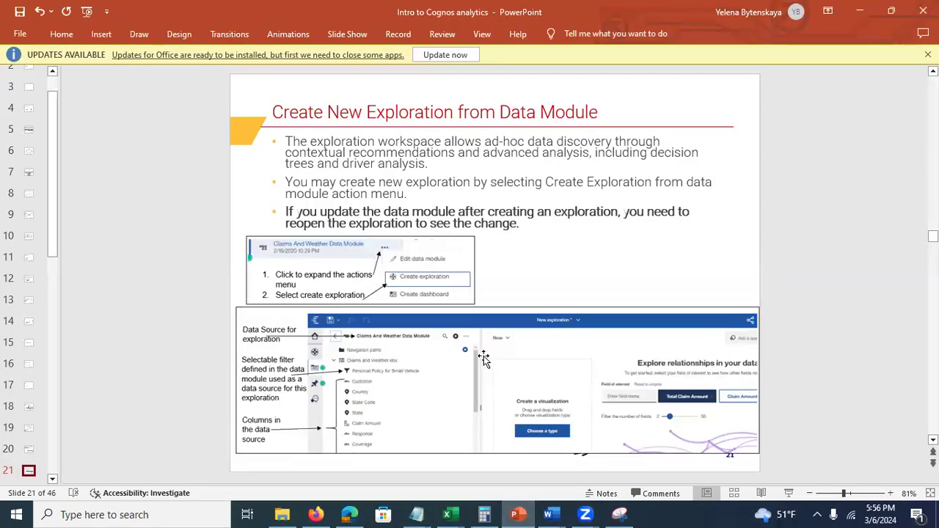
pyautogui.click(52, 472)
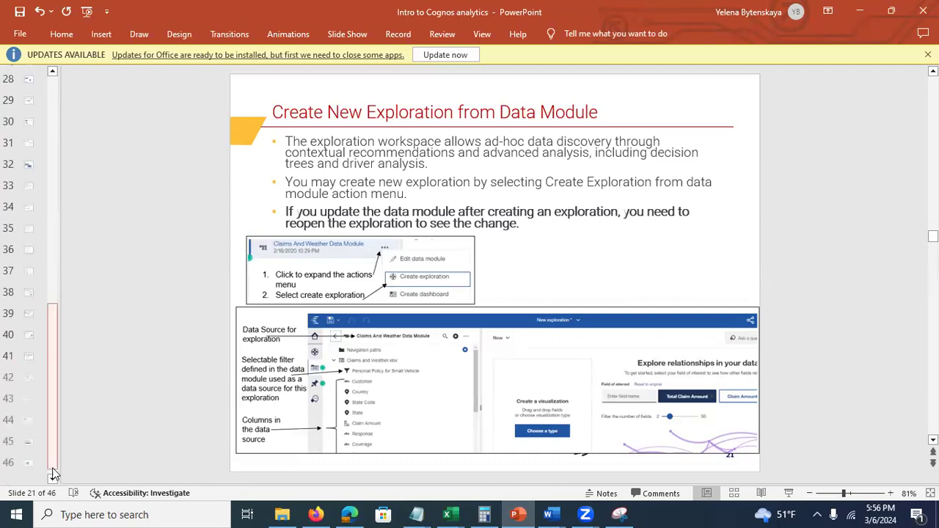
pyautogui.moveTo(57, 325); pyautogui.dragTo(58, 213)
pyautogui.click(27, 312)
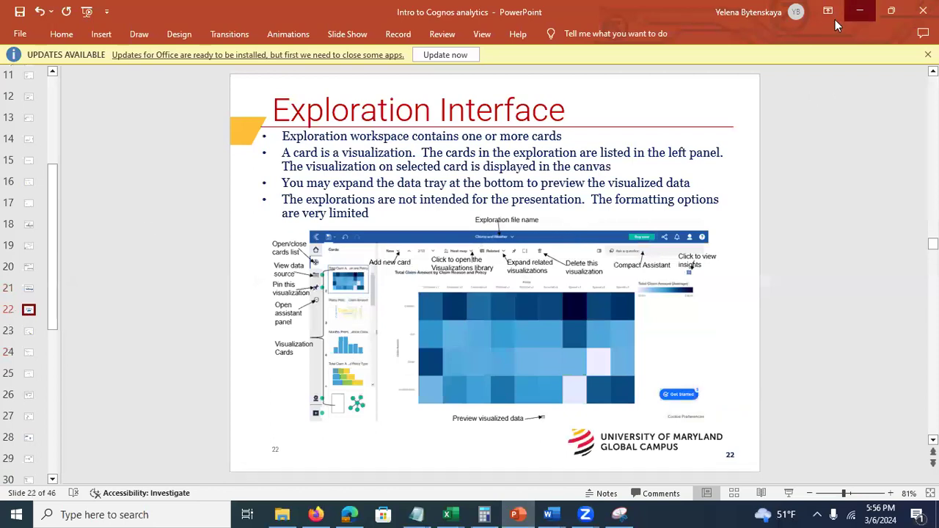
pyautogui.click(862, 11)
# - Open the heat map card of Total Claim Amount by Vehicle Class and EmploymentStatus and examine its data slots and details
pyautogui.click(16, 159)
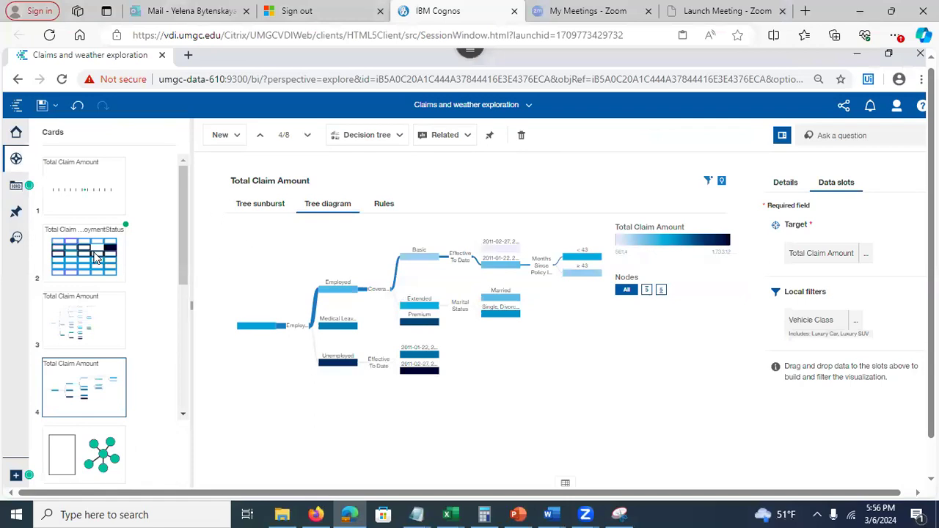
pyautogui.click(80, 261)
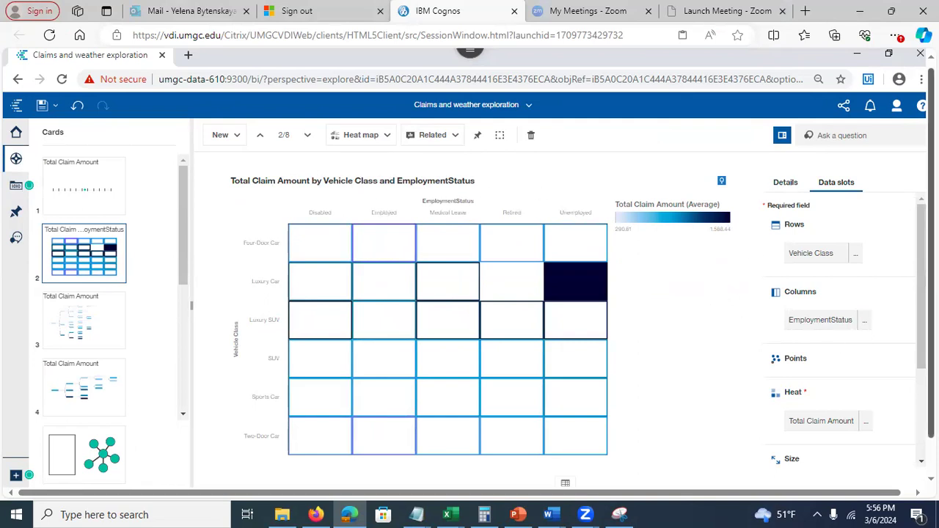
pyautogui.scroll(-1, 844, 330)
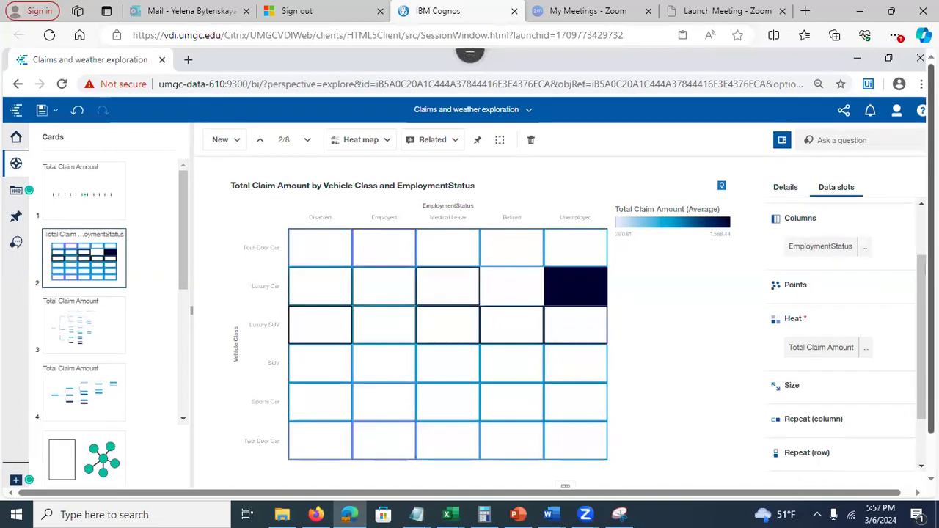
pyautogui.scroll(2, 916, 204)
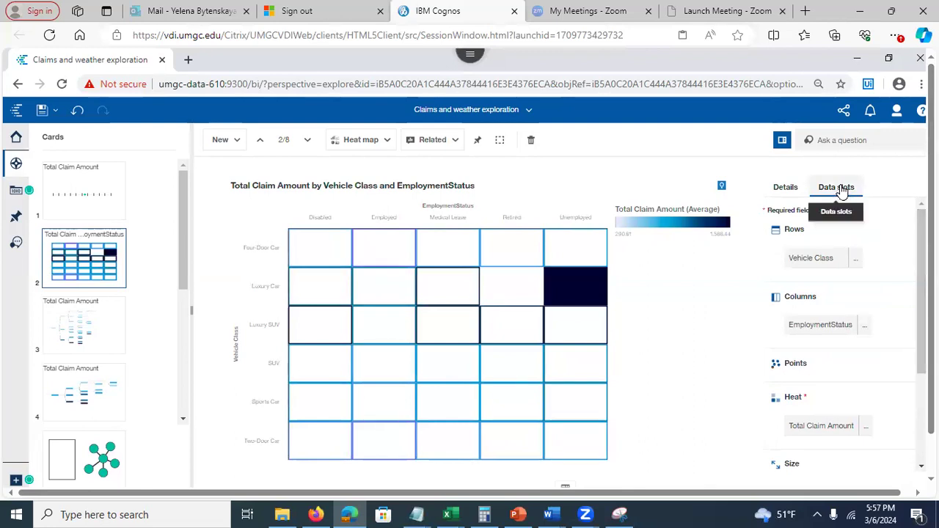
pyautogui.click(786, 192)
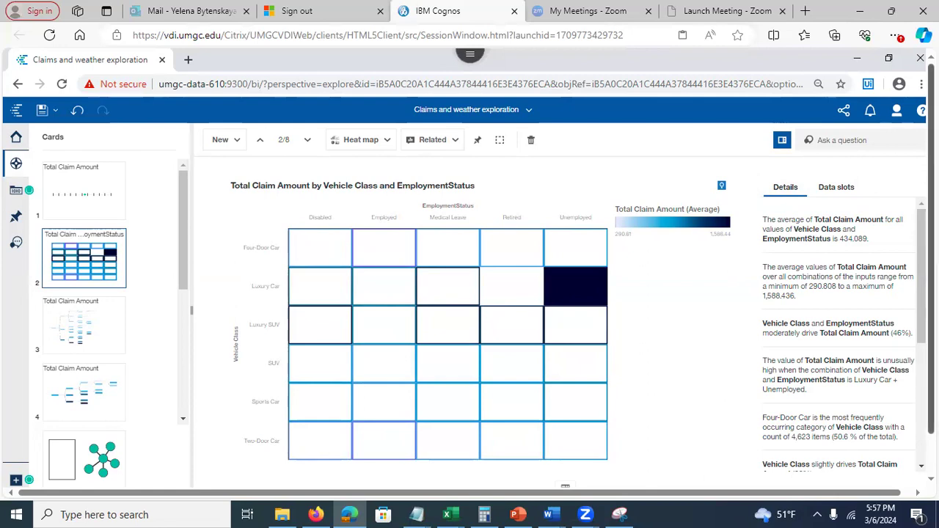
pyautogui.scroll(-5, 836, 331)
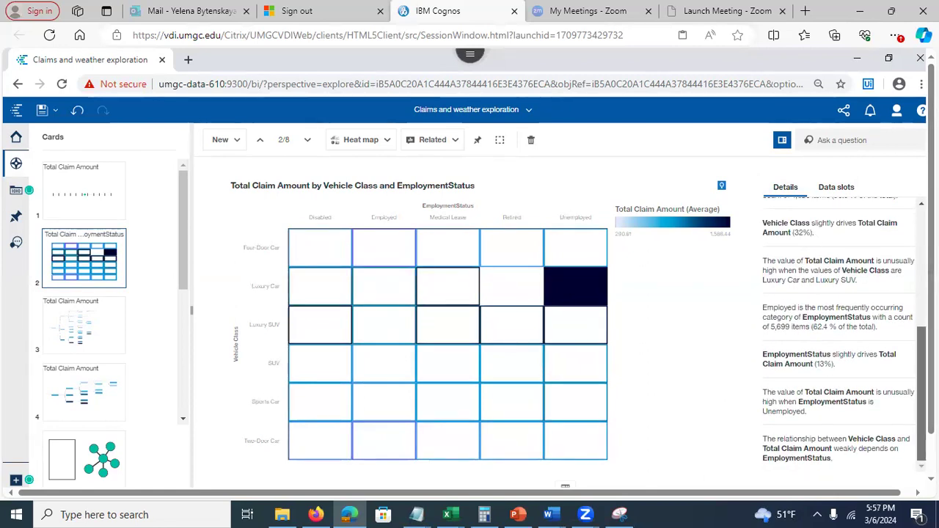
pyautogui.moveTo(922, 395); pyautogui.dragTo(922, 257)
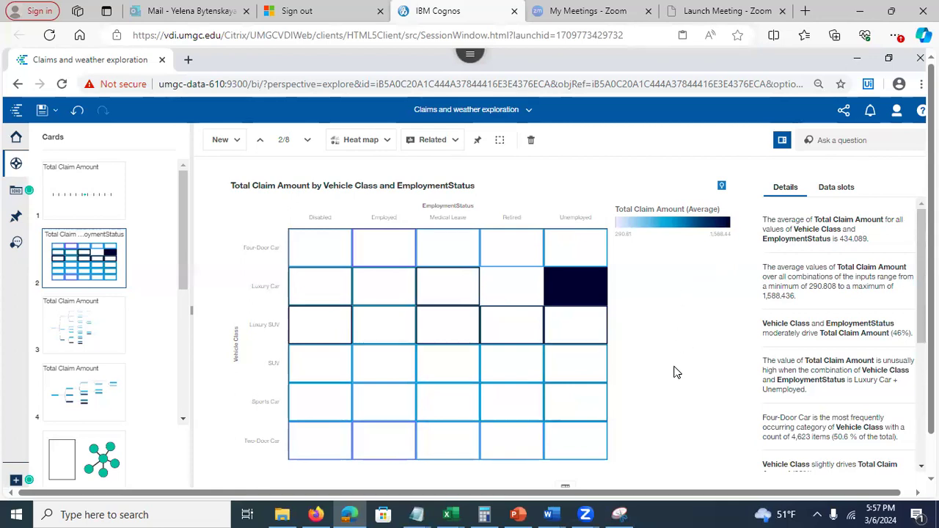
# - Preview the heat map's underlying visualization data and the Claims and weather data module
pyautogui.click(565, 488)
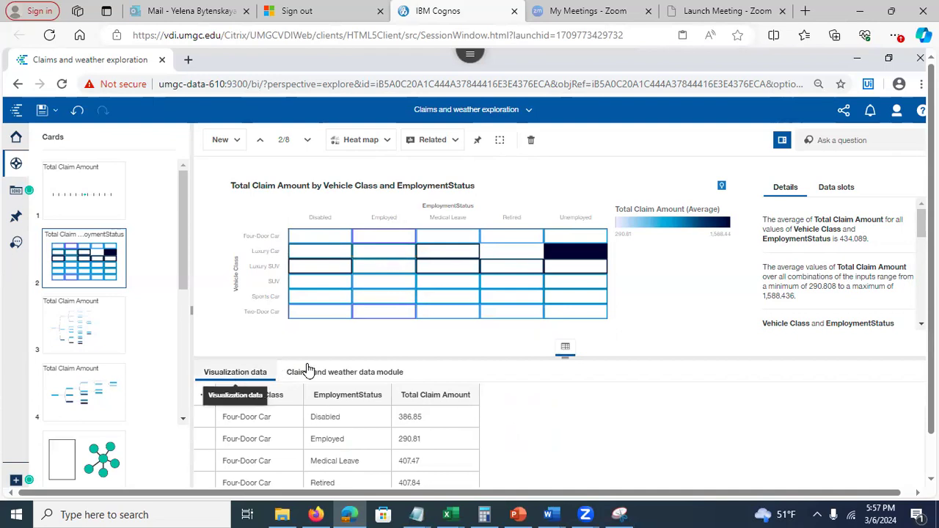
pyautogui.click(332, 376)
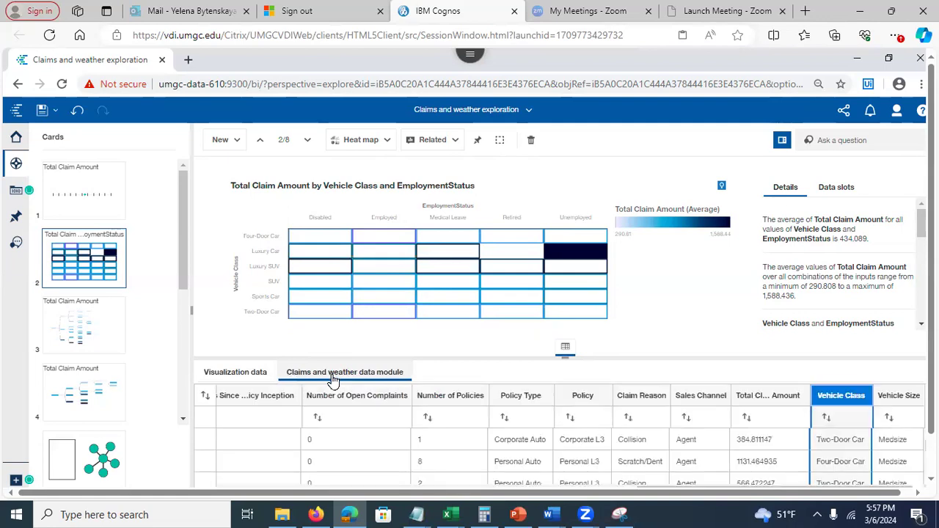
pyautogui.click(244, 378)
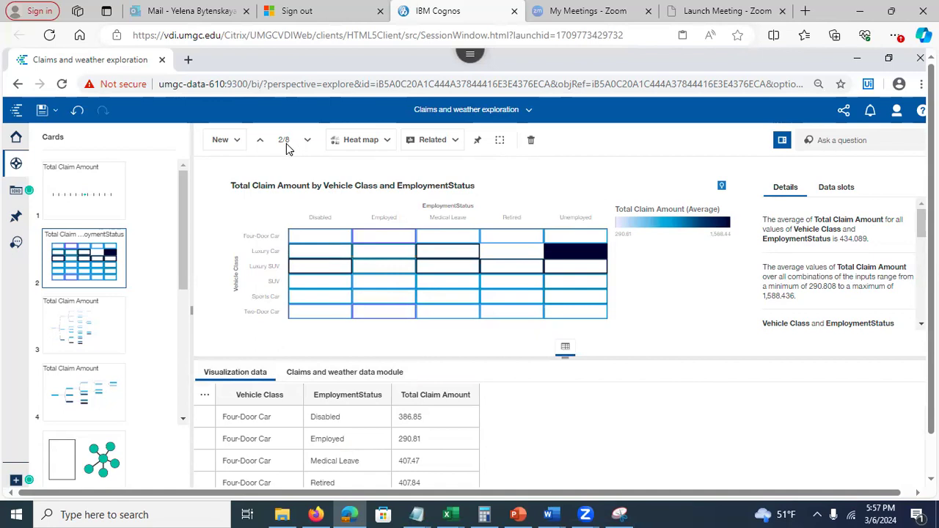
# - Change the heat map of Total Claim Amount to the recommended stacked bar visualization
pyautogui.click(382, 143)
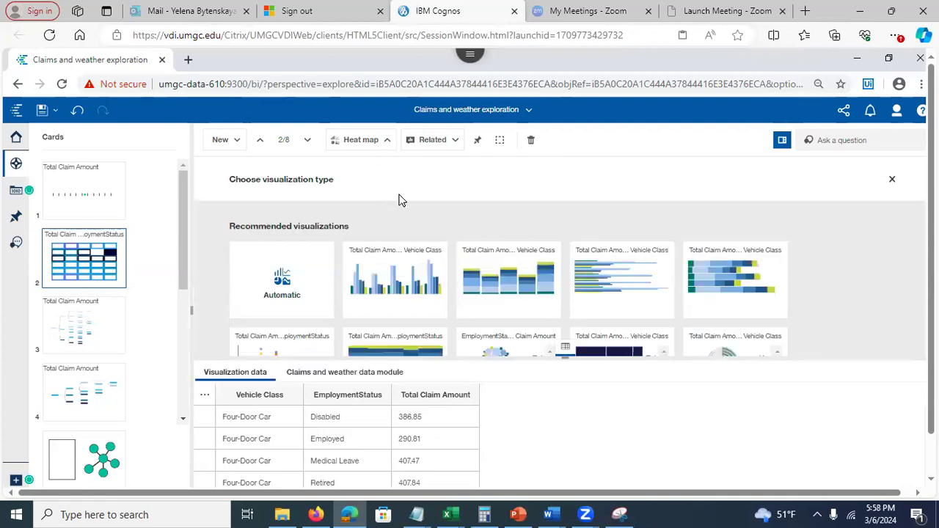
pyautogui.click(724, 273)
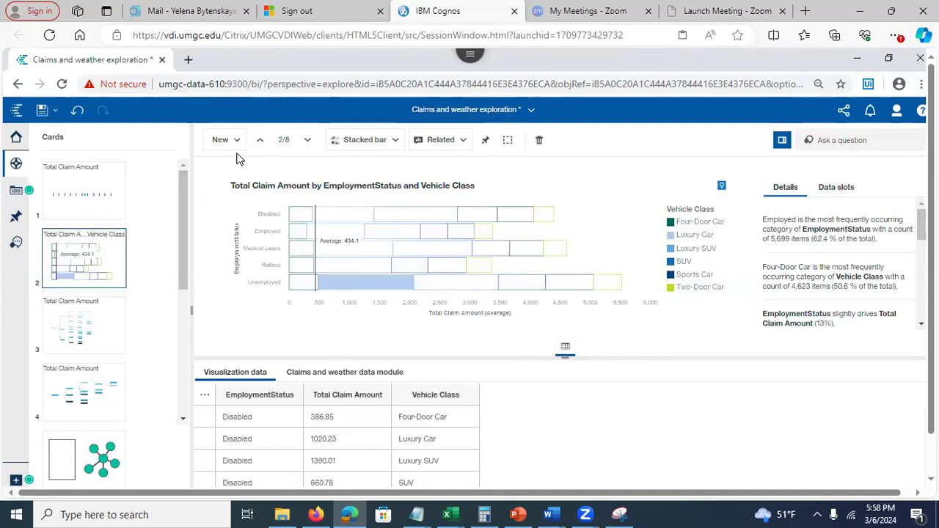
# - Undo the stacked bar change on the heat map card and add the related visualization Income by EmploymentStatus to the cards
pyautogui.click(76, 111)
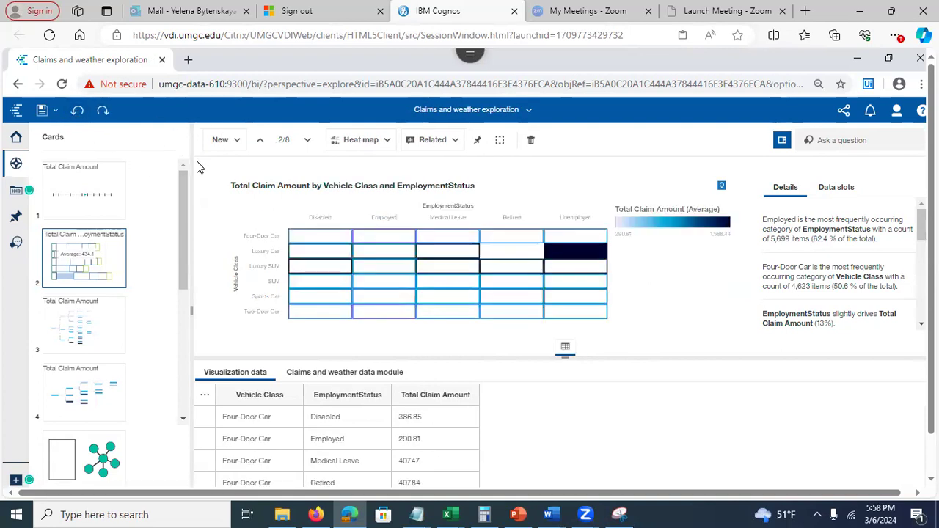
pyautogui.click(448, 140)
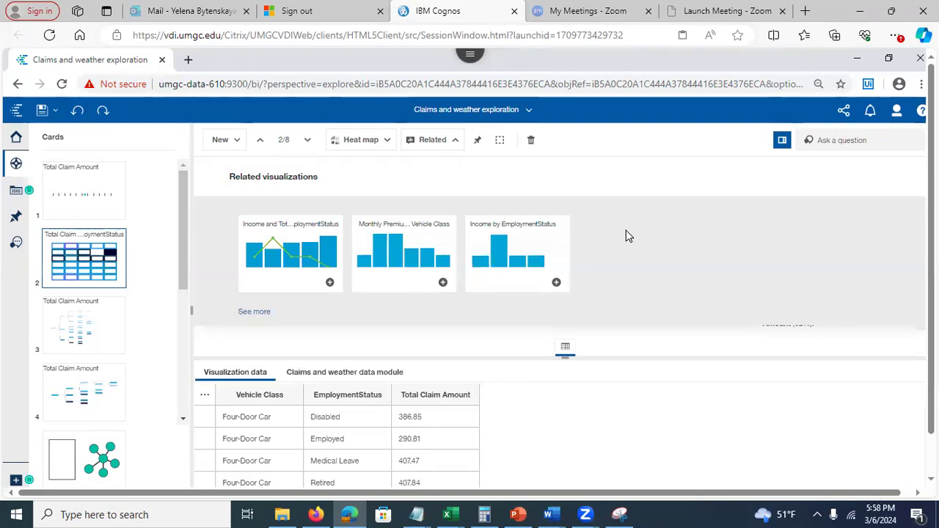
pyautogui.click(556, 284)
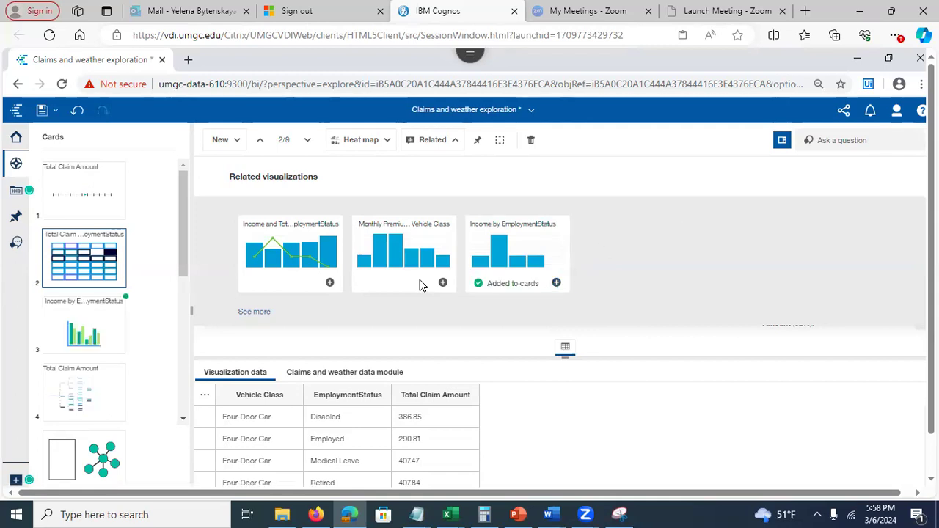
# - Open the Income by EmploymentStatus card and replace EmploymentStatus with State in its Bars data slot
pyautogui.click(74, 328)
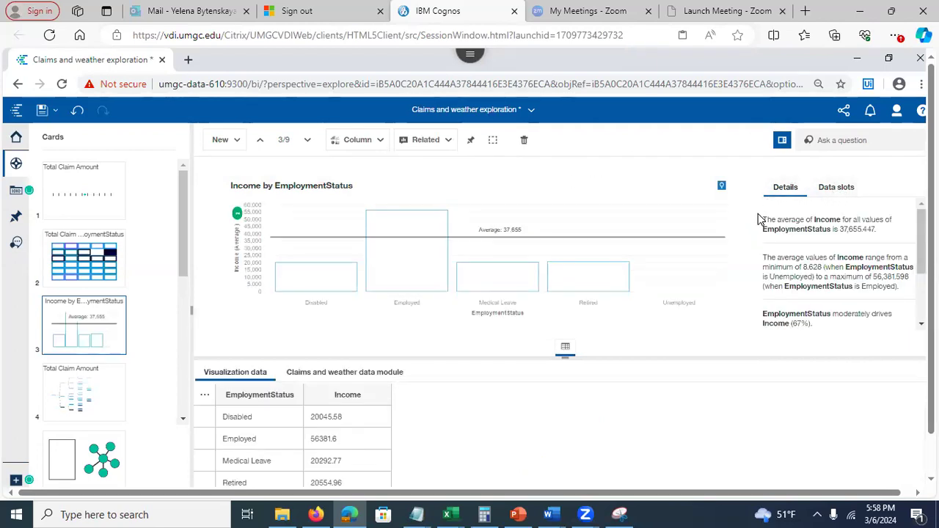
pyautogui.click(837, 188)
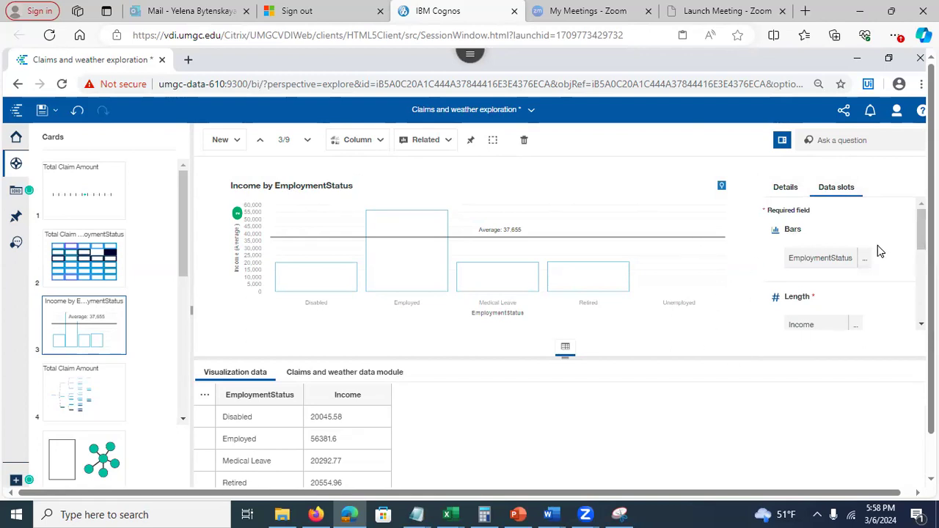
pyautogui.click(16, 195)
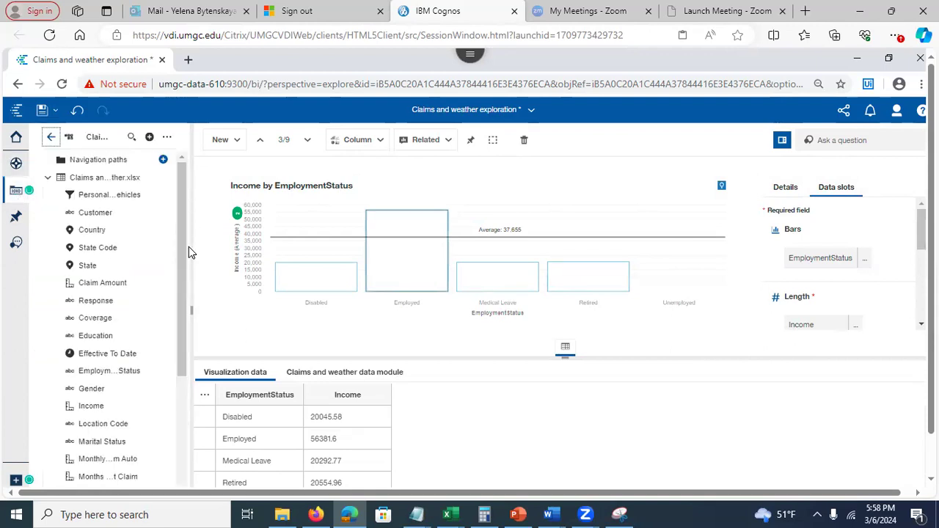
pyautogui.click(865, 258)
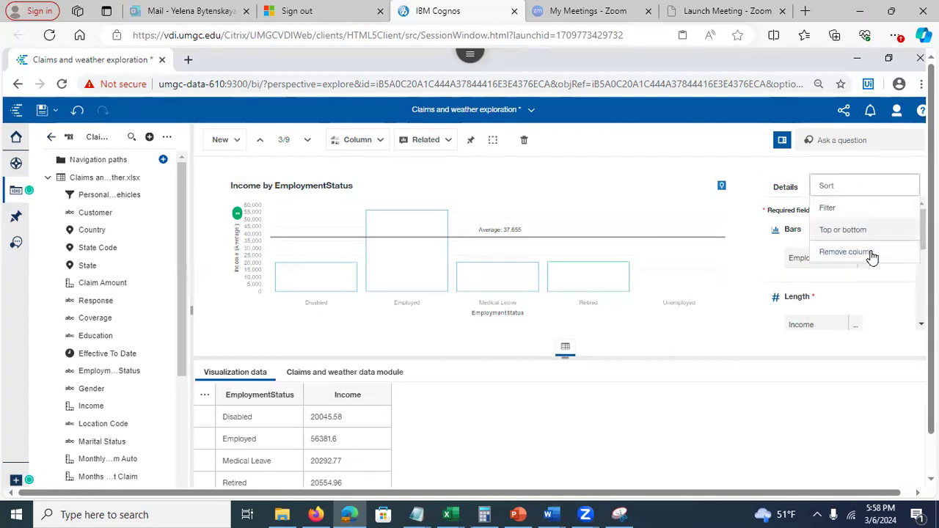
pyautogui.click(725, 446)
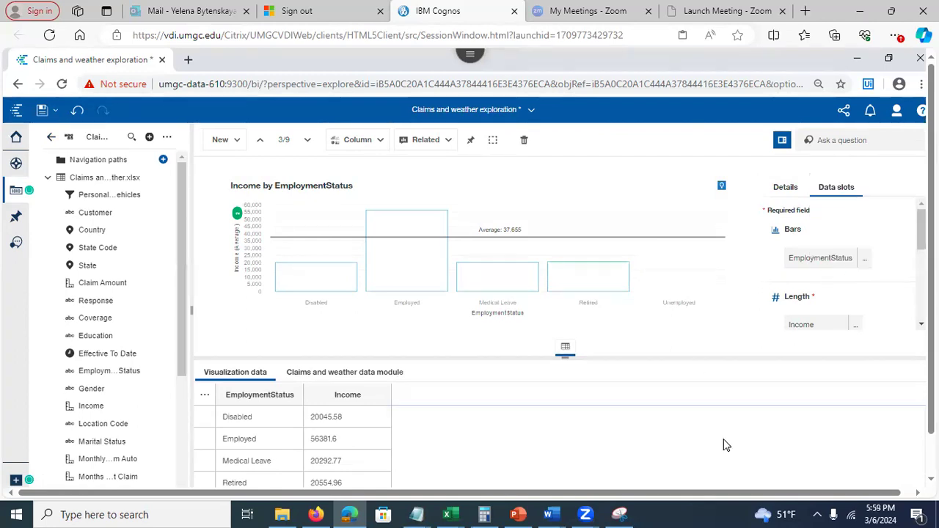
pyautogui.click(864, 258)
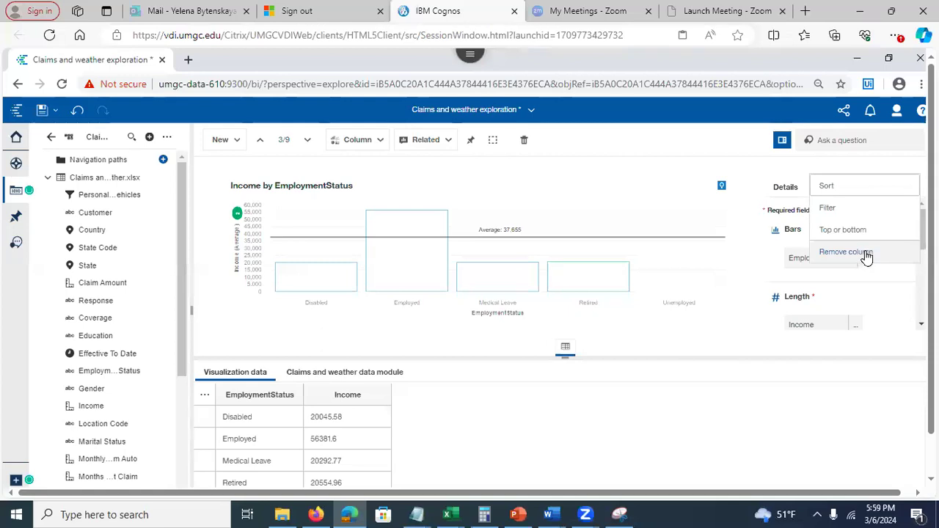
pyautogui.click(845, 251)
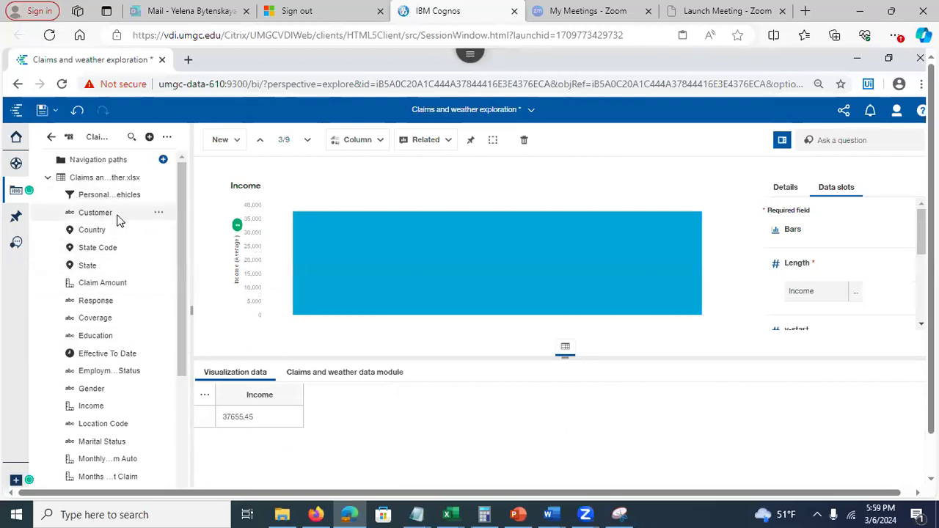
pyautogui.moveTo(94, 268); pyautogui.dragTo(822, 232)
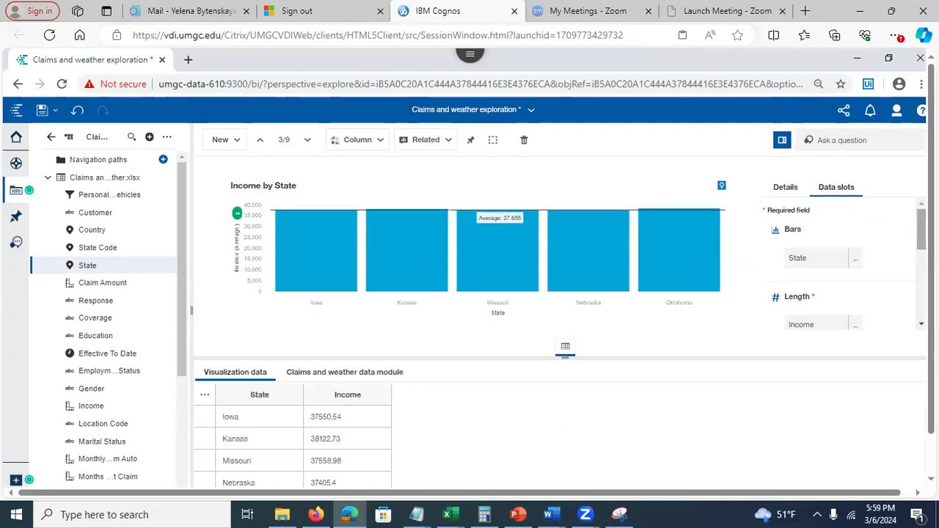
# - Add the Personal policy for small vehicles filter to the Income by State card's local filters and review its data slots
pyautogui.moveTo(921, 221); pyautogui.dragTo(836, 320)
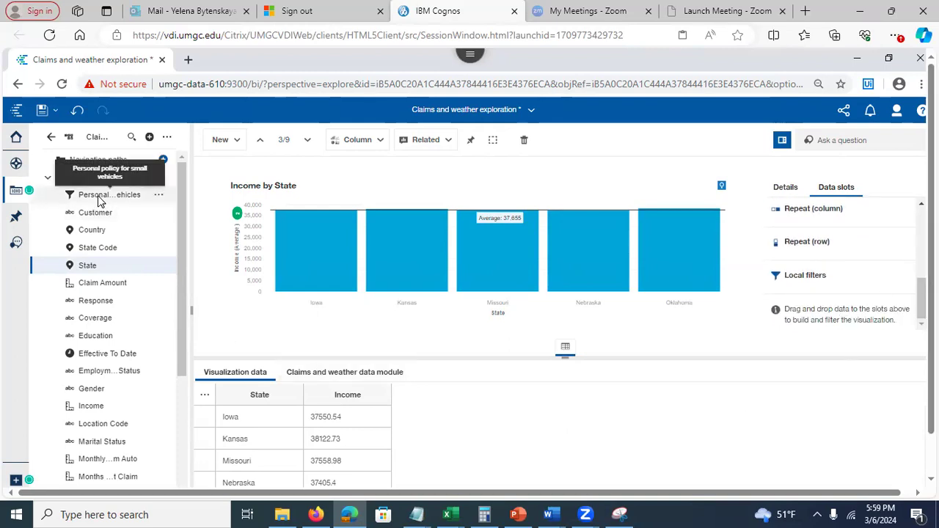
pyautogui.moveTo(96, 198); pyautogui.dragTo(806, 275)
pyautogui.scroll(3, 910, 250)
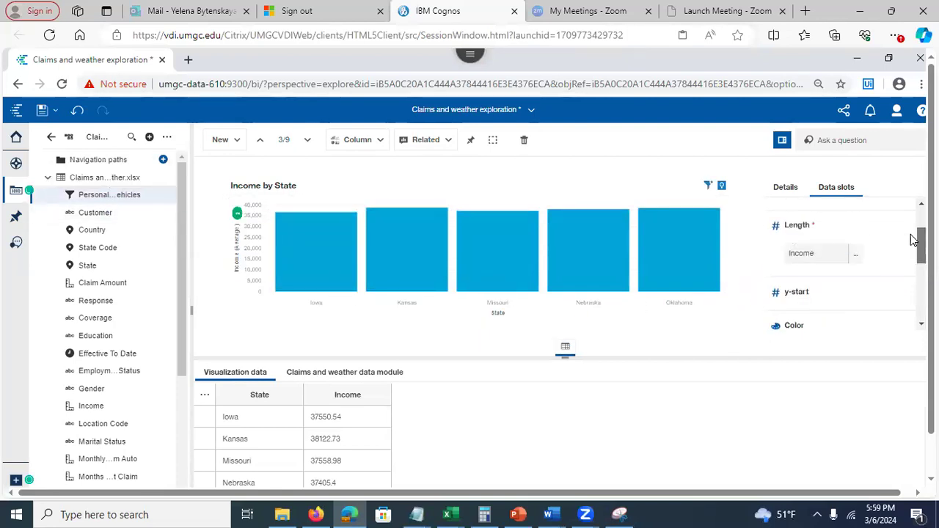
pyautogui.scroll(1, 906, 221)
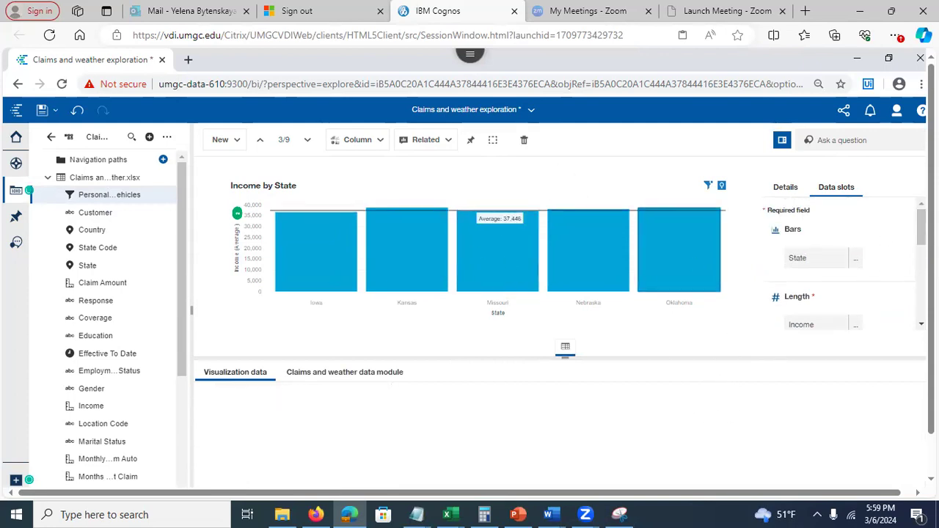
pyautogui.scroll(-5, 844, 264)
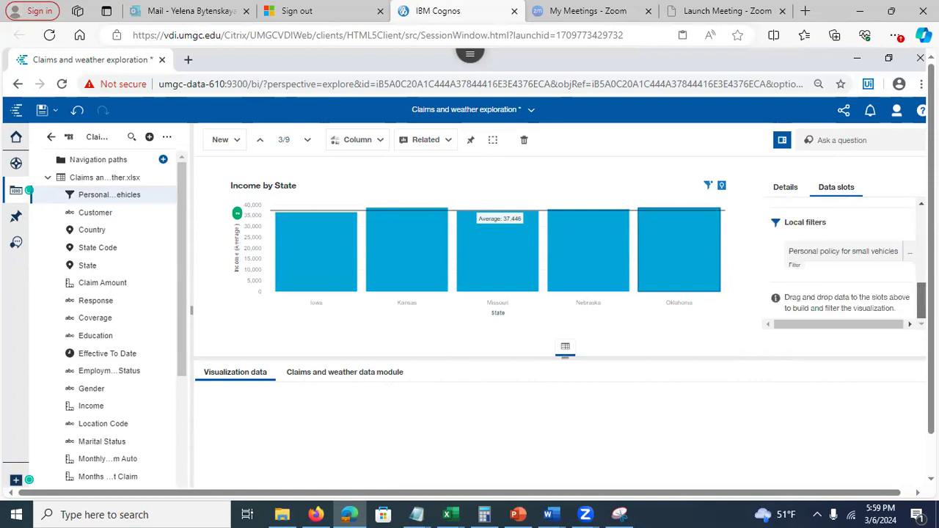
pyautogui.scroll(2, 788, 333)
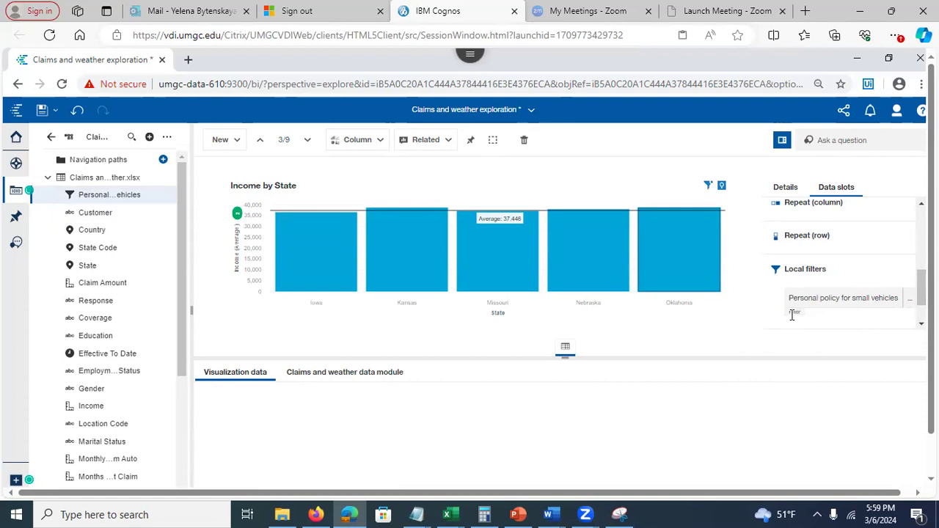
pyautogui.moveTo(237, 215)
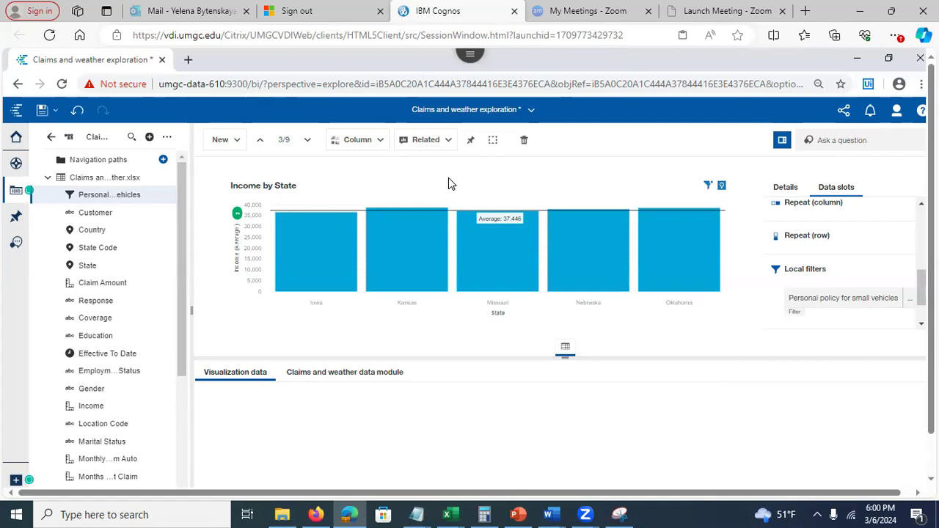
# - Save the exploration and delete the Income by State card
pyautogui.click(42, 110)
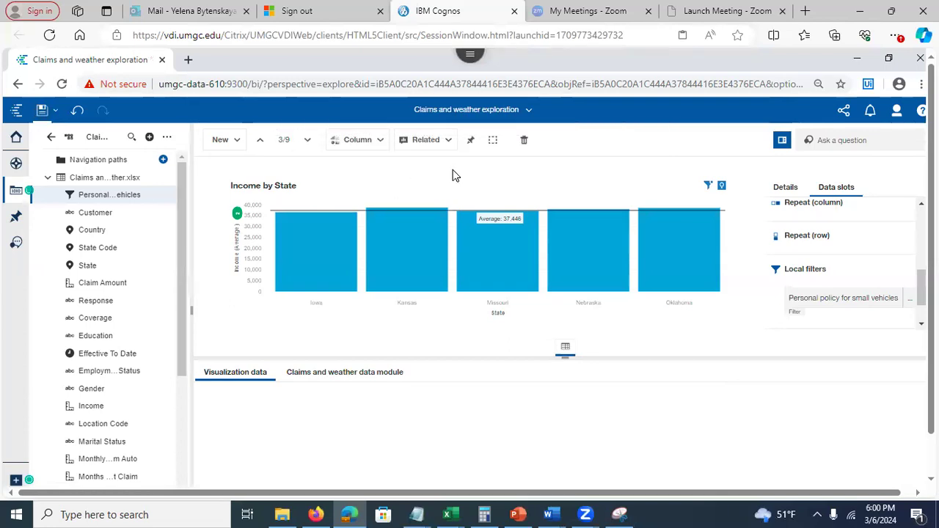
pyautogui.click(525, 141)
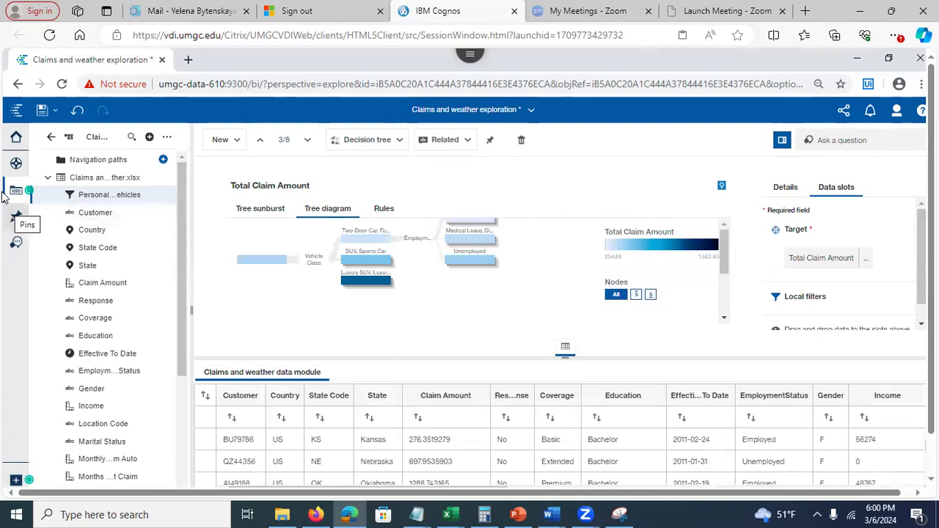
# - Ask the assistant for "data", expand the list of sources and browse through it
pyautogui.click(16, 244)
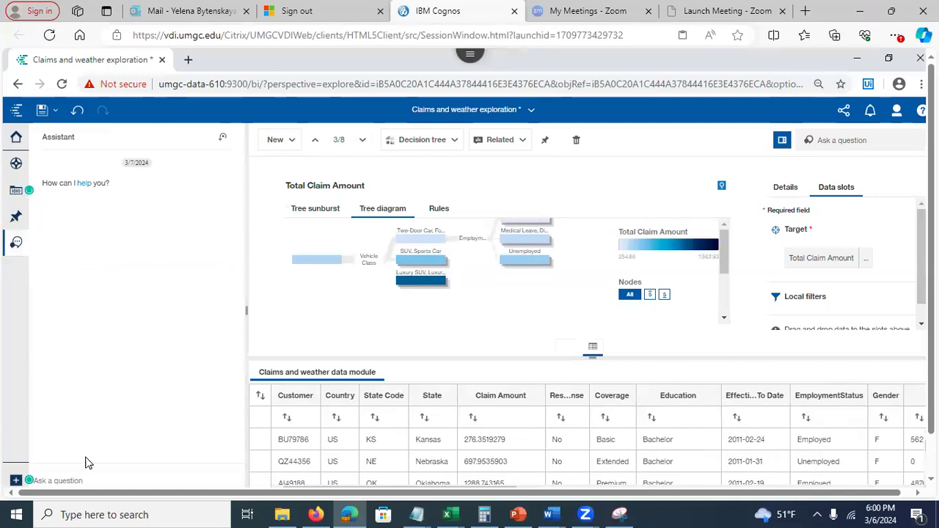
pyautogui.write('da')
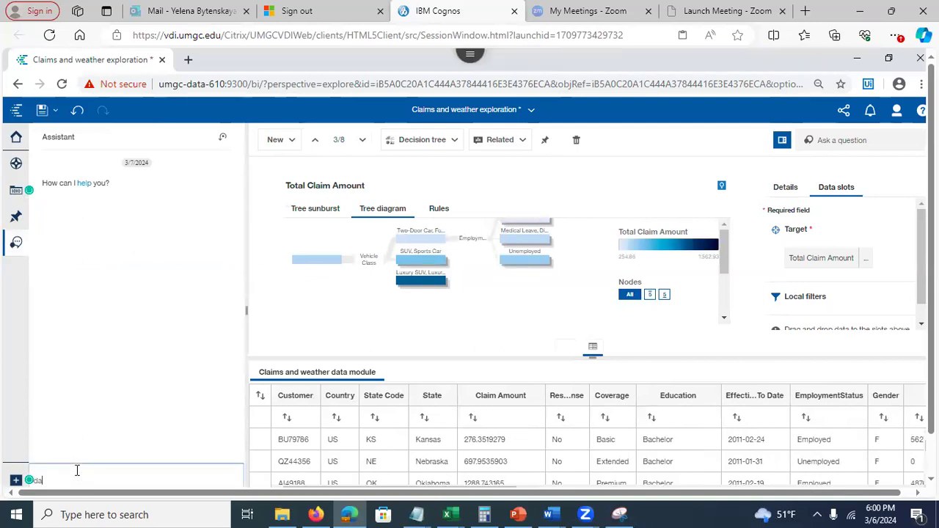
pyautogui.press('Return')
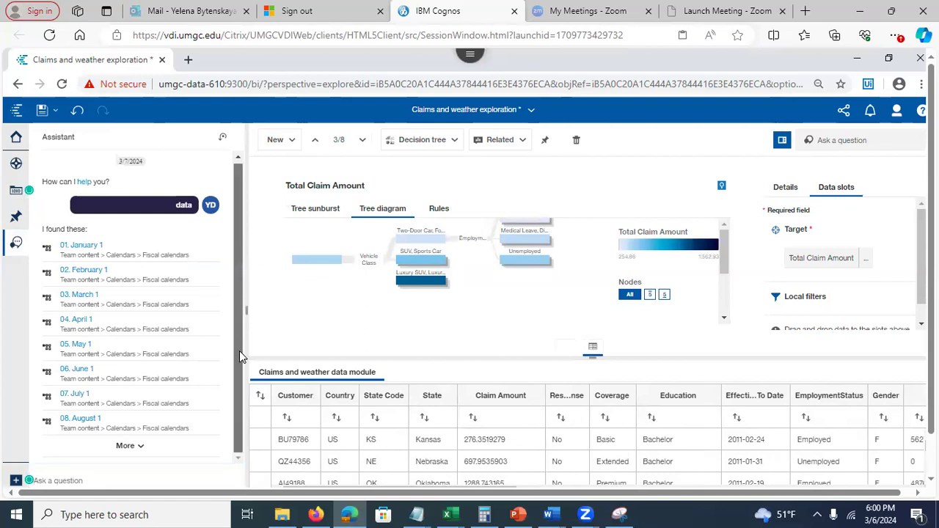
pyautogui.click(138, 450)
pyautogui.scroll(-5, 244, 262)
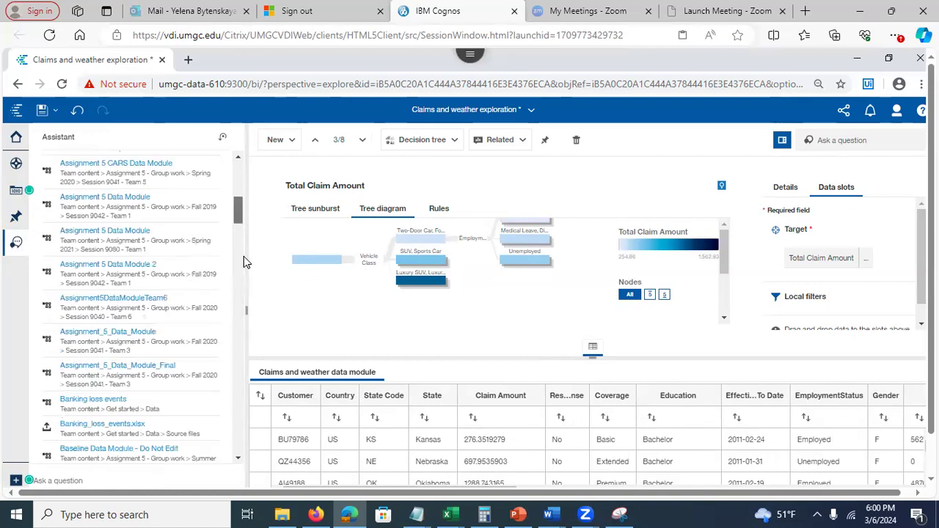
pyautogui.scroll(10, 243, 262)
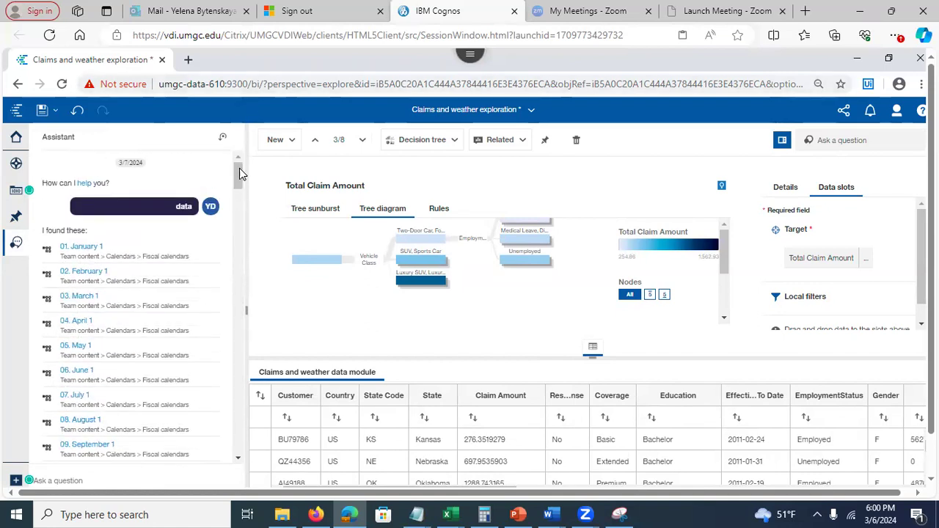
pyautogui.scroll(-1, 239, 182)
pyautogui.moveTo(240, 182); pyautogui.dragTo(251, 274)
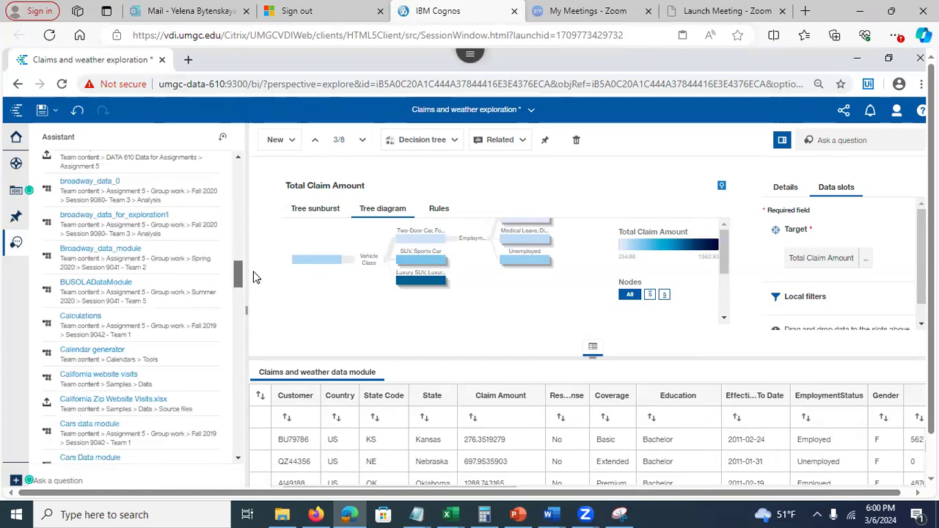
# - Ask the assistant for "data claims and weather" and look back through the conversation
pyautogui.write('data clai')
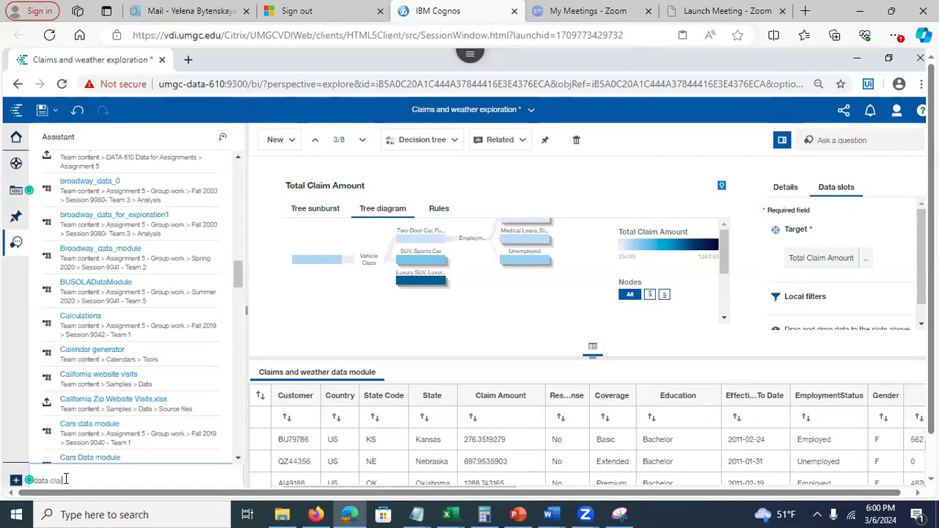
pyautogui.write('ms and weather')
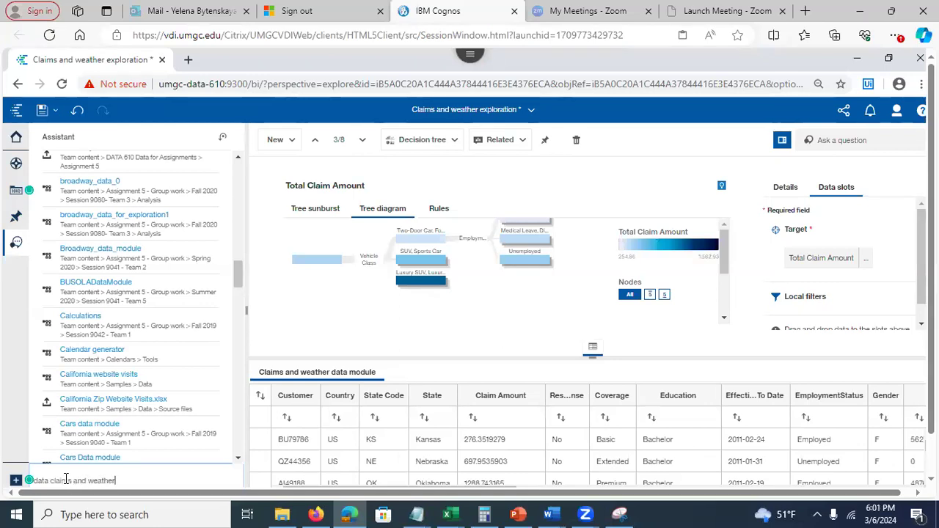
pyautogui.press('Return')
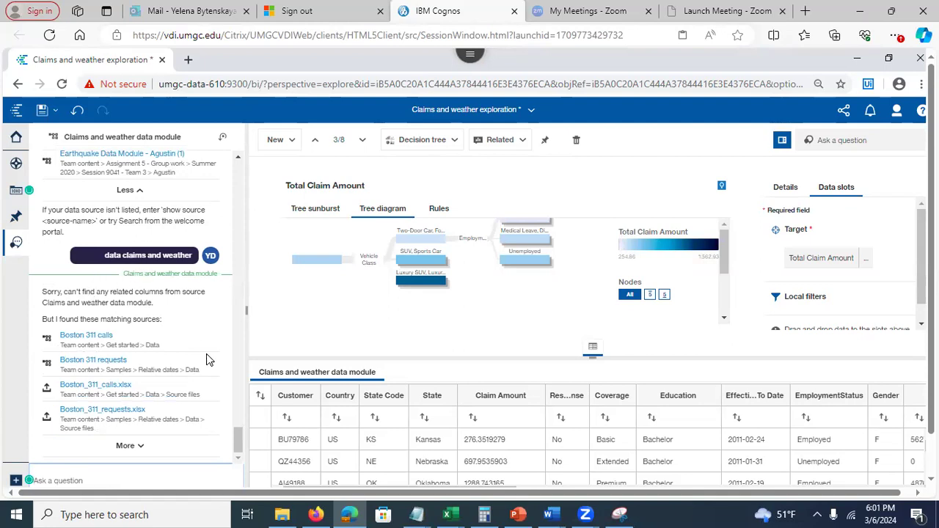
pyautogui.moveTo(237, 438); pyautogui.dragTo(265, 136)
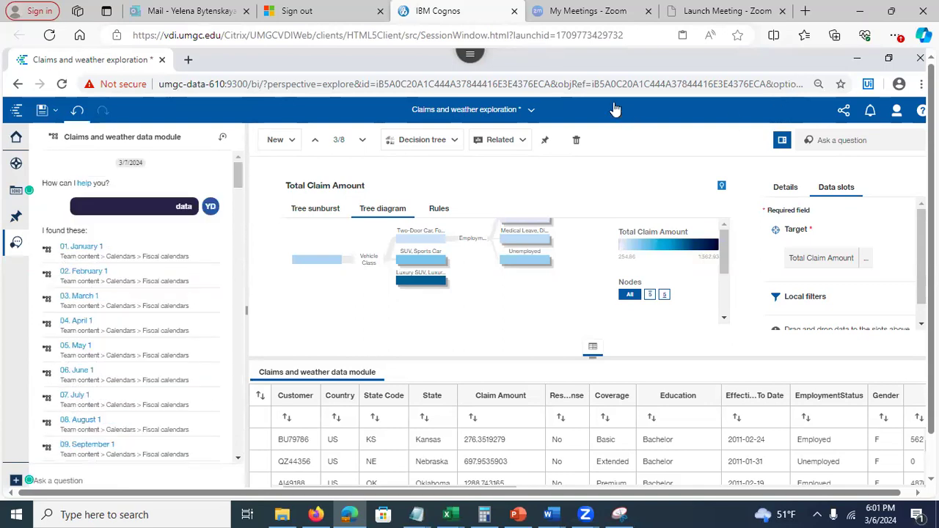
# - Save the exploration, switch to PowerPoint and open slide 23 of the Intro to Cognos analytics presentation
pyautogui.click(42, 116)
pyautogui.click(519, 514)
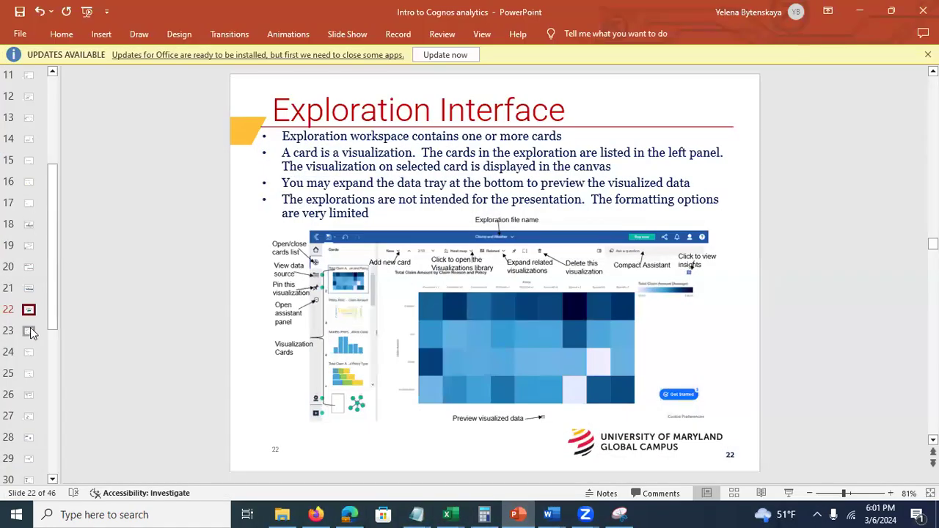
pyautogui.click(30, 331)
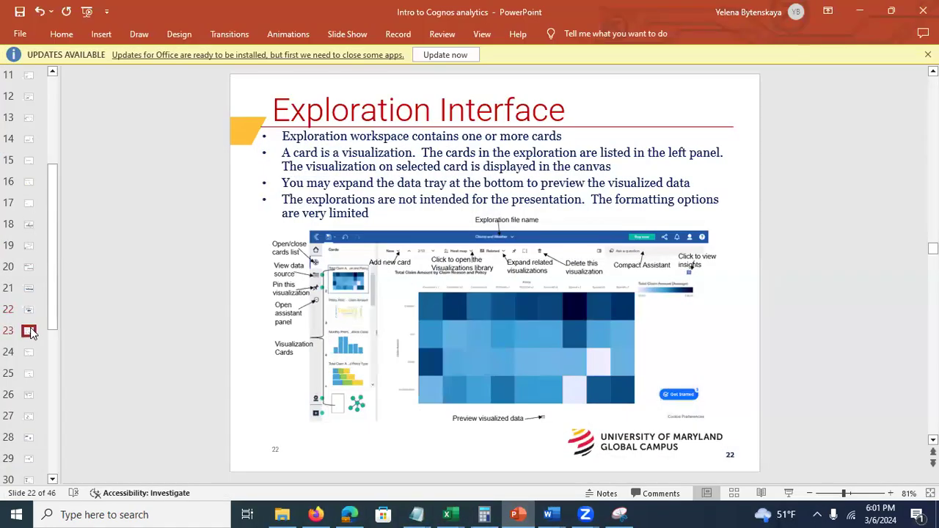
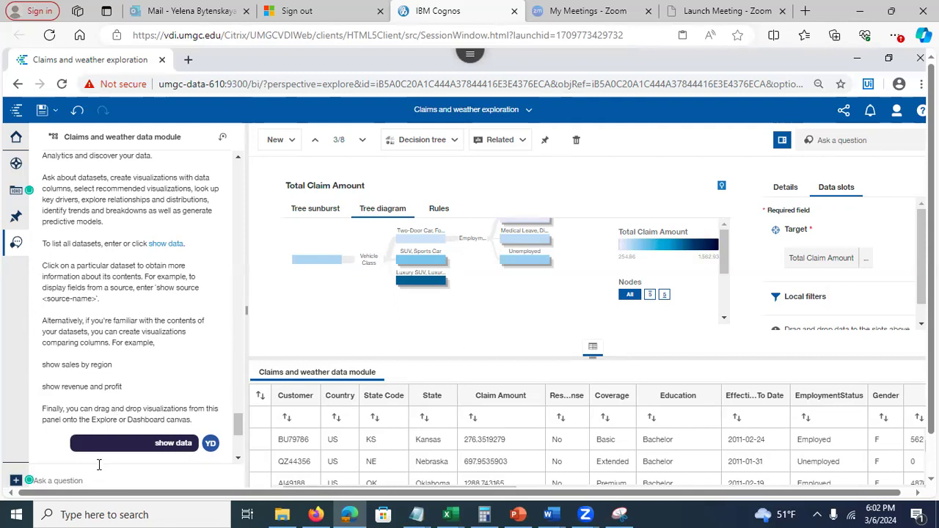
# - Switch to PowerPoint and consult slide 27, Using Assistant to Check Columns Information
pyautogui.click(518, 515)
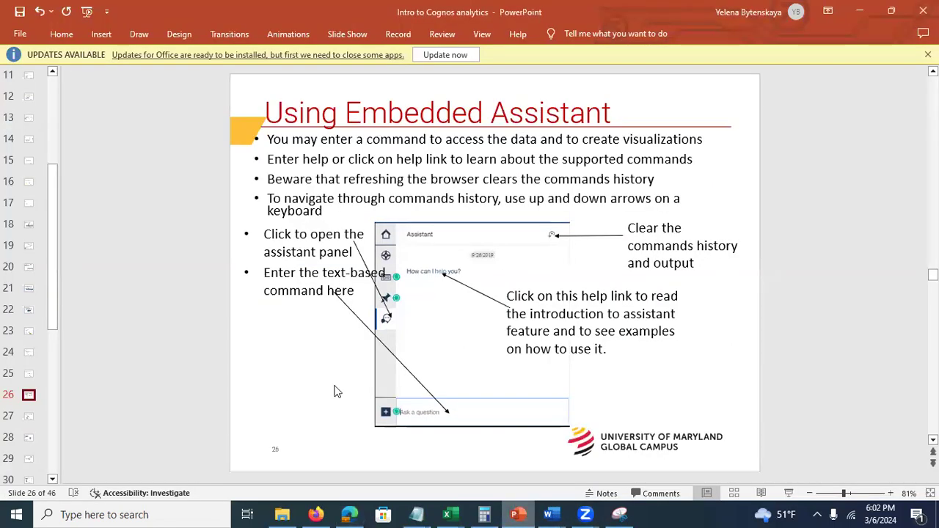
pyautogui.click(31, 417)
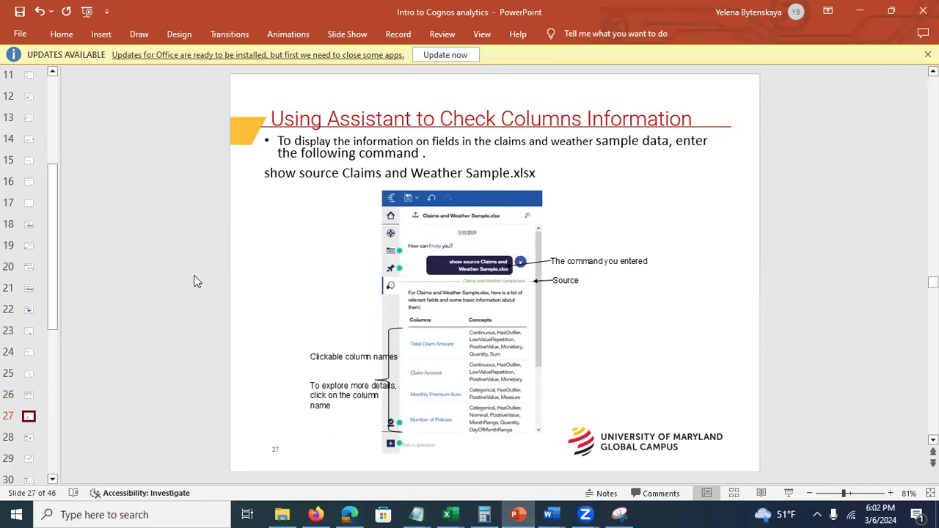
# - Switch to Cognos, ask the assistant "show source claims and weather", and request the list of available sources
pyautogui.hotkey('alt', 'Tab')
pyautogui.click(102, 481)
pyautogui.write('show source c')
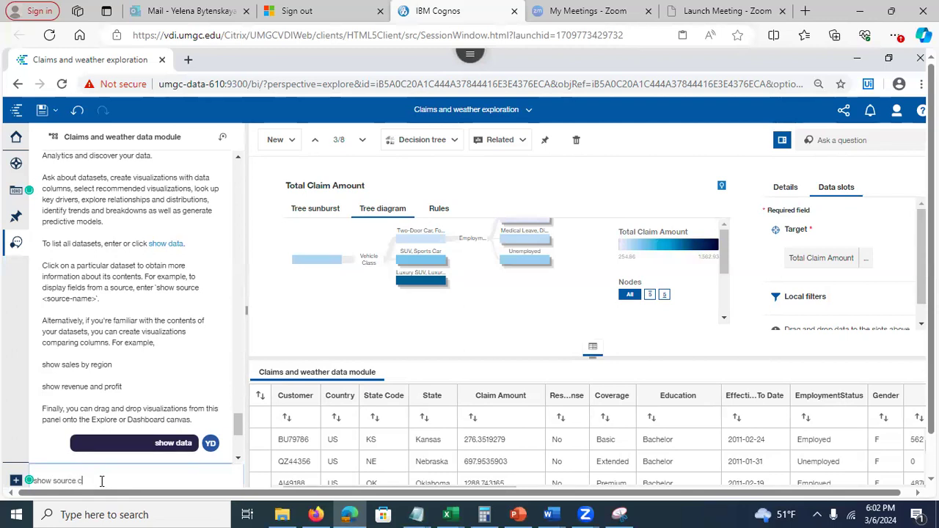
pyautogui.write('laims and ')
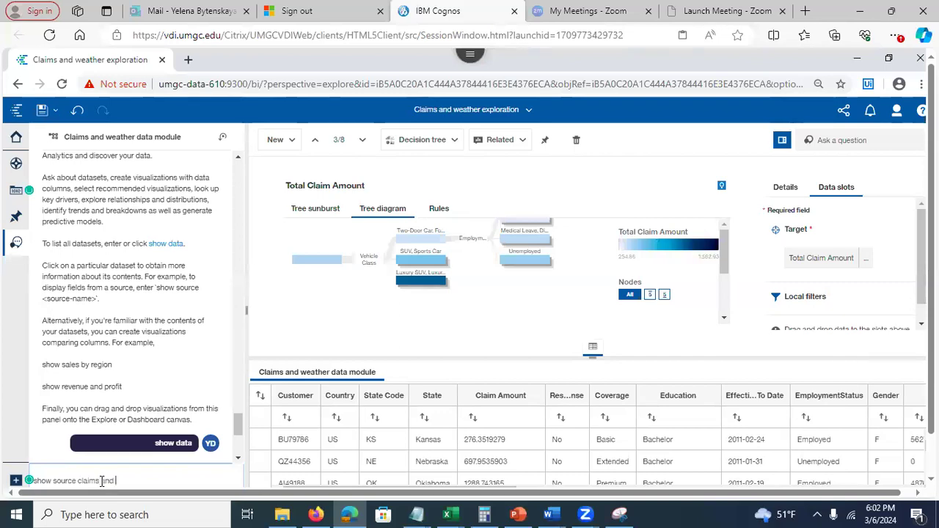
pyautogui.write('weather')
pyautogui.press('Return')
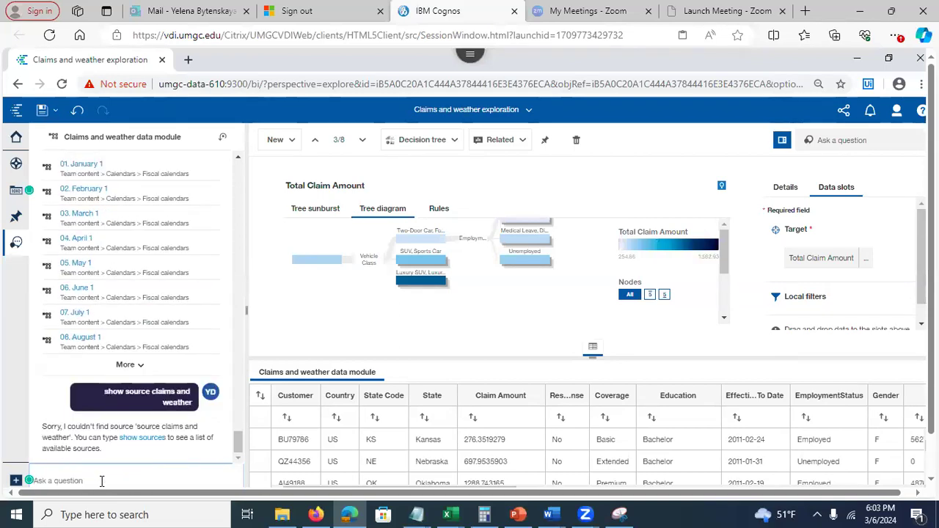
pyautogui.click(136, 438)
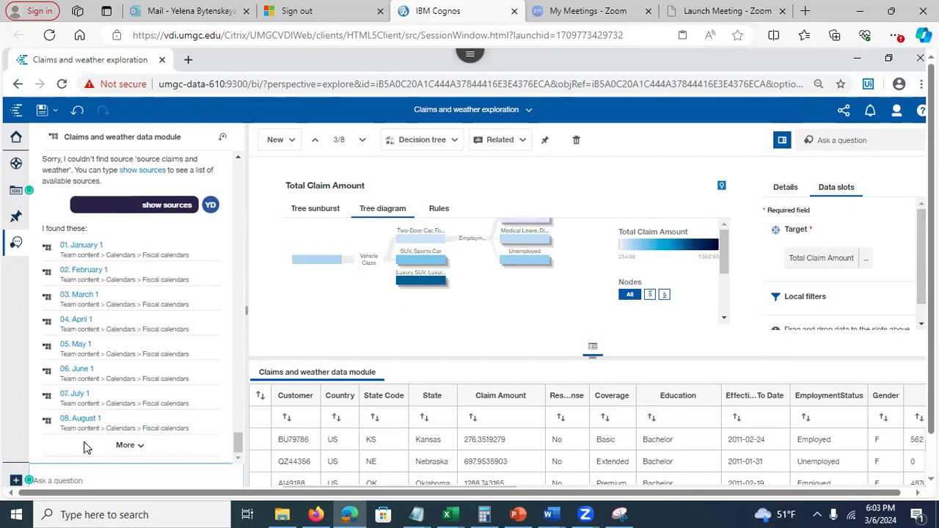
pyautogui.click(57, 478)
pyautogui.write('sho')
pyautogui.press('BackSpace')
pyautogui.press('BackSpace')
pyautogui.press('BackSpace')
# - Expand the list of sources and show the fields of the Claims and Weather data module stored under Walk-through Data
pyautogui.click(138, 445)
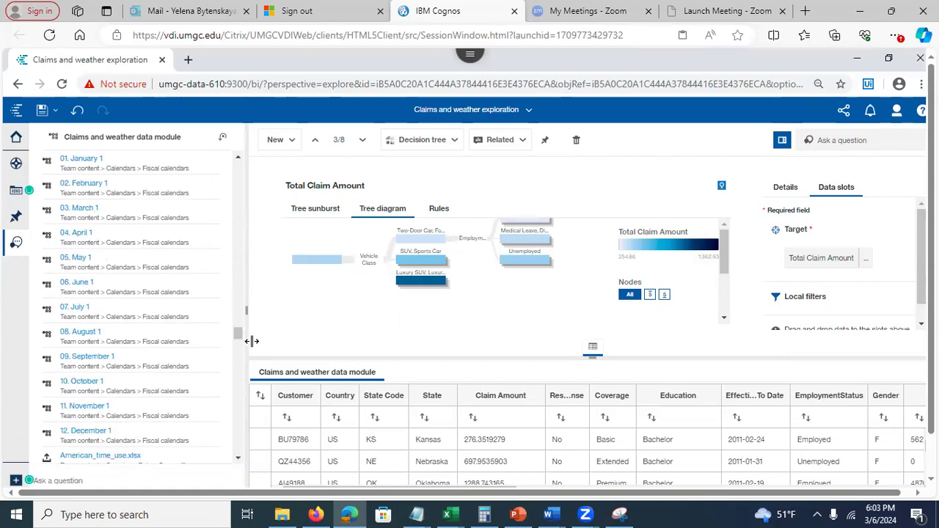
pyautogui.click(238, 458)
pyautogui.click(237, 458)
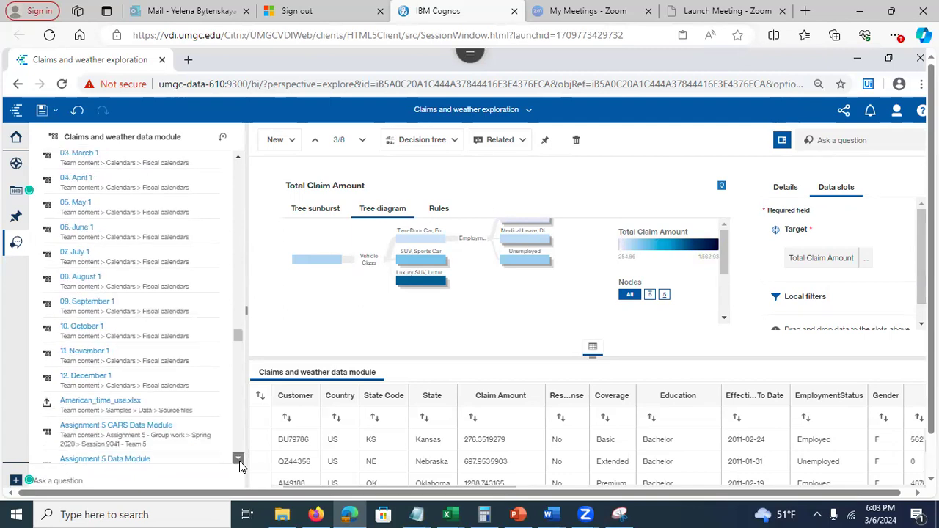
pyautogui.click(237, 458)
pyautogui.click(238, 458)
pyautogui.click(238, 458)
pyautogui.click(238, 458)
pyautogui.click(238, 458)
pyautogui.click(237, 458)
pyautogui.click(238, 458)
pyautogui.click(238, 458)
pyautogui.click(238, 458)
pyautogui.click(238, 458)
pyautogui.click(238, 458)
pyautogui.click(237, 458)
pyautogui.click(238, 458)
pyautogui.click(238, 458)
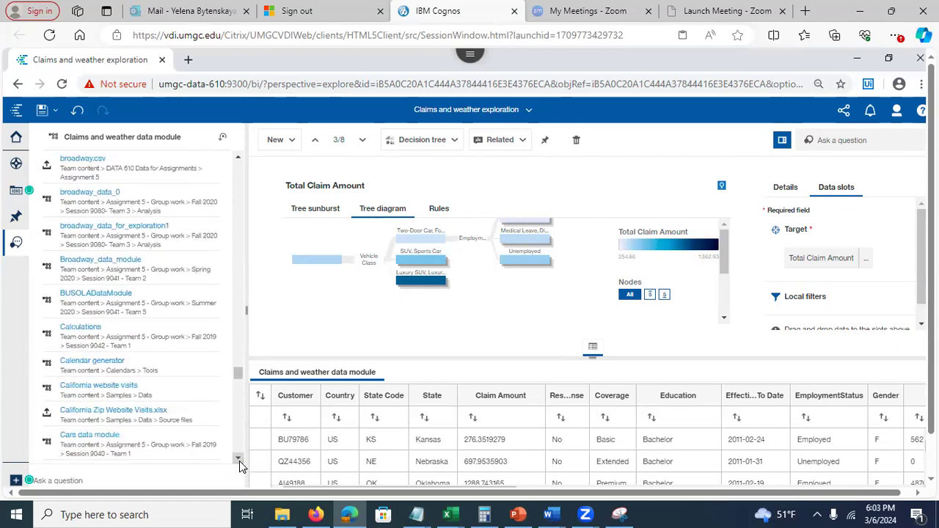
pyautogui.click(238, 458)
pyautogui.click(238, 459)
pyautogui.click(238, 458)
pyautogui.click(238, 459)
pyautogui.click(237, 459)
pyautogui.click(238, 458)
pyautogui.click(238, 458)
pyautogui.click(238, 459)
pyautogui.click(237, 459)
pyautogui.click(238, 459)
pyautogui.click(237, 458)
pyautogui.click(238, 459)
pyautogui.click(238, 459)
pyautogui.click(237, 459)
pyautogui.click(237, 458)
pyautogui.click(238, 459)
pyautogui.click(239, 461)
pyautogui.click(240, 461)
pyautogui.click(239, 461)
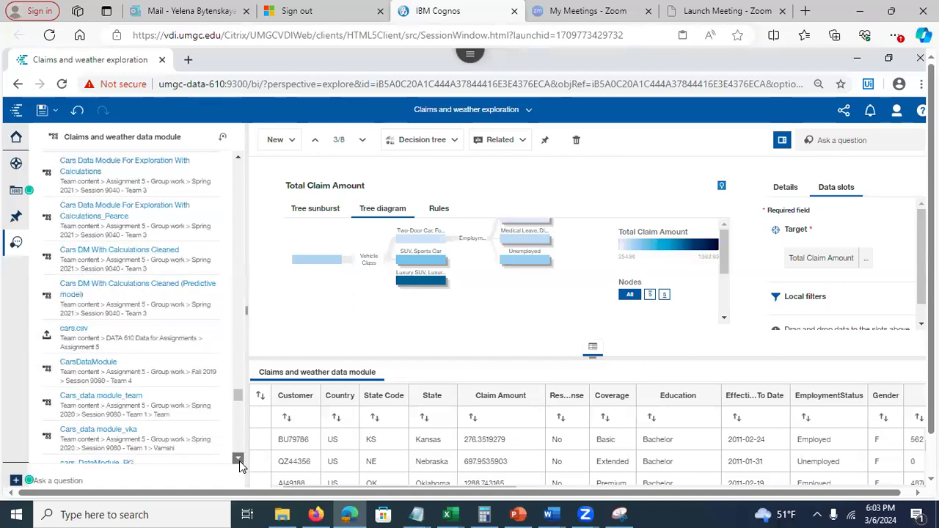
pyautogui.click(239, 461)
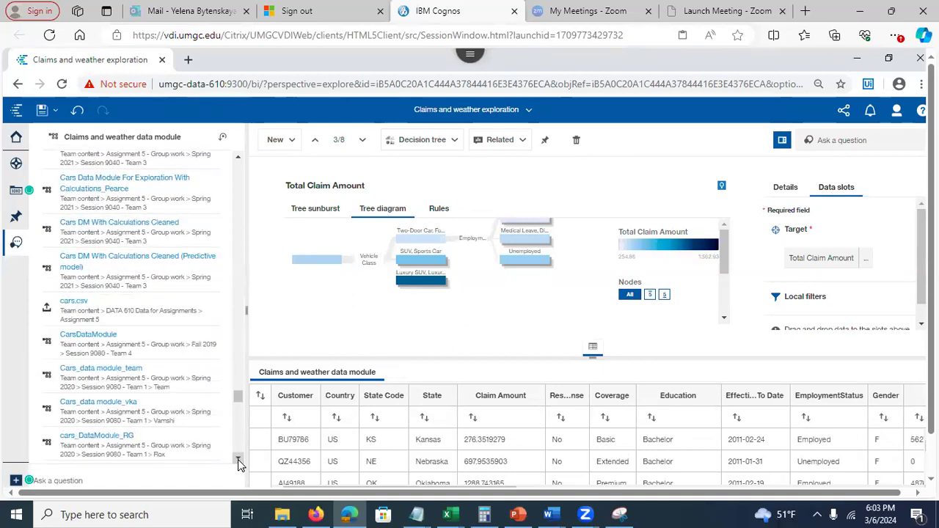
pyautogui.click(238, 459)
pyautogui.click(238, 460)
pyautogui.click(238, 459)
pyautogui.click(238, 459)
pyautogui.click(238, 459)
pyautogui.click(238, 459)
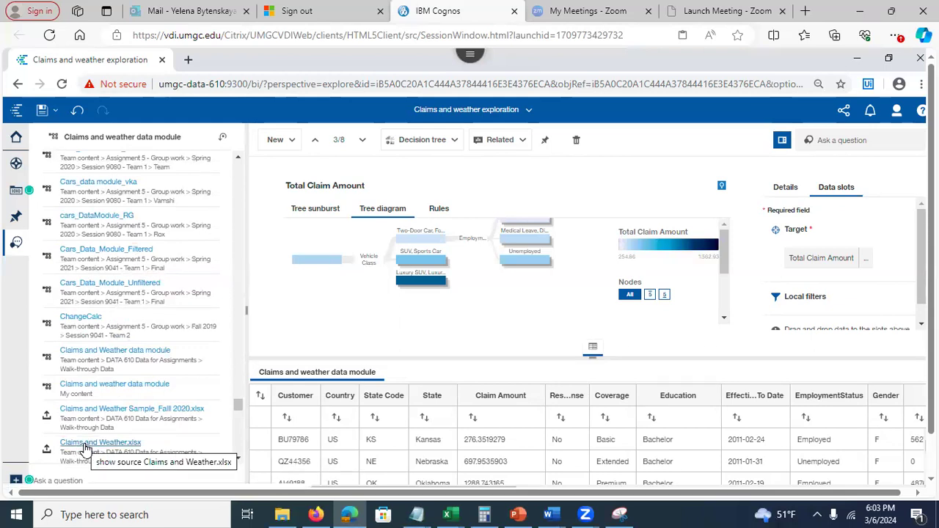
pyautogui.click(116, 351)
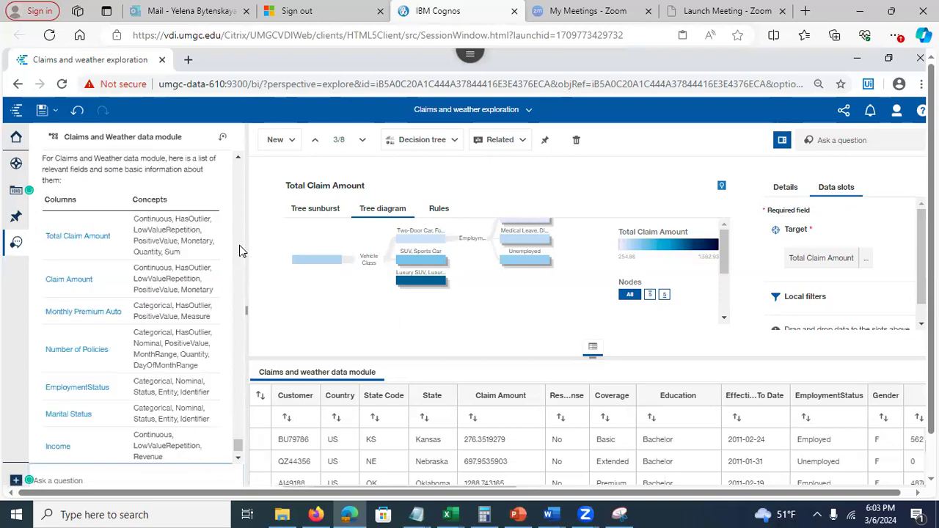
# - Review the columns and concepts reported for the Claims and Weather data module and expand the list to more columns
pyautogui.scroll(4, 237, 441)
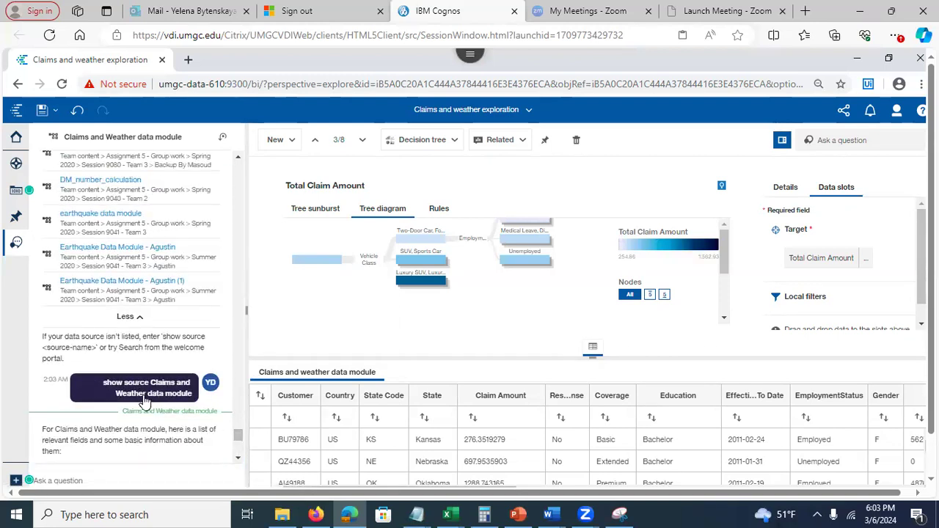
pyautogui.moveTo(238, 437); pyautogui.dragTo(241, 445)
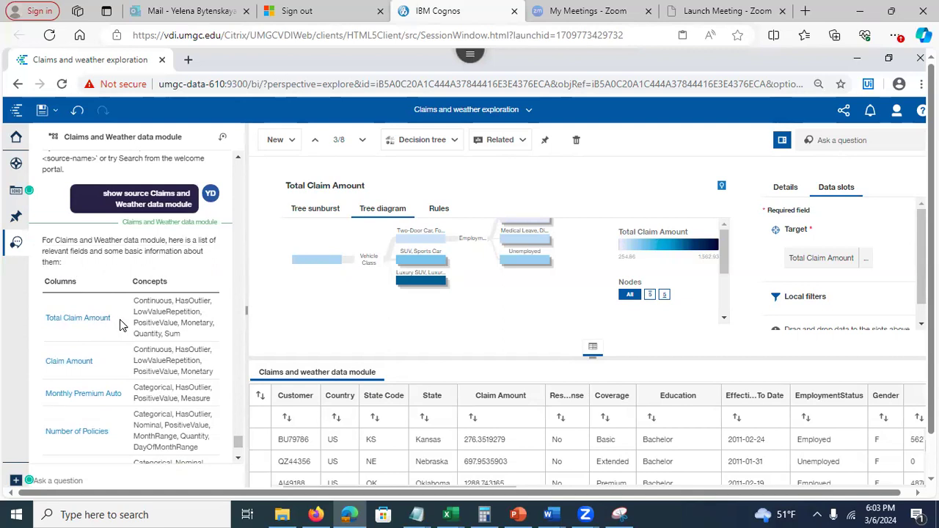
pyautogui.moveTo(236, 440); pyautogui.dragTo(236, 442)
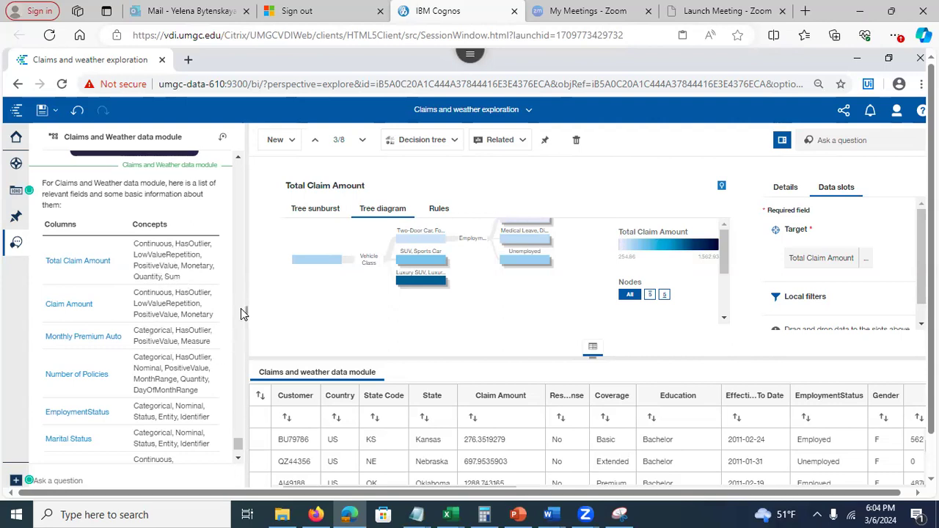
pyautogui.scroll(-1, 237, 451)
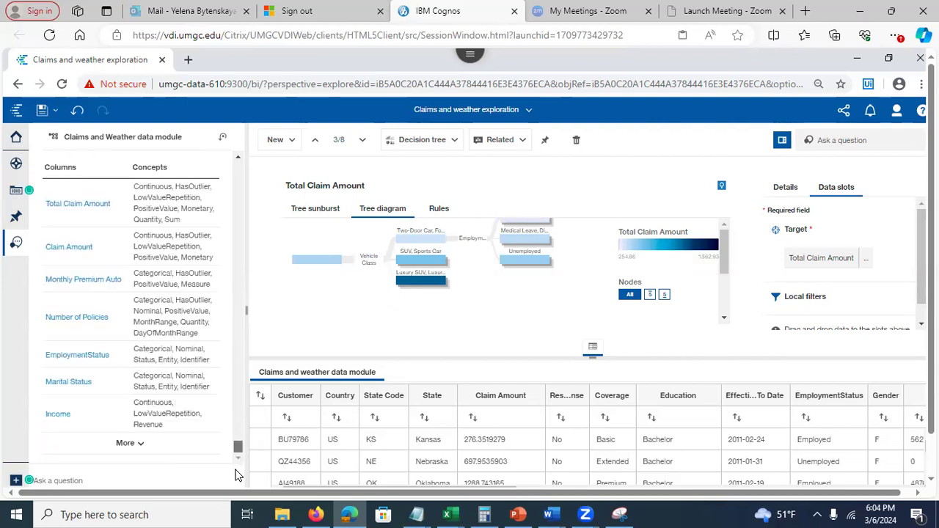
pyautogui.click(131, 445)
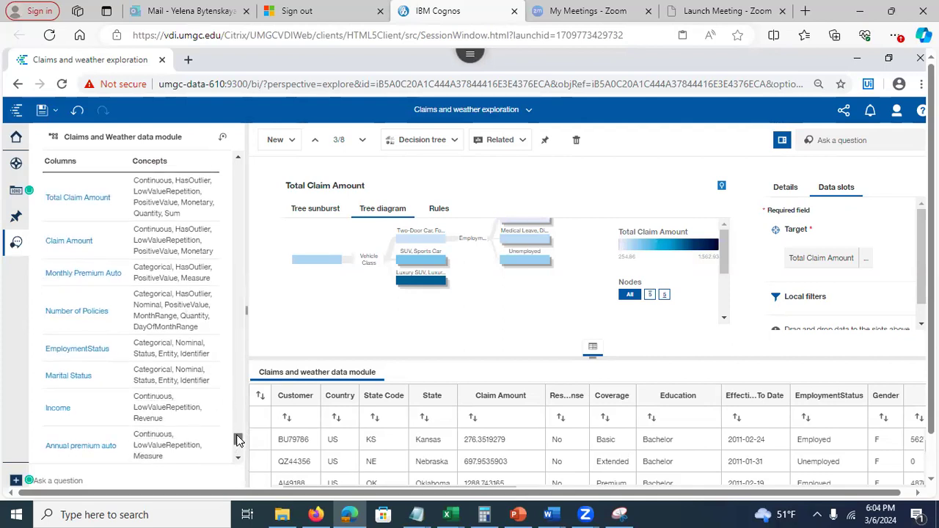
# - Show the Total Claim Amount column's information and ask the assistant what influences that column
pyautogui.scroll(1, 237, 440)
pyautogui.click(69, 220)
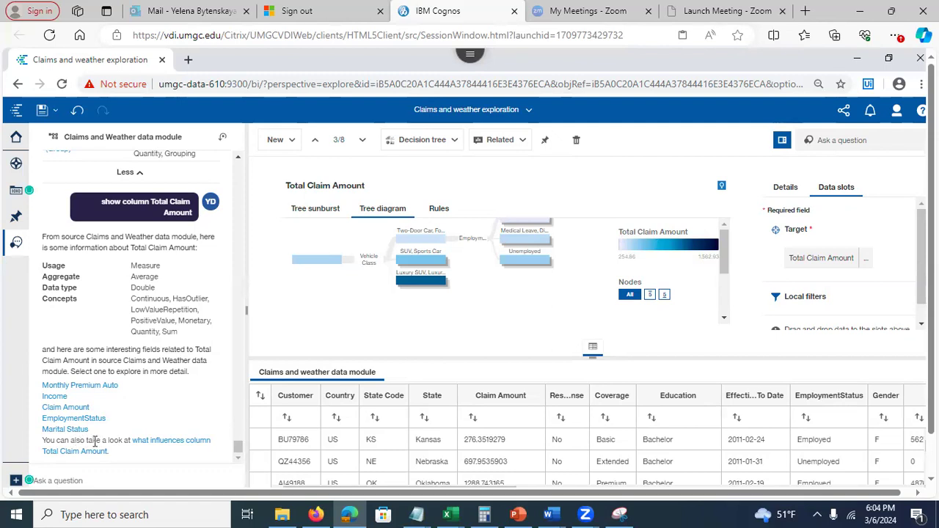
pyautogui.click(163, 445)
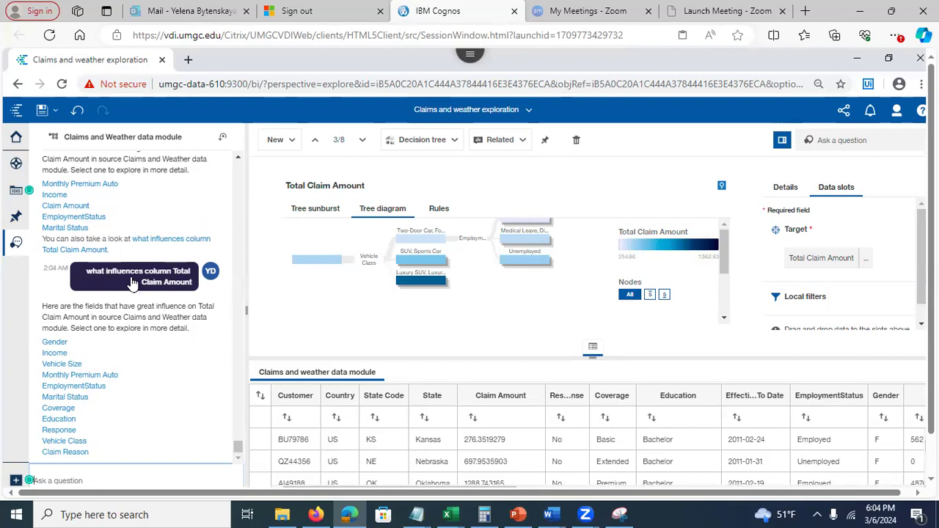
# - Repeat the earlier "show column Total Claim Amount" request and look back through the assistant's answers
pyautogui.moveTo(238, 445); pyautogui.dragTo(240, 432)
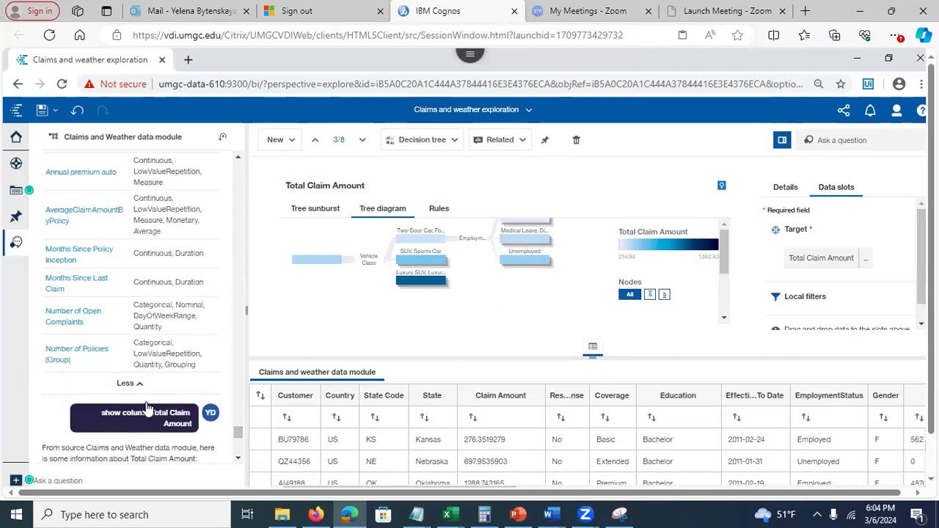
pyautogui.click(154, 423)
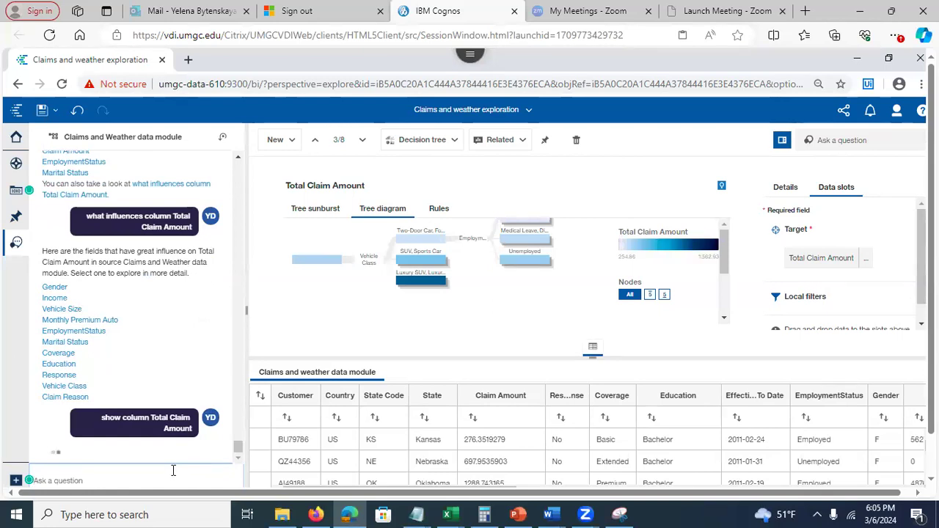
pyautogui.moveTo(237, 449)
pyautogui.mouseDown()
pyautogui.moveTo(242, 470)
pyautogui.moveTo(239, 449)
pyautogui.mouseUp()
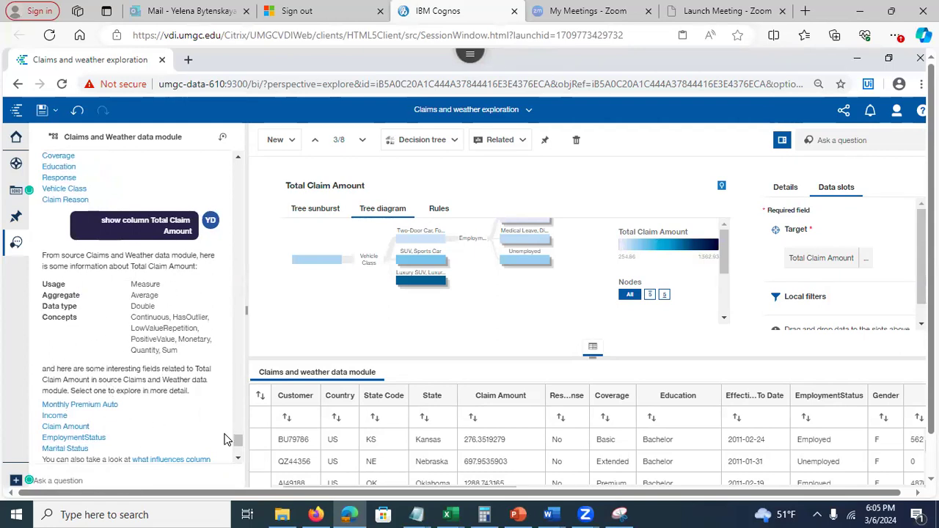
pyautogui.moveTo(237, 446); pyautogui.dragTo(235, 433)
pyautogui.scroll(1, 235, 433)
pyautogui.scroll(-3, 235, 433)
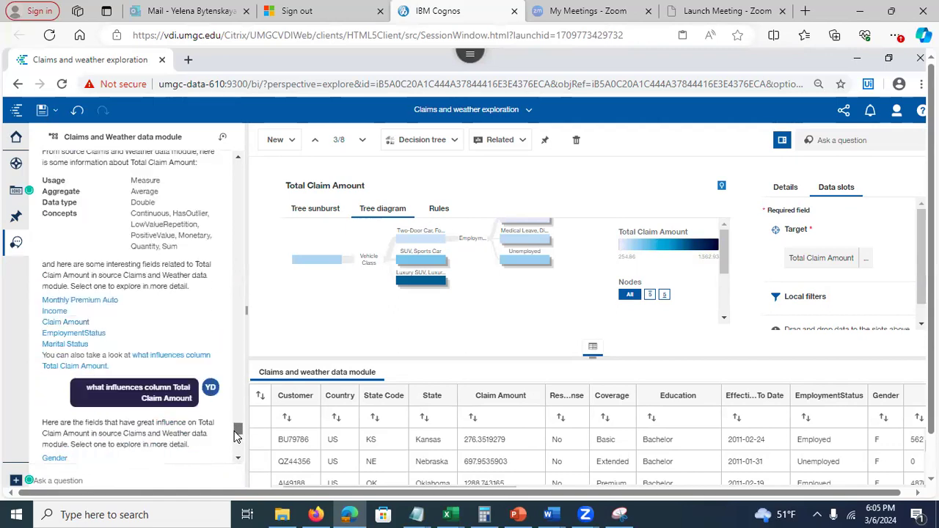
# - Ask again what influences column Total Claim Amount and chart Total Claim Amount with Marital Status
pyautogui.click(150, 358)
pyautogui.press('Return')
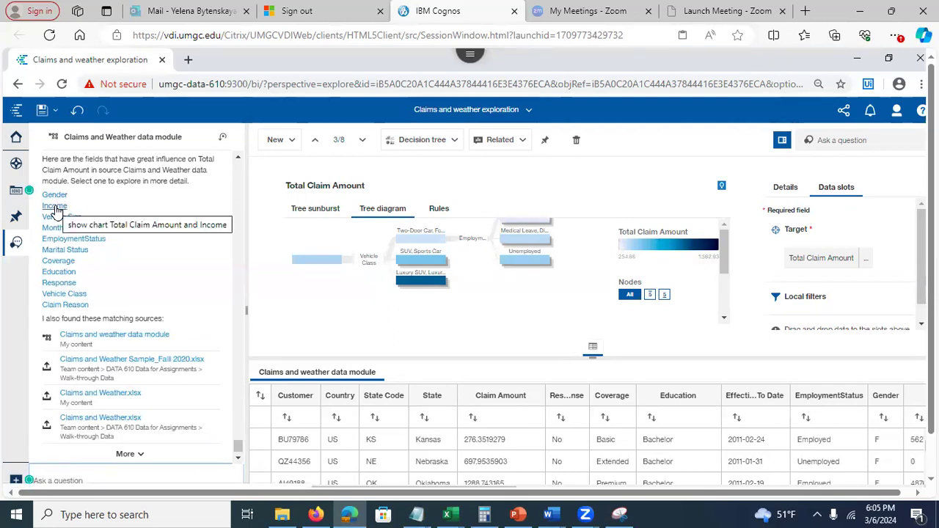
pyautogui.click(65, 250)
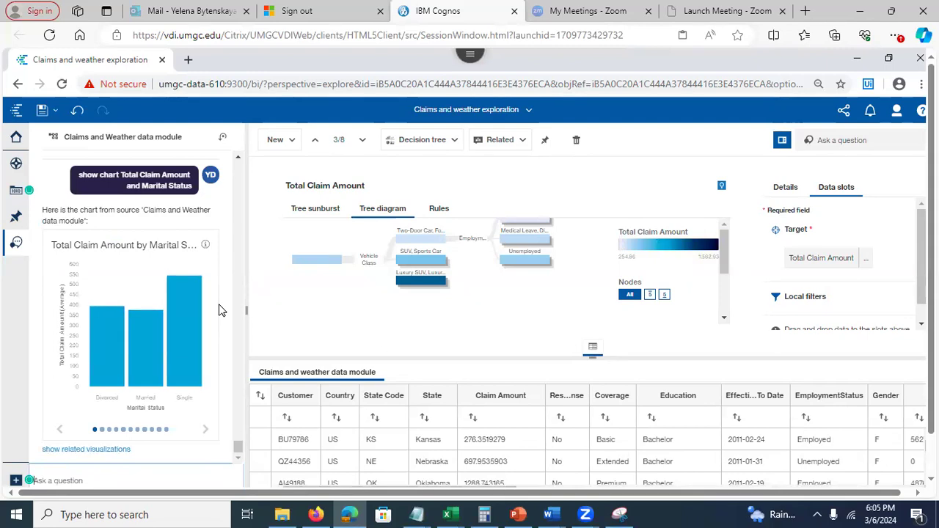
# - Add a blank card to the exploration and place the assistant's Total Claim Amount by Marital Status column chart on it
pyautogui.click(278, 139)
pyautogui.click(306, 198)
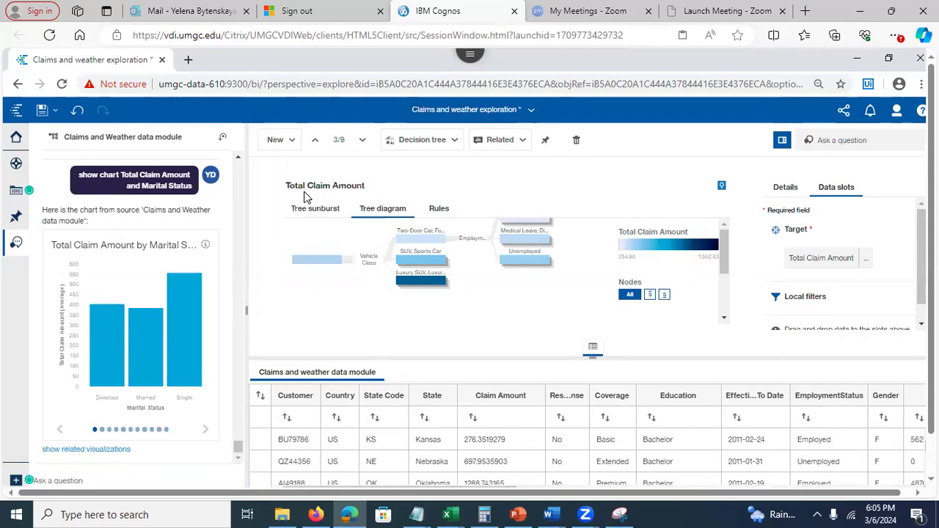
pyautogui.click(205, 432)
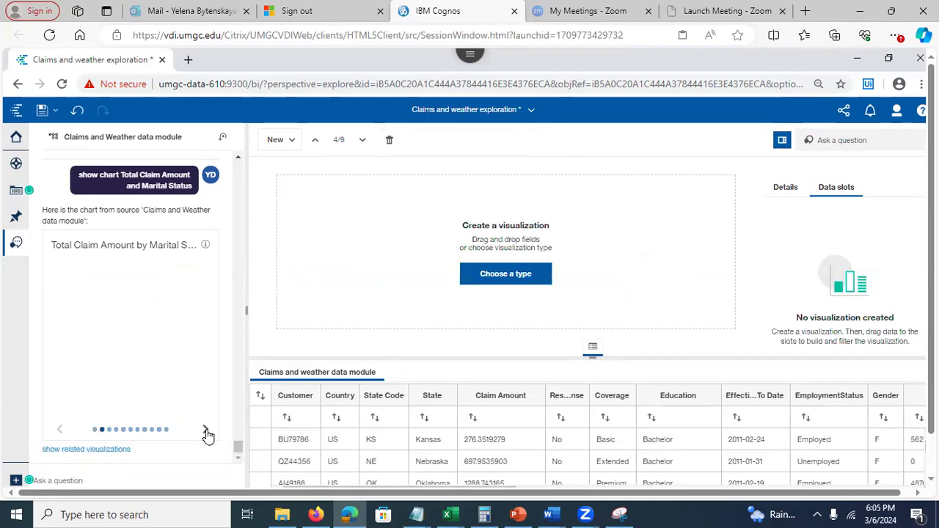
pyautogui.click(62, 431)
pyautogui.moveTo(153, 360); pyautogui.dragTo(523, 262)
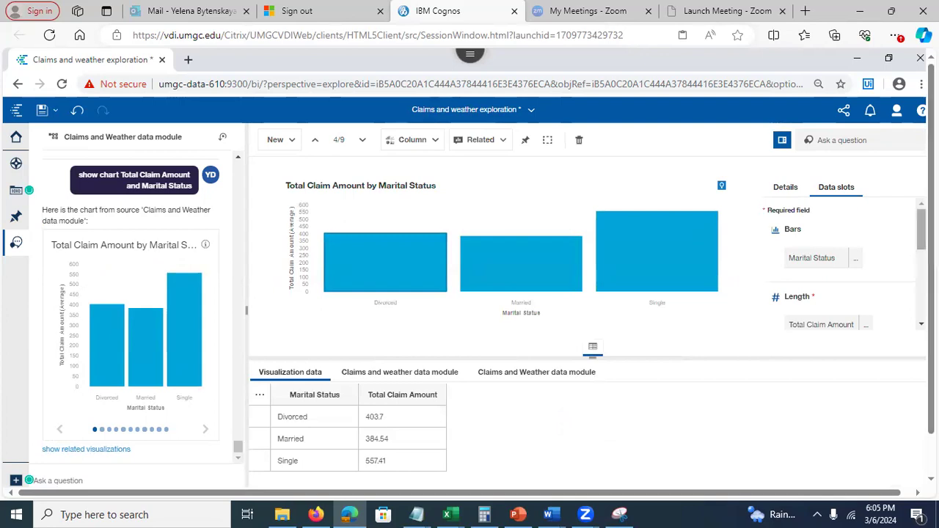
# - Add the Personal policy for small vehicle filter from Claims and Weather.xlsx to the chart's local filters
pyautogui.scroll(-5, 844, 265)
pyautogui.scroll(-3, 844, 264)
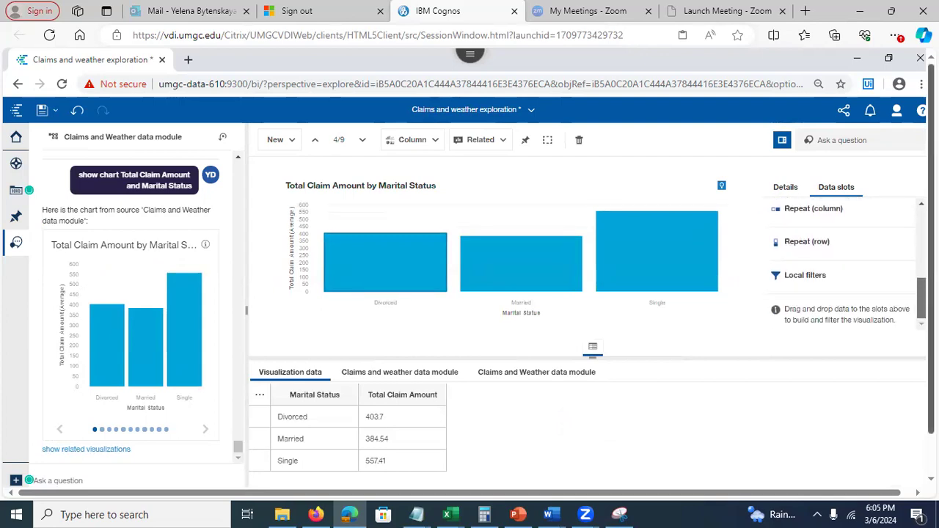
pyautogui.click(16, 191)
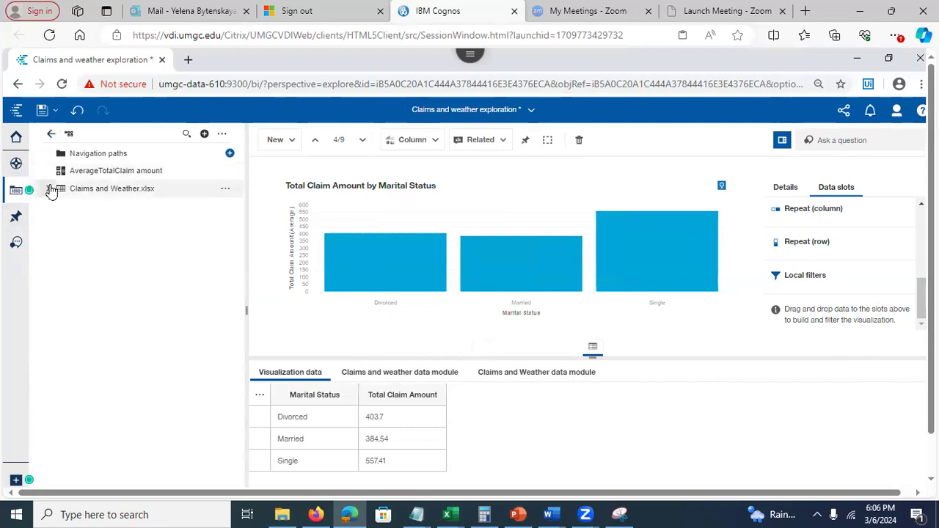
pyautogui.click(47, 188)
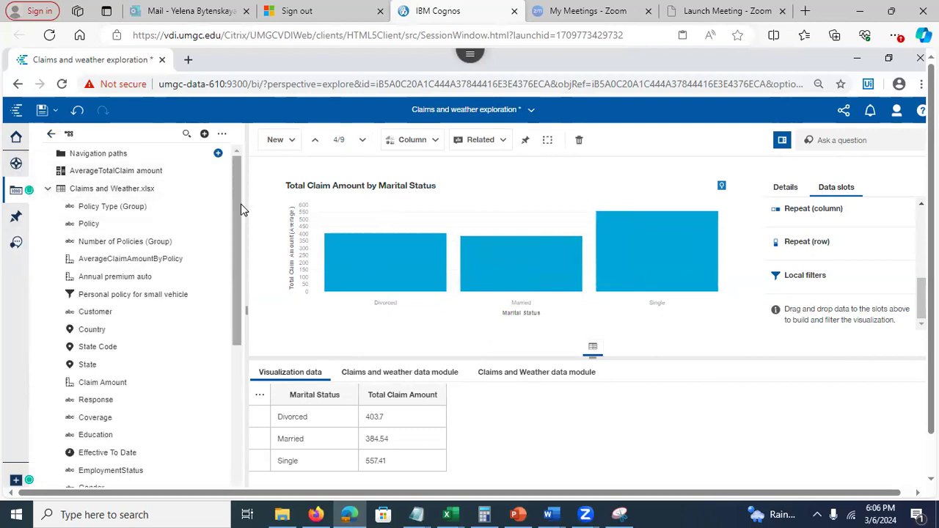
pyautogui.moveTo(125, 294); pyautogui.dragTo(803, 275)
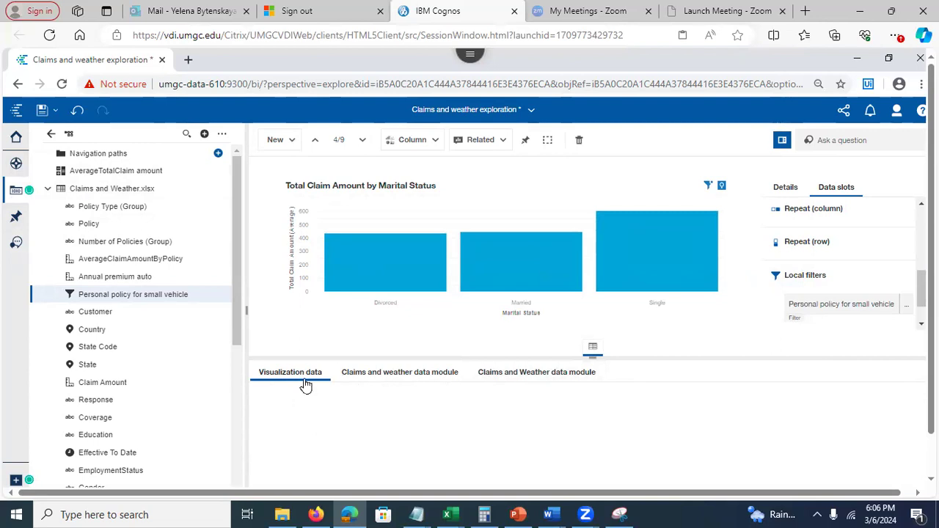
# - Hide the data table beneath the Total Claim Amount by Marital Status chart and save the exploration
pyautogui.click(595, 349)
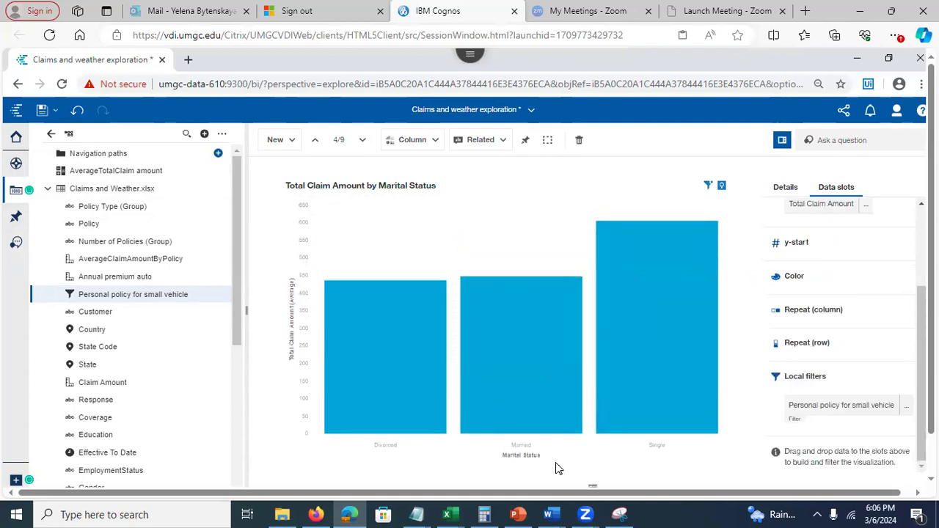
pyautogui.click(592, 486)
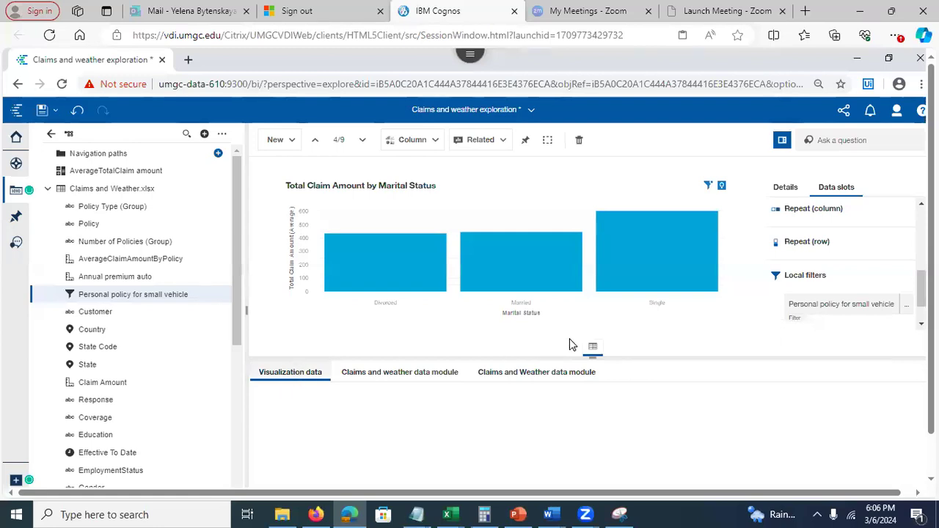
pyautogui.click(595, 349)
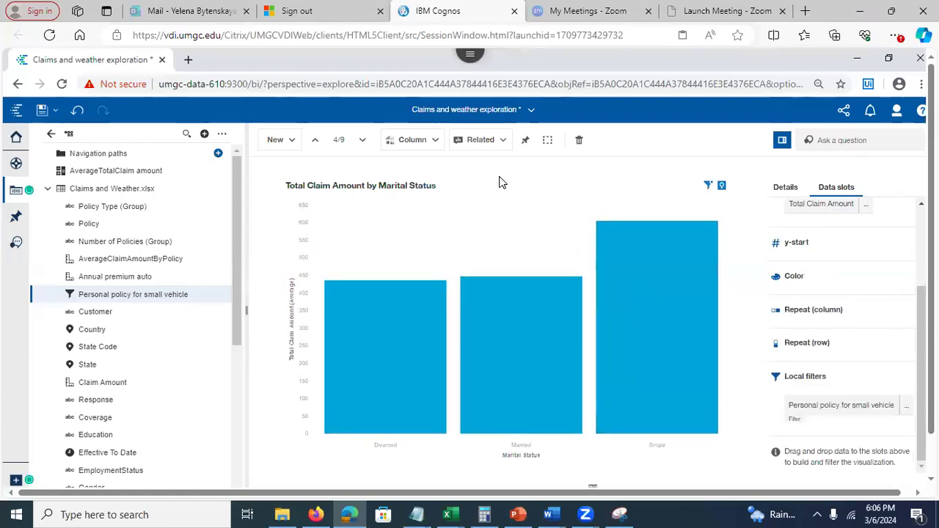
pyautogui.click(41, 114)
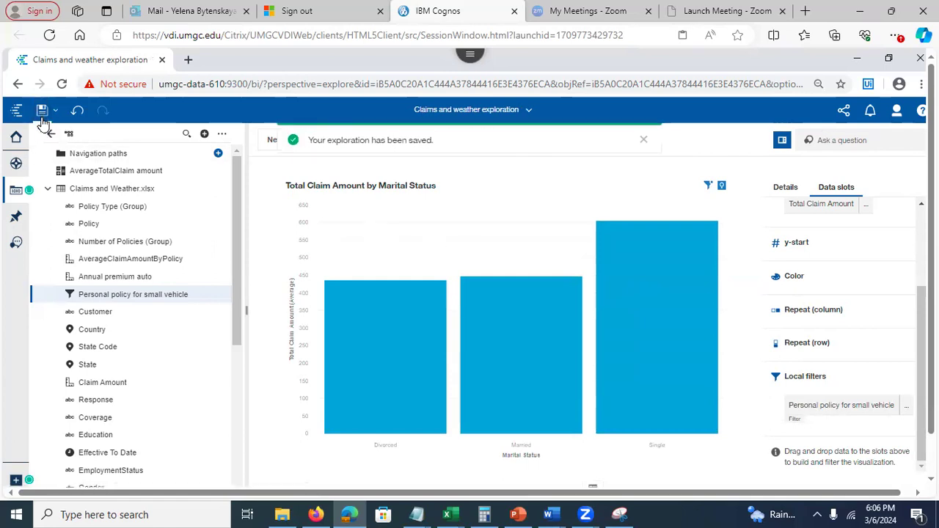
# - Switch to PowerPoint, review slides 28 to 31 on the What Influences command, column relationships and navigation paths, and return to Cognos
pyautogui.click(517, 515)
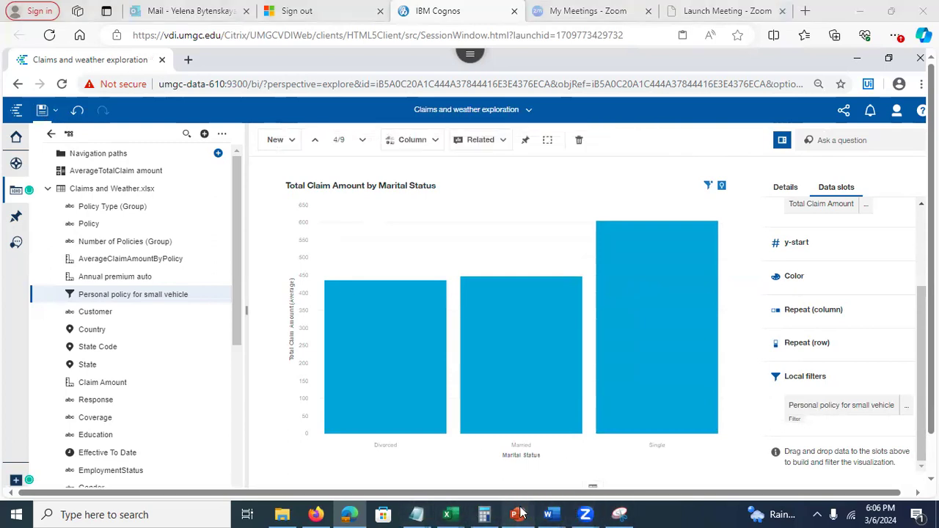
pyautogui.click(28, 437)
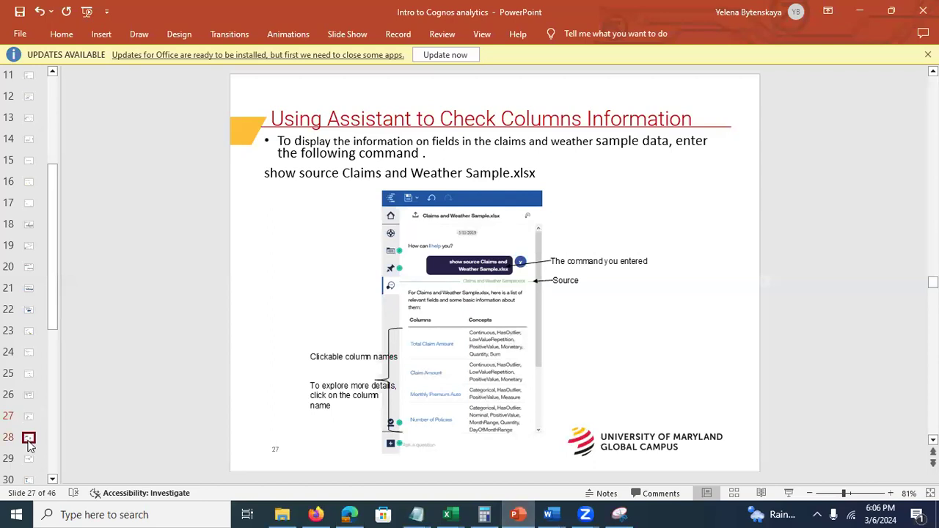
pyautogui.click(30, 459)
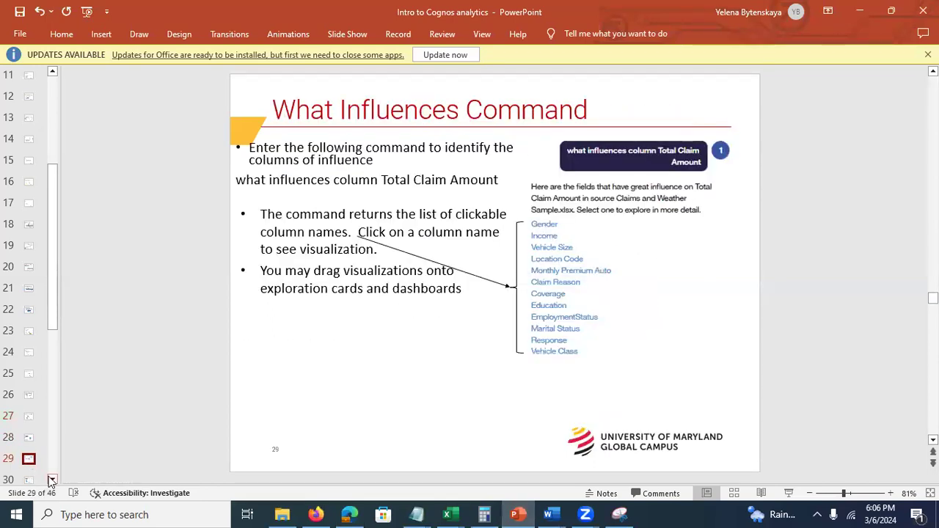
pyautogui.click(29, 480)
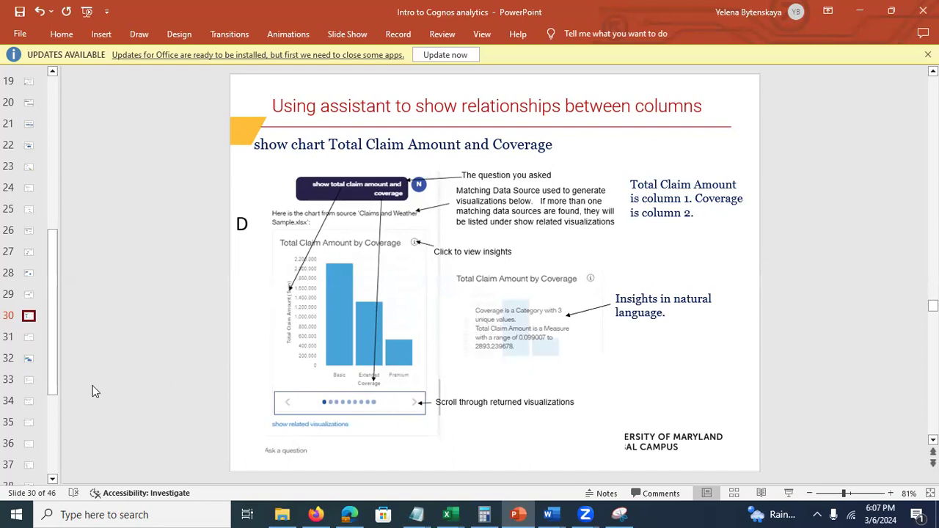
pyautogui.click(28, 340)
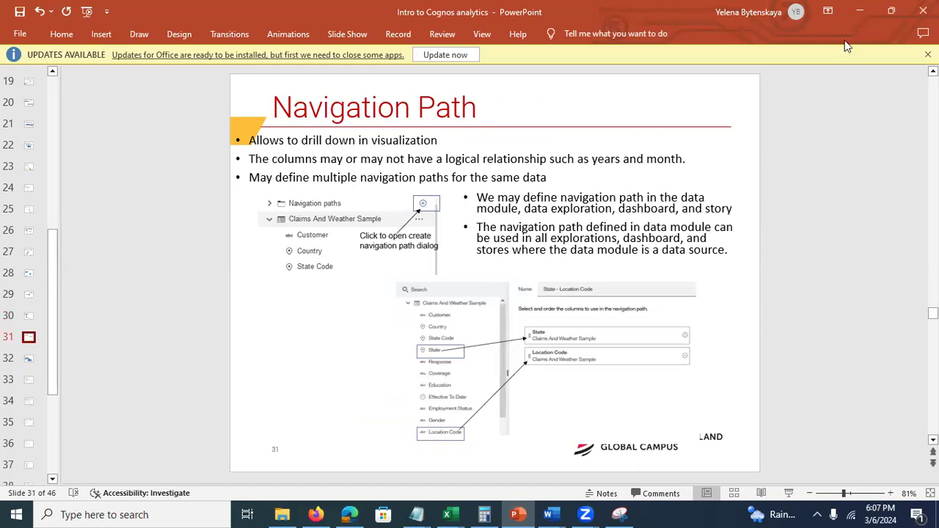
pyautogui.click(857, 11)
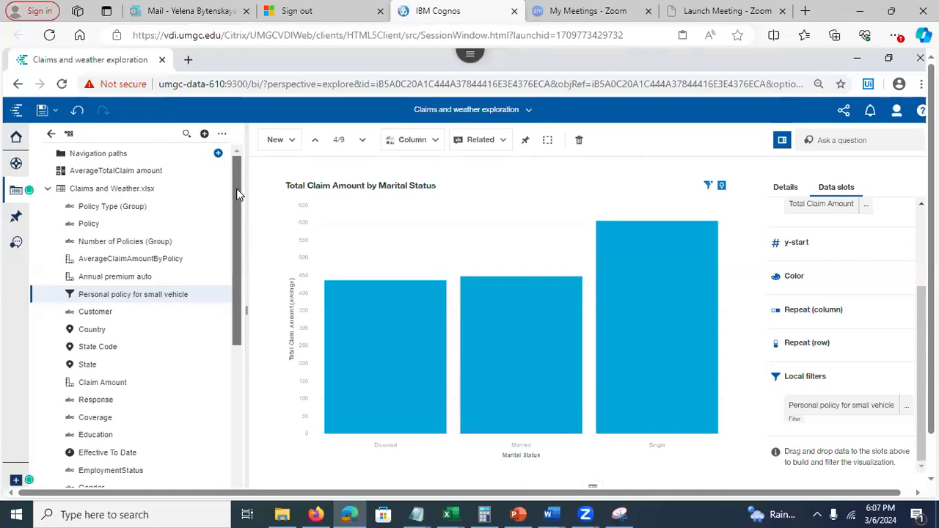
# - Create a navigation path from State to Location Code of Claims and Weather.xlsx and save the exploration
pyautogui.click(47, 189)
pyautogui.click(47, 190)
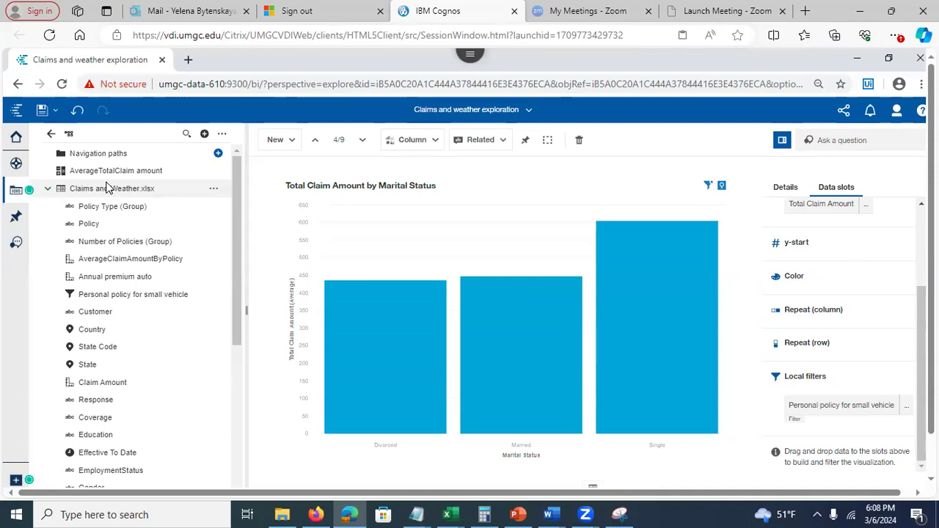
pyautogui.click(219, 154)
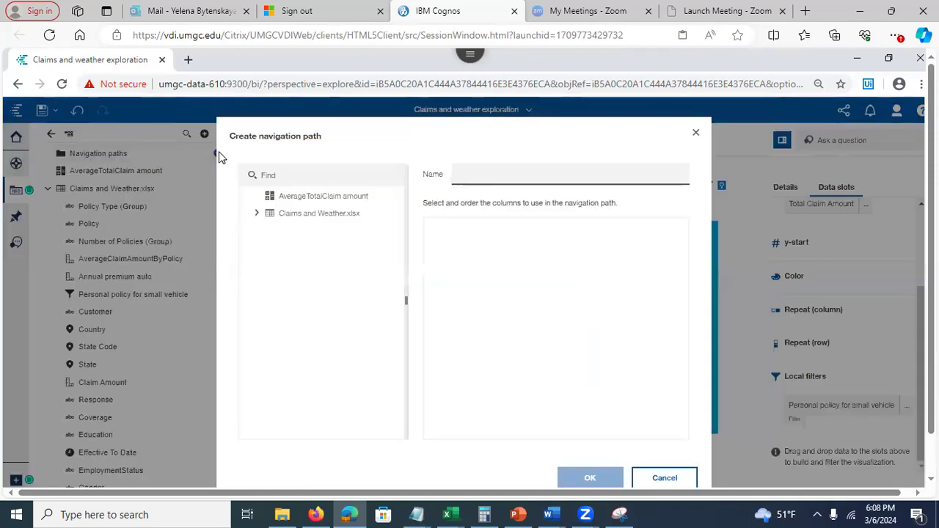
pyautogui.click(256, 218)
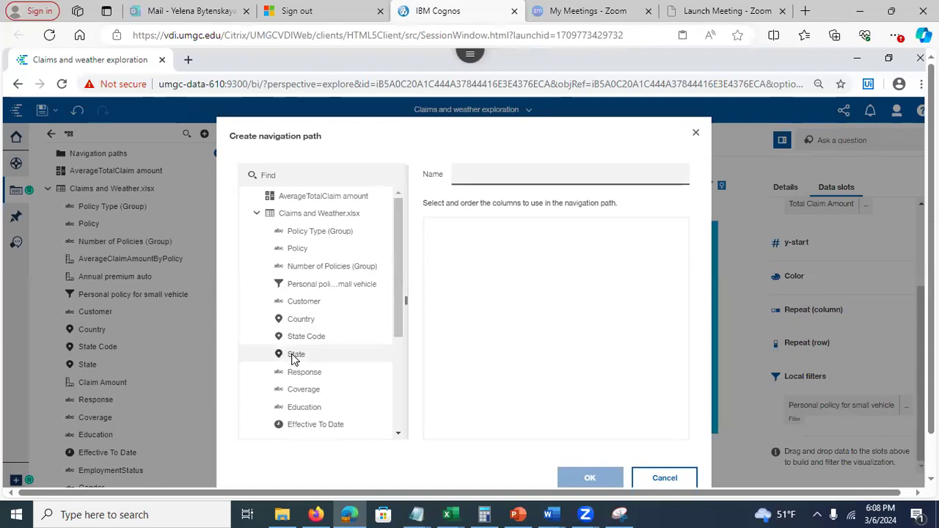
pyautogui.moveTo(292, 355); pyautogui.dragTo(456, 237)
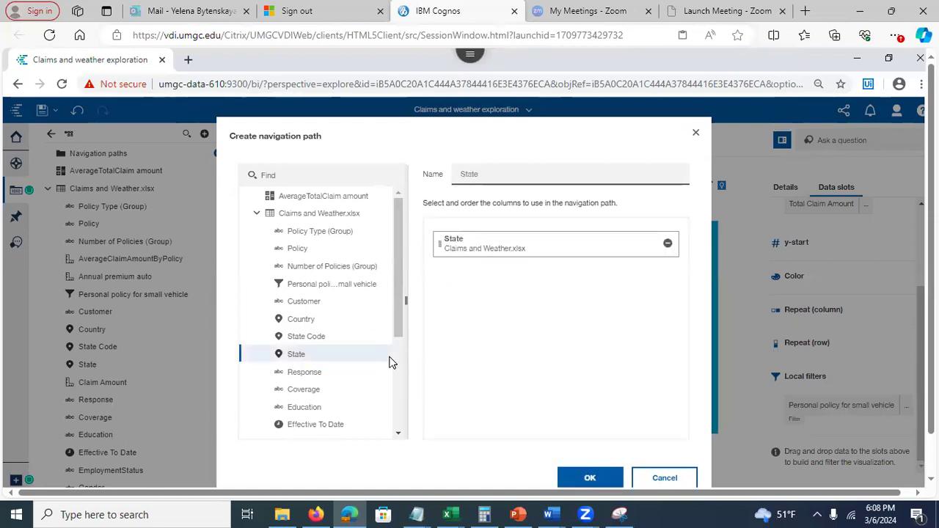
pyautogui.moveTo(396, 331); pyautogui.dragTo(392, 371)
pyautogui.click(321, 402)
pyautogui.moveTo(315, 400); pyautogui.dragTo(483, 290)
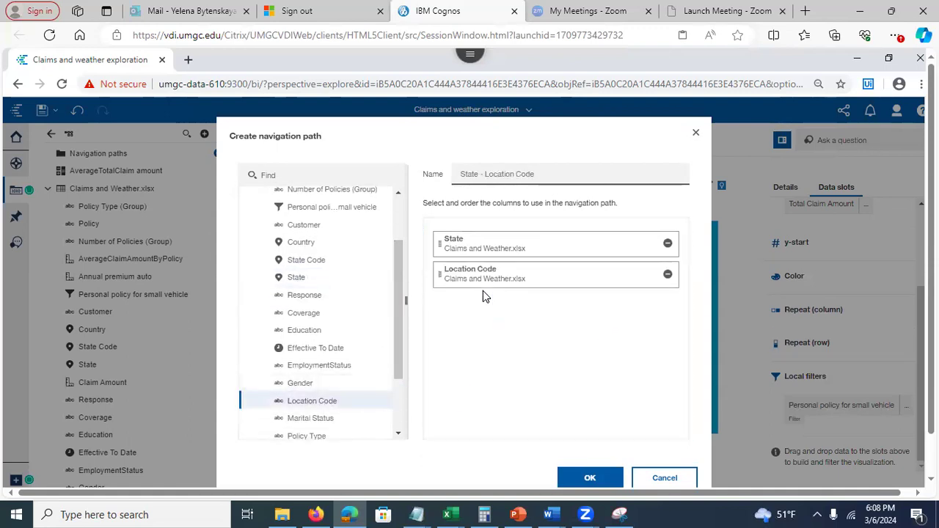
pyautogui.click(488, 174)
pyautogui.click(589, 478)
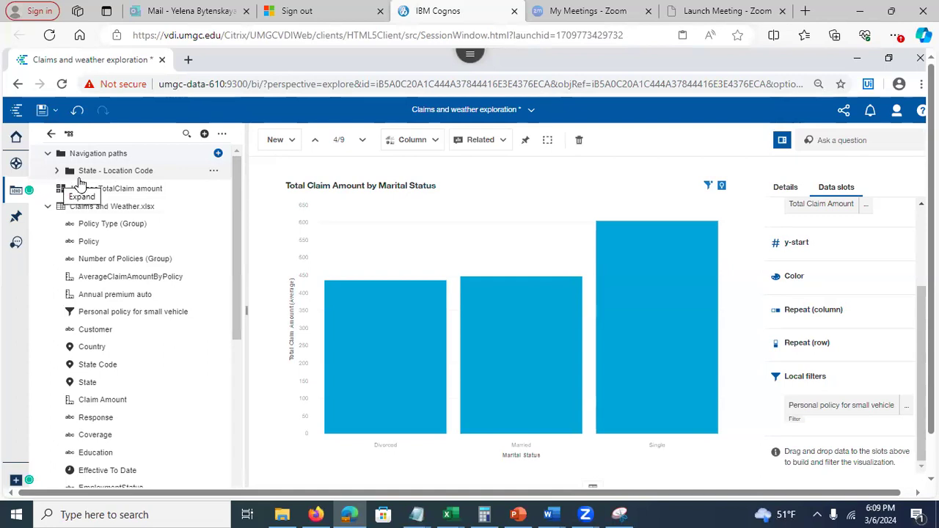
pyautogui.click(42, 111)
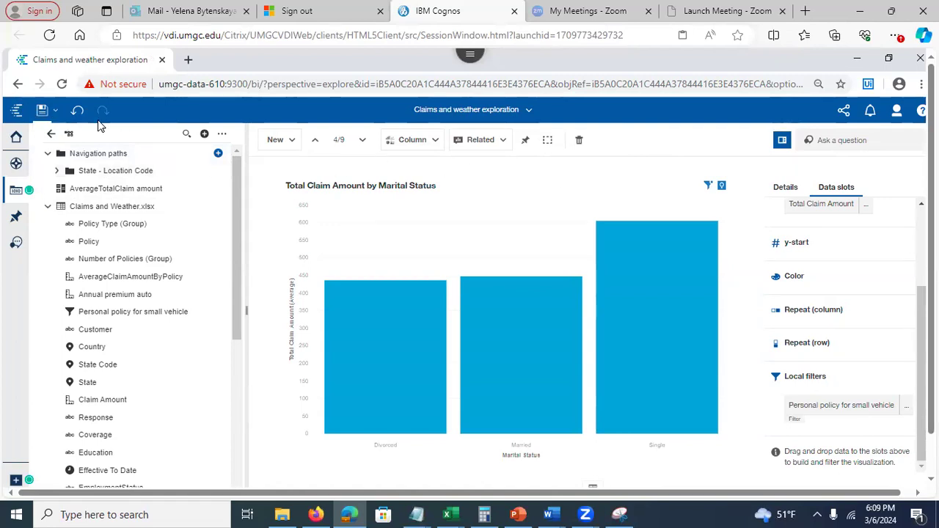
# - Add a new single card to the exploration and choose Tree map as its visualization type
pyautogui.click(16, 165)
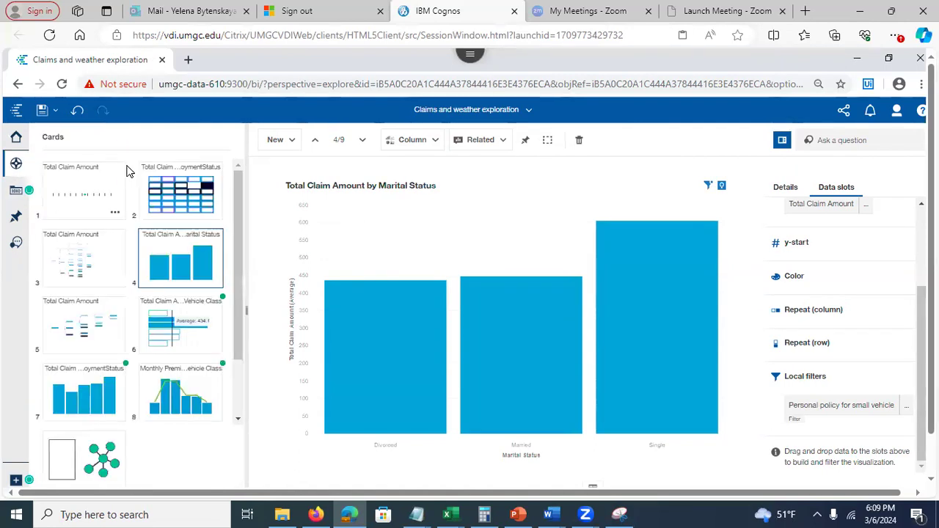
pyautogui.click(283, 140)
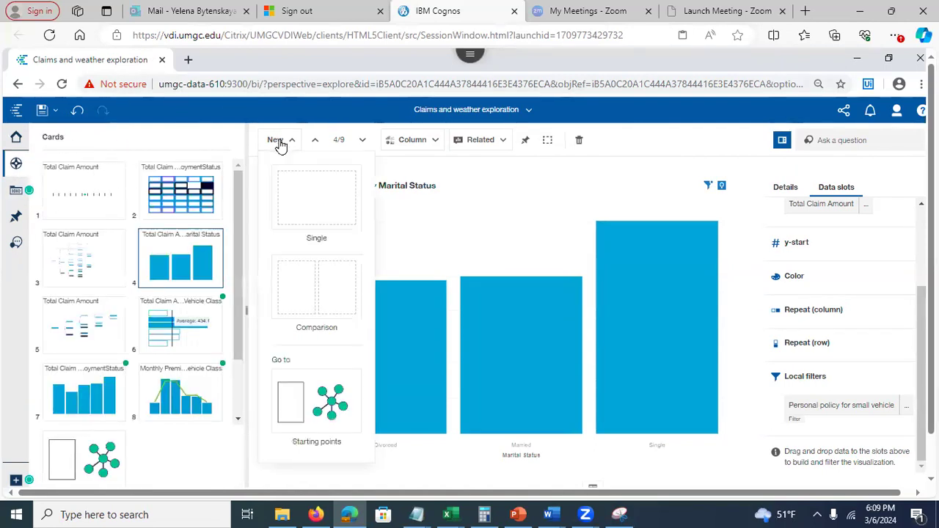
pyautogui.click(310, 188)
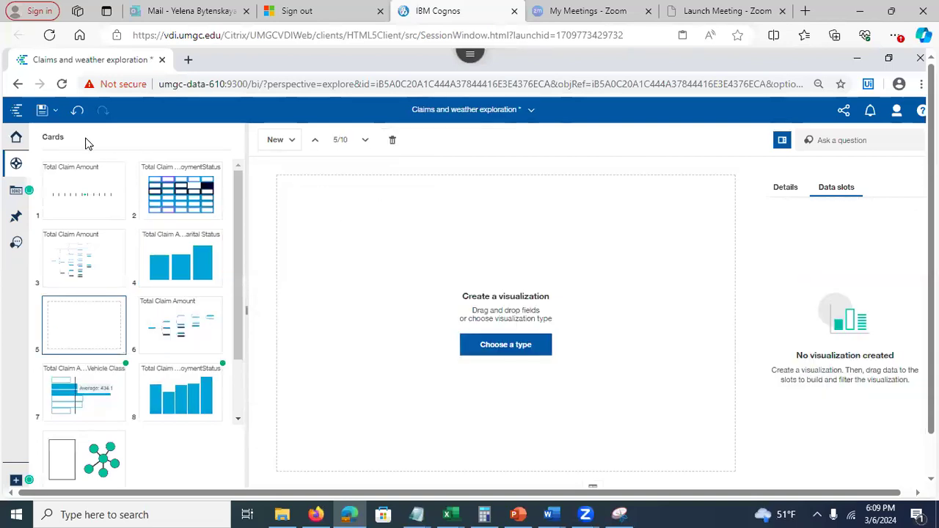
pyautogui.click(13, 193)
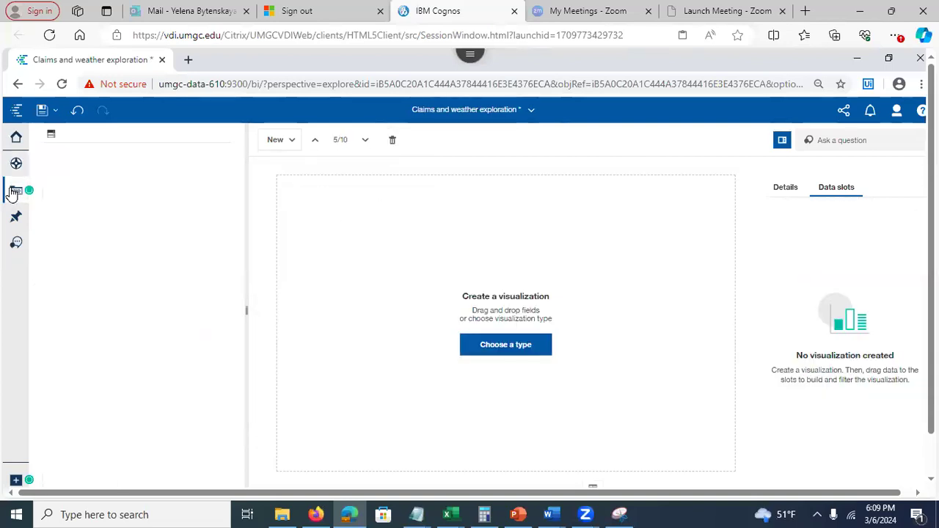
pyautogui.click(503, 346)
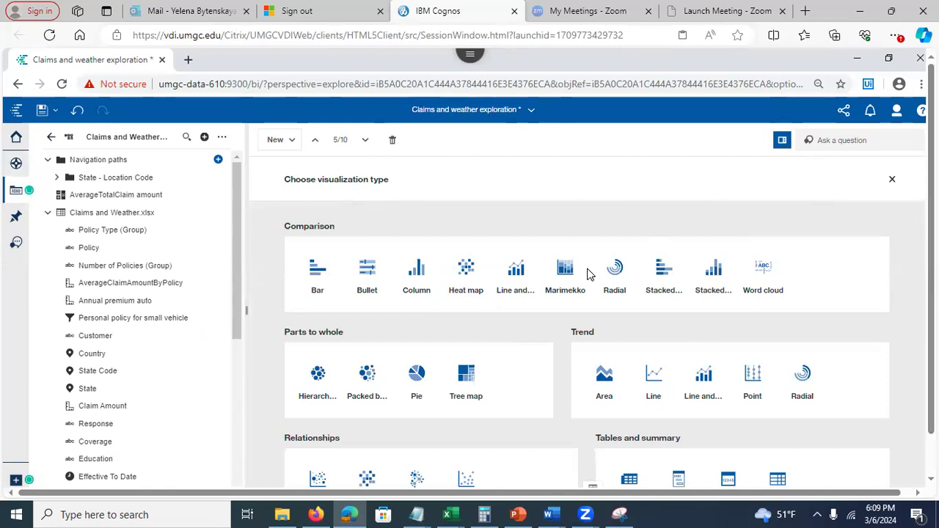
pyautogui.click(467, 387)
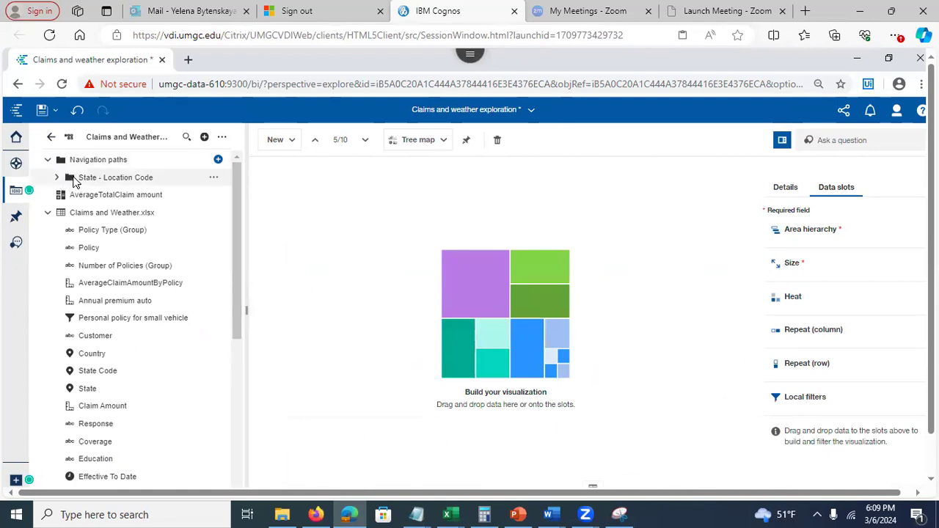
# - Assign State from the State - Location Code navigation path as the tree map's area hierarchy and Customer as its size
pyautogui.click(57, 178)
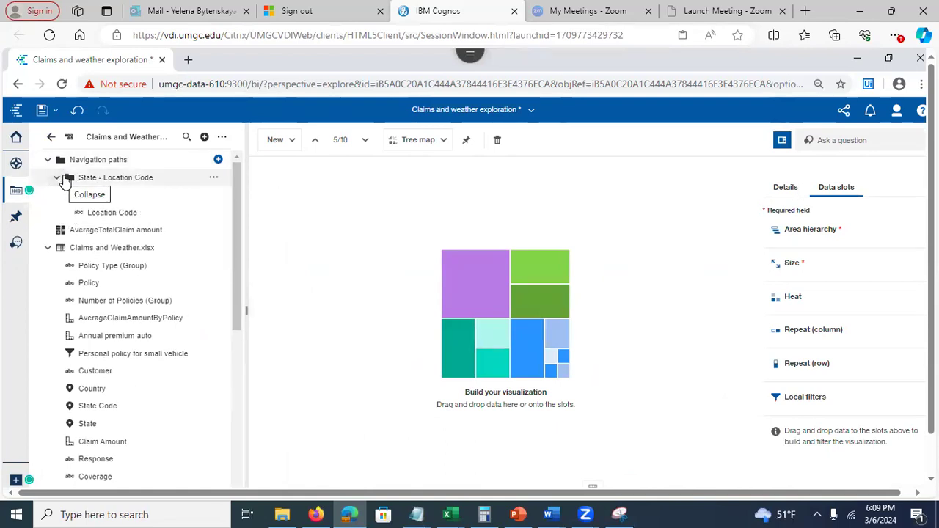
pyautogui.moveTo(85, 179); pyautogui.dragTo(818, 224)
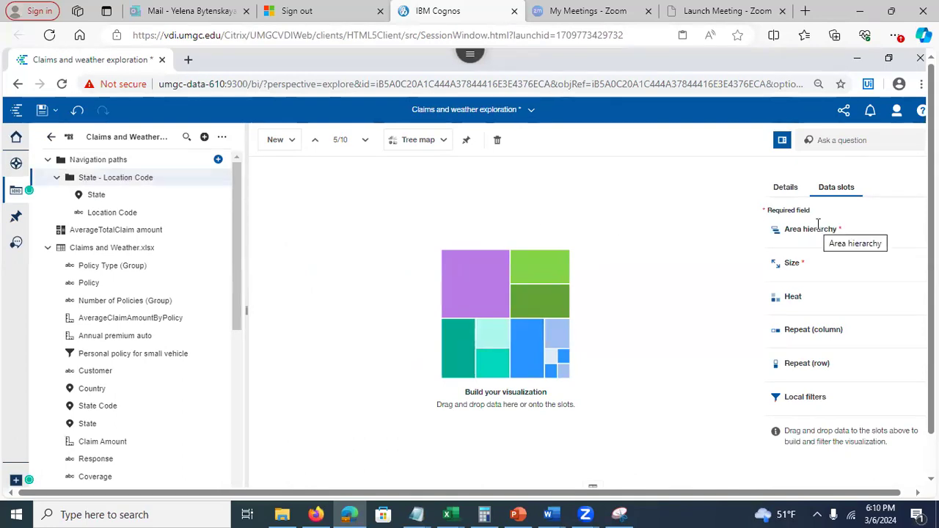
pyautogui.click(96, 195)
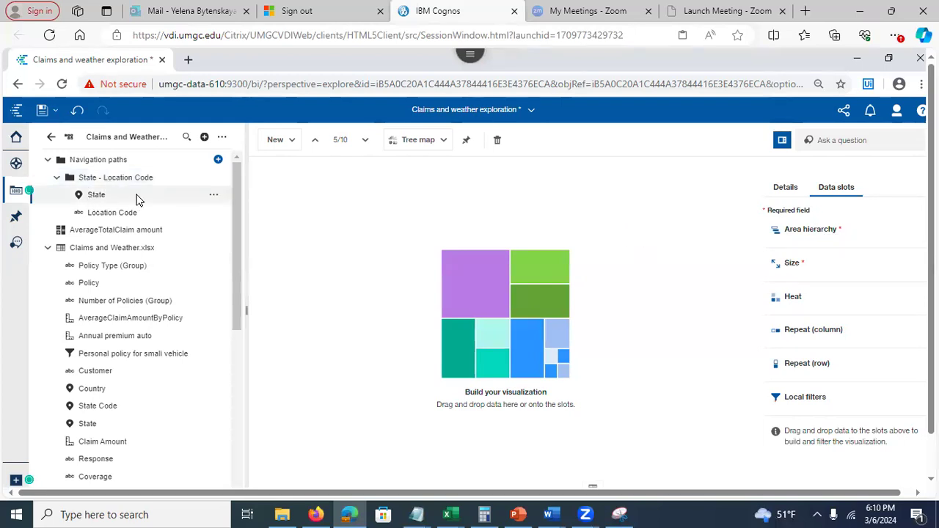
pyautogui.moveTo(301, 207); pyautogui.dragTo(829, 234)
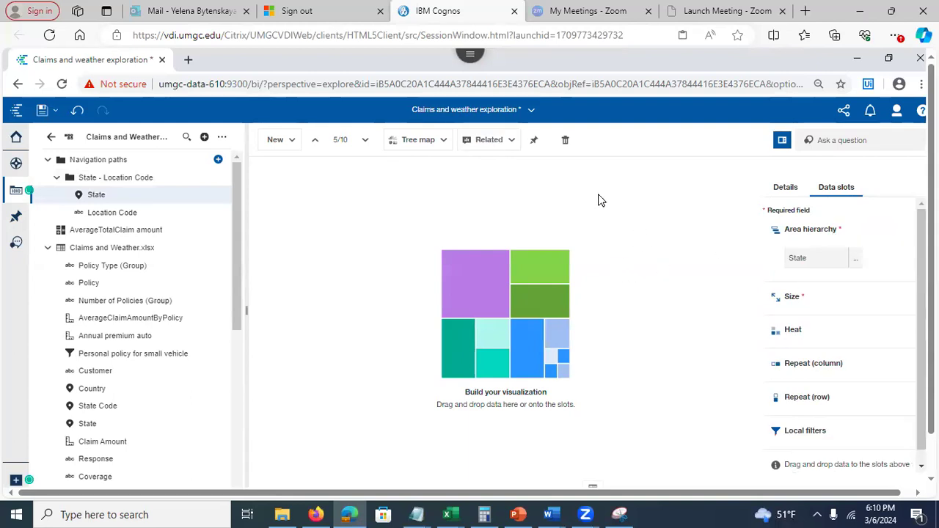
pyautogui.moveTo(243, 278); pyautogui.dragTo(241, 316)
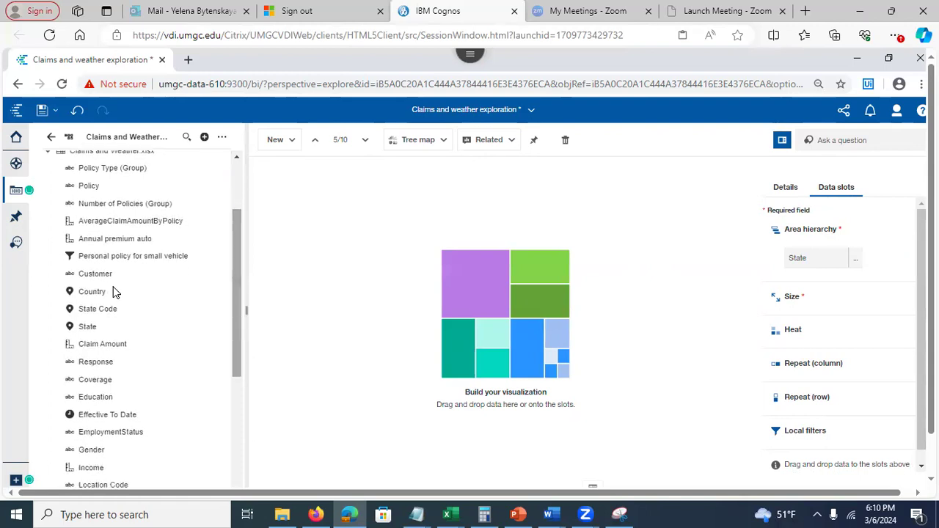
pyautogui.click(97, 276)
pyautogui.moveTo(678, 316); pyautogui.dragTo(802, 300)
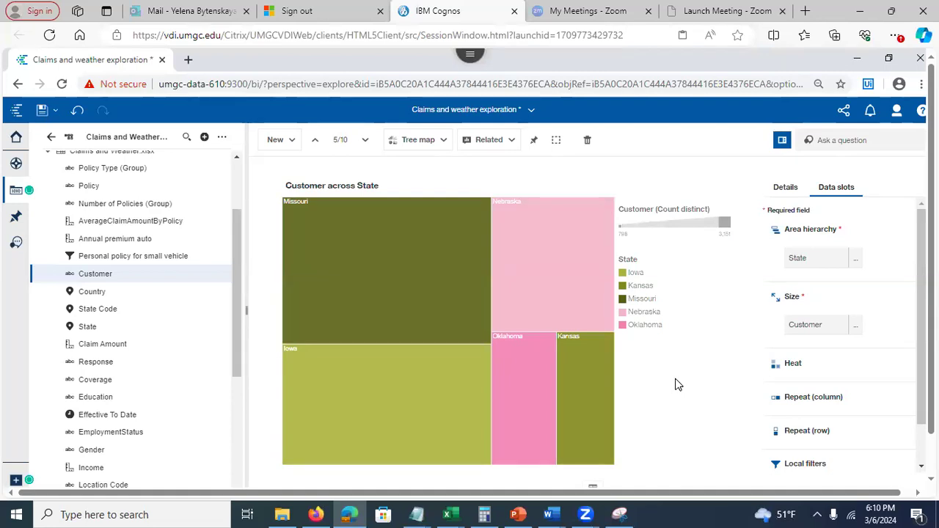
# - Drill down from Missouri to its location codes, show the data table beneath the tree map, and save the exploration
pyautogui.click(368, 262)
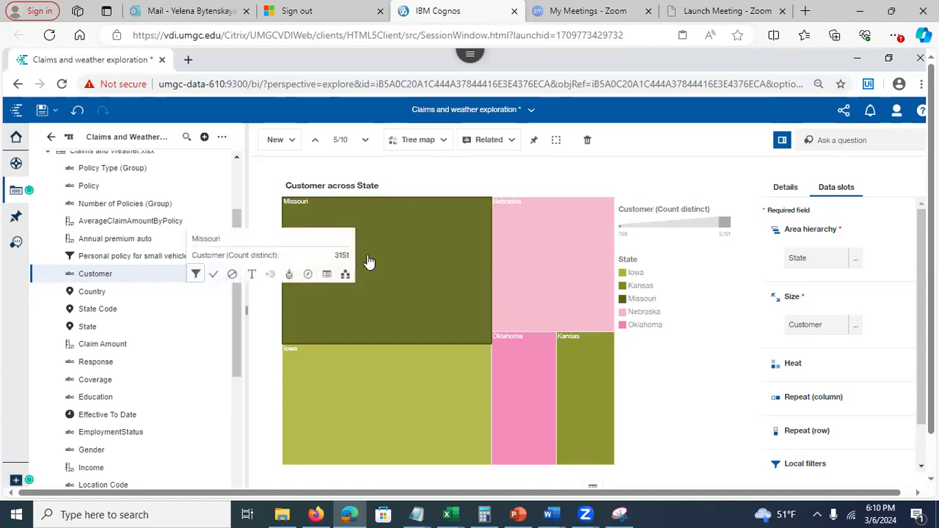
pyautogui.click(290, 275)
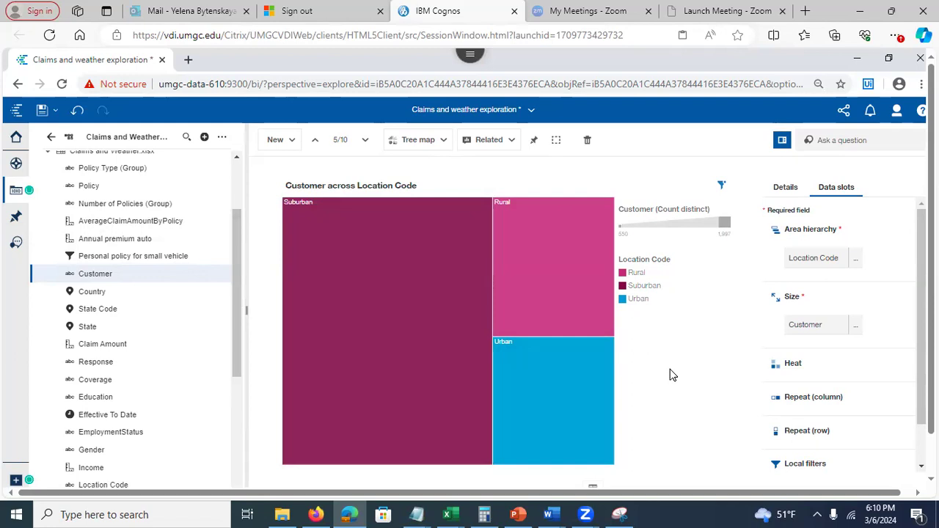
pyautogui.click(594, 486)
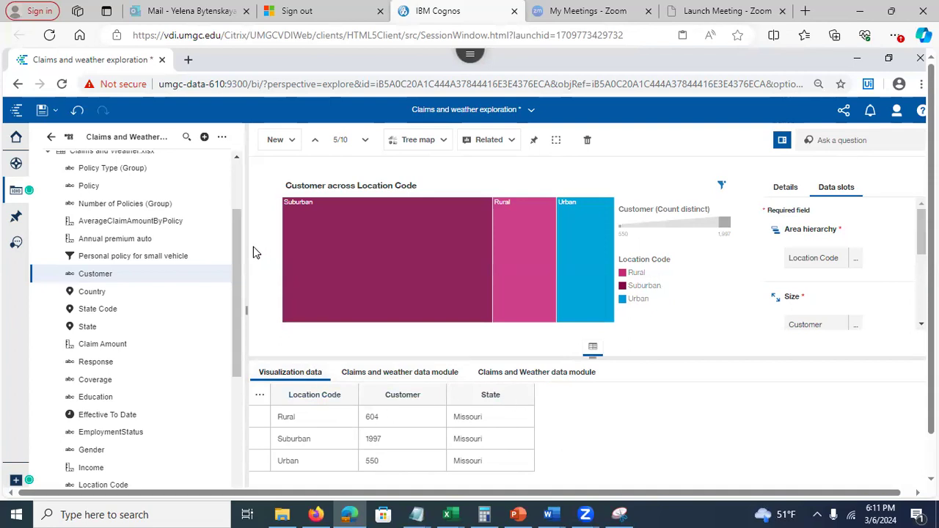
pyautogui.scroll(3, 230, 182)
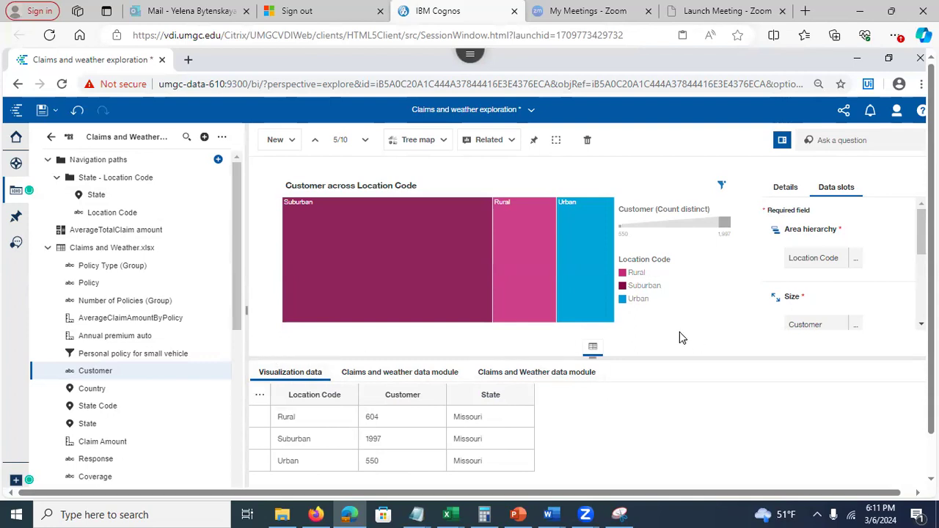
pyautogui.click(42, 111)
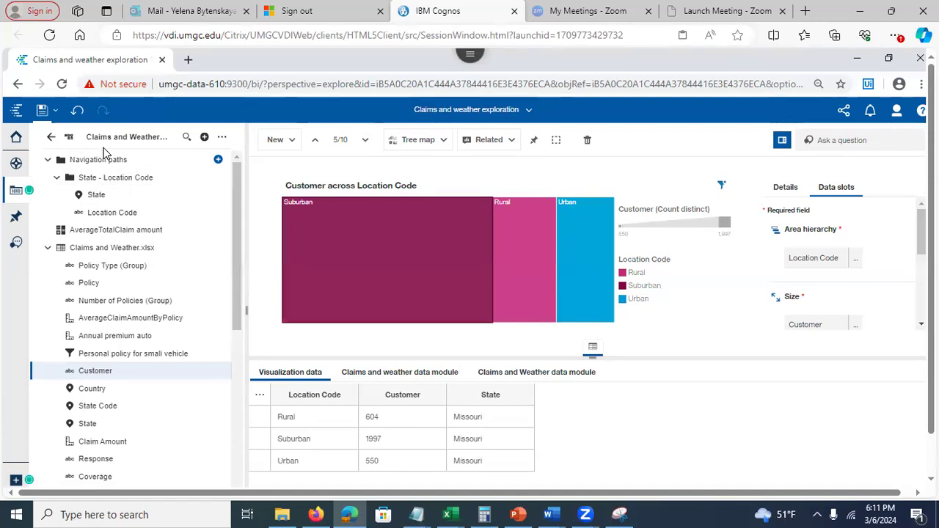
# - Switch to PowerPoint, review slides 32 and 33 on the drill-down example and calculations, and return to Cognos
pyautogui.click(523, 514)
pyautogui.click(27, 366)
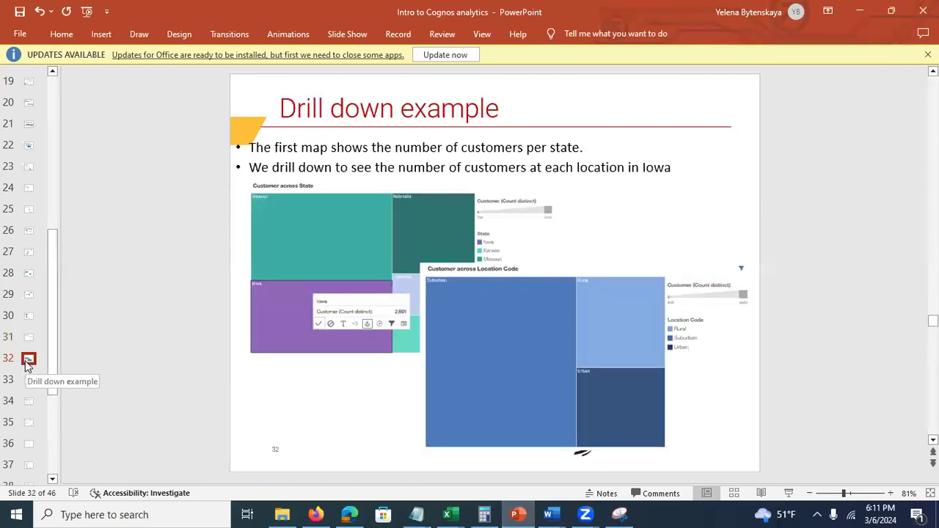
pyautogui.click(29, 381)
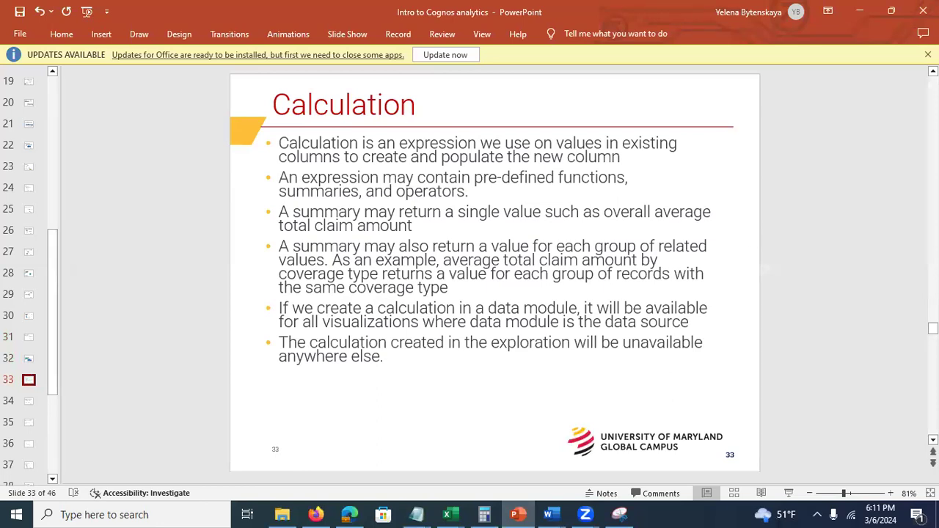
pyautogui.click(873, 20)
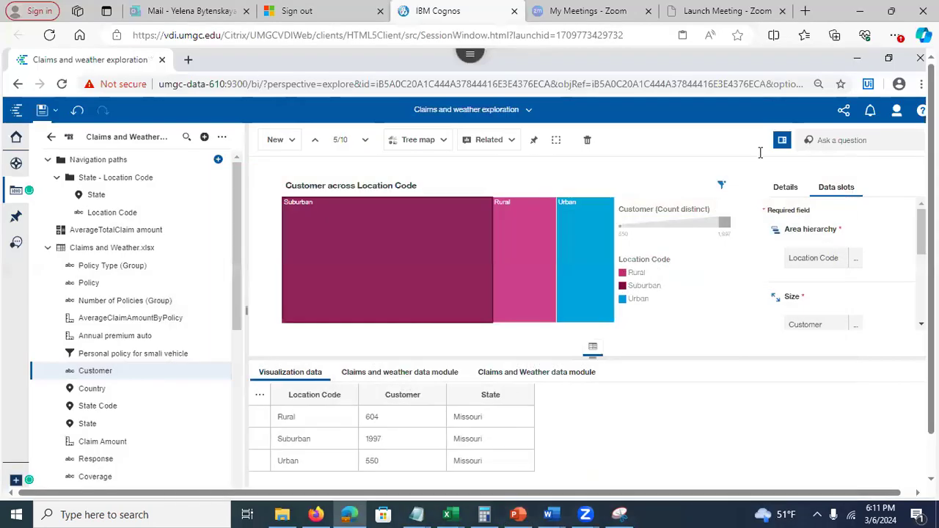
# - Return to the Welcome page and open the Claims and weather data module for editing
pyautogui.click(527, 110)
pyautogui.click(570, 163)
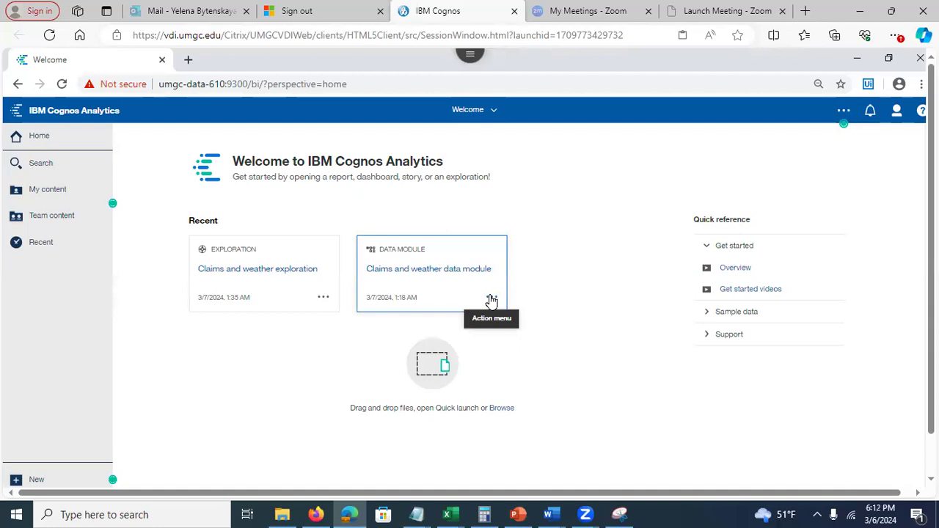
pyautogui.click(62, 252)
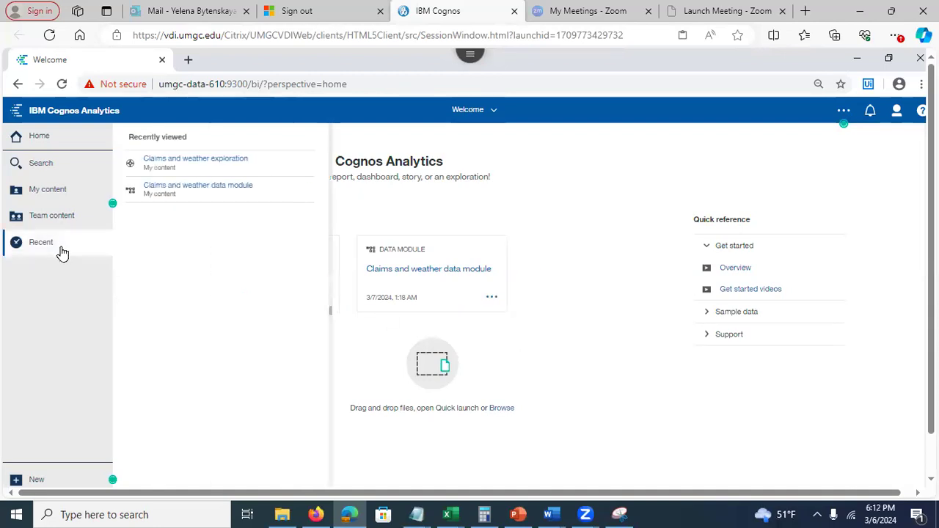
pyautogui.click(558, 214)
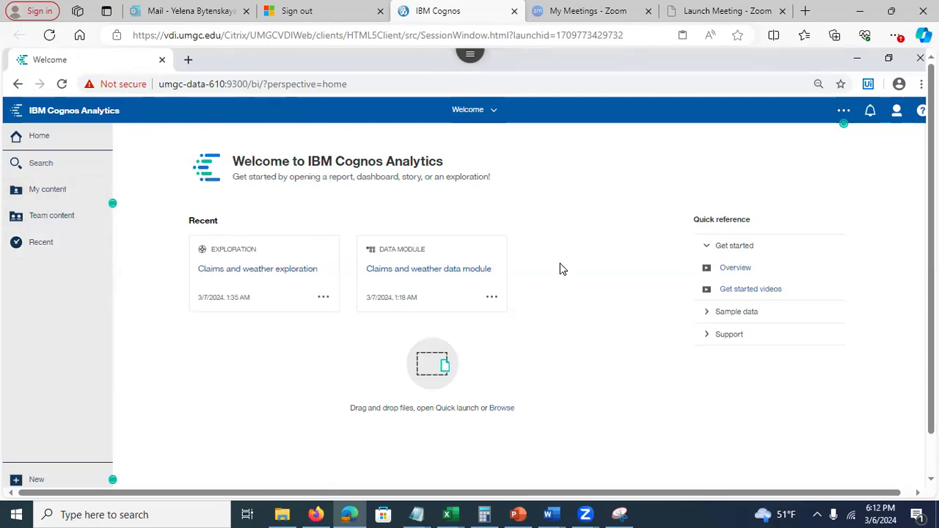
pyautogui.click(492, 298)
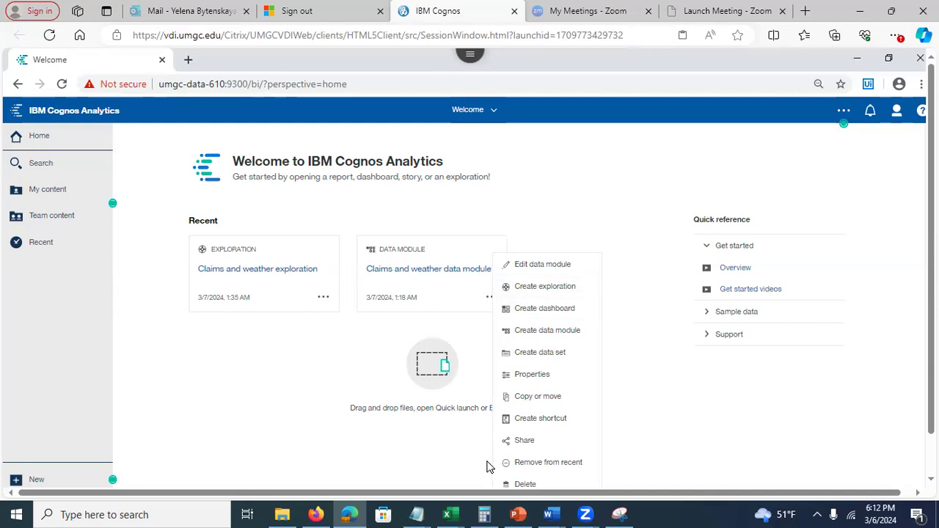
pyautogui.click(534, 265)
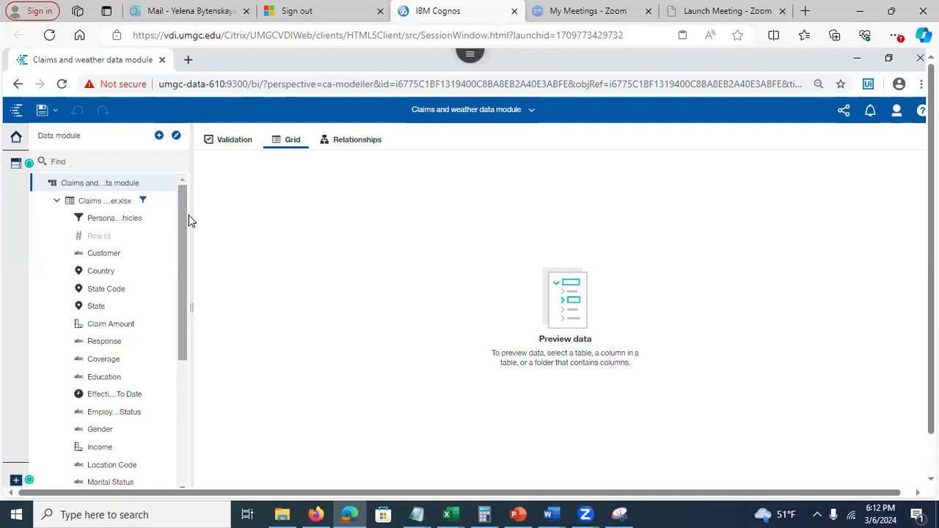
# - Display the Claims and Weather table's data and start a calculation from Monthly Premium Auto in the calculation editor
pyautogui.click(121, 203)
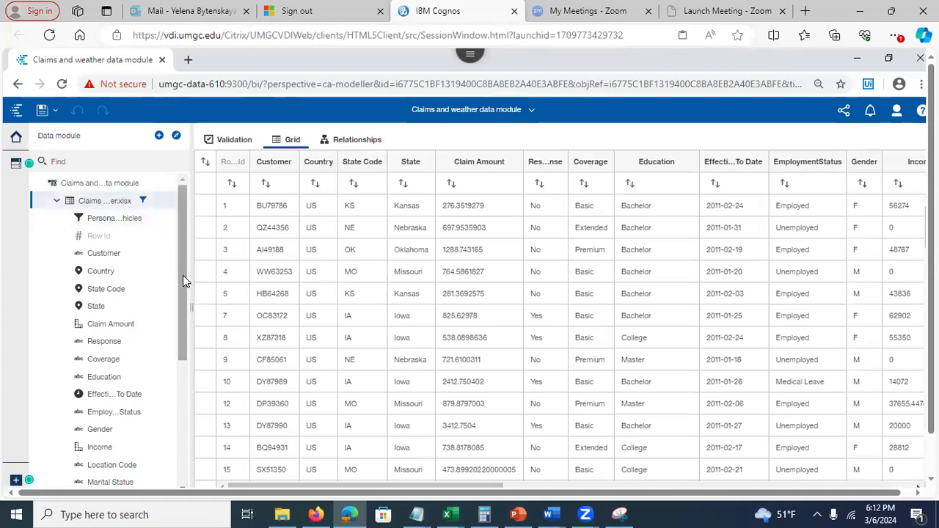
pyautogui.moveTo(183, 276); pyautogui.dragTo(184, 360)
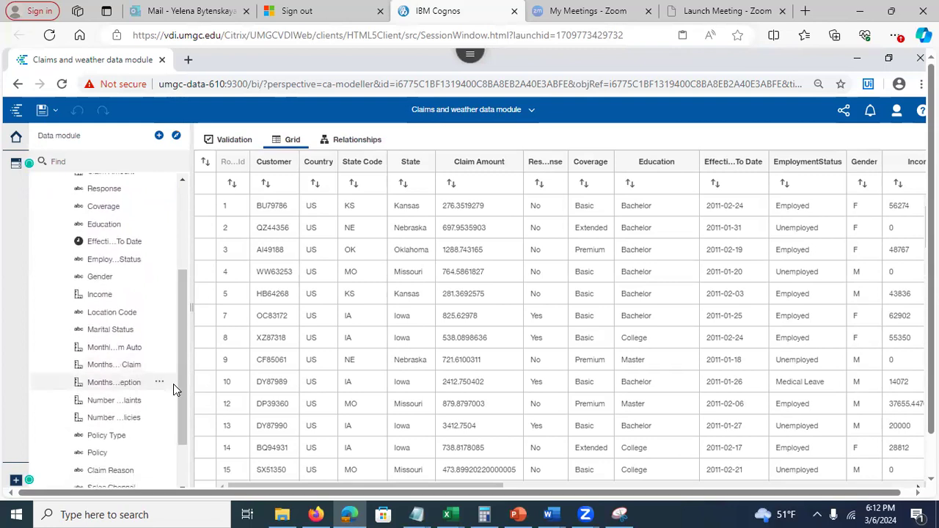
pyautogui.click(158, 349)
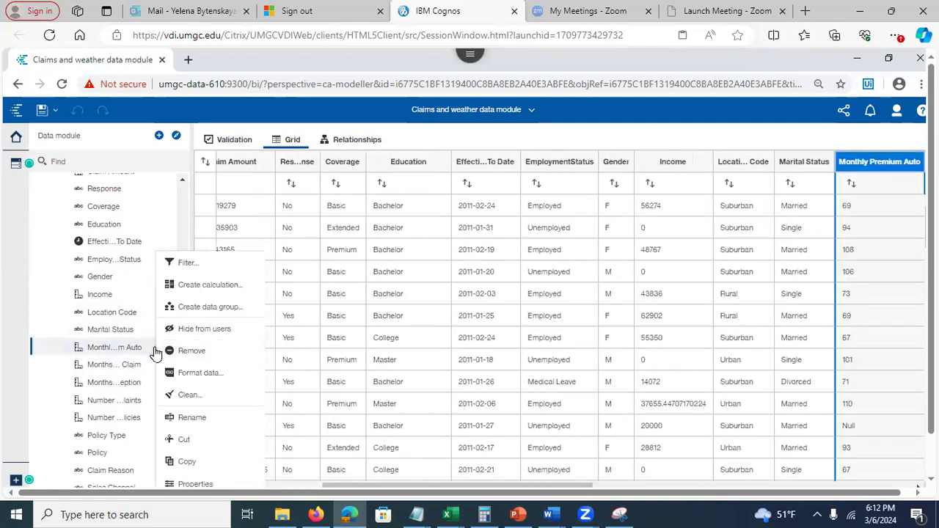
pyautogui.click(219, 285)
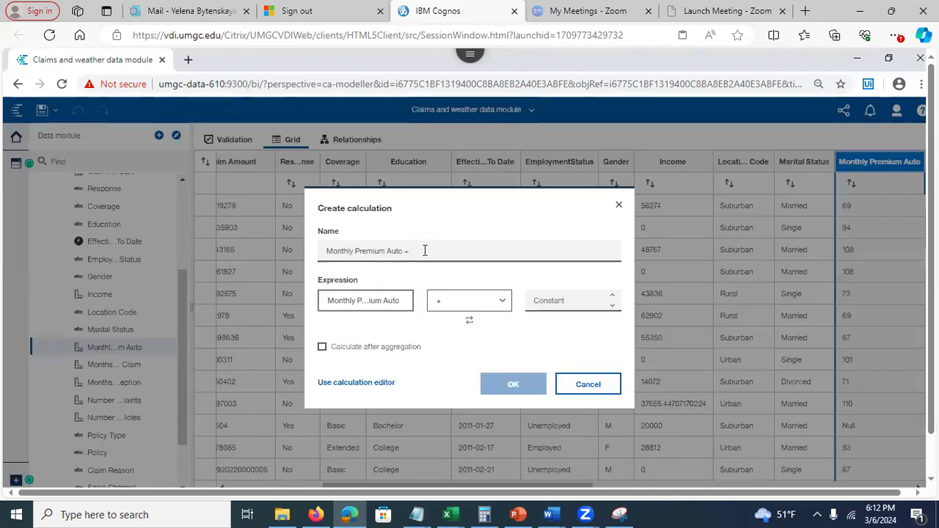
pyautogui.click(355, 383)
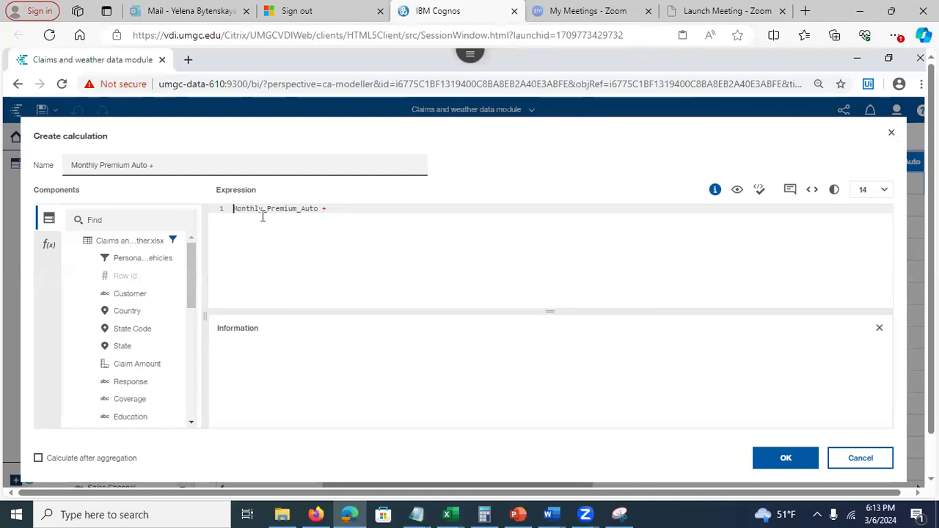
# - Name the calculation Annual Premium Auto and set its expression to Monthly_Premium_Auto *12
pyautogui.moveTo(100, 165); pyautogui.dragTo(51, 167)
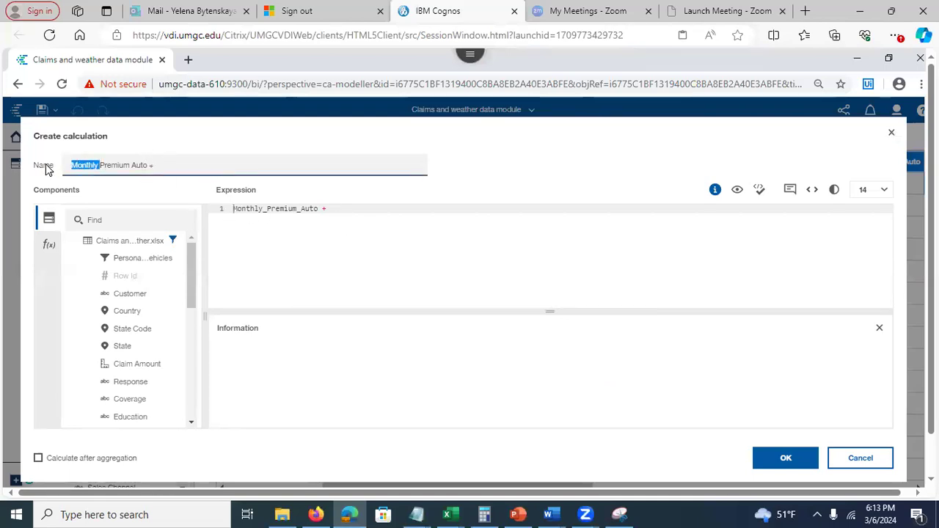
pyautogui.write('Annual')
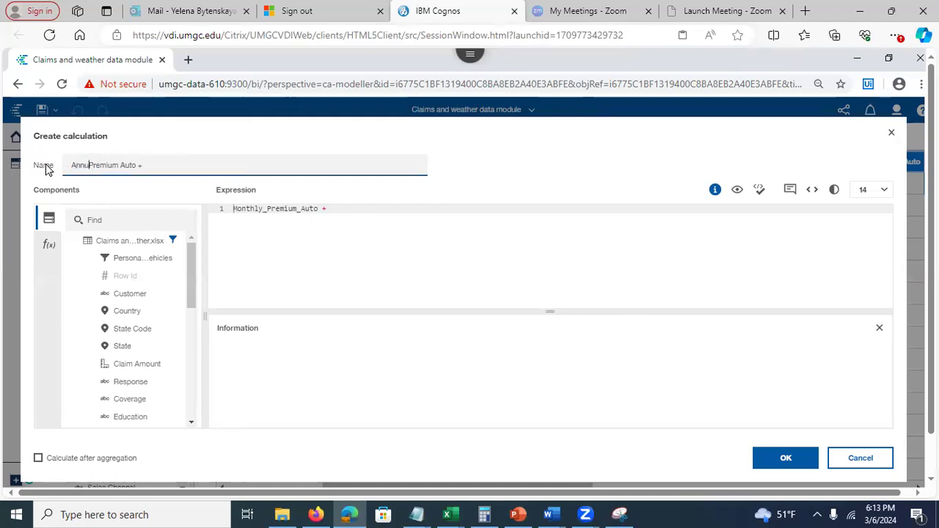
pyautogui.click(179, 163)
pyautogui.press('BackSpace')
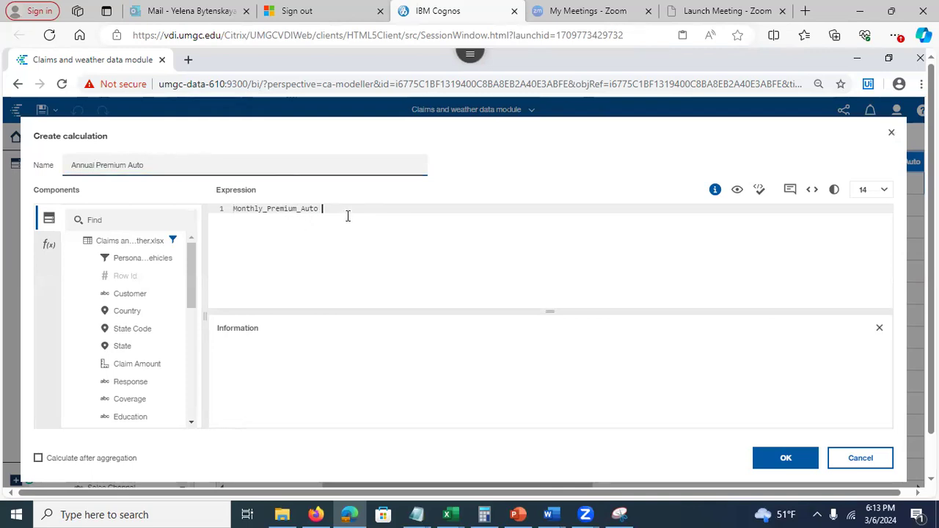
pyautogui.write('*12')
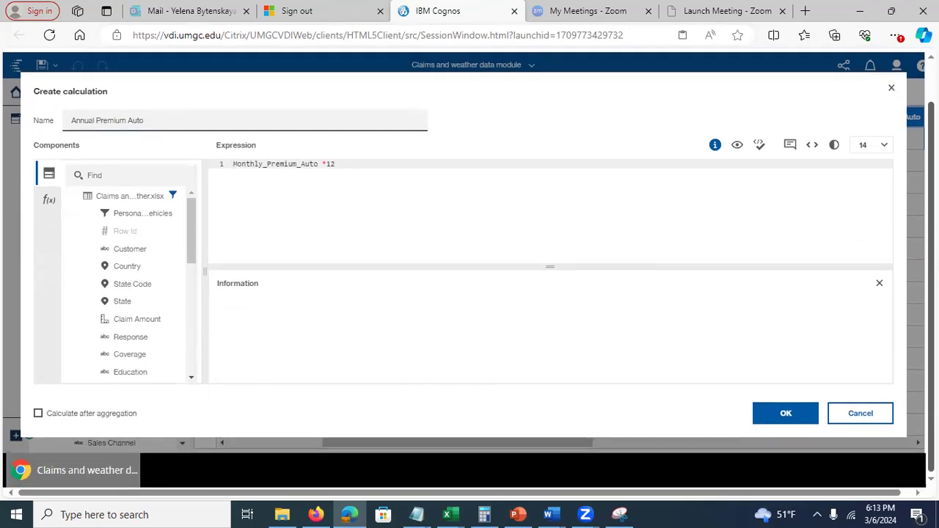
# - Validate the Annual Premium Auto expression, preview its data, and create the calculation
pyautogui.click(760, 147)
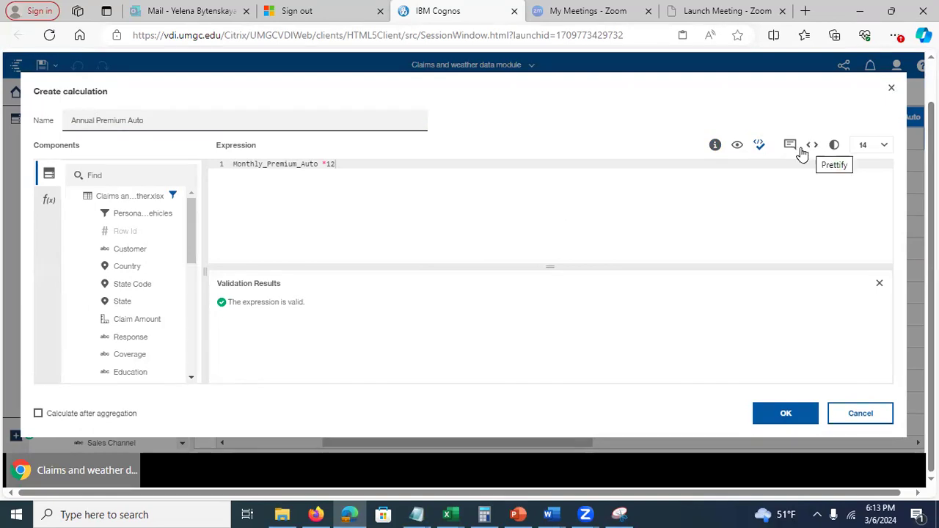
pyautogui.click(738, 145)
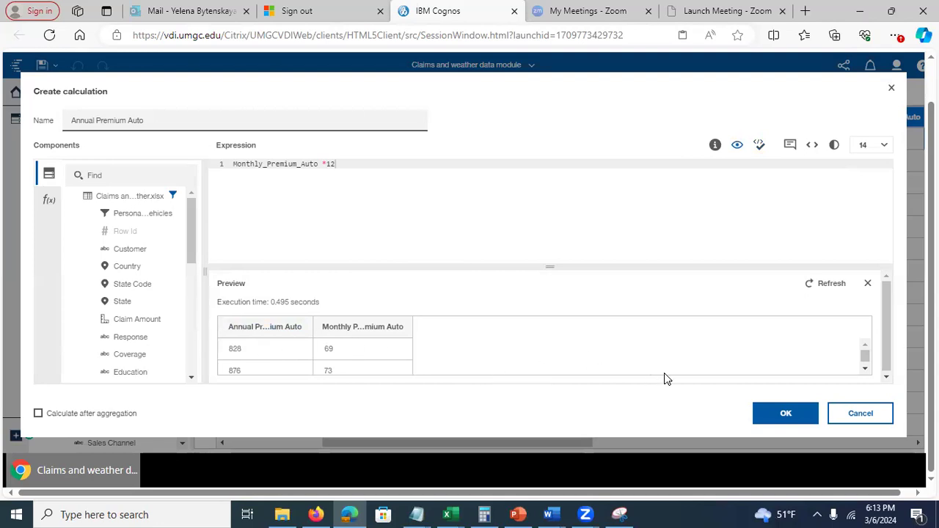
pyautogui.click(783, 413)
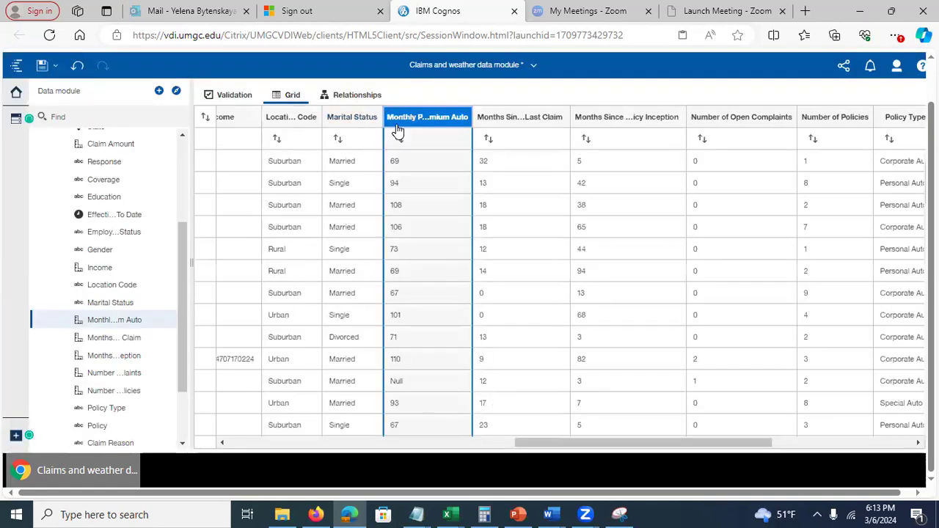
# - Examine the Annual Premium Auto column at the start of the grid and the actions available for it
pyautogui.moveTo(525, 441); pyautogui.dragTo(203, 437)
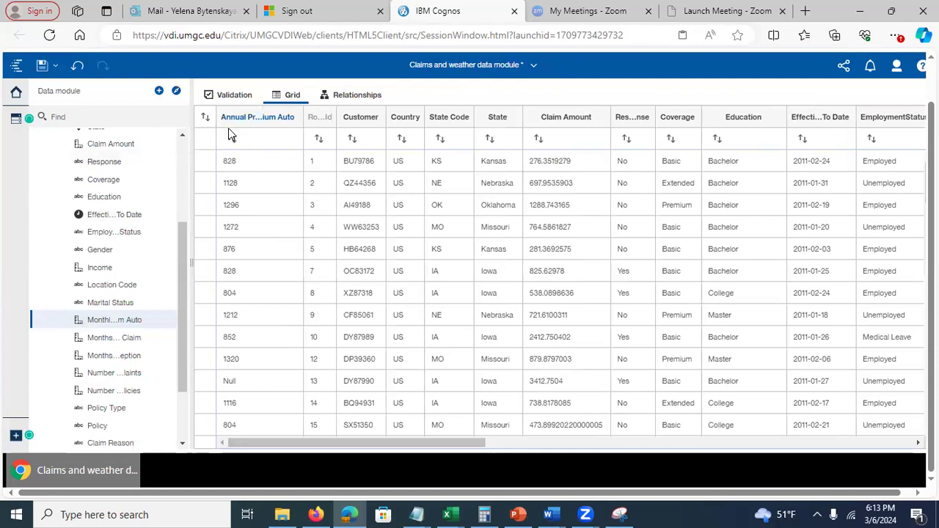
pyautogui.moveTo(247, 118); pyautogui.dragTo(284, 120)
pyautogui.click(282, 123)
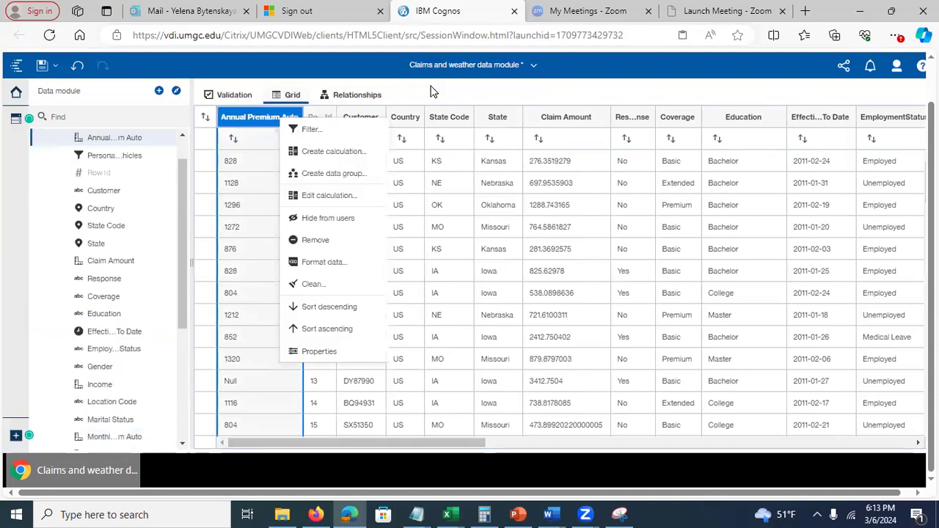
pyautogui.click(409, 95)
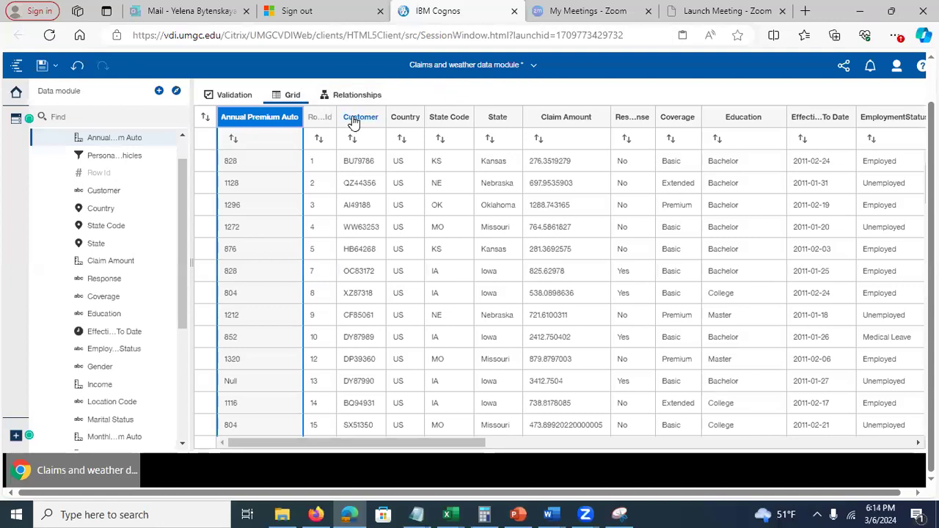
pyautogui.moveTo(355, 122); pyautogui.dragTo(328, 124)
pyautogui.click(444, 94)
# - Review the data module's field list and the actions available for the Claims and Weather table
pyautogui.scroll(2, 183, 180)
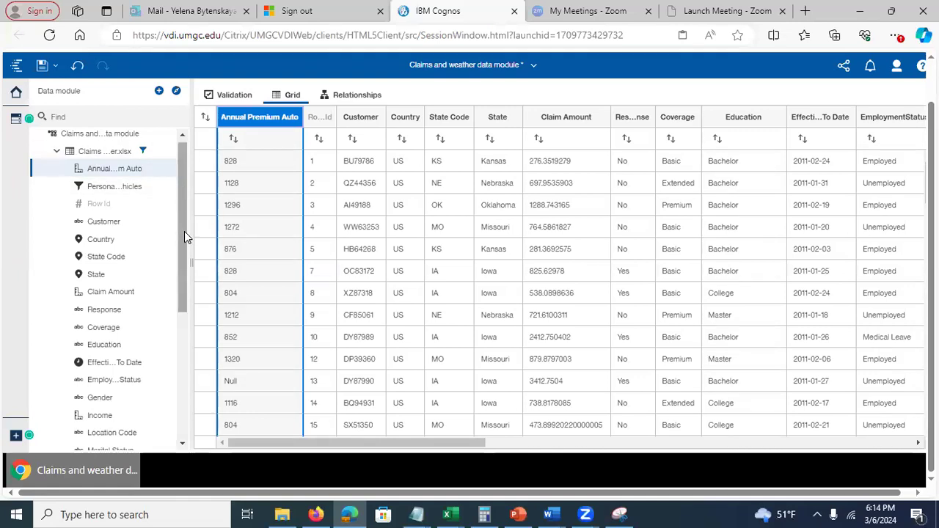
pyautogui.moveTo(182, 295); pyautogui.dragTo(184, 341)
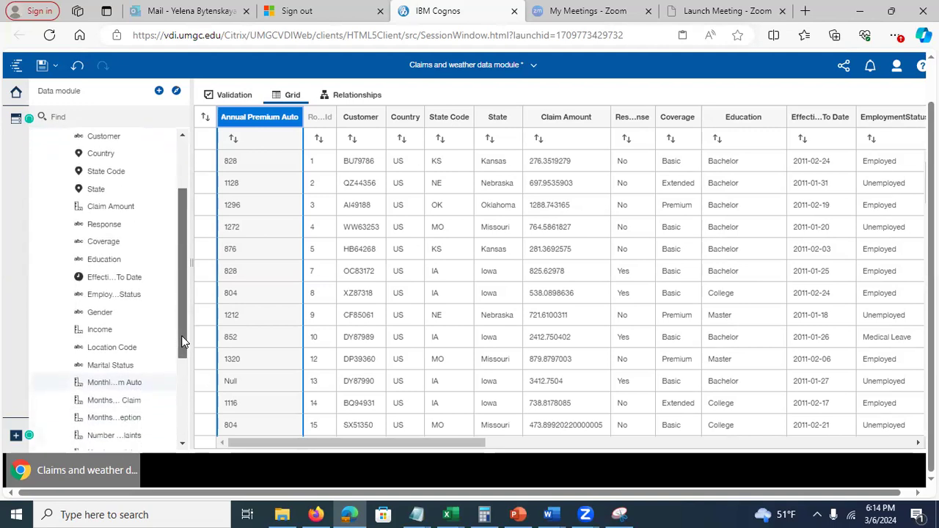
pyautogui.scroll(3, 173, 287)
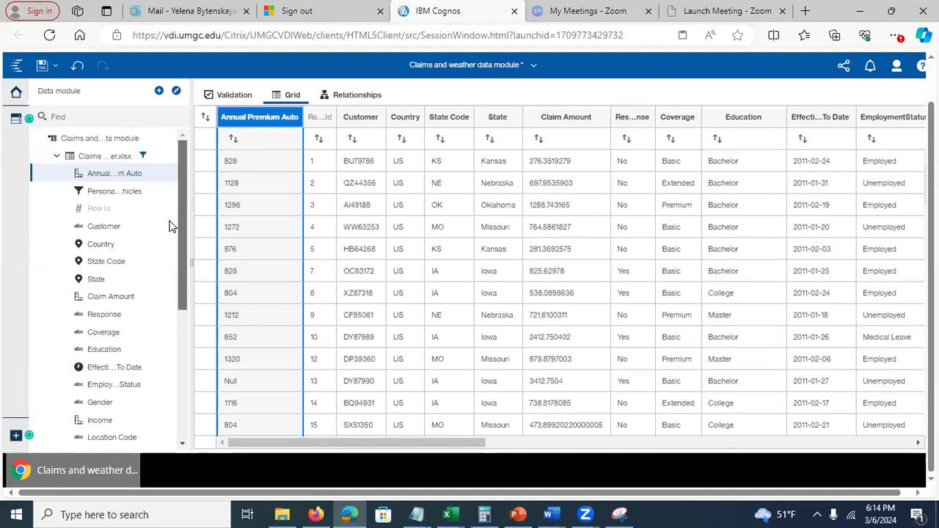
pyautogui.click(160, 156)
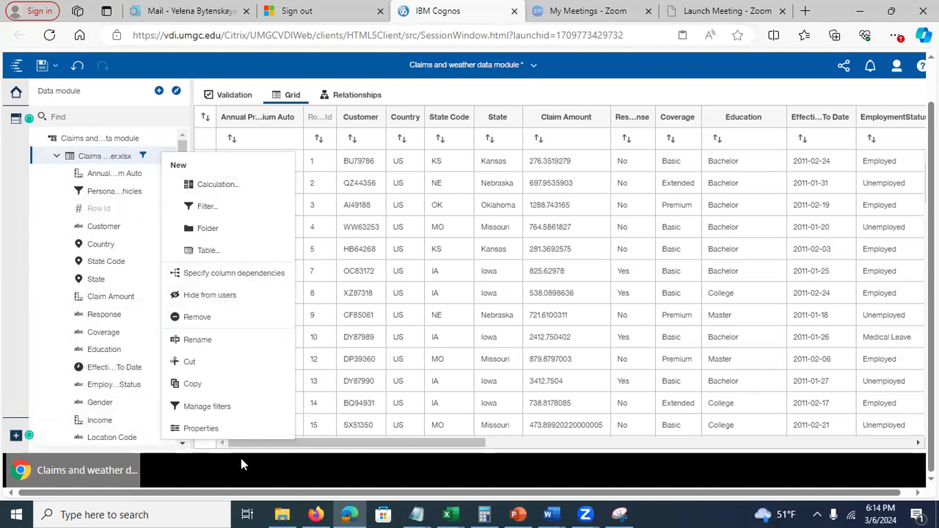
pyautogui.click(173, 121)
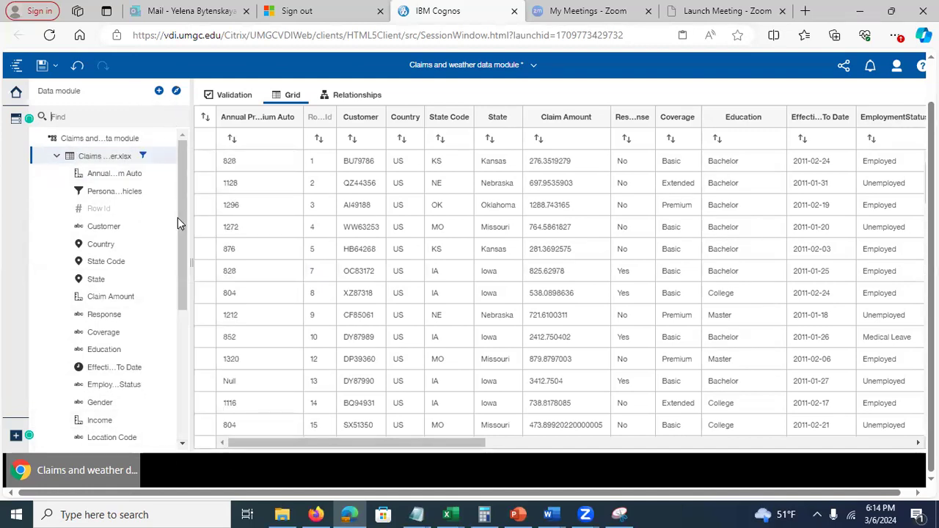
# - Start another calculation from Monthly Premium Auto in the calculation editor and name it State Average Monthly Premium Auto
pyautogui.moveTo(185, 287); pyautogui.dragTo(183, 358)
pyautogui.click(161, 355)
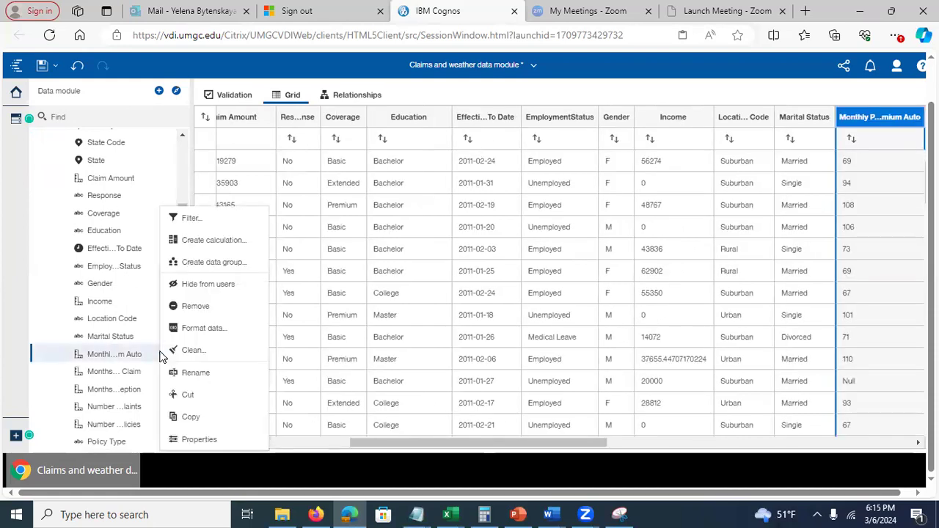
pyautogui.click(205, 245)
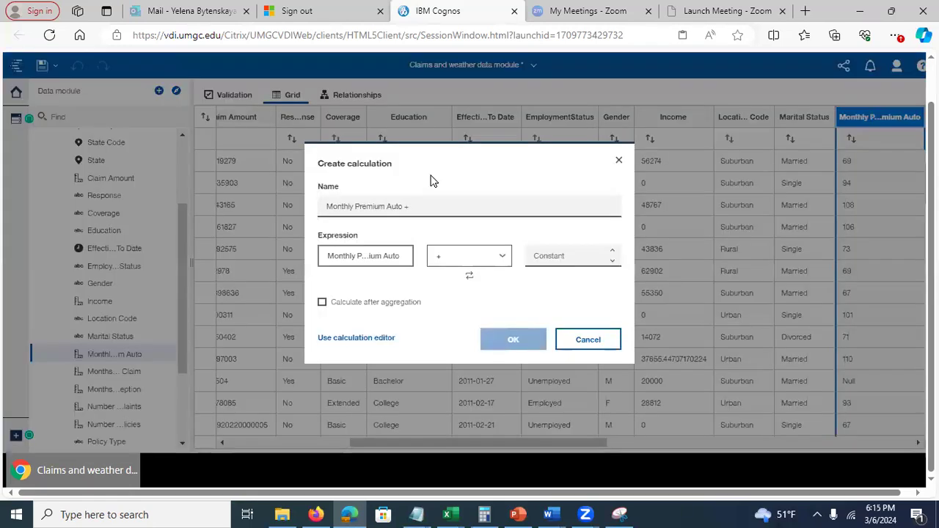
pyautogui.click(355, 339)
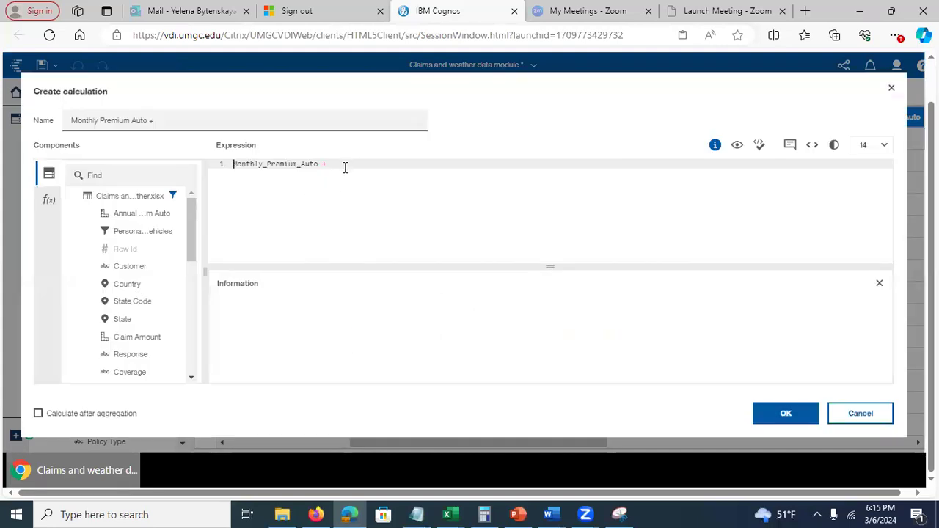
pyautogui.moveTo(154, 120); pyautogui.dragTo(74, 119)
pyautogui.click(74, 122)
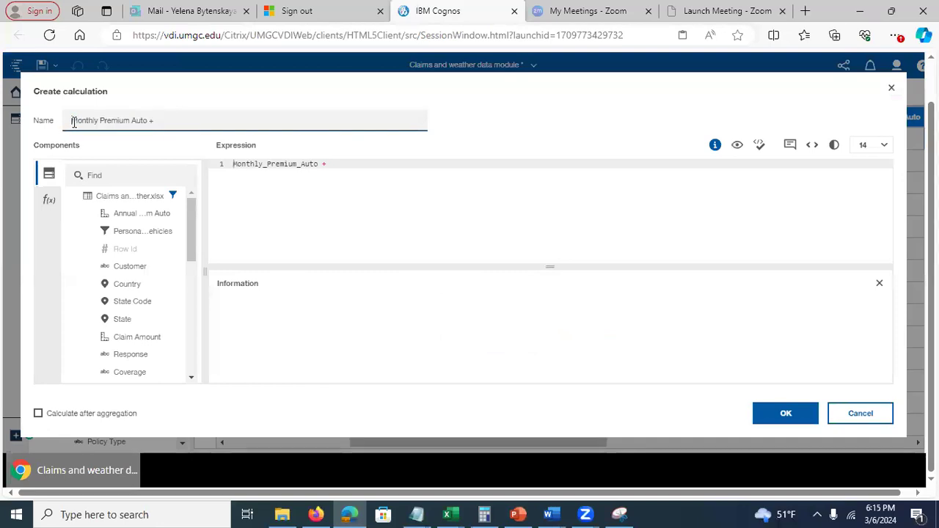
pyautogui.write('State Aveer')
pyautogui.press('BackSpace')
pyautogui.press('BackSpace')
pyautogui.write('rage')
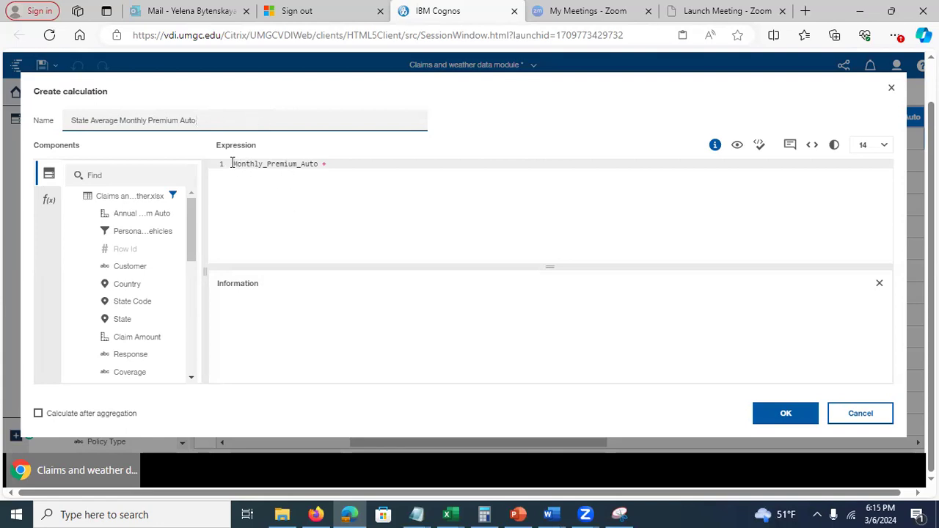
# - Remove the trailing plus sign and wrap the expression as average(Monthly_Premium_Auto), checking the syntax help for the average function
pyautogui.click(345, 168)
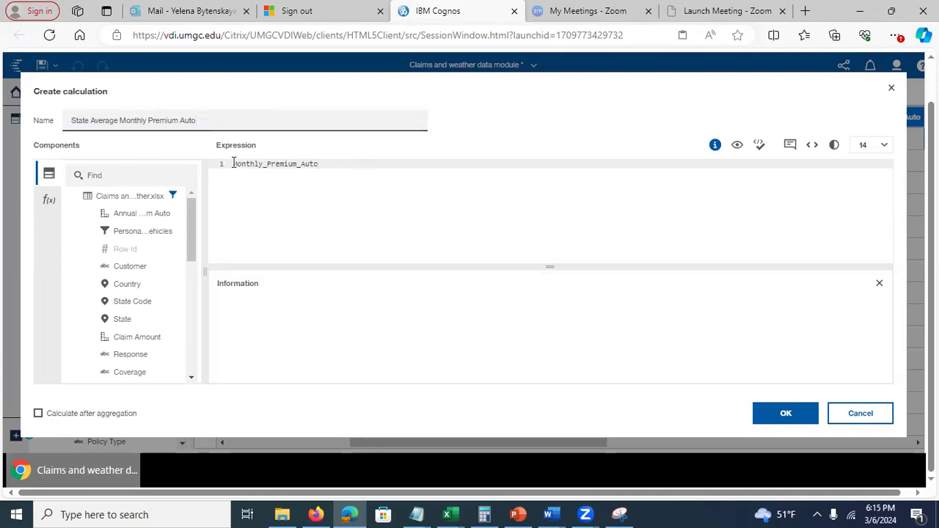
pyautogui.write('avera')
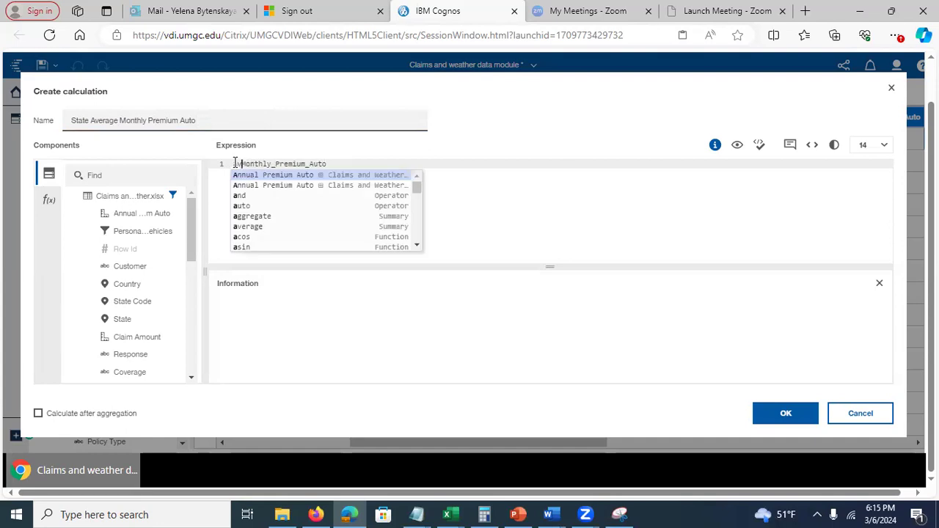
pyautogui.write('ge(')
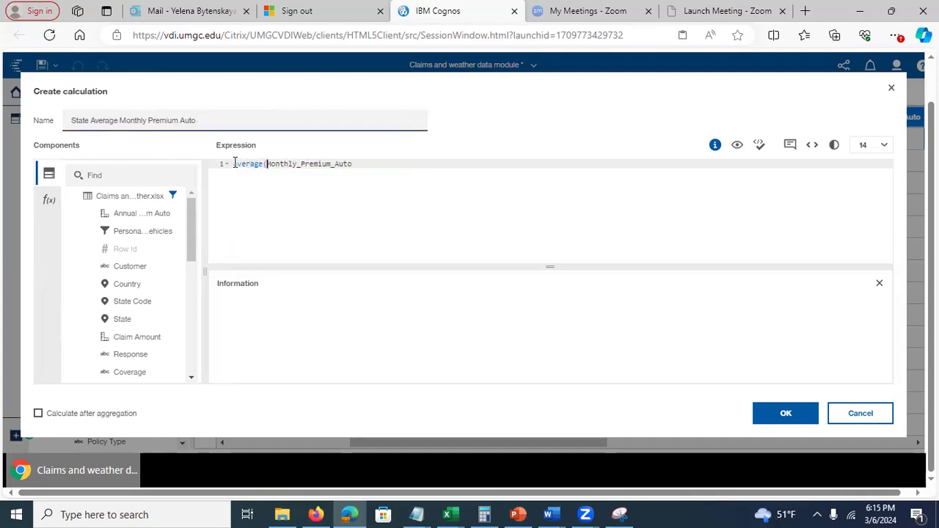
pyautogui.write(')')
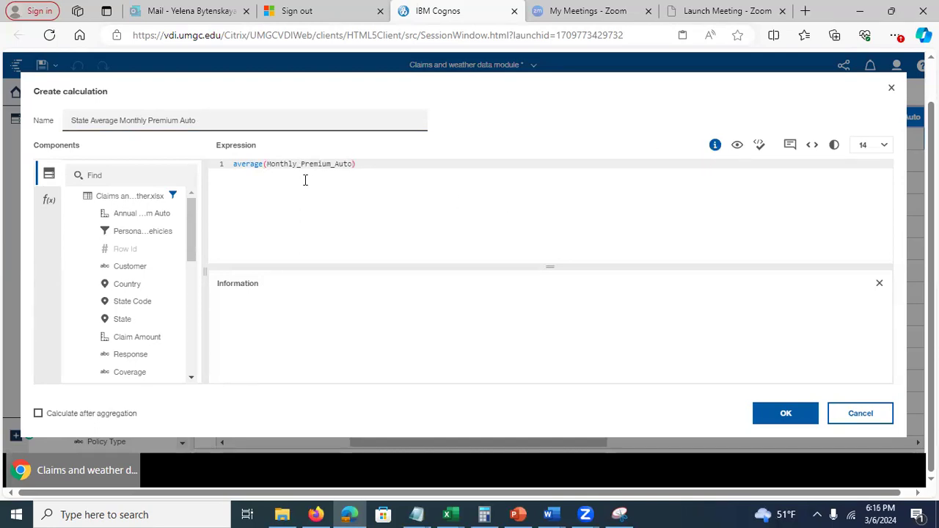
pyautogui.click(246, 165)
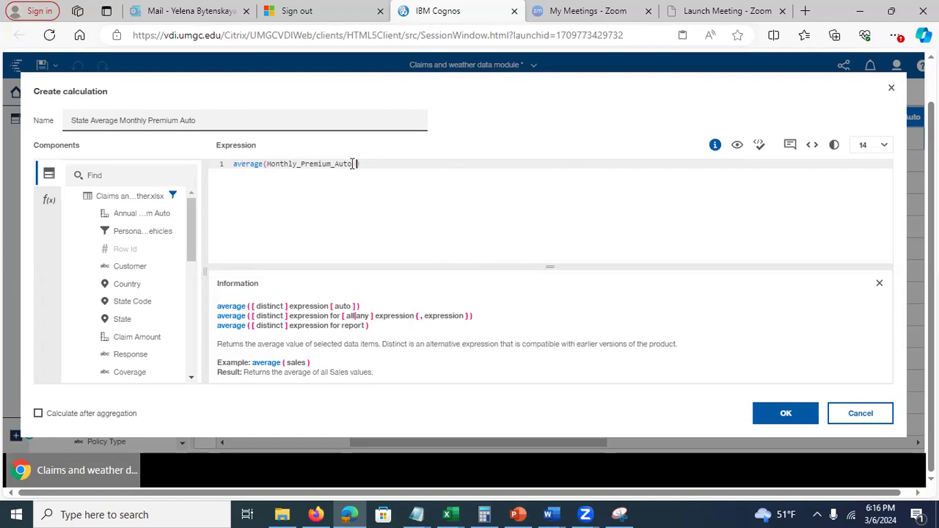
# - Scope the average by State so the expression reads average(Monthly_Premium_Auto for State_ ), and create the calculation
pyautogui.write('for')
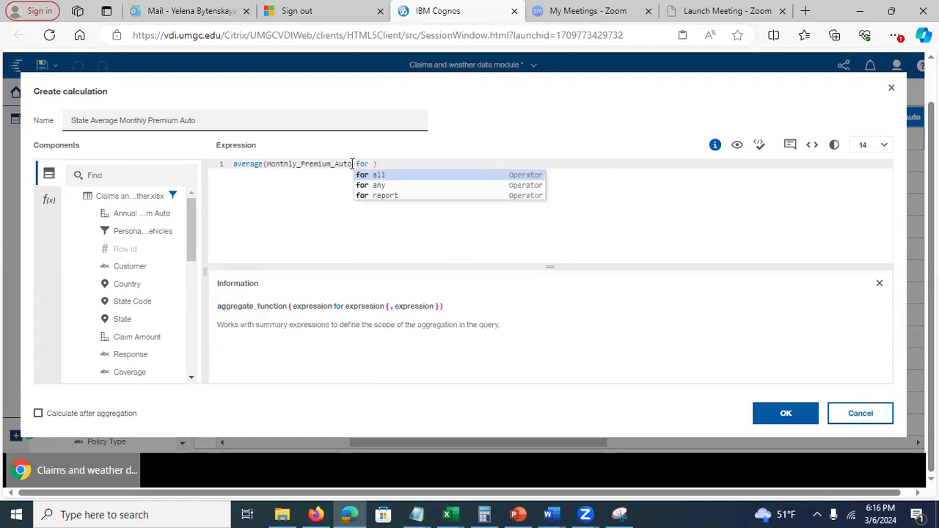
pyautogui.click(267, 250)
pyautogui.click(122, 319)
pyautogui.moveTo(212, 286); pyautogui.dragTo(373, 166)
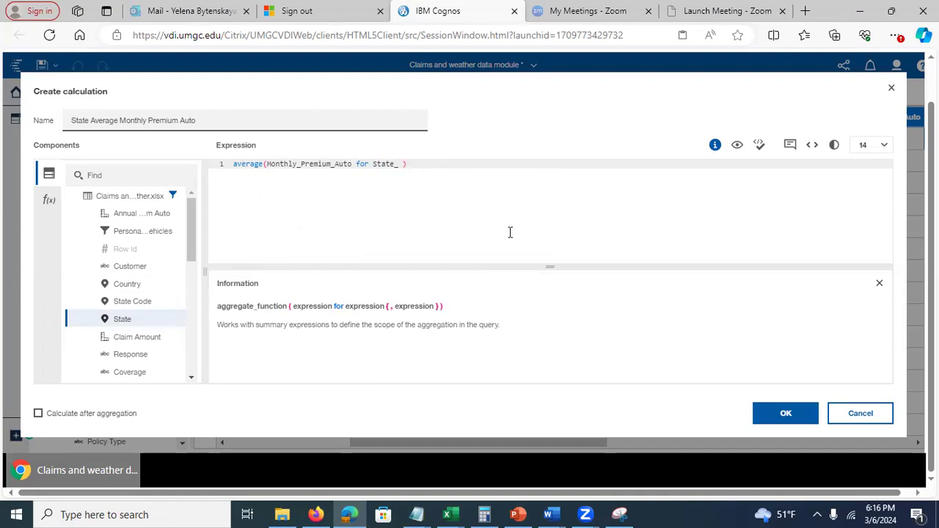
pyautogui.click(784, 417)
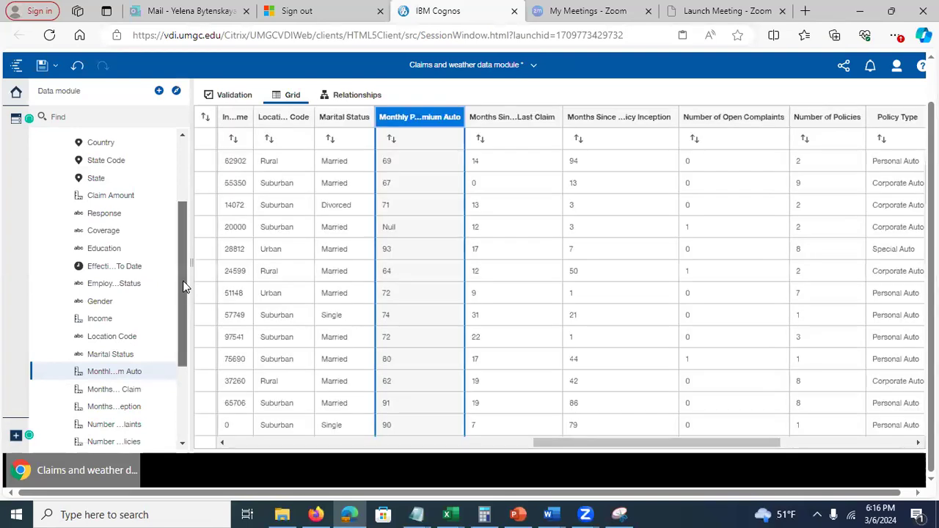
# - Edit the State Average Monthly Premium Auto calculation to round(average(Monthly_Premium_Auto for State_ ), 0), validate it, and save it
pyautogui.moveTo(183, 294); pyautogui.dragTo(173, 196)
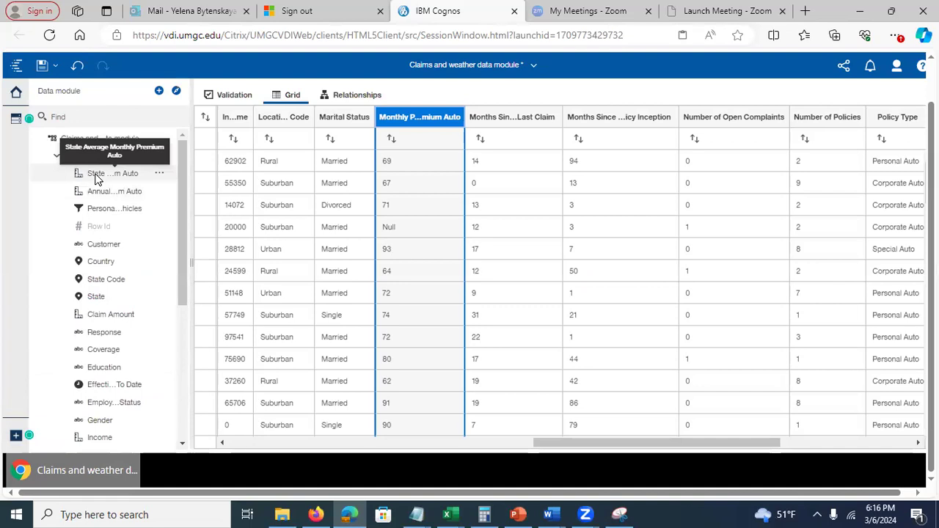
pyautogui.moveTo(534, 449); pyautogui.dragTo(205, 438)
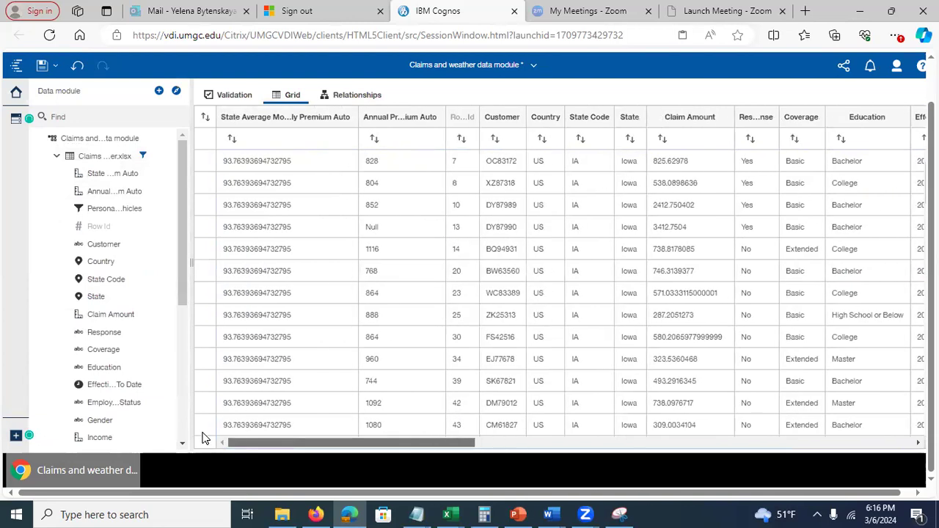
pyautogui.click(247, 122)
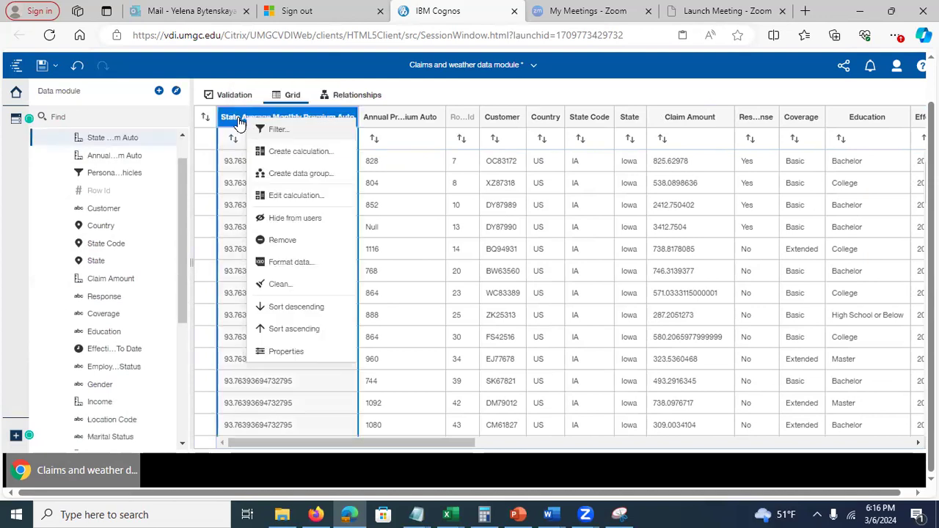
pyautogui.click(291, 195)
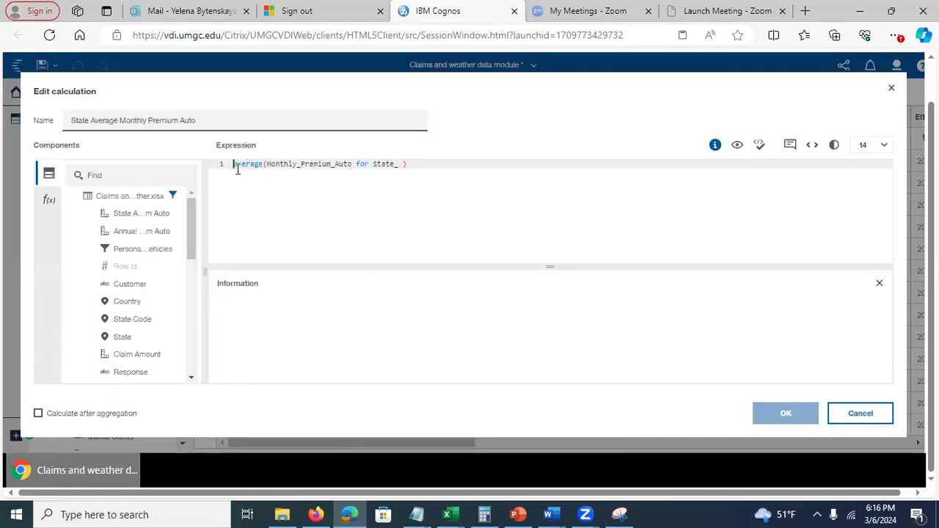
pyautogui.write('rounde')
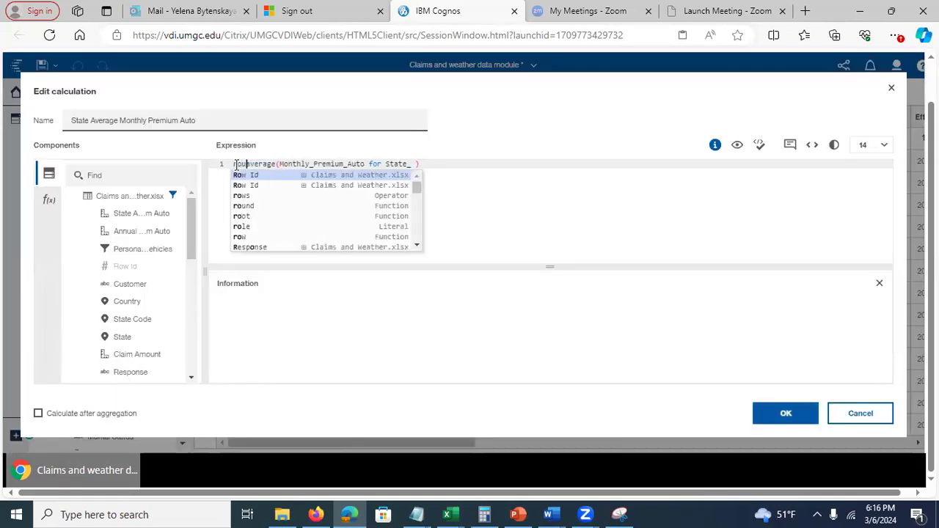
pyautogui.press('BackSpace')
pyautogui.write('(')
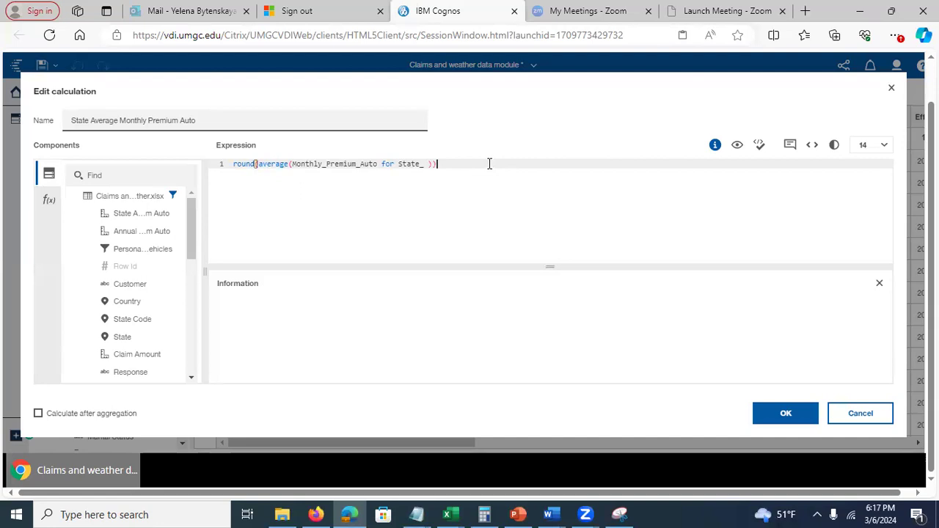
pyautogui.click(434, 162)
pyautogui.click(760, 145)
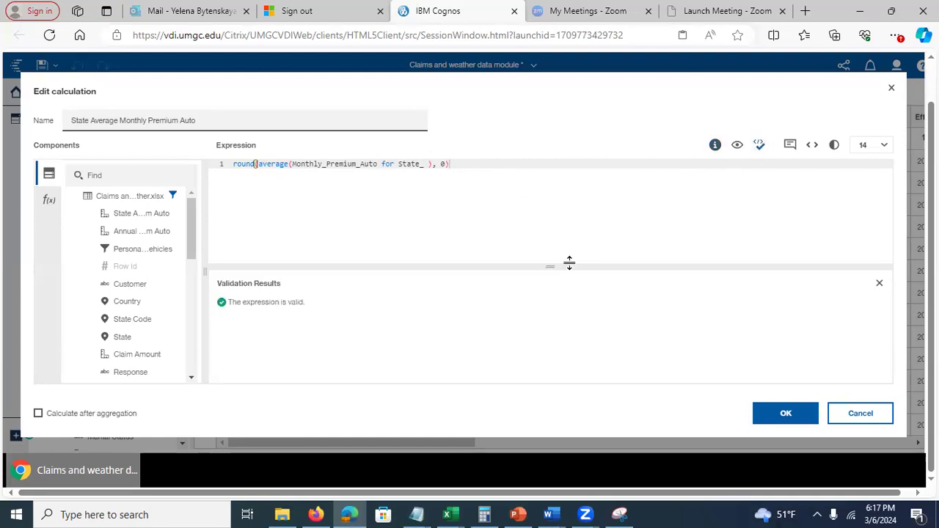
pyautogui.click(783, 413)
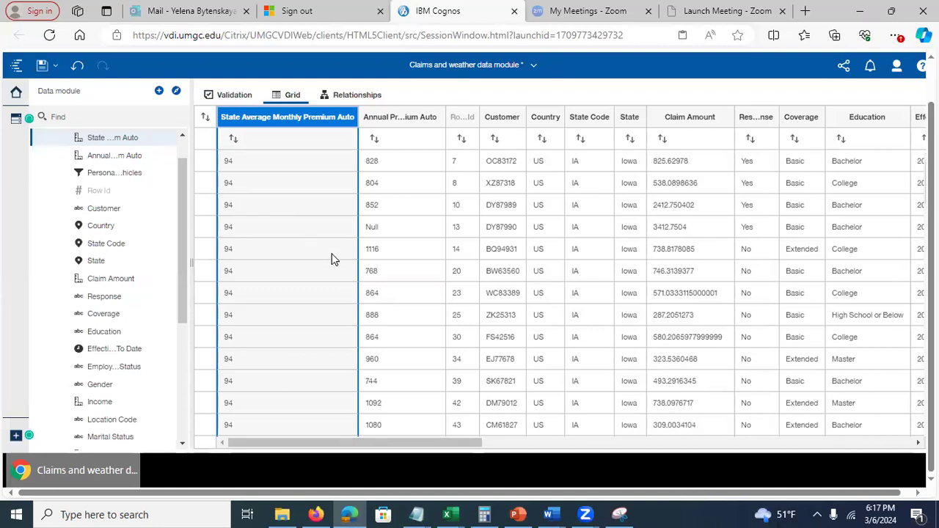
# - Sort the grid by State Code in ascending order, and switch the sort to descending
pyautogui.moveTo(392, 444); pyautogui.dragTo(426, 445)
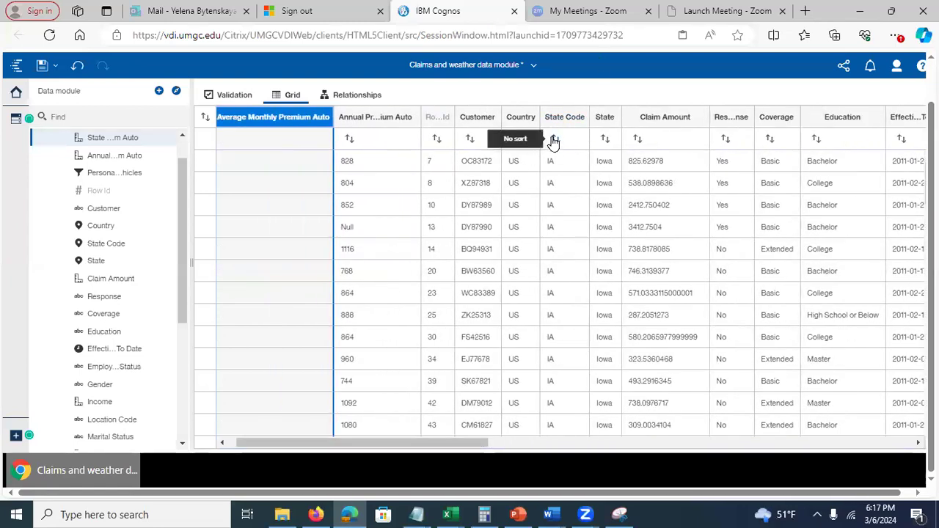
pyautogui.click(554, 141)
pyautogui.moveTo(479, 445); pyautogui.dragTo(470, 445)
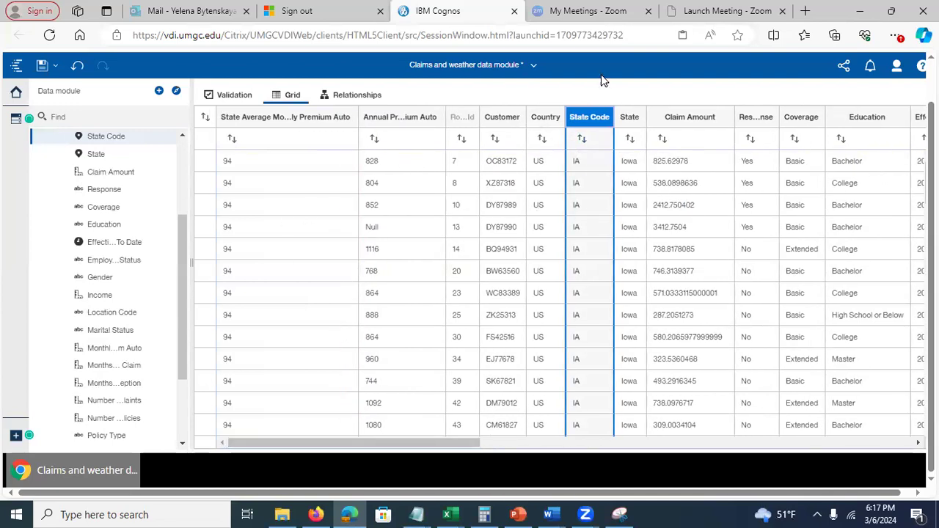
pyautogui.click(585, 140)
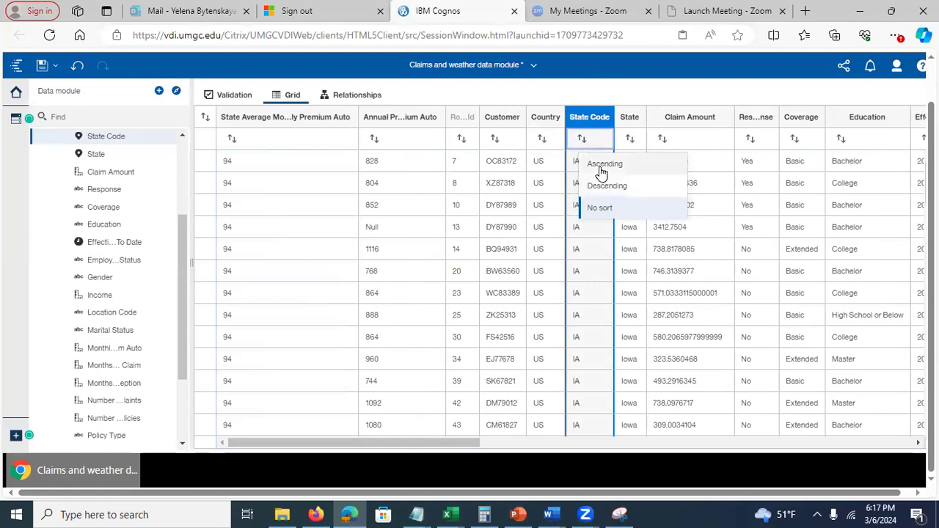
pyautogui.click(602, 166)
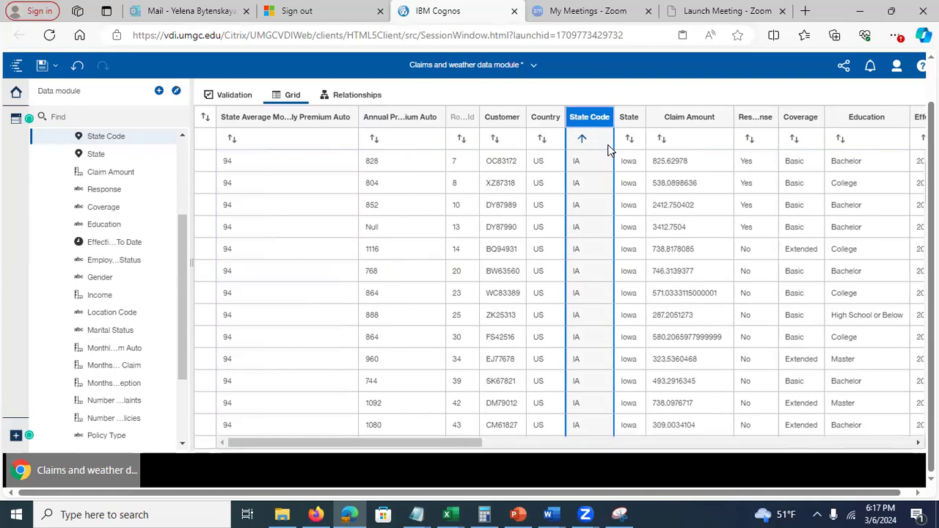
pyautogui.click(584, 144)
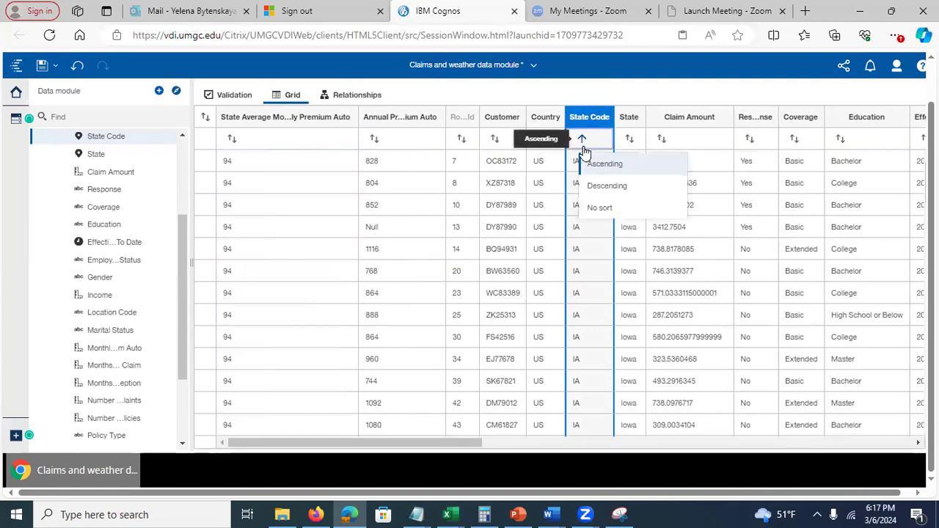
pyautogui.click(596, 186)
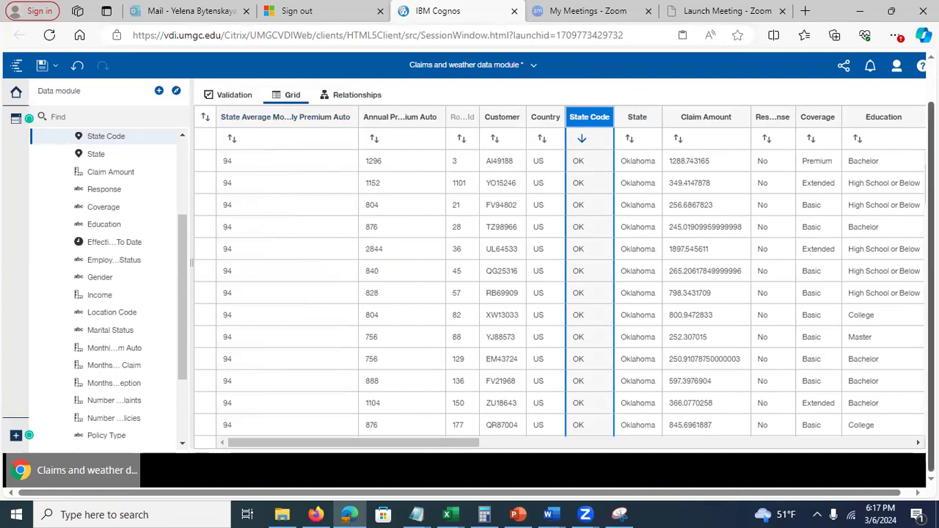
# - Try to change the State Average Monthly Premium Auto expression to average(Monthly_Premium_Auto for State ) without rounding, validate it, and cancel the edit
pyautogui.click(261, 121)
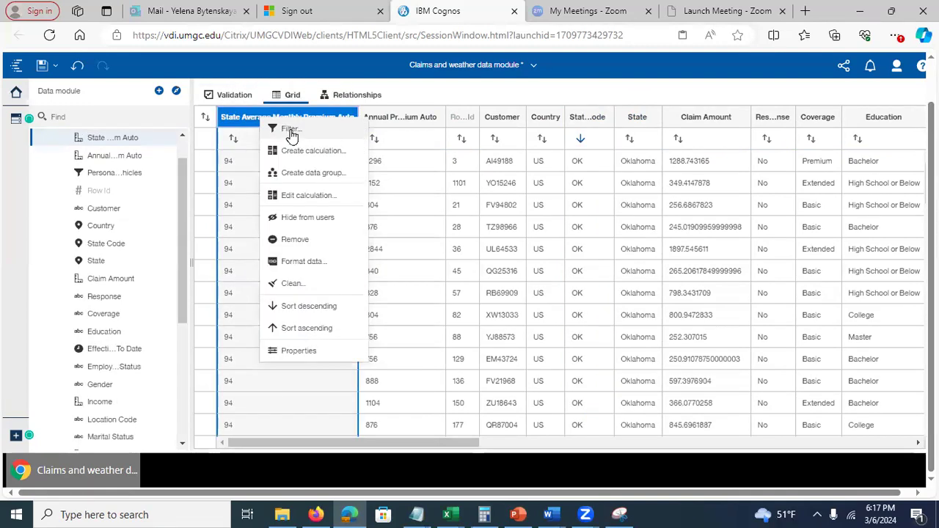
pyautogui.click(301, 195)
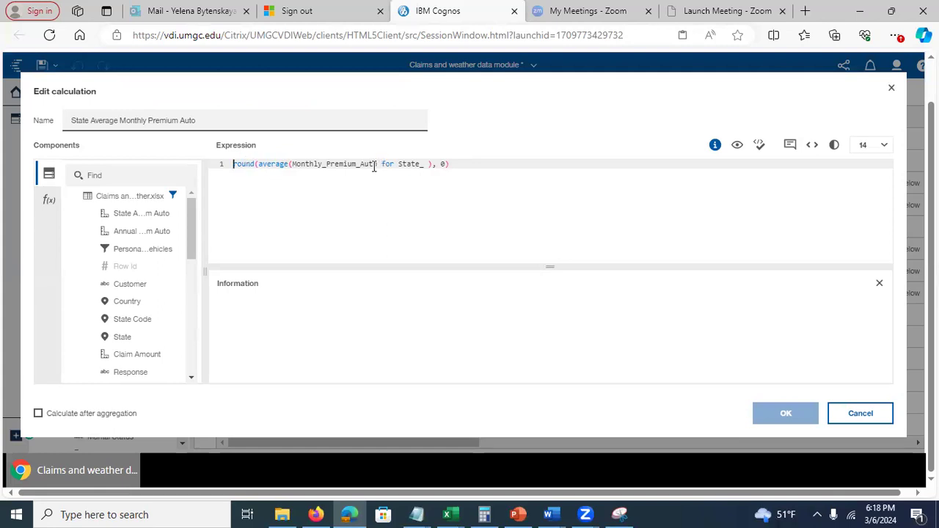
pyautogui.click(259, 164)
pyautogui.hotkey('shift', 'Home')
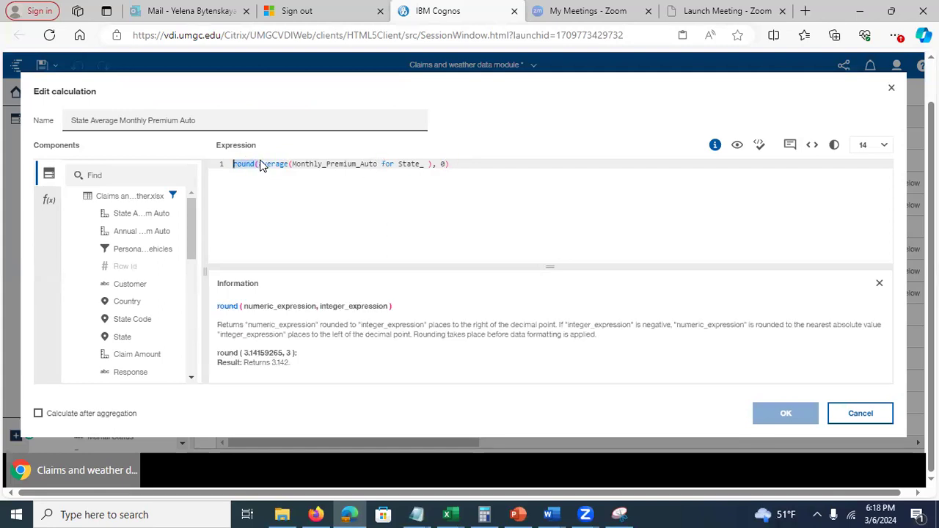
pyautogui.press('BackSpace')
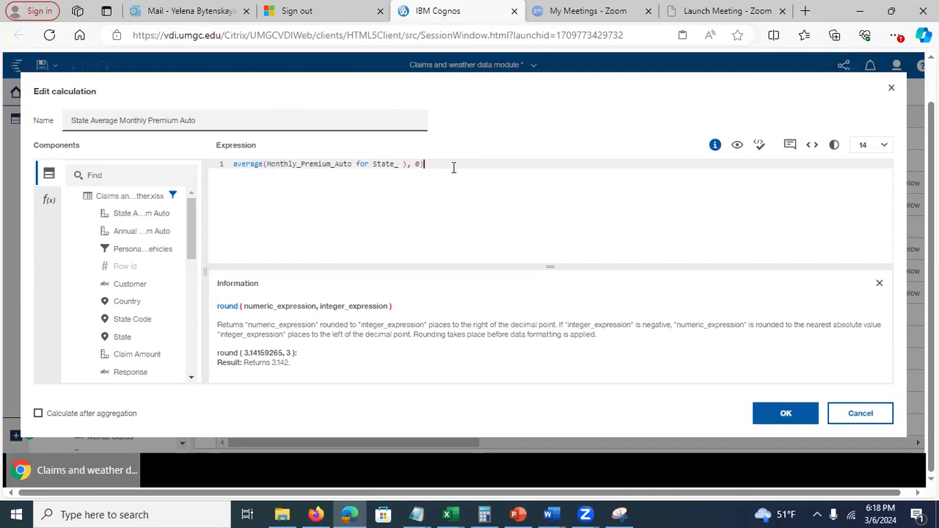
pyautogui.press('BackSpace')
pyautogui.press('BackSpace')
pyautogui.press('BackSpace')
pyautogui.click(401, 164)
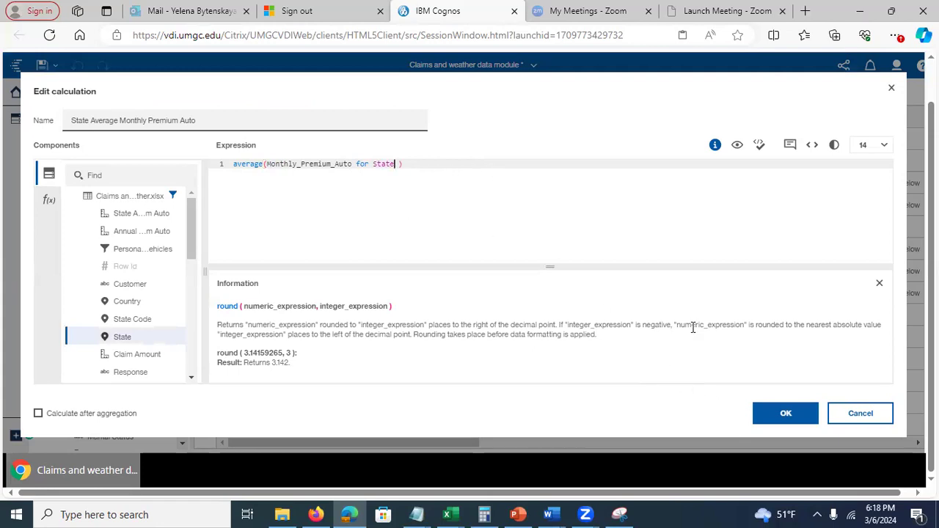
pyautogui.click(760, 145)
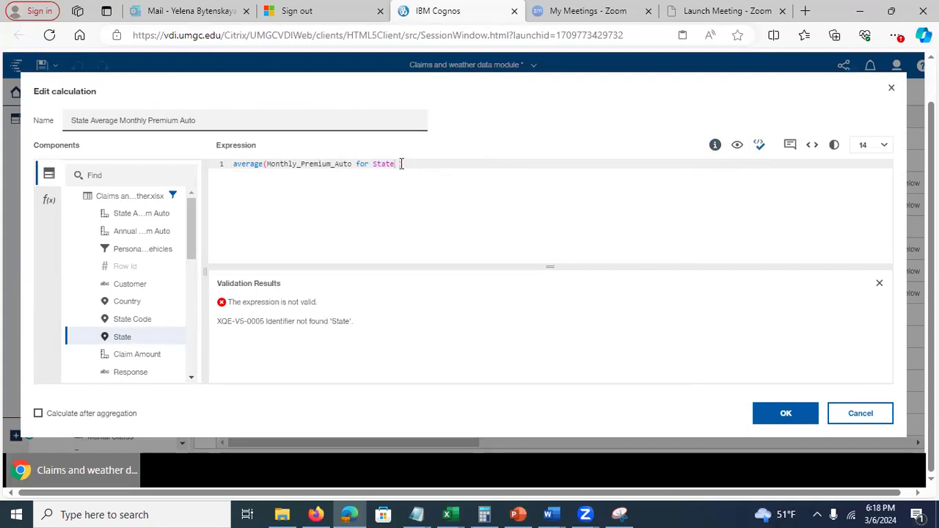
pyautogui.click(865, 413)
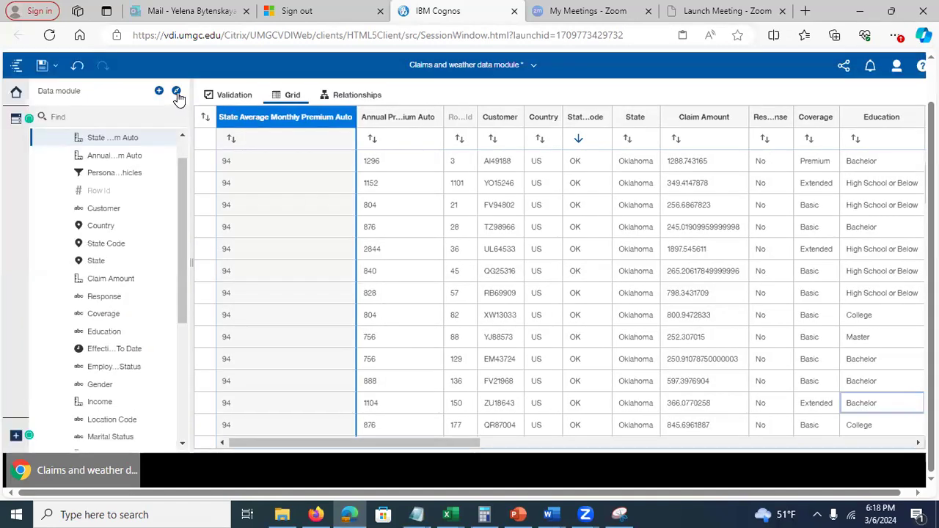
# - Start a new calculation at the data module level and name it overall average income
pyautogui.scroll(1, 182, 184)
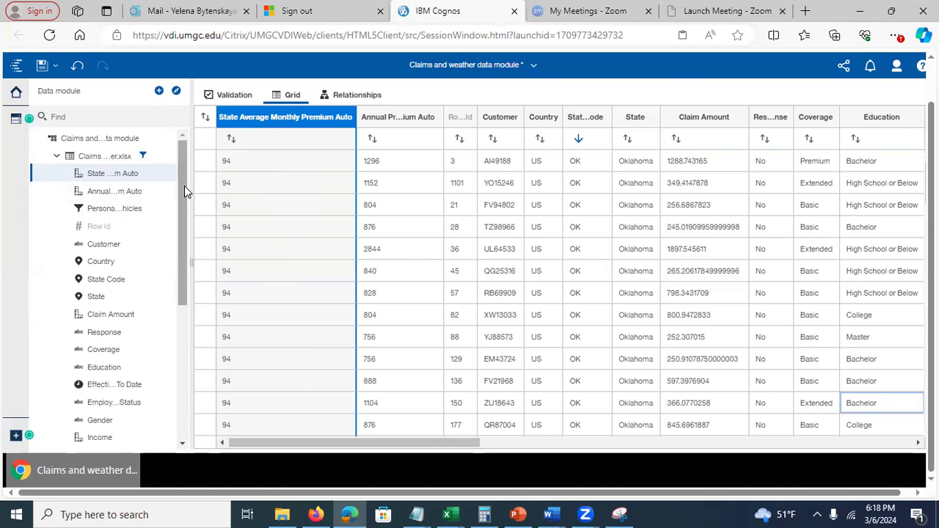
pyautogui.moveTo(163, 143)
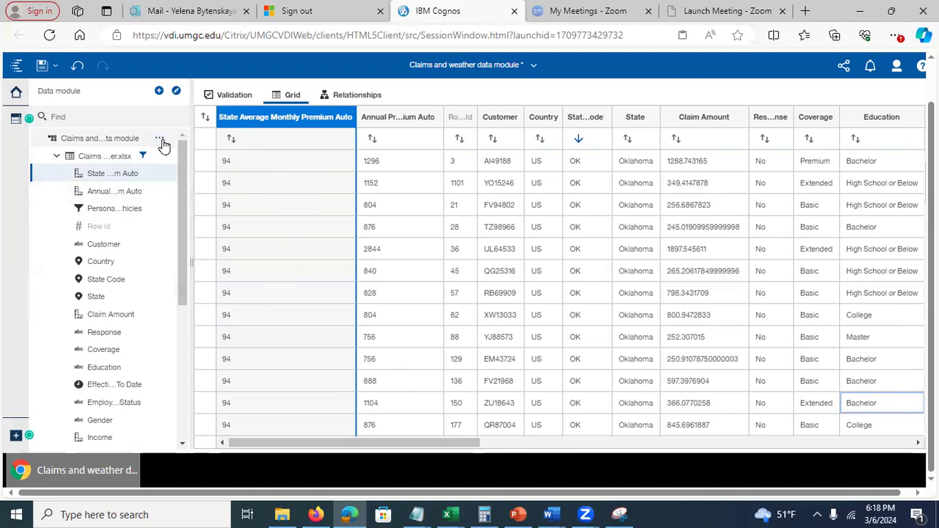
pyautogui.click(165, 144)
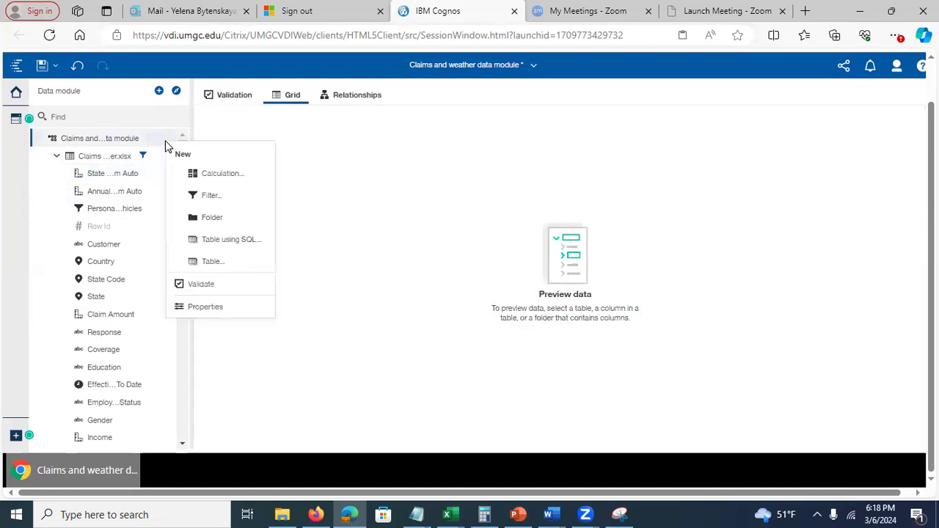
pyautogui.click(213, 174)
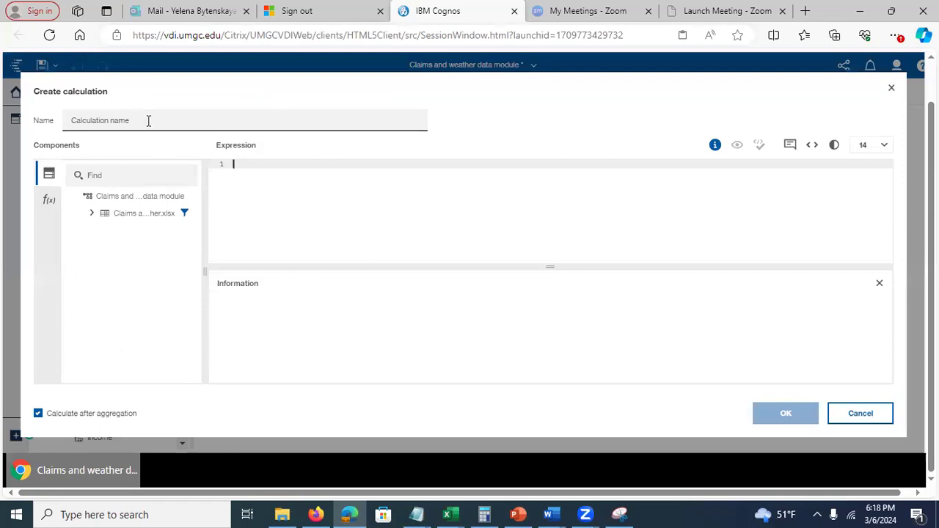
pyautogui.moveTo(148, 121); pyautogui.dragTo(44, 124)
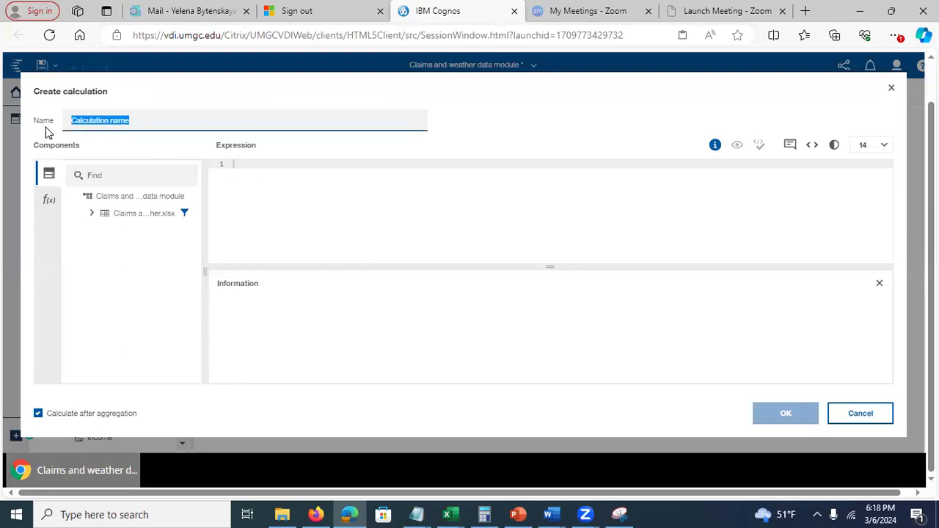
pyautogui.write('overall average')
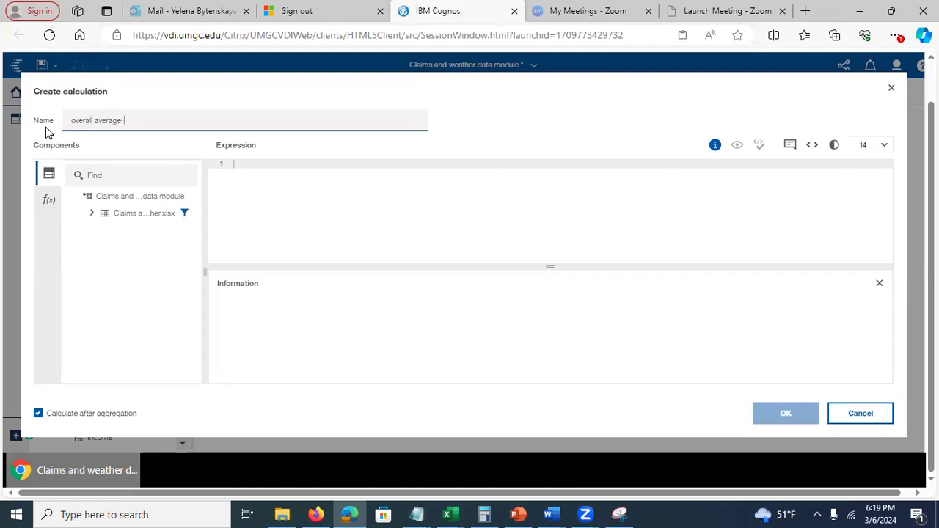
pyautogui.write('me')
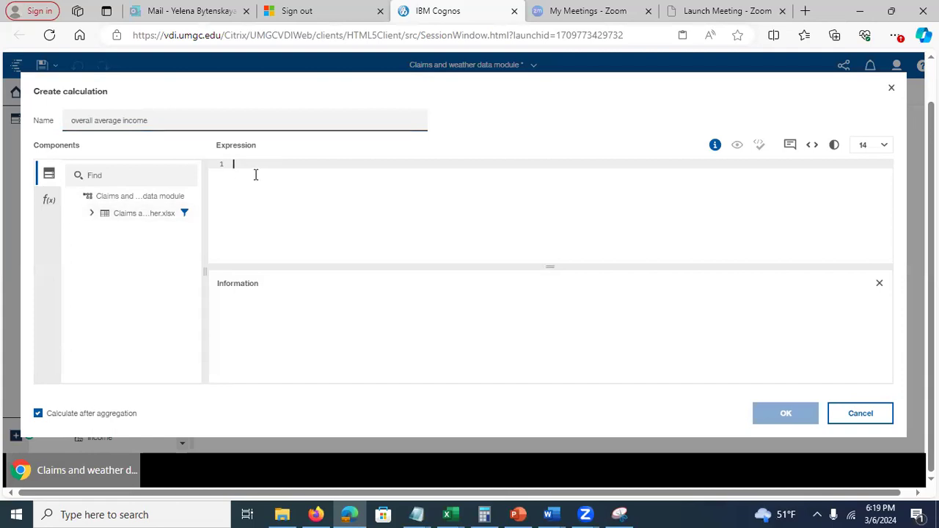
# - Build the expression average ( PacificWestCampaign_Copy.Income ) from the Income column and create the calculation
pyautogui.write('aver')
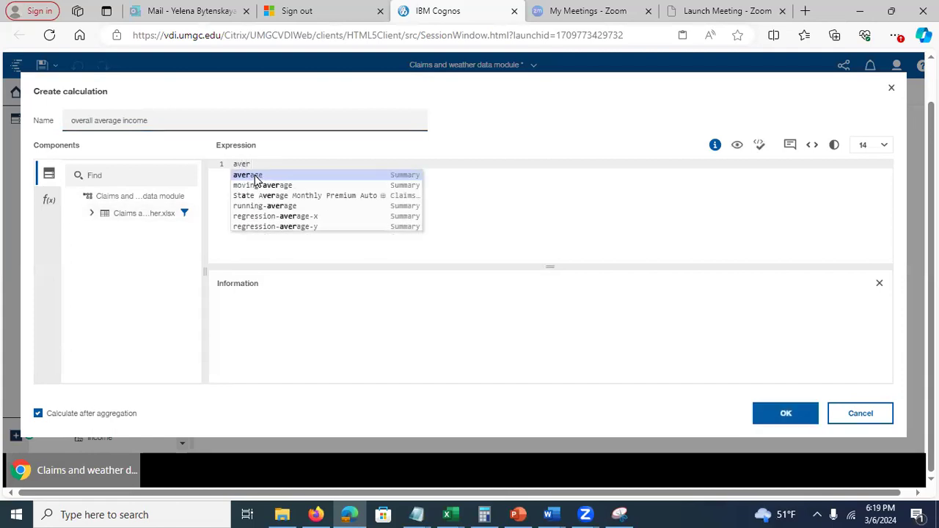
pyautogui.click(255, 176)
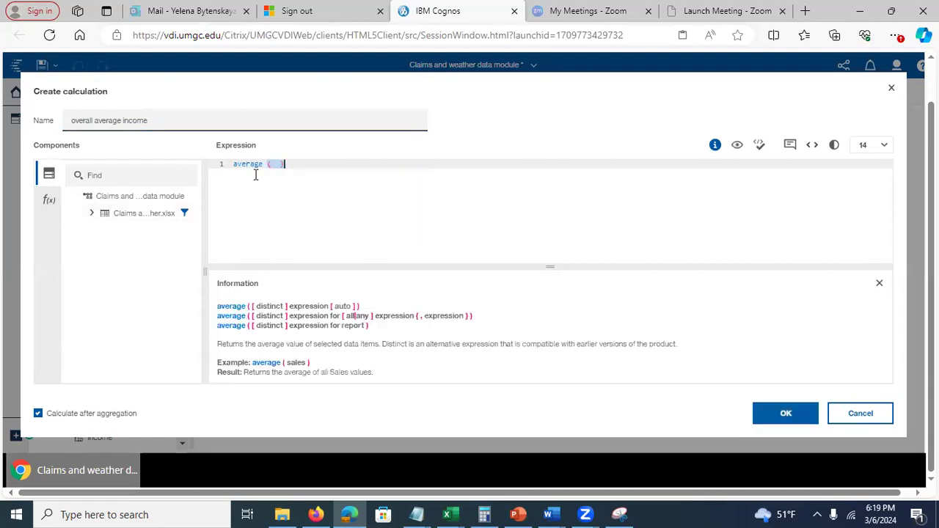
pyautogui.click(91, 213)
pyautogui.moveTo(191, 245); pyautogui.dragTo(273, 163)
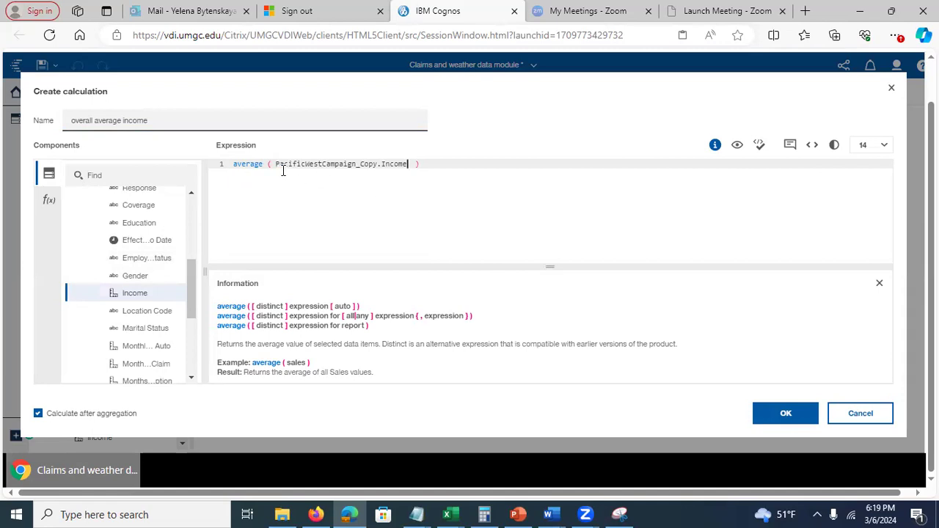
pyautogui.press('Home')
pyautogui.doubleClick(353, 163)
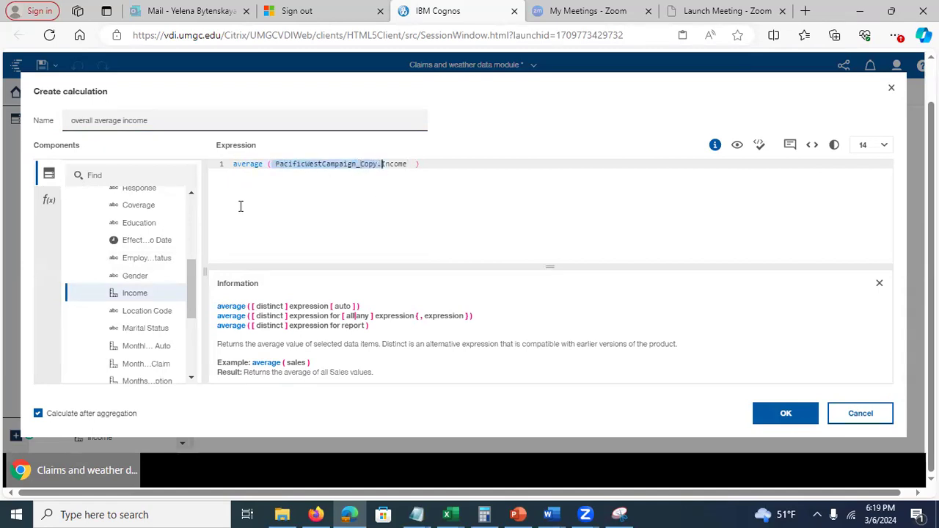
pyautogui.moveTo(193, 262); pyautogui.dragTo(187, 204)
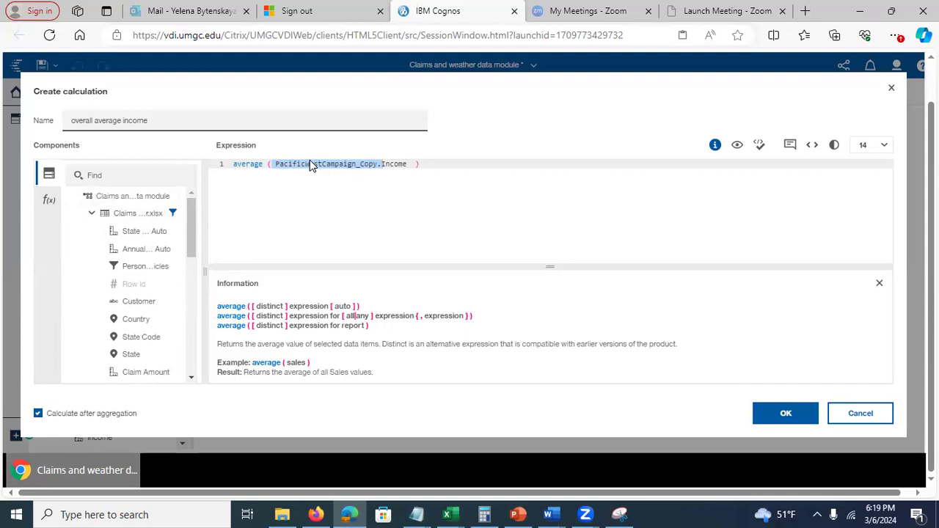
pyautogui.click(278, 163)
pyautogui.moveTo(277, 163); pyautogui.dragTo(378, 164)
pyautogui.click(388, 166)
pyautogui.click(438, 167)
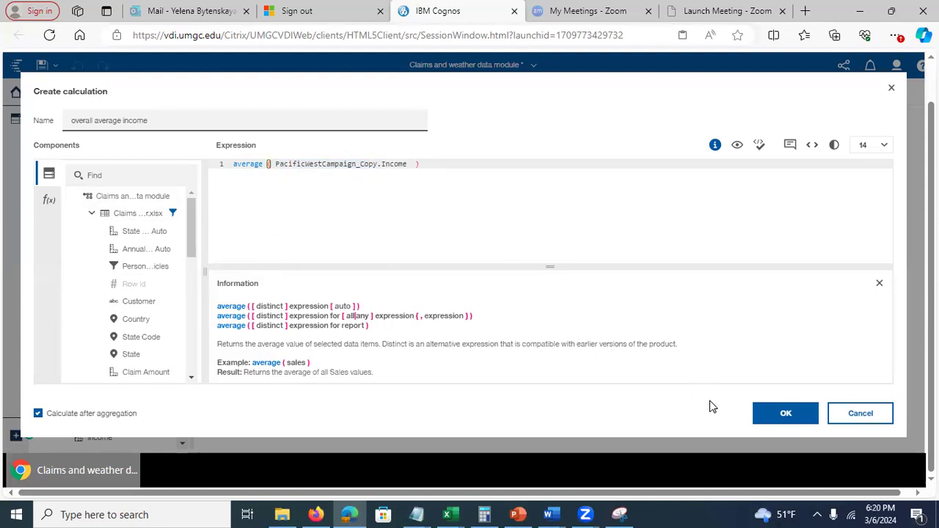
pyautogui.click(785, 415)
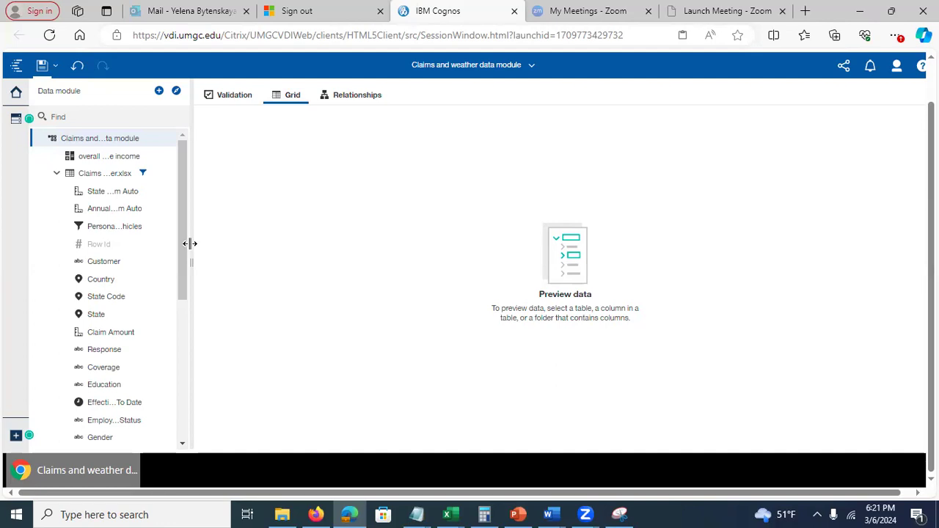
# - Search the data module for income and create a grouped column from Income with the default name and five default ranges
pyautogui.moveTo(183, 247); pyautogui.dragTo(186, 398)
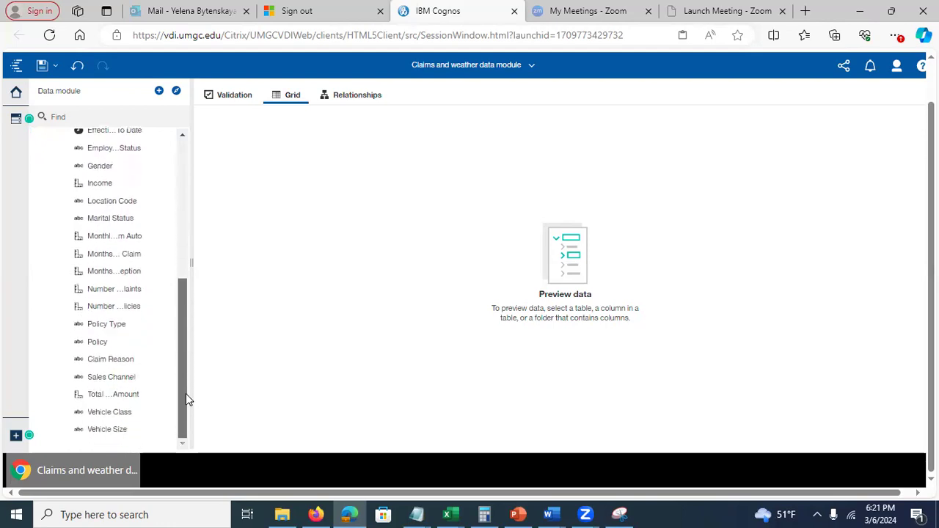
pyautogui.press('Home')
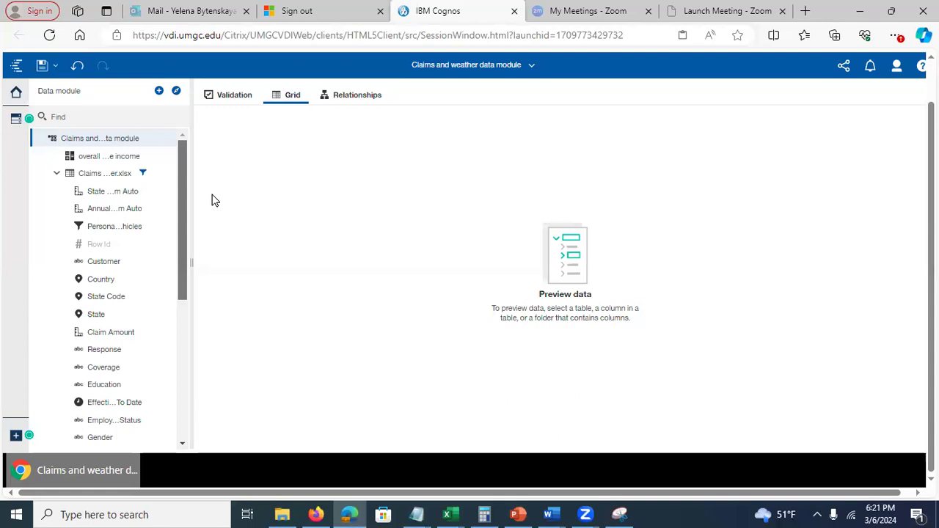
pyautogui.click(92, 116)
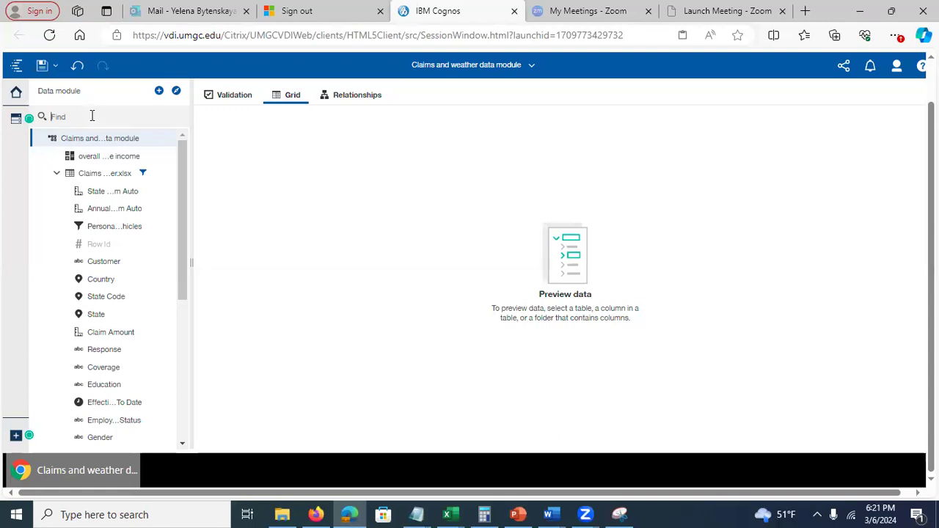
pyautogui.write('income')
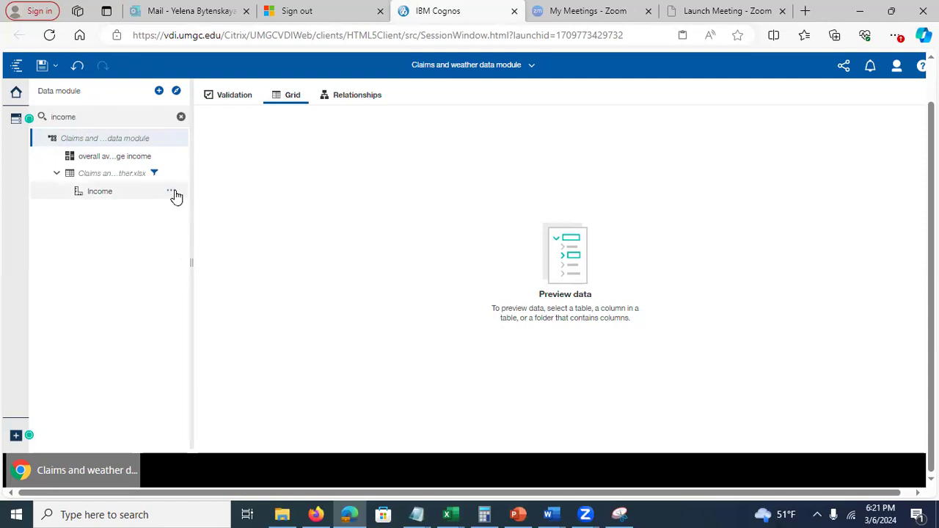
pyautogui.click(171, 192)
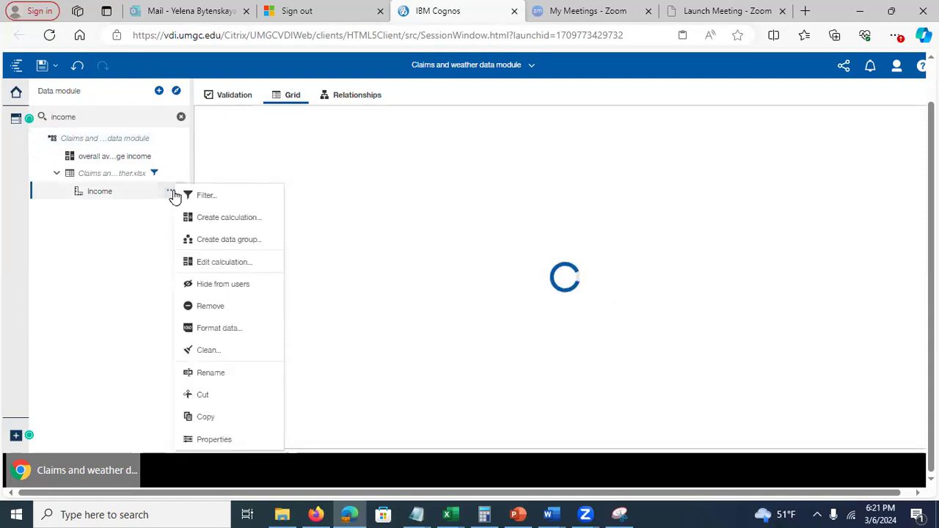
pyautogui.click(215, 242)
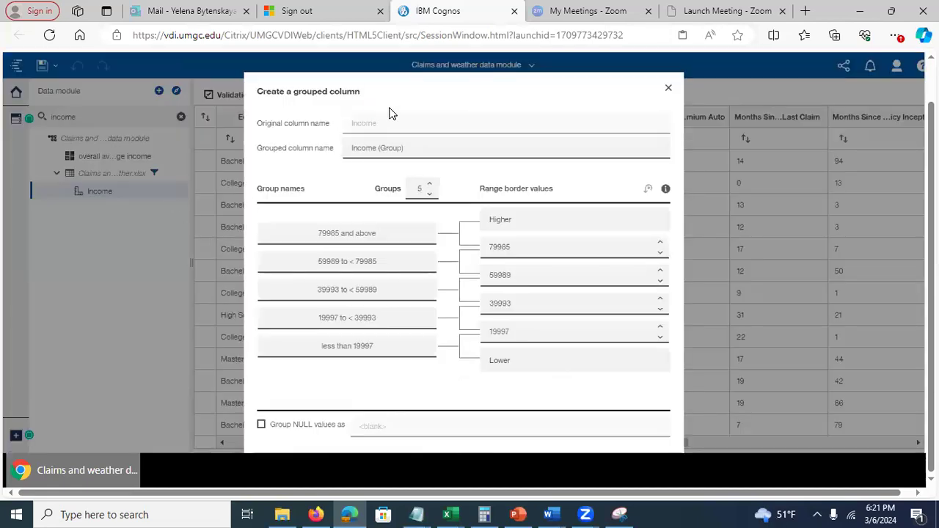
pyautogui.click(419, 148)
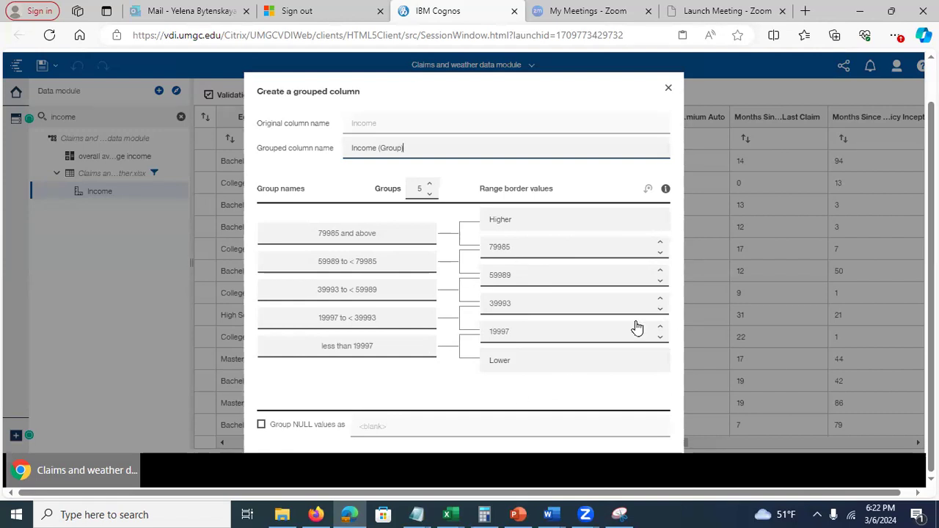
pyautogui.scroll(-1, 580, 338)
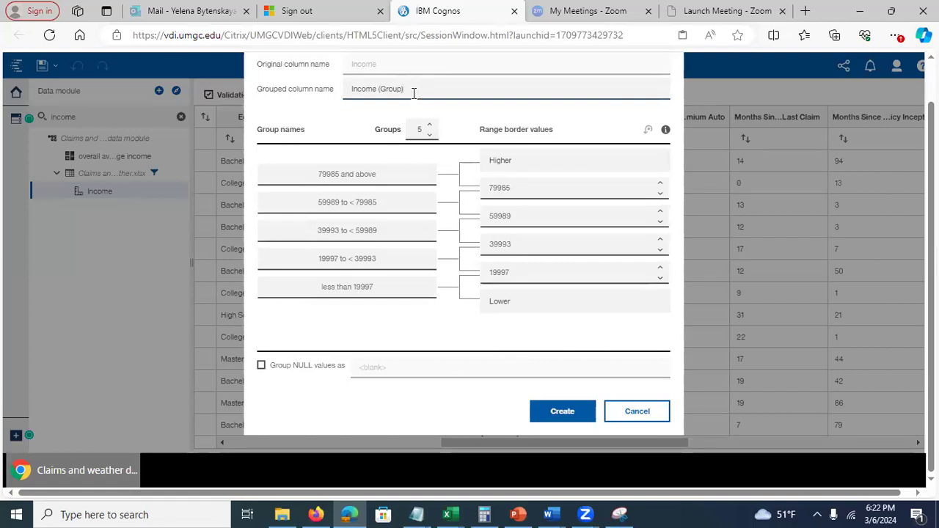
pyautogui.click(556, 413)
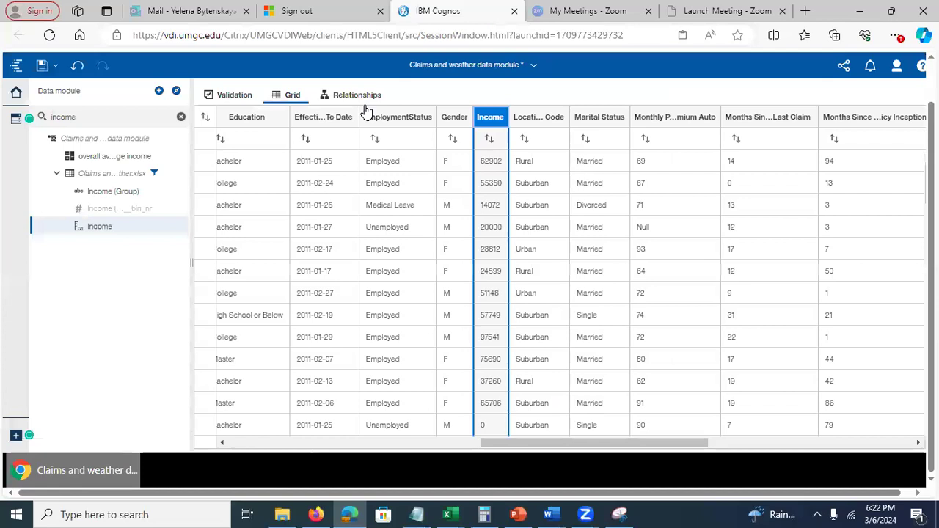
# - Open the properties of the Income (Group) column, examine its generated expression, and close the expression without changes
pyautogui.moveTo(525, 449); pyautogui.dragTo(227, 453)
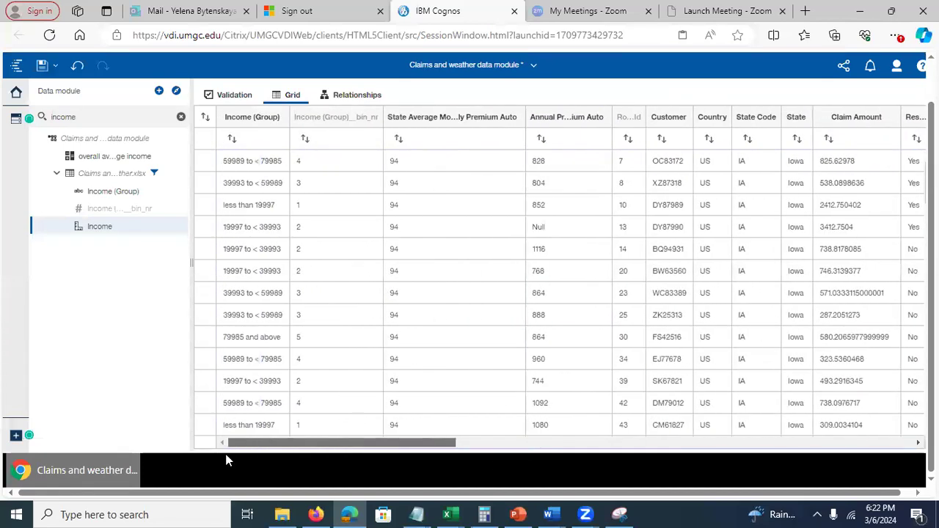
pyautogui.click(258, 120)
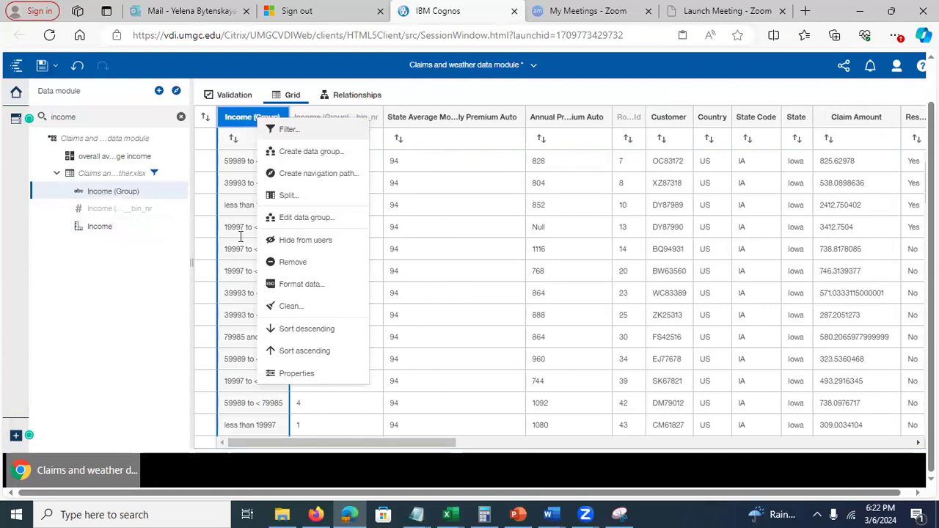
pyautogui.click(285, 375)
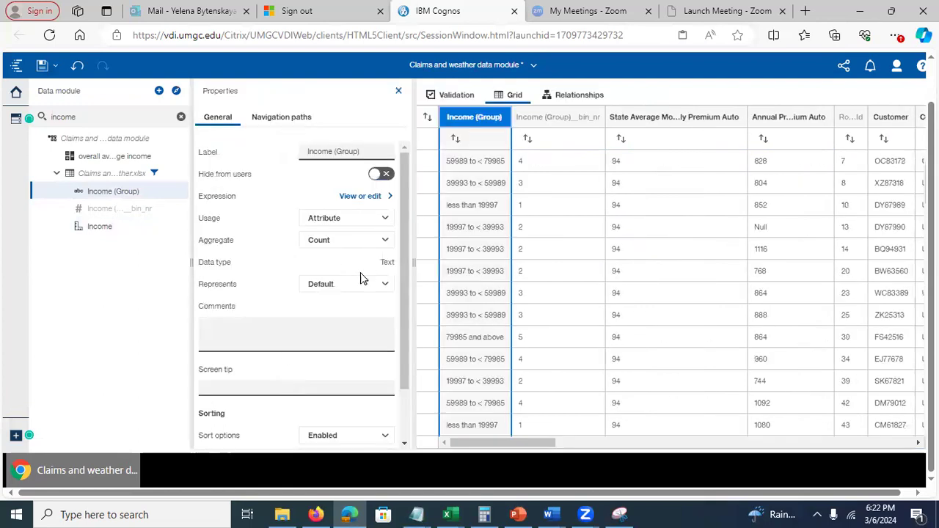
pyautogui.click(358, 194)
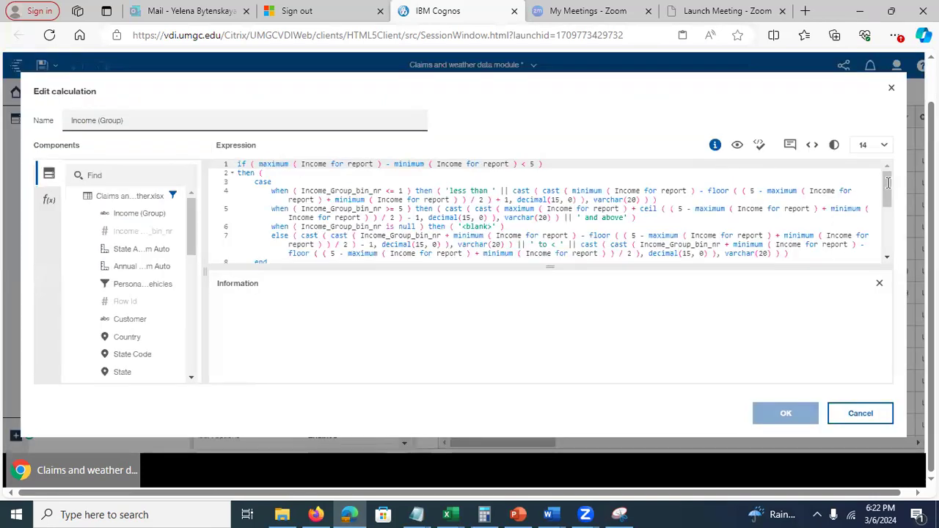
pyautogui.moveTo(890, 188); pyautogui.dragTo(886, 154)
pyautogui.click(860, 413)
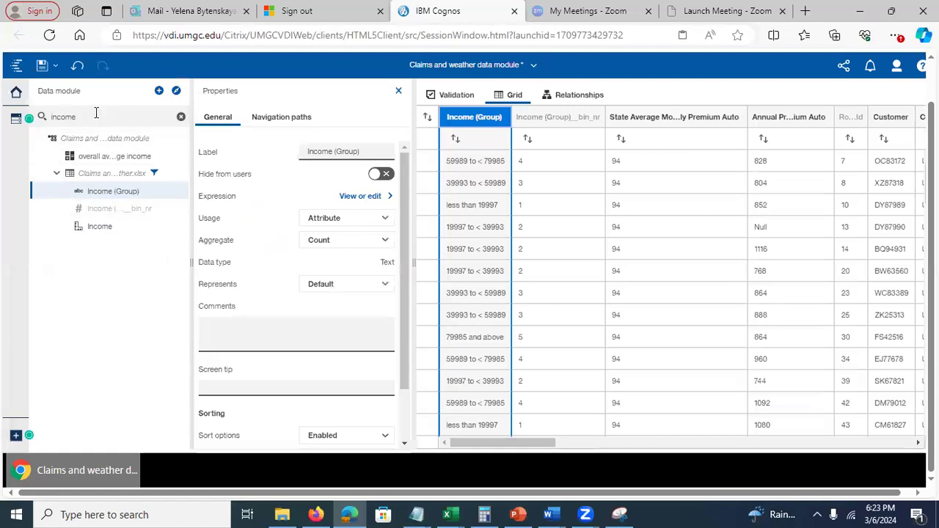
# - Search the data module for policy and start a custom data group on the Policy column
pyautogui.hotkey('ctrl', 'a')
pyautogui.write('po')
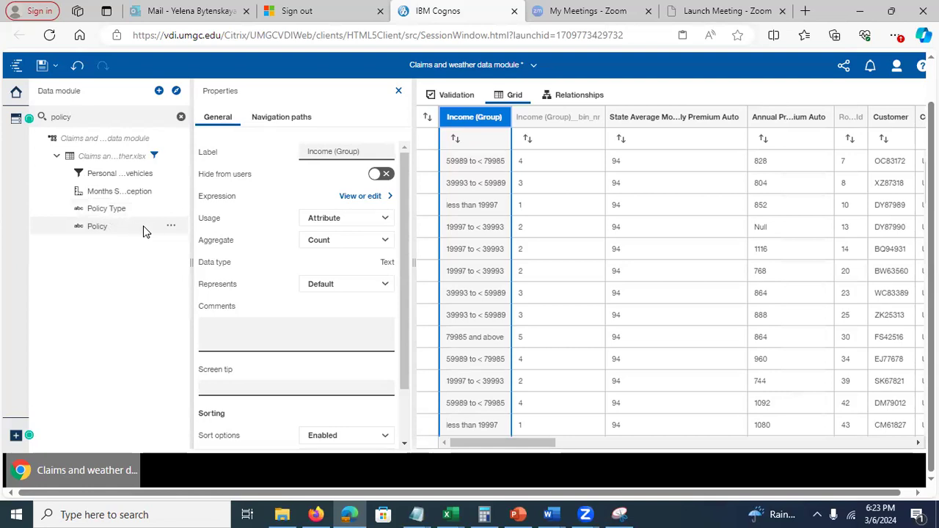
pyautogui.click(171, 227)
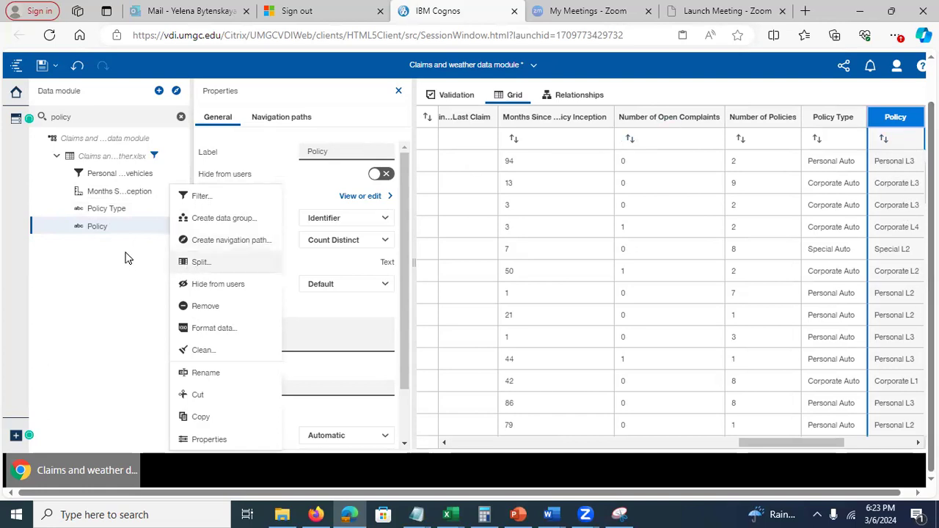
pyautogui.click(205, 218)
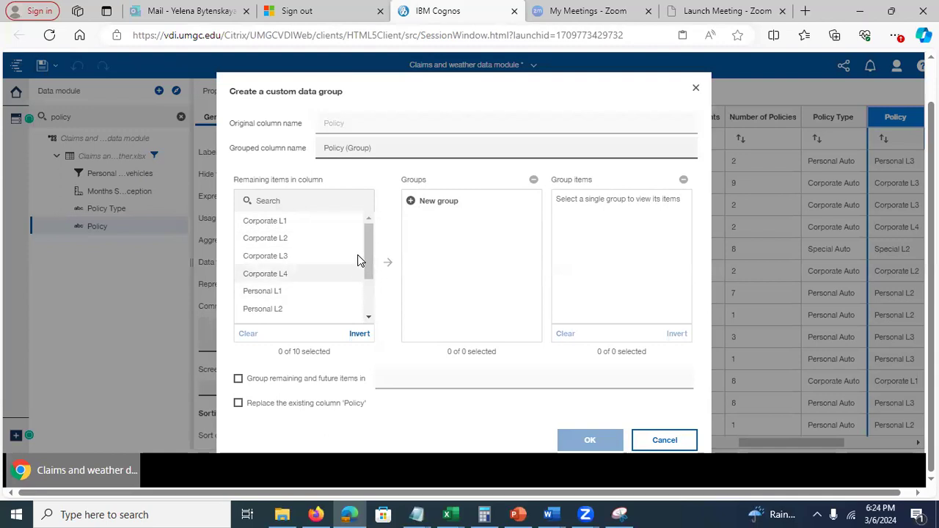
pyautogui.moveTo(370, 246); pyautogui.dragTo(348, 208)
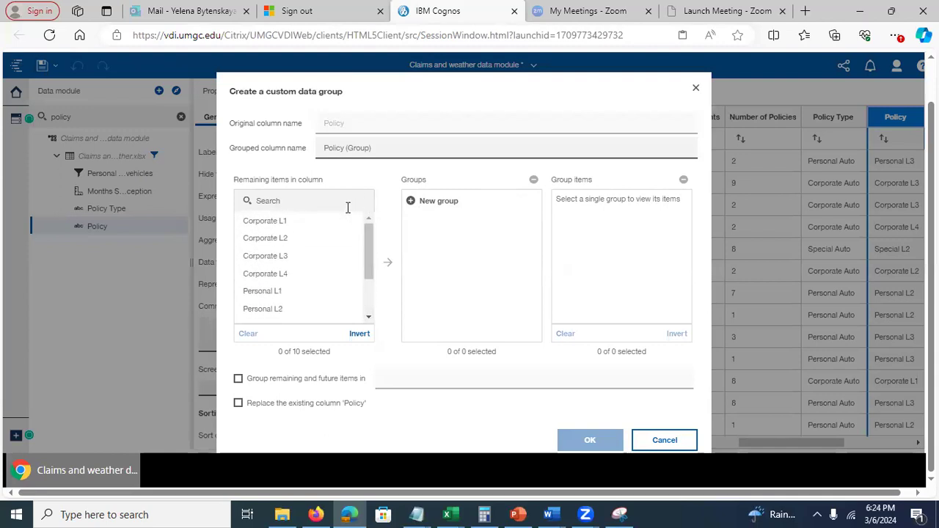
# - Add a group named Corporate to the Policy data group and assign Corporate L1, L2, L3 and L4 to it
pyautogui.click(410, 201)
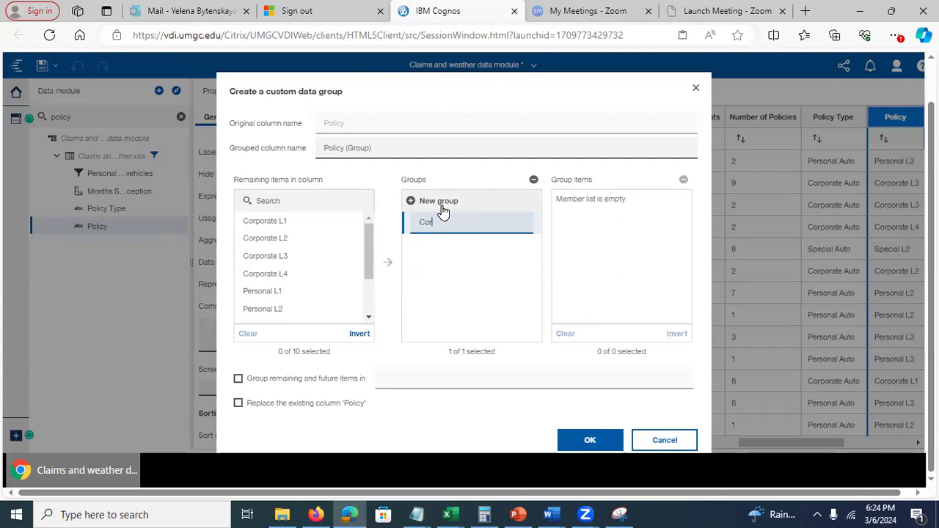
pyautogui.write('Corporate')
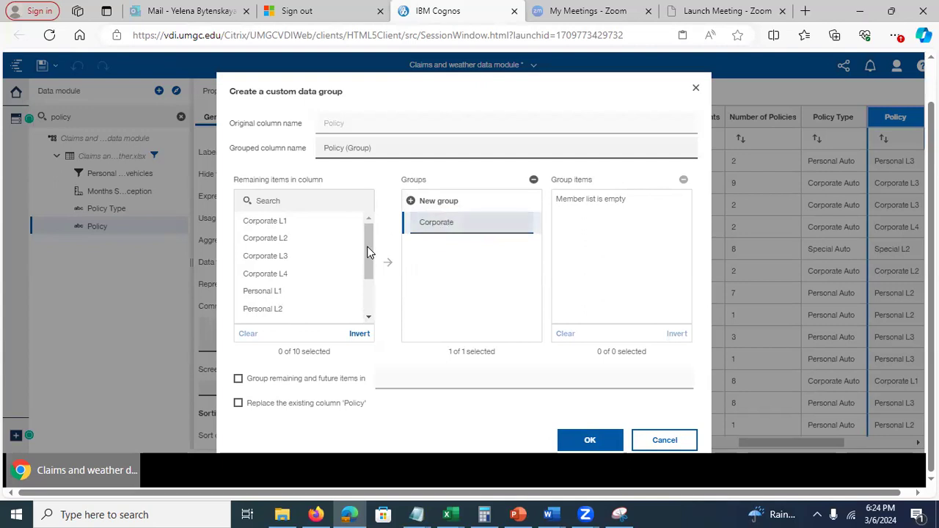
pyautogui.click(274, 223)
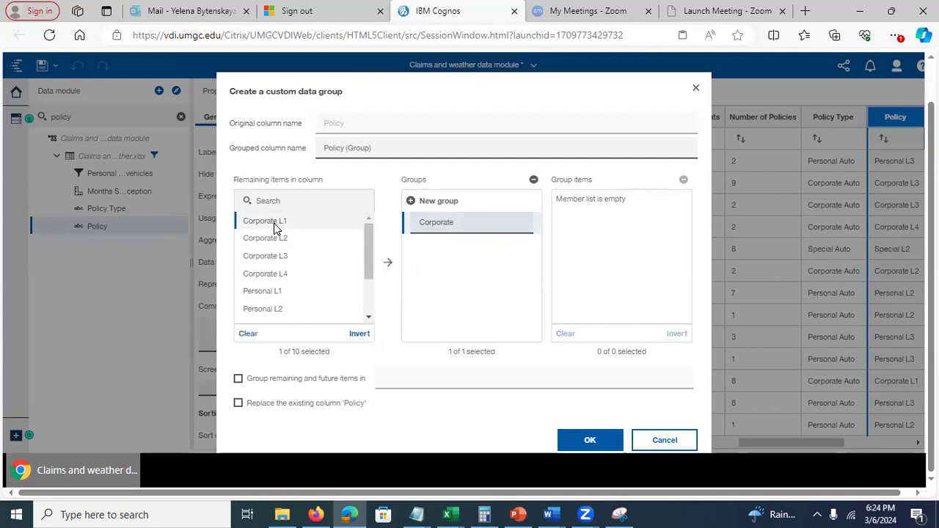
pyautogui.click(387, 262)
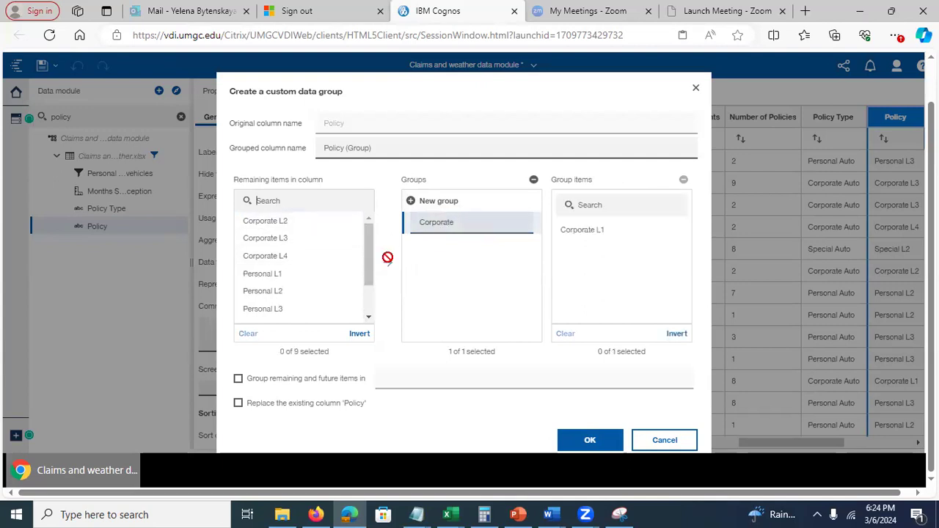
pyautogui.click(272, 223)
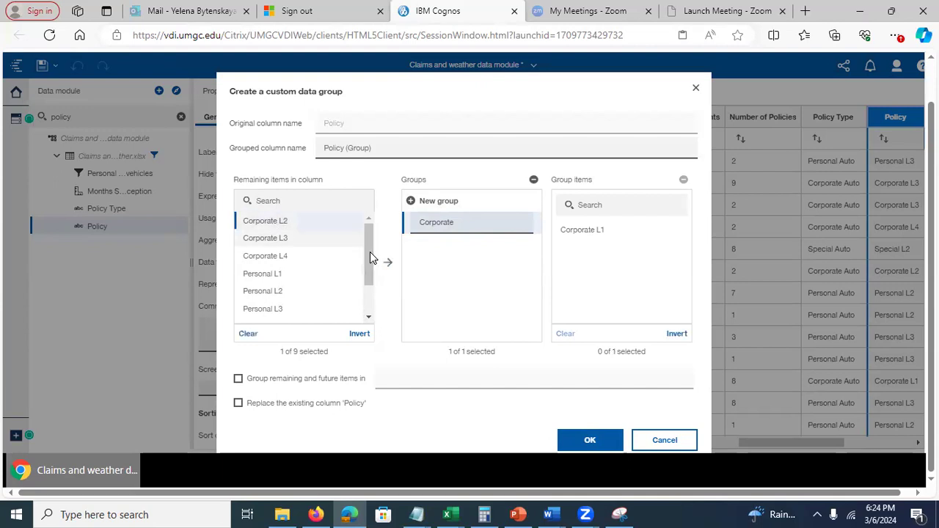
pyautogui.click(387, 262)
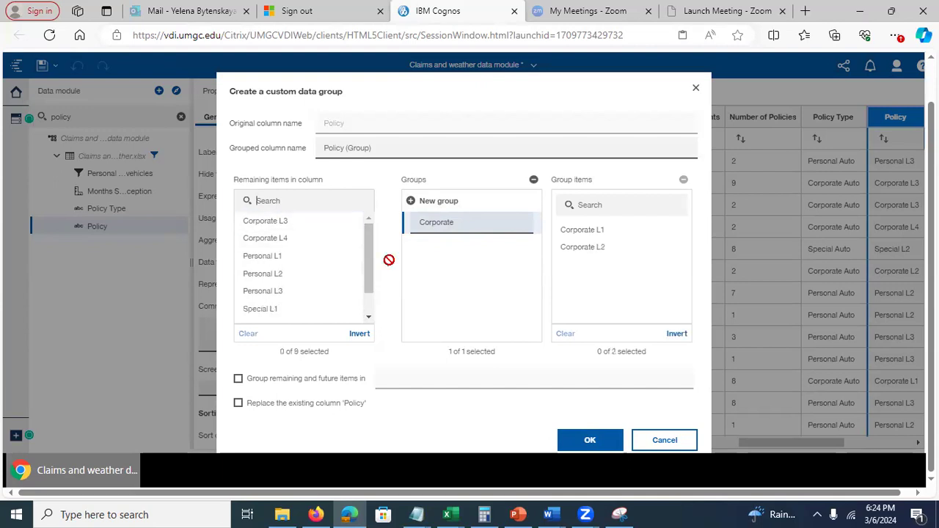
pyautogui.click(582, 231)
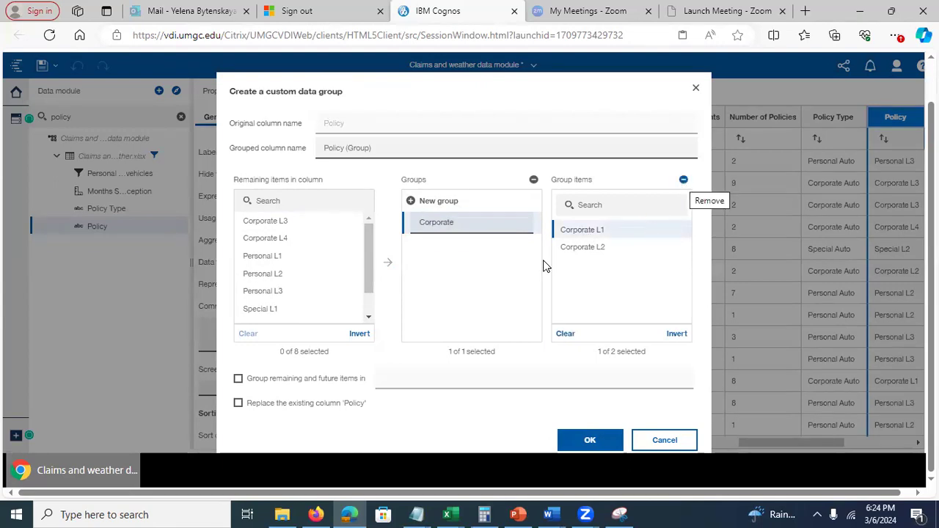
pyautogui.click(281, 228)
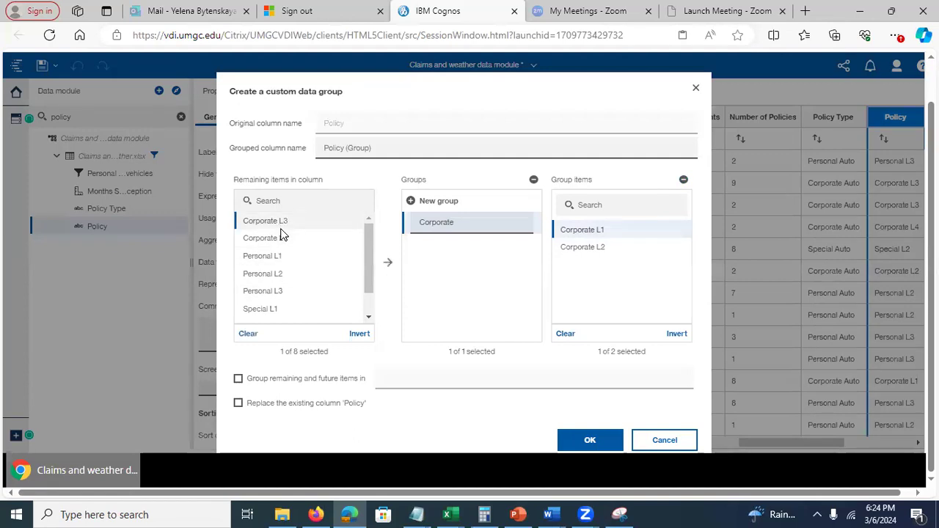
pyautogui.click(386, 262)
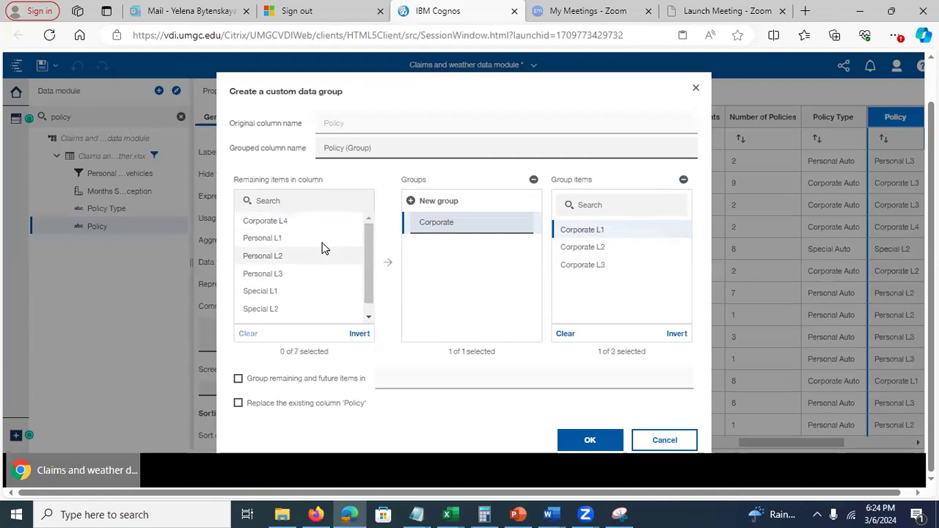
pyautogui.click(304, 223)
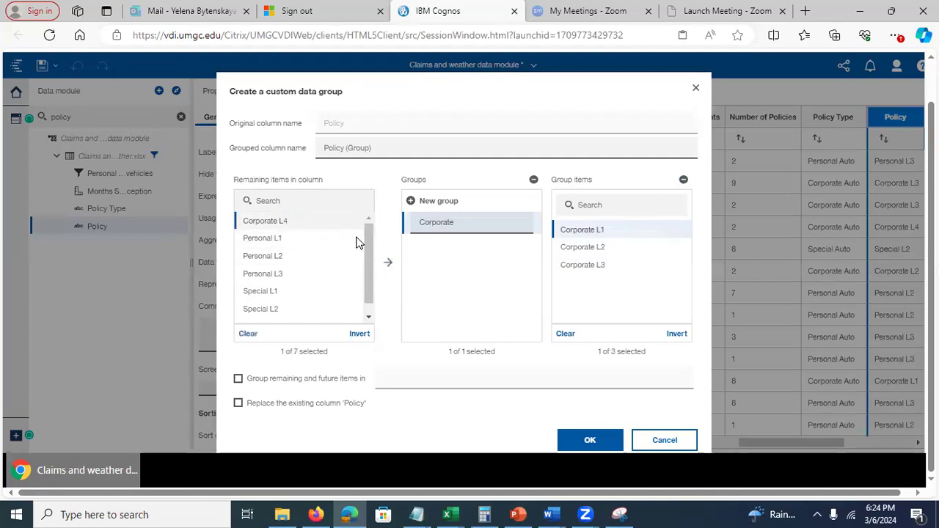
pyautogui.click(389, 262)
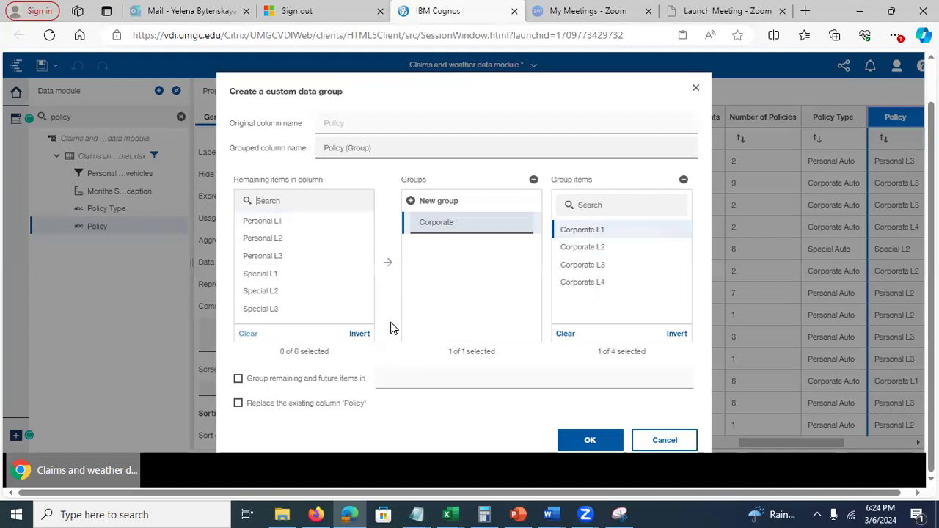
# - Add a group named Personal and assign Personal L1, Personal L2 and Personal L3 to it
pyautogui.click(411, 202)
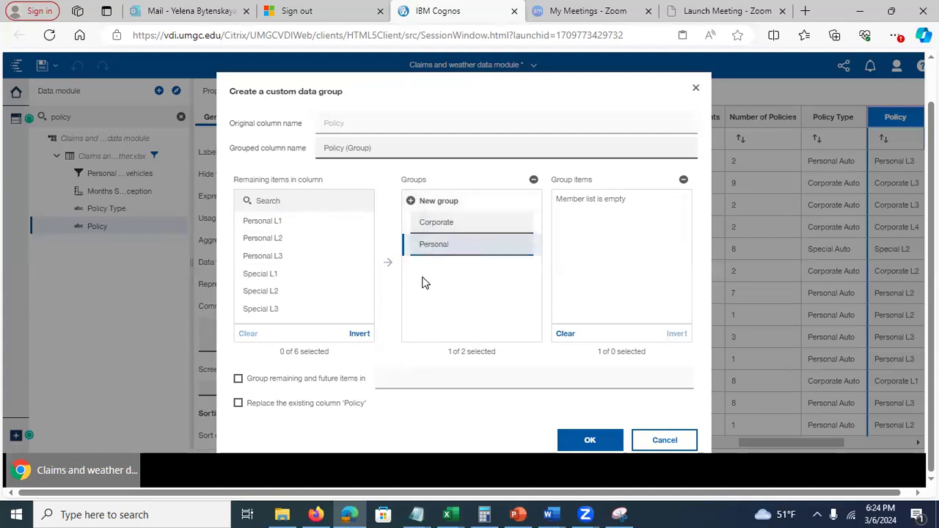
pyautogui.click(268, 222)
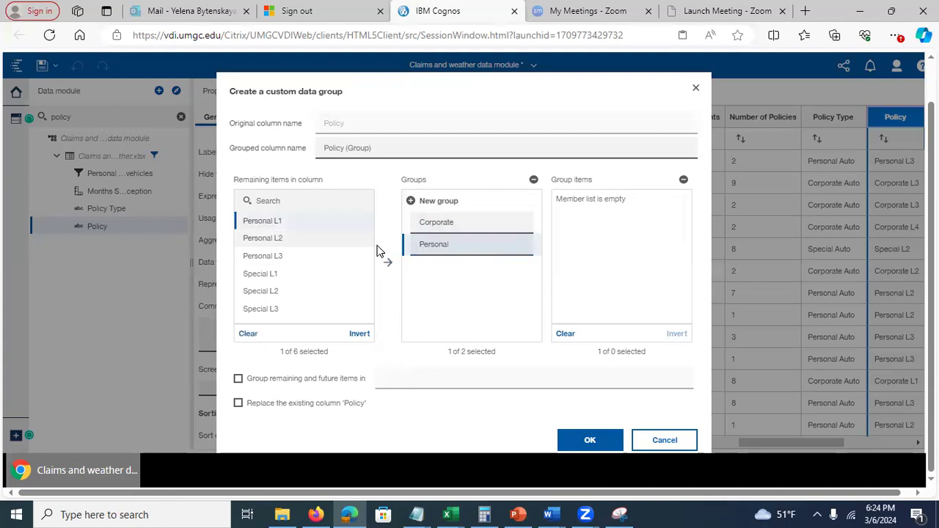
pyautogui.click(387, 262)
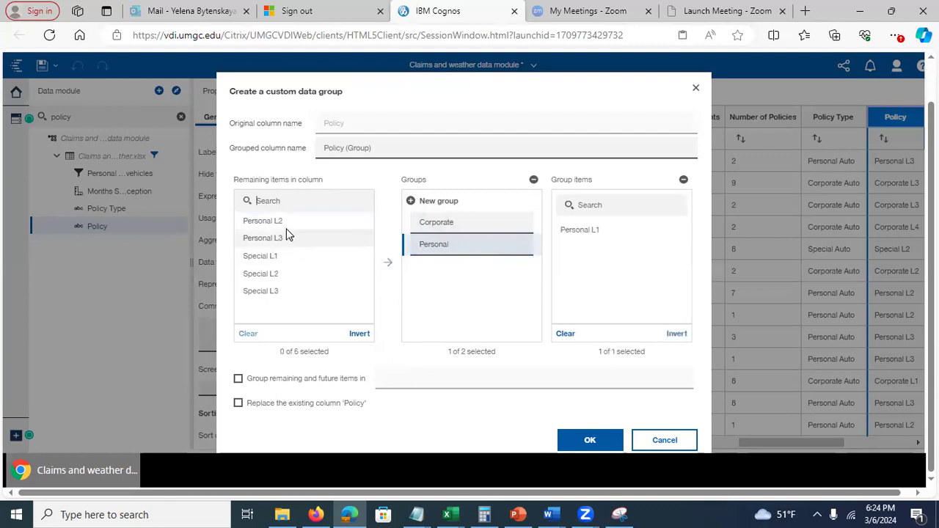
pyautogui.click(388, 262)
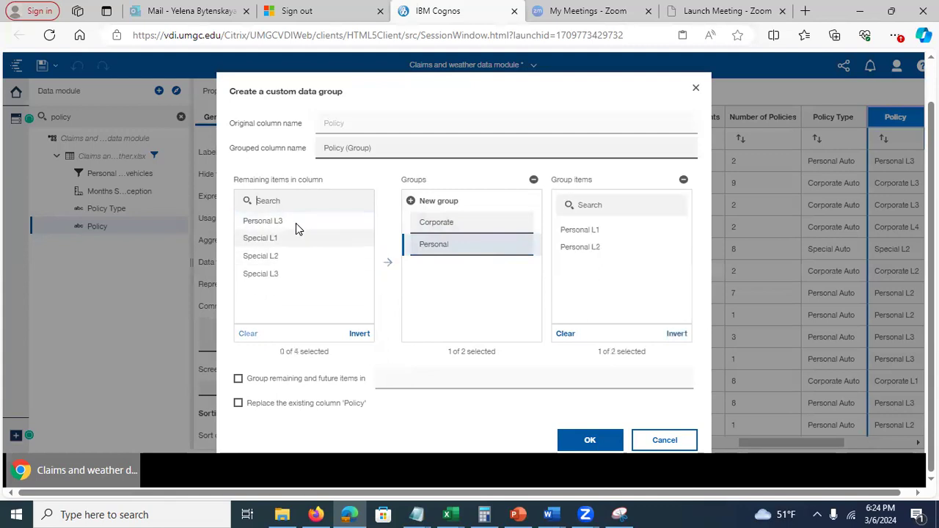
pyautogui.click(389, 263)
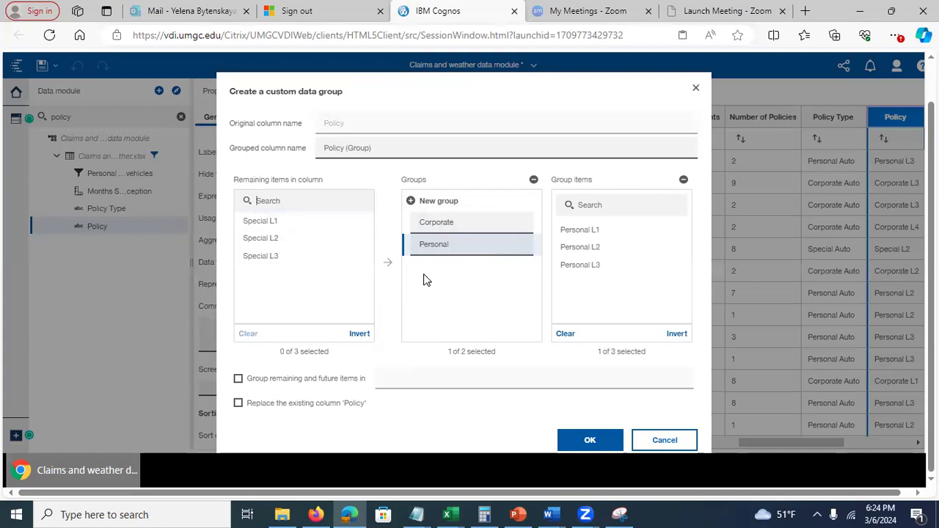
# - Add a group named Special containing Special L1, L2 and L3, and create the Policy (Group) column
pyautogui.click(411, 203)
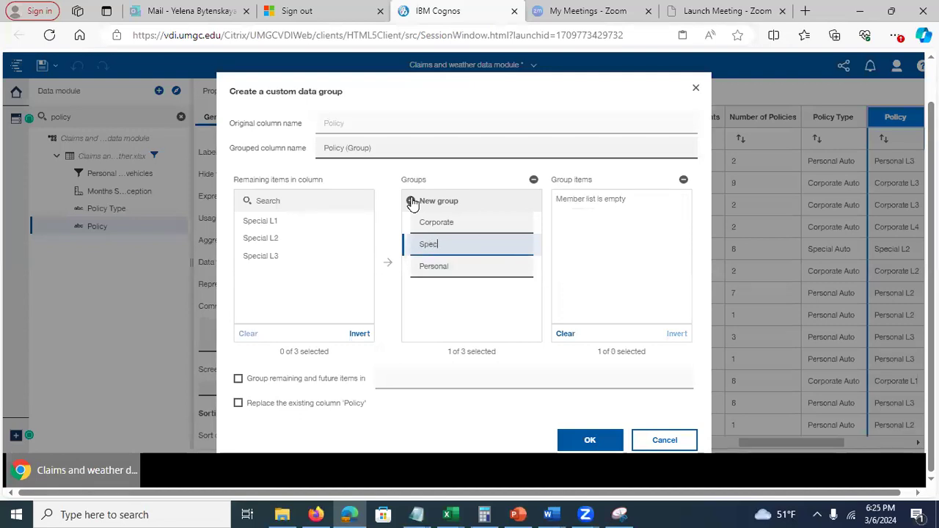
pyautogui.click(441, 324)
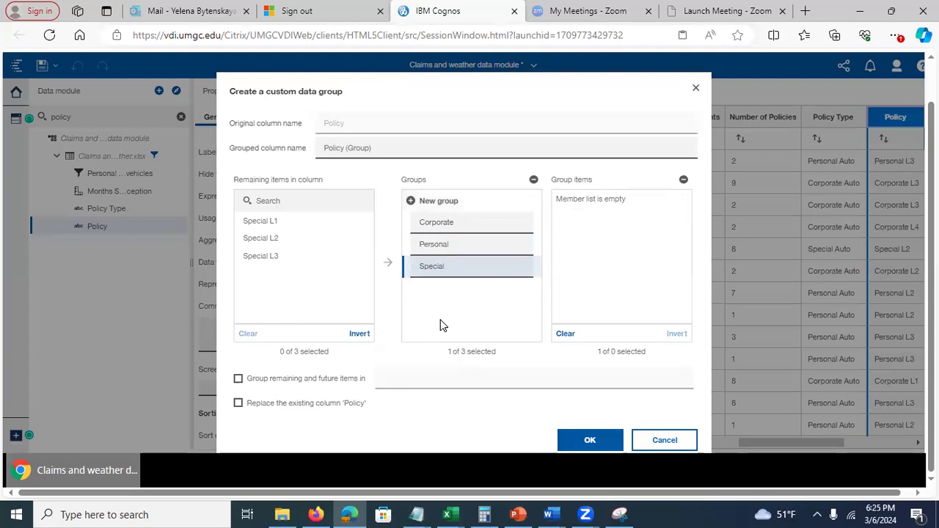
pyautogui.click(269, 222)
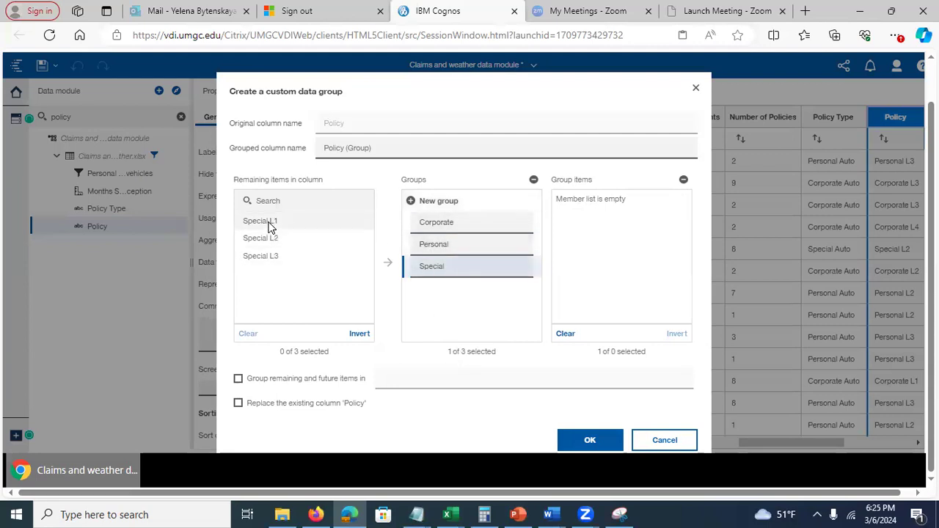
pyautogui.click(389, 262)
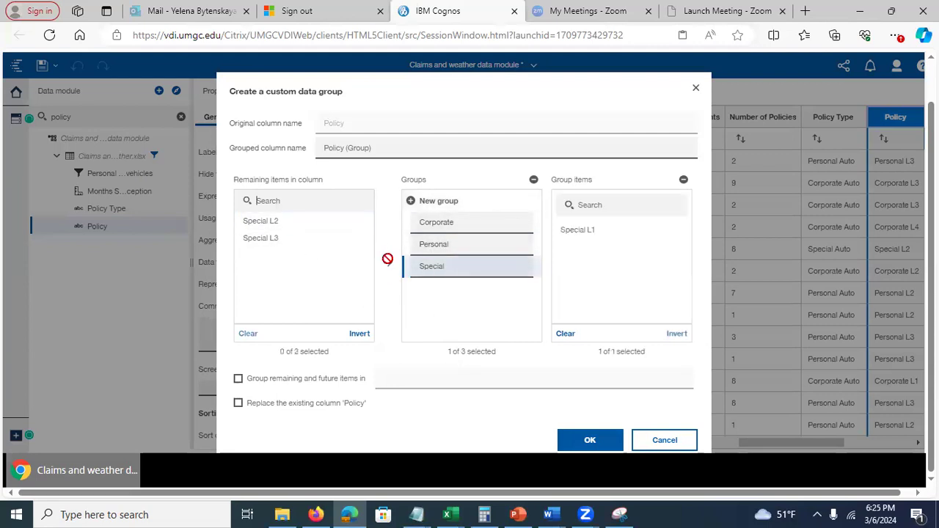
pyautogui.click(271, 222)
pyautogui.click(388, 262)
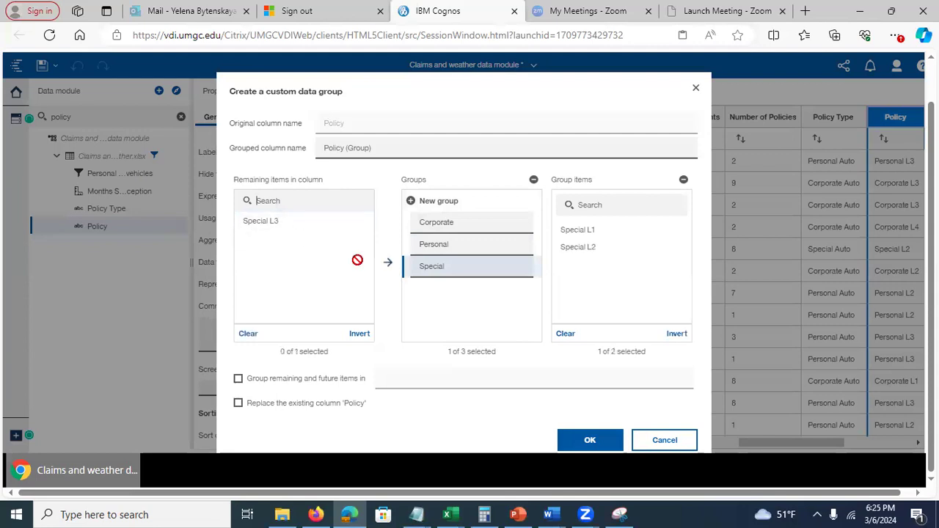
pyautogui.click(270, 222)
pyautogui.click(388, 263)
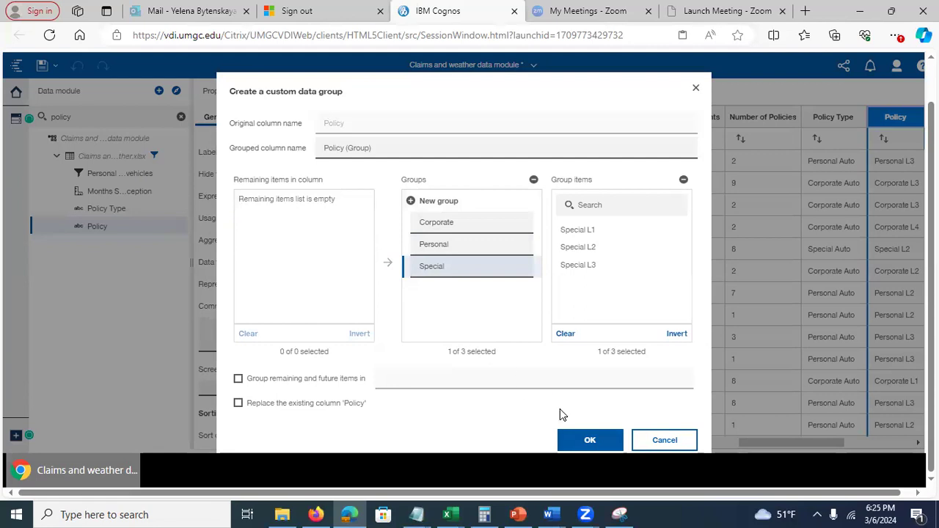
pyautogui.click(587, 441)
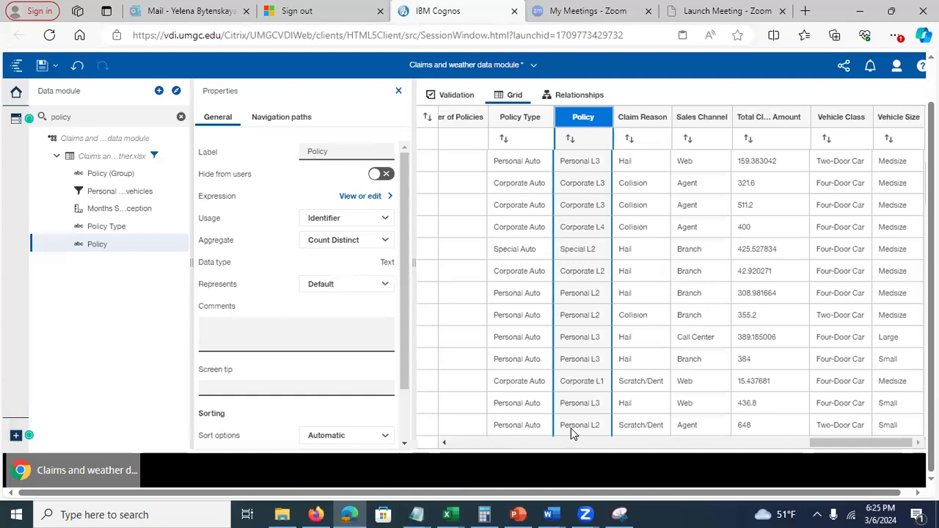
# - Examine the Policy (Group) column at the start of the data grid and close the Policy column's properties
pyautogui.click(446, 442)
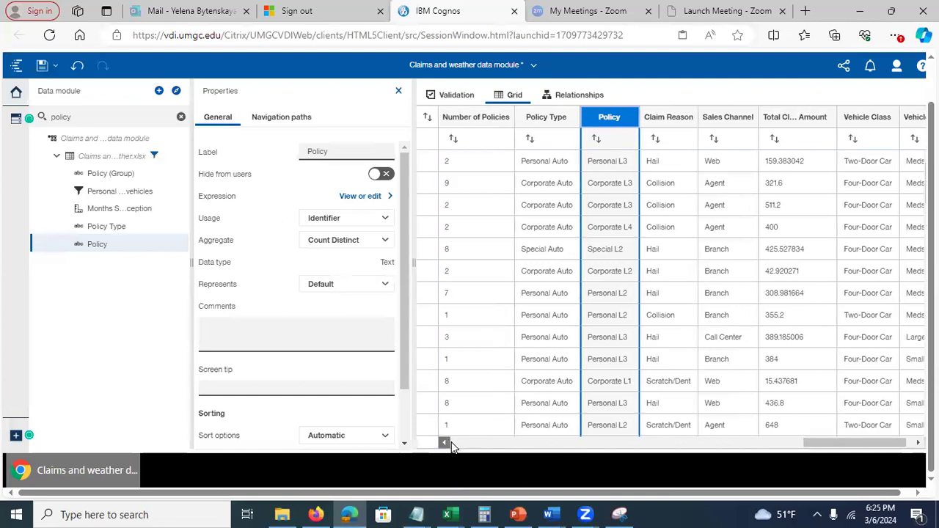
pyautogui.moveTo(813, 443); pyautogui.dragTo(422, 449)
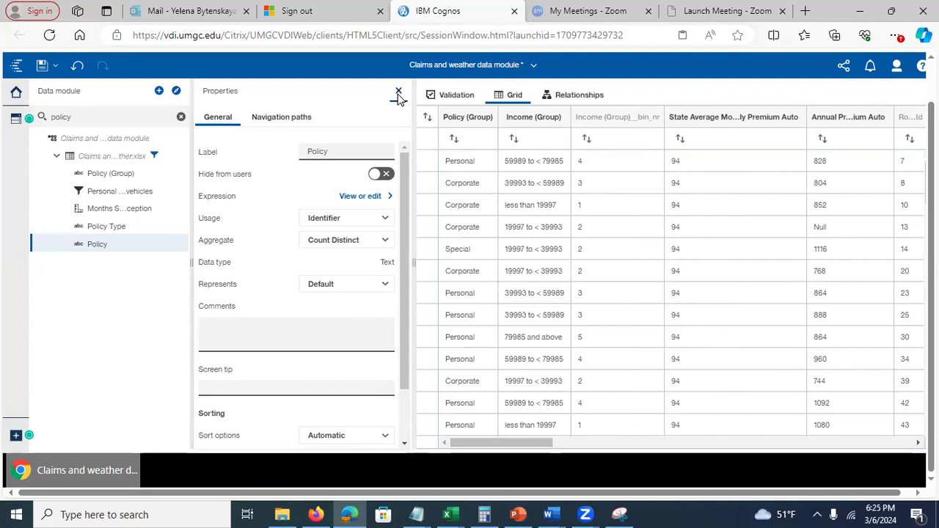
pyautogui.click(399, 91)
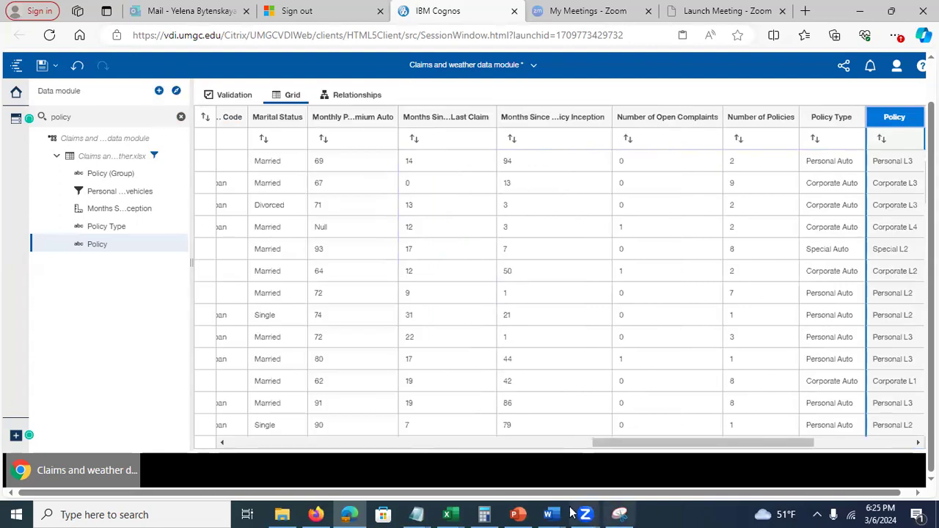
# - Switch to the PowerPoint presentation and review the slides on numeric and categorical data groups, ending at the Spiral Model slide
pyautogui.click(516, 513)
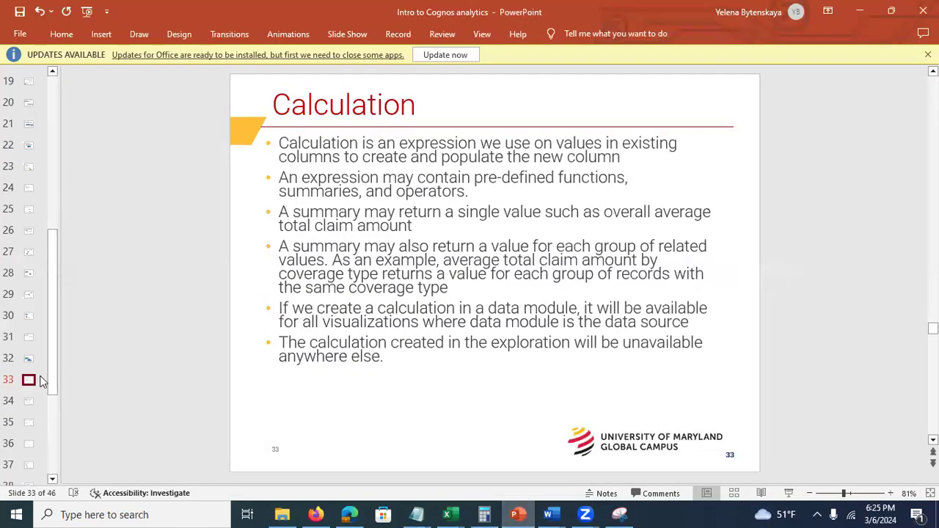
pyautogui.click(28, 402)
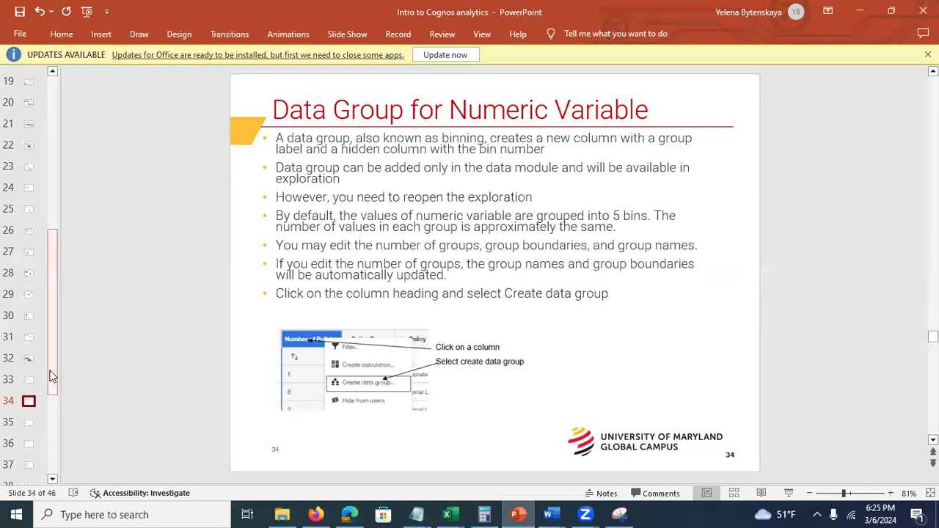
pyautogui.moveTo(51, 386); pyautogui.dragTo(70, 462)
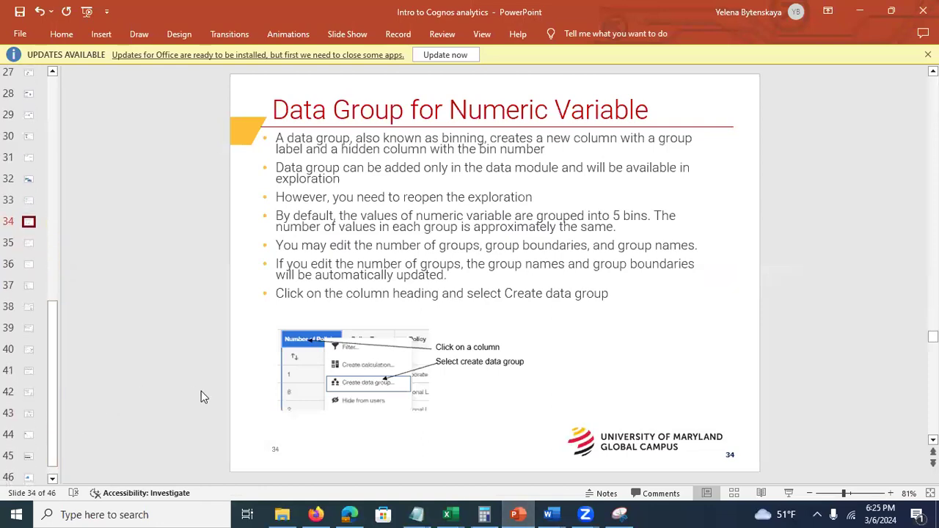
pyautogui.click(29, 245)
pyautogui.click(29, 270)
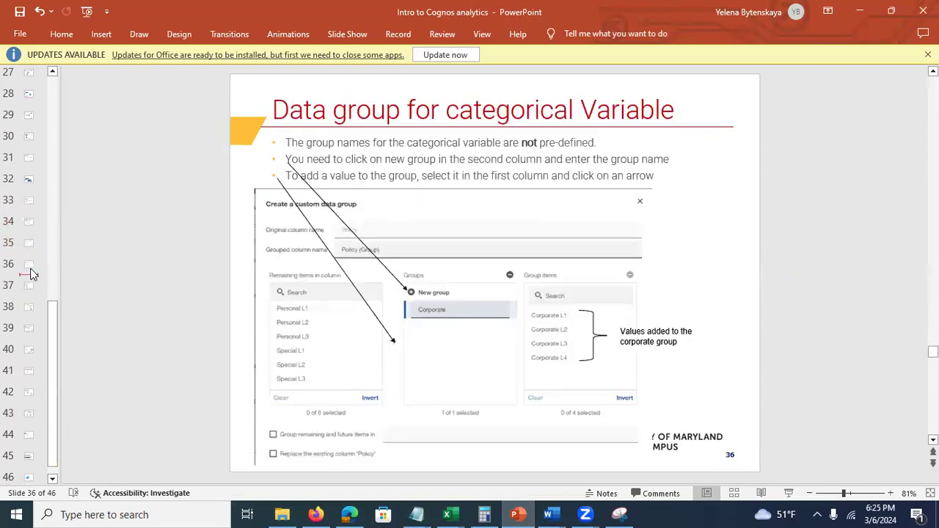
pyautogui.click(30, 287)
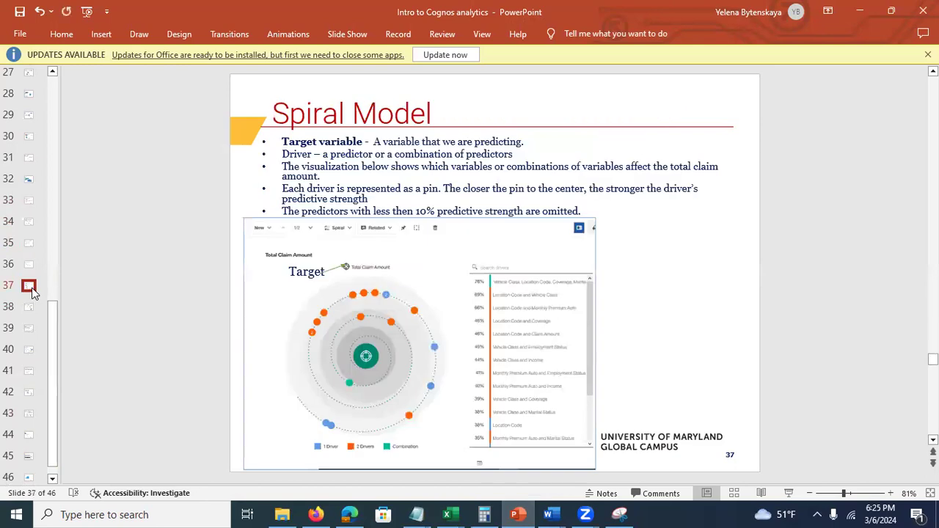
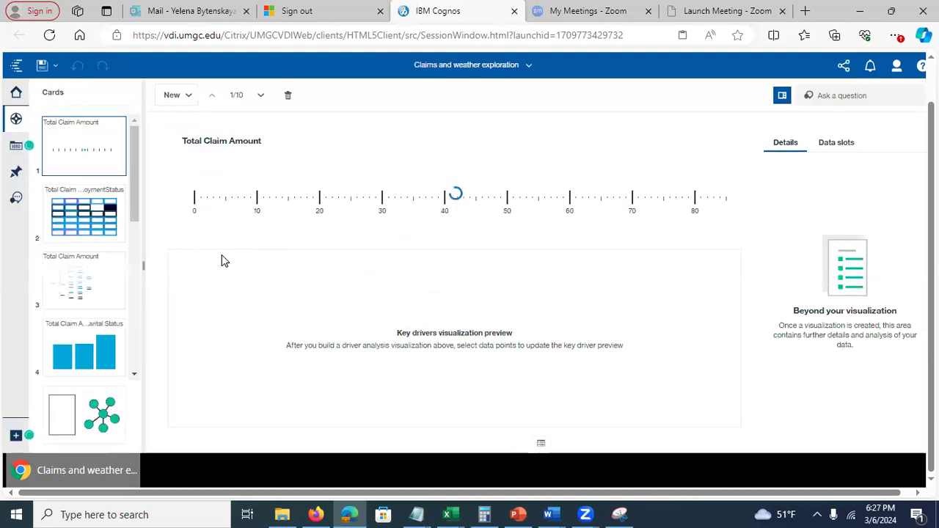
# - In the Claims and weather exploration, expand the claims table in the data sources and examine its columns, including the new groups and calculations
pyautogui.click(15, 146)
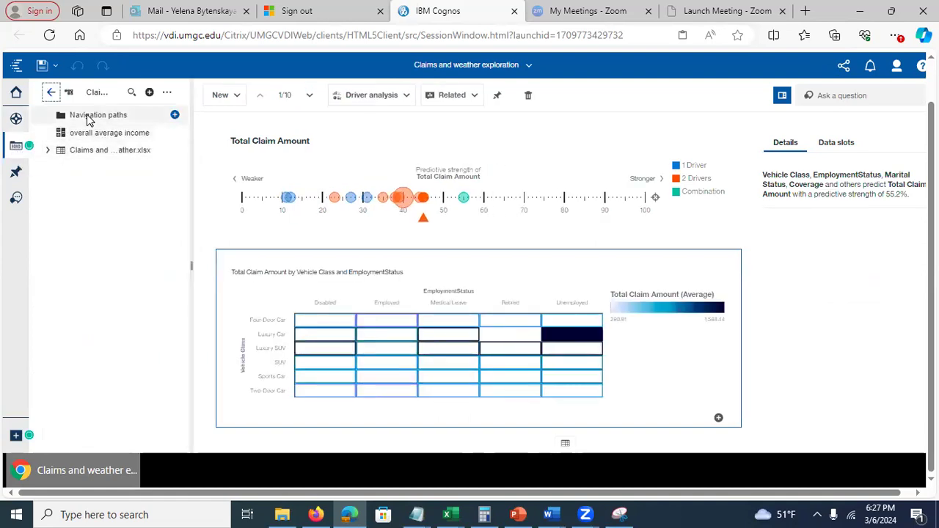
pyautogui.click(46, 152)
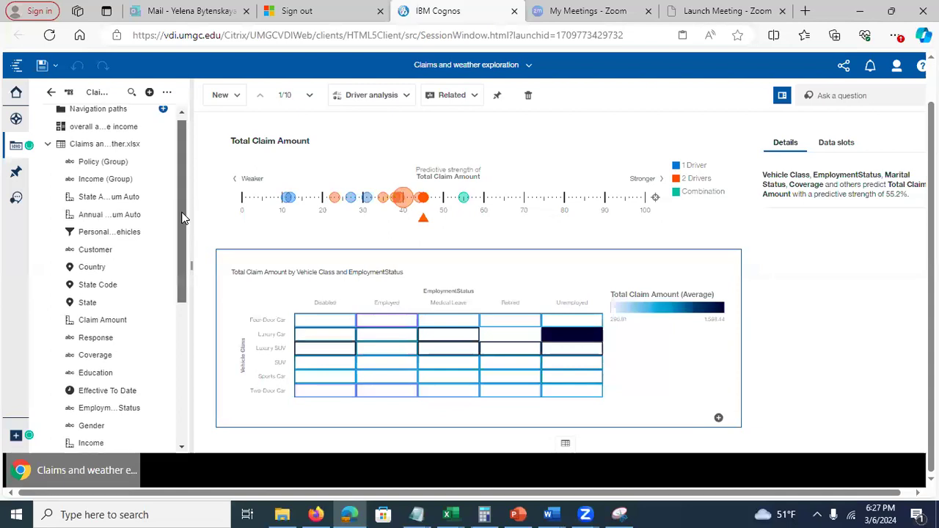
pyautogui.moveTo(185, 205); pyautogui.dragTo(184, 228)
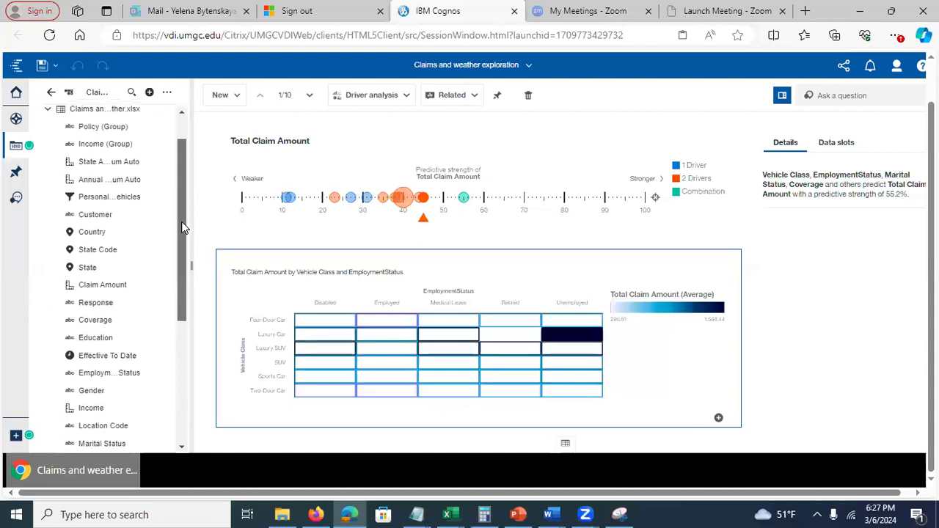
# - Open the Total Claim Amount by Marital Status card and remove its local filter, Personal policy for small vehicle
pyautogui.moveTo(184, 227); pyautogui.dragTo(185, 140)
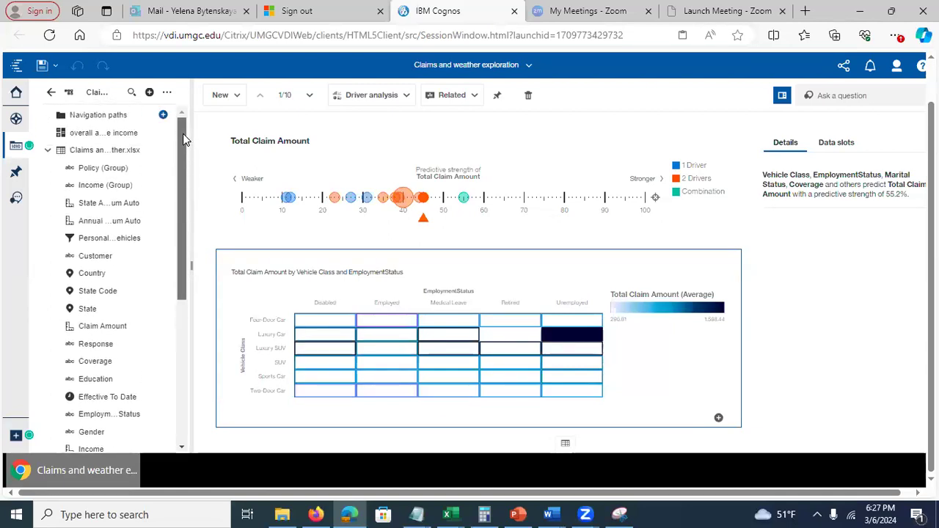
pyautogui.click(17, 120)
pyautogui.moveTo(185, 206); pyautogui.dragTo(183, 235)
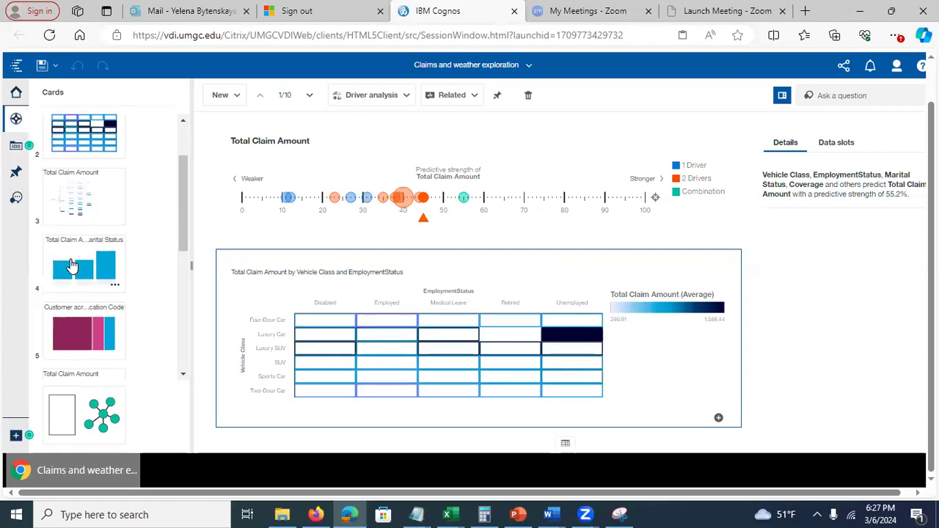
pyautogui.click(68, 259)
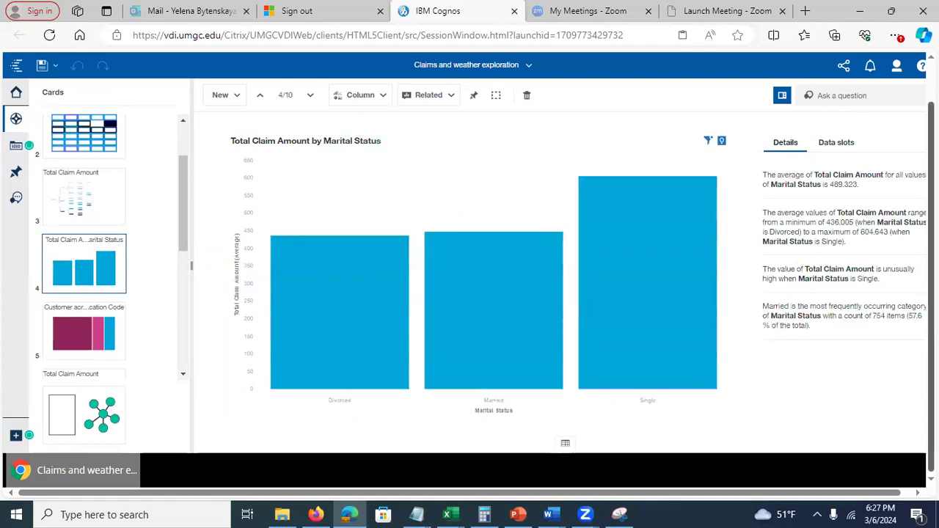
pyautogui.click(844, 142)
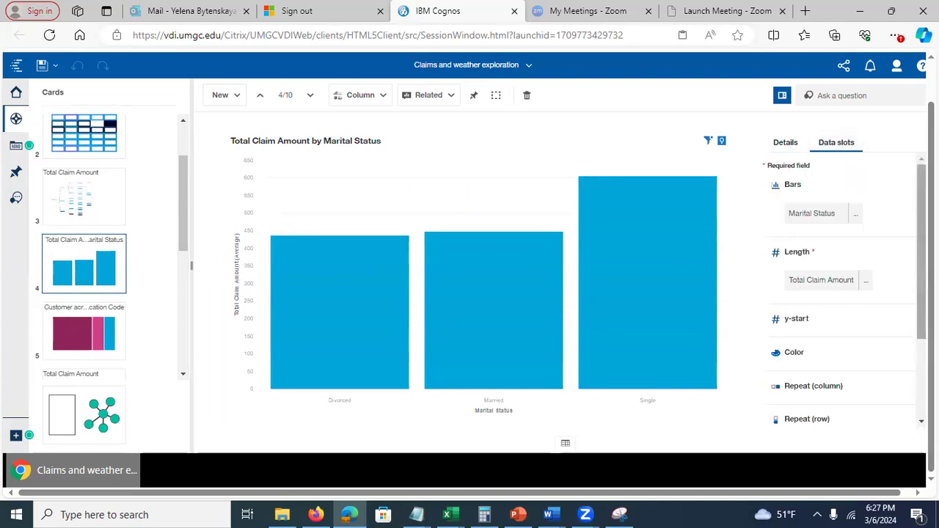
pyautogui.scroll(-1, 844, 290)
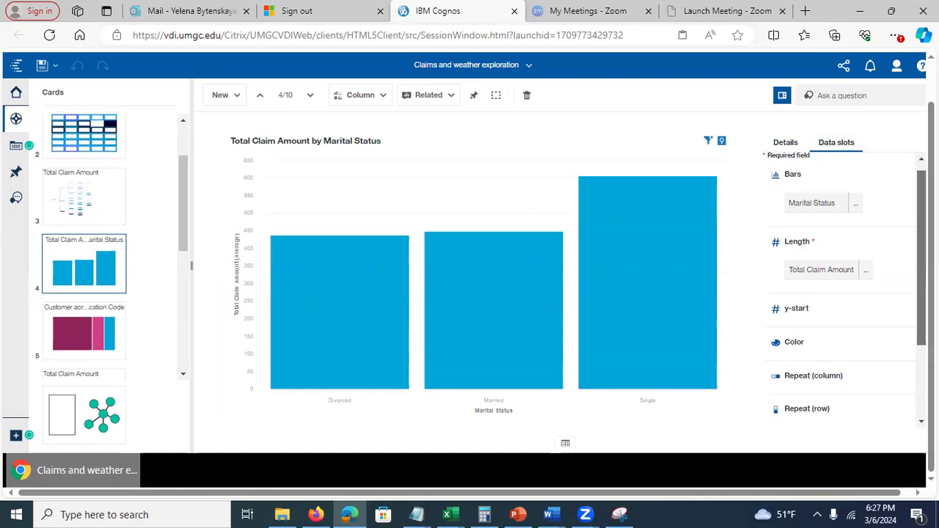
pyautogui.scroll(-5, 844, 290)
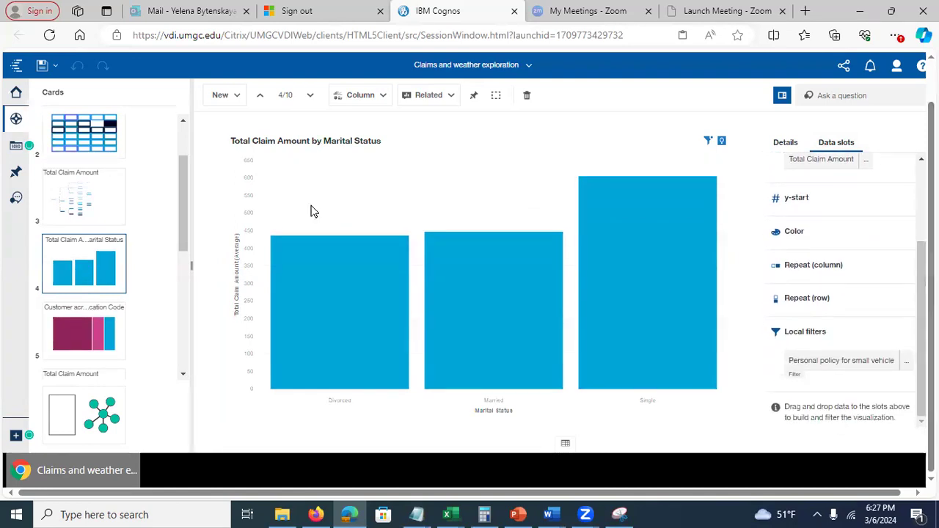
pyautogui.click(908, 365)
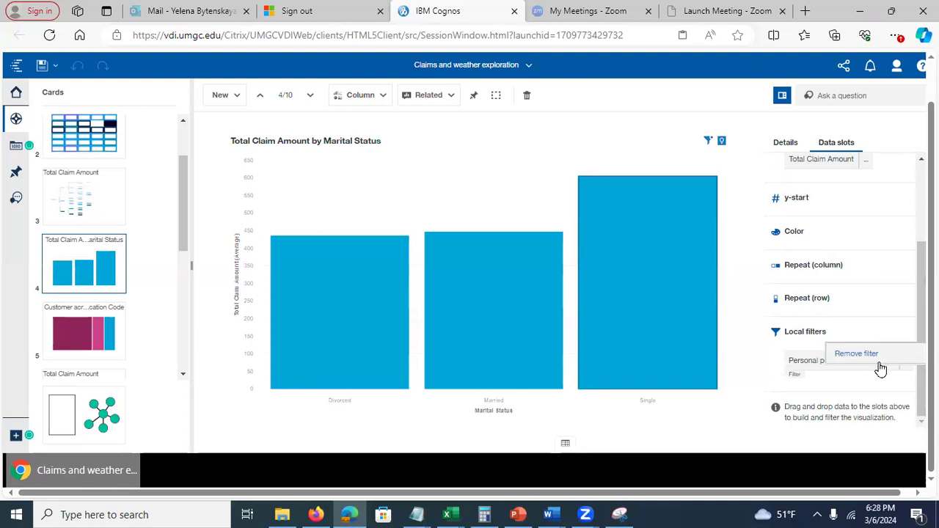
pyautogui.click(855, 355)
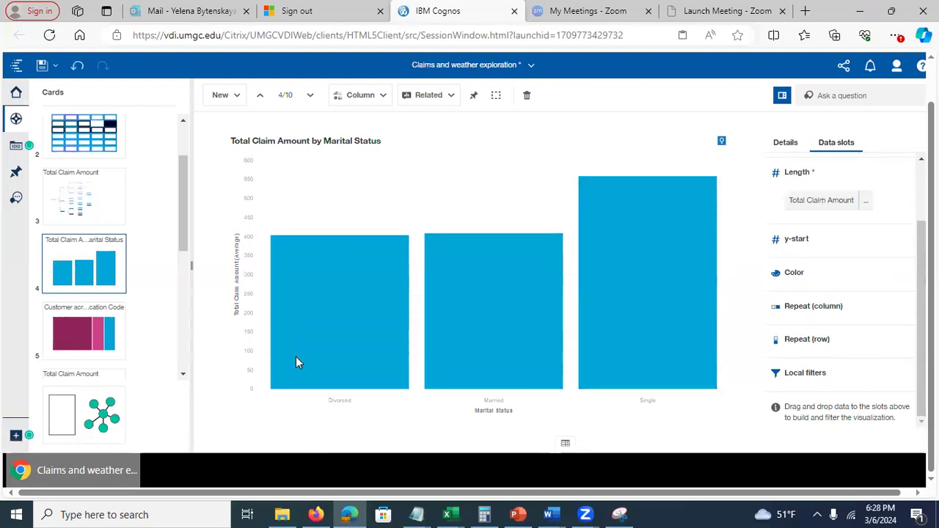
# - Add a local filter on Gender from the claims table to the marital status chart, including only F
pyautogui.click(11, 150)
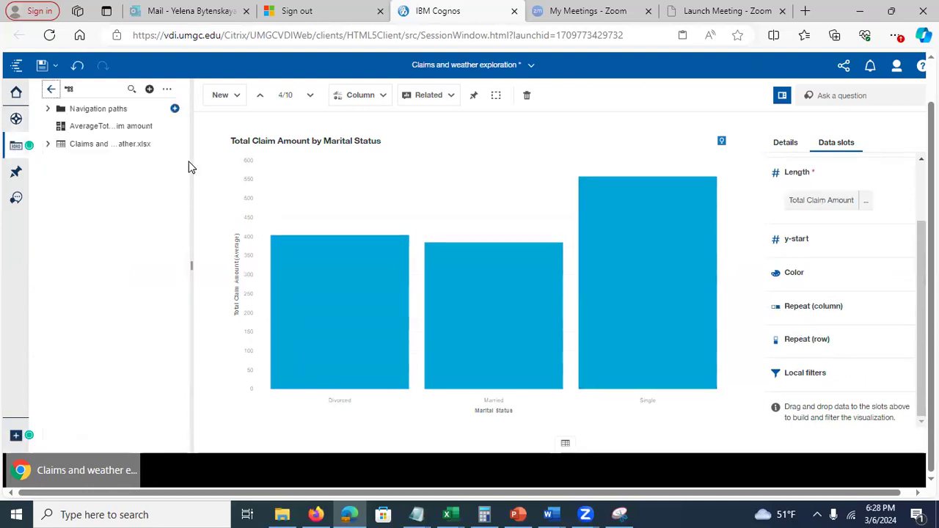
pyautogui.click(47, 144)
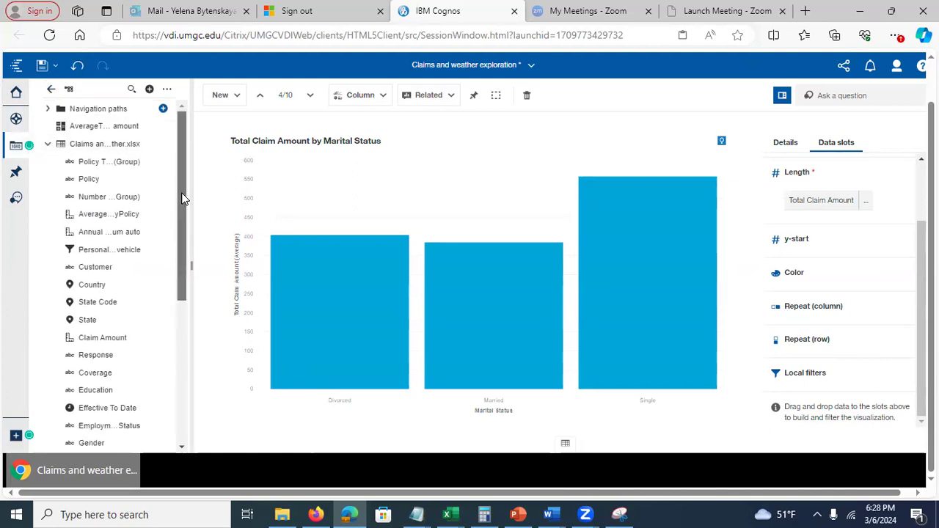
pyautogui.scroll(-1, 184, 201)
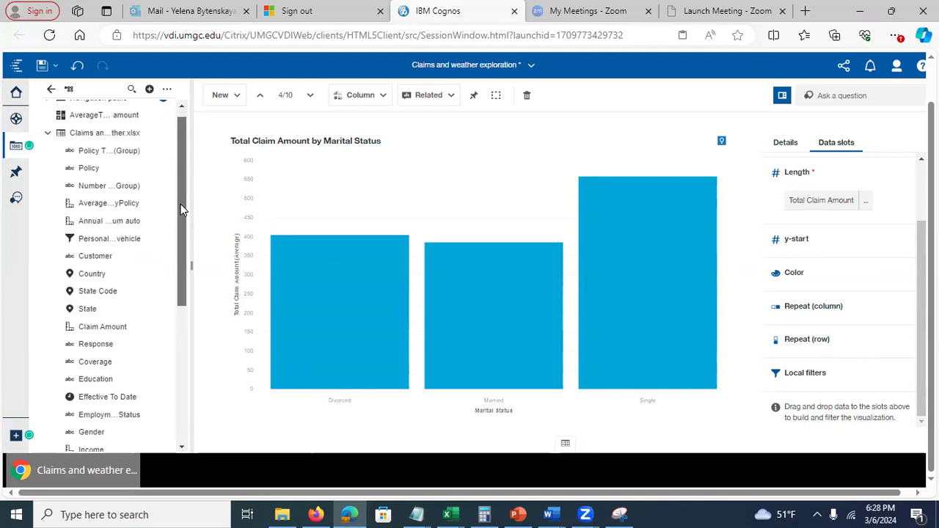
pyautogui.moveTo(180, 204); pyautogui.dragTo(177, 313)
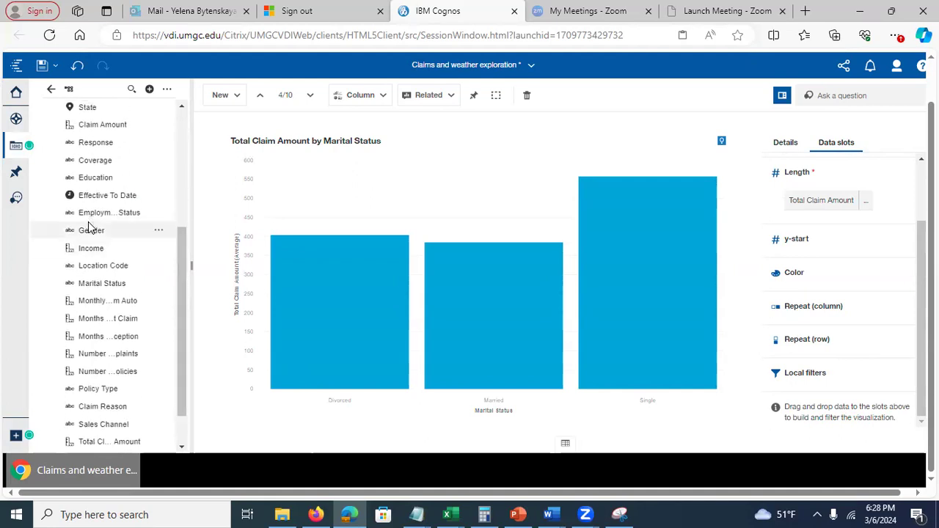
pyautogui.moveTo(86, 237); pyautogui.dragTo(814, 375)
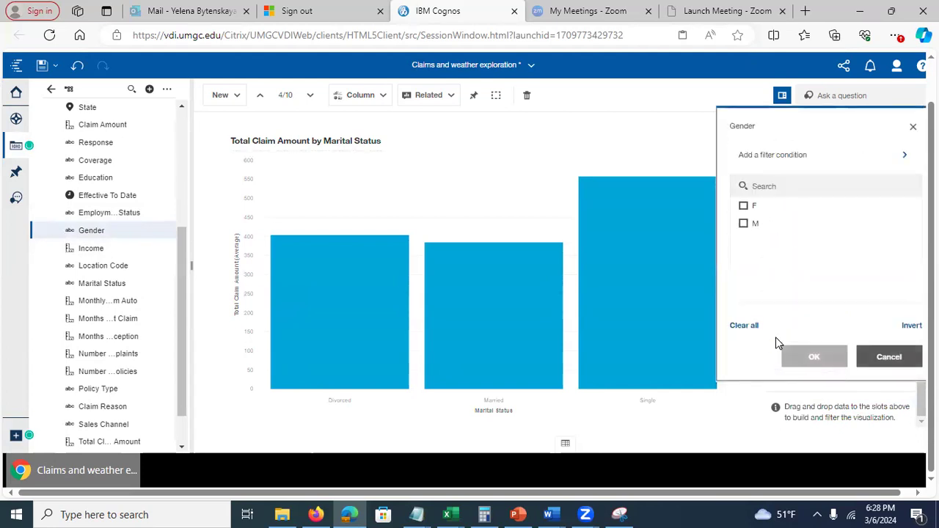
pyautogui.click(745, 207)
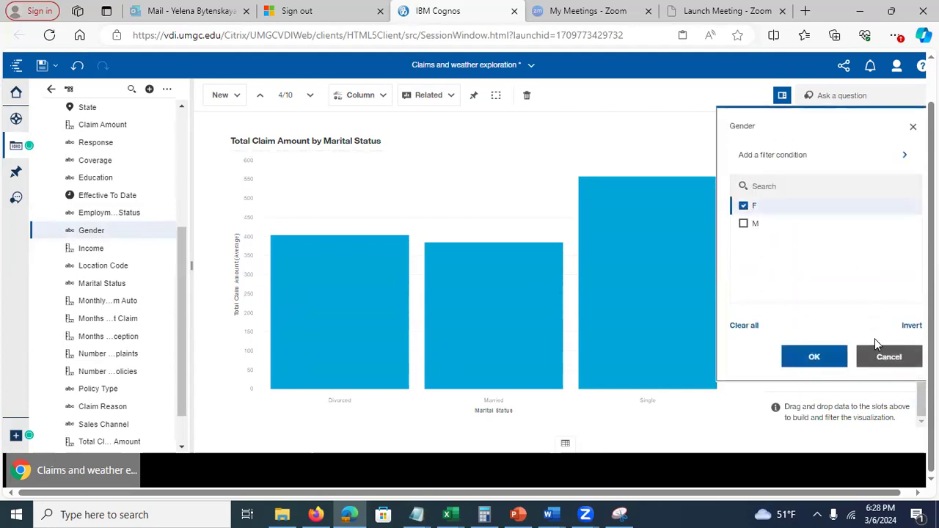
pyautogui.click(815, 357)
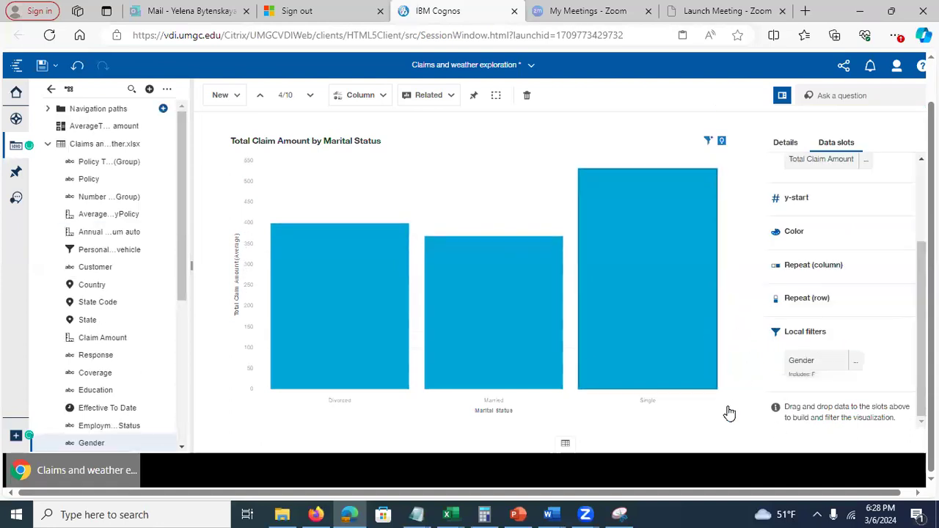
# - Duplicate the Total Claim Amount by Marital Status card
pyautogui.click(16, 119)
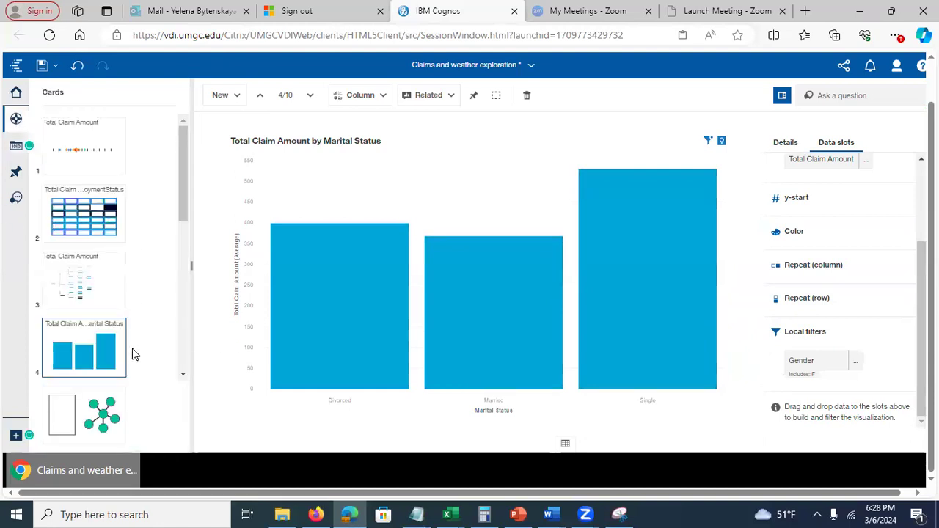
pyautogui.rightClick(116, 369)
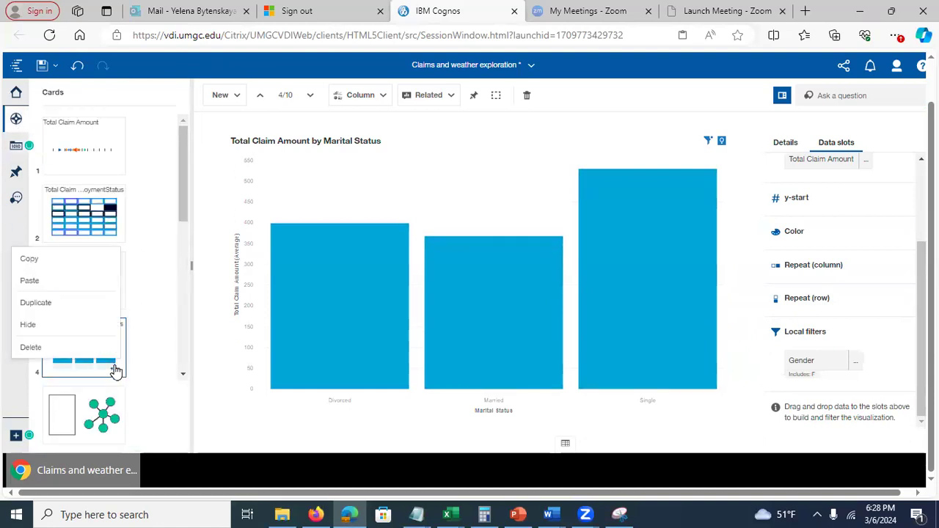
pyautogui.click(36, 303)
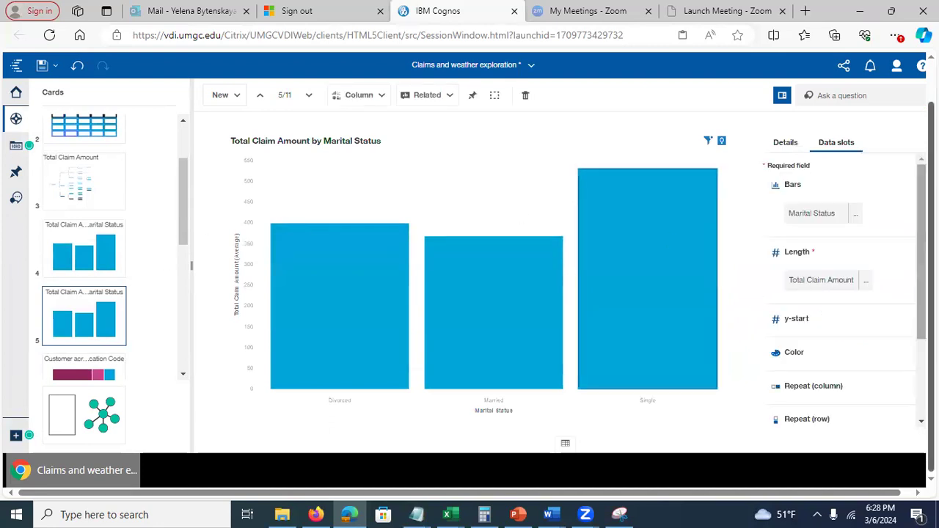
# - Change the duplicated card's Gender filter to include only M instead of F
pyautogui.scroll(-3, 851, 353)
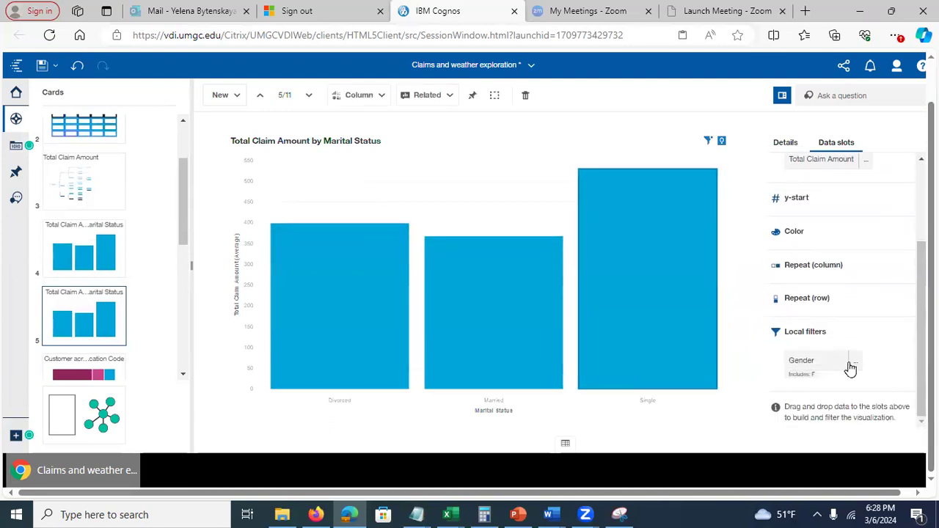
pyautogui.click(855, 364)
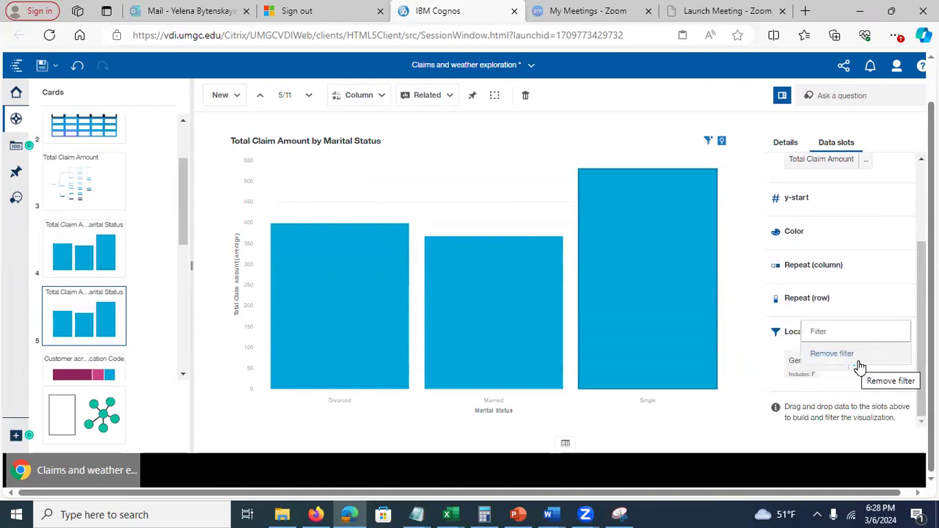
pyautogui.click(820, 331)
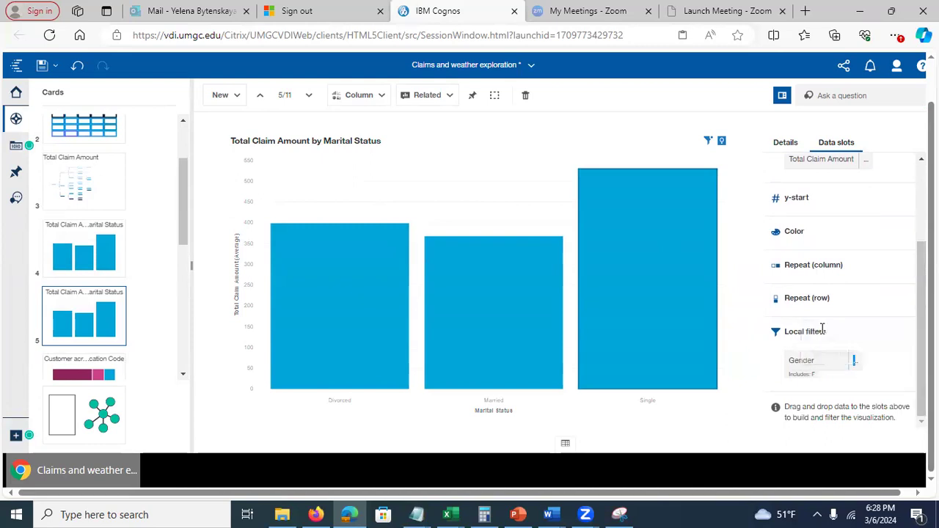
pyautogui.click(743, 206)
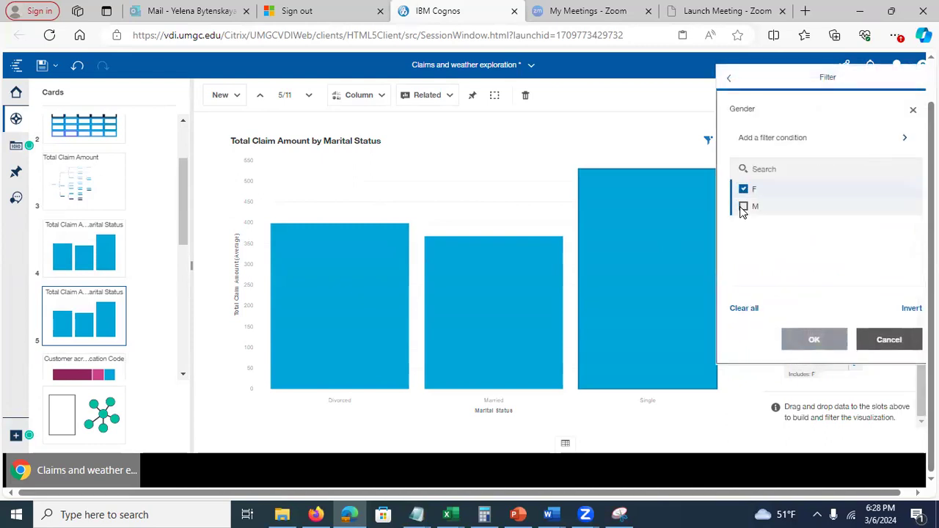
pyautogui.click(743, 190)
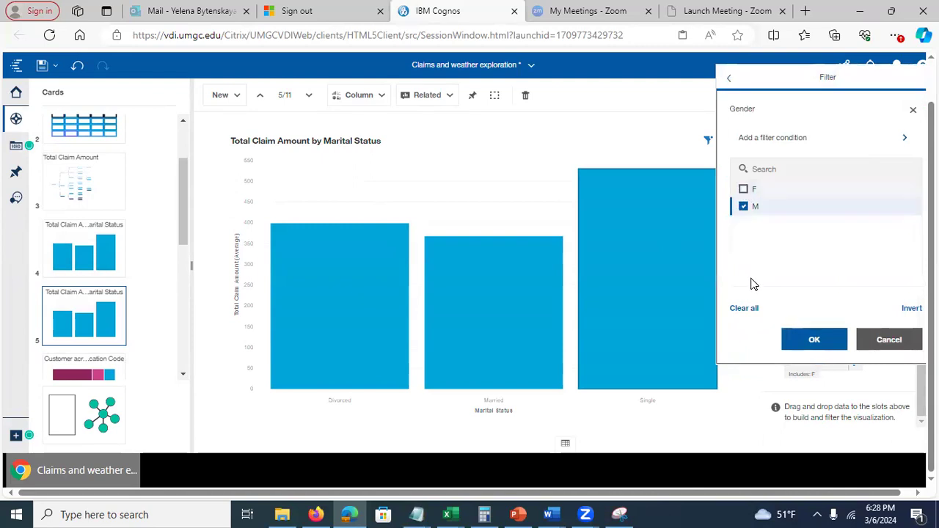
pyautogui.click(813, 340)
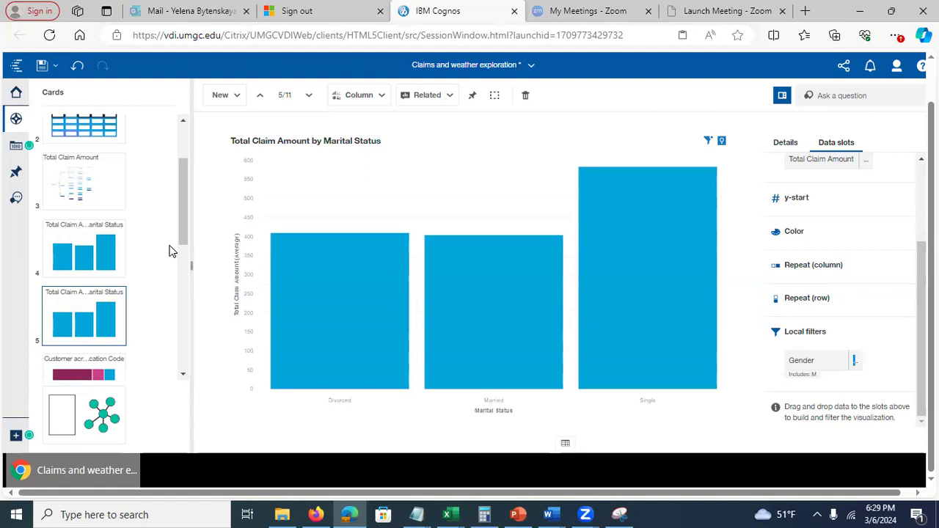
# - Create a comparison card from the two Total Claim Amount by Marital Status cards and examine both charts against each other
pyautogui.click(103, 244)
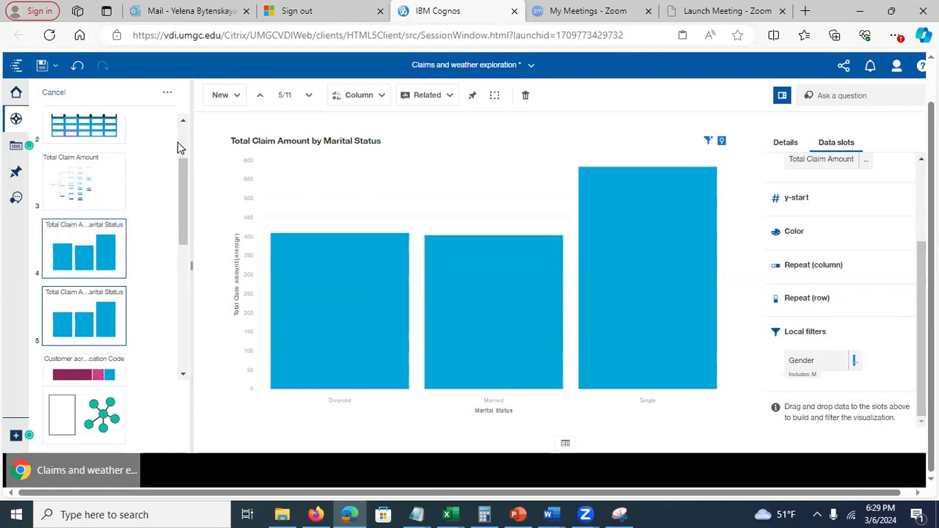
pyautogui.click(168, 97)
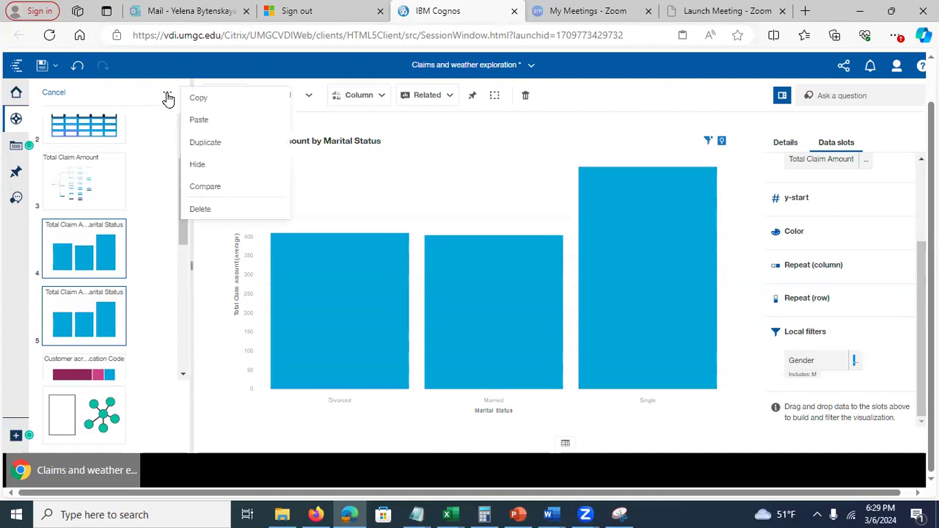
pyautogui.click(201, 187)
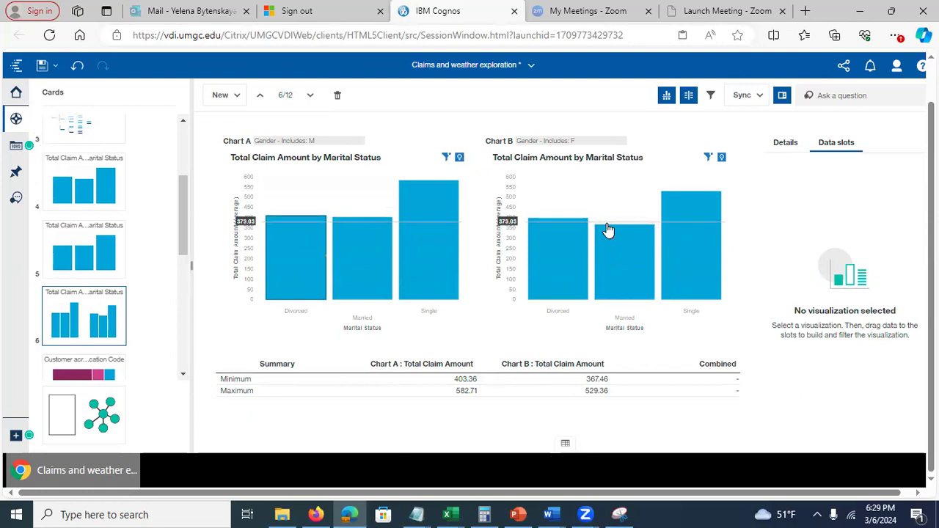
pyautogui.moveTo(608, 232)
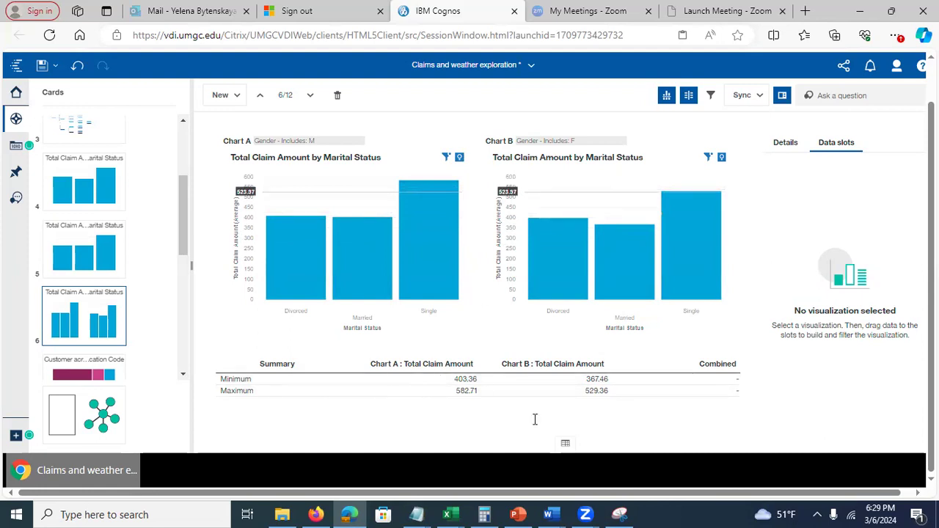
# - Switch to the PowerPoint presentation and review the slides on saving the exploration workspace, the video playlist and questions
pyautogui.click(518, 515)
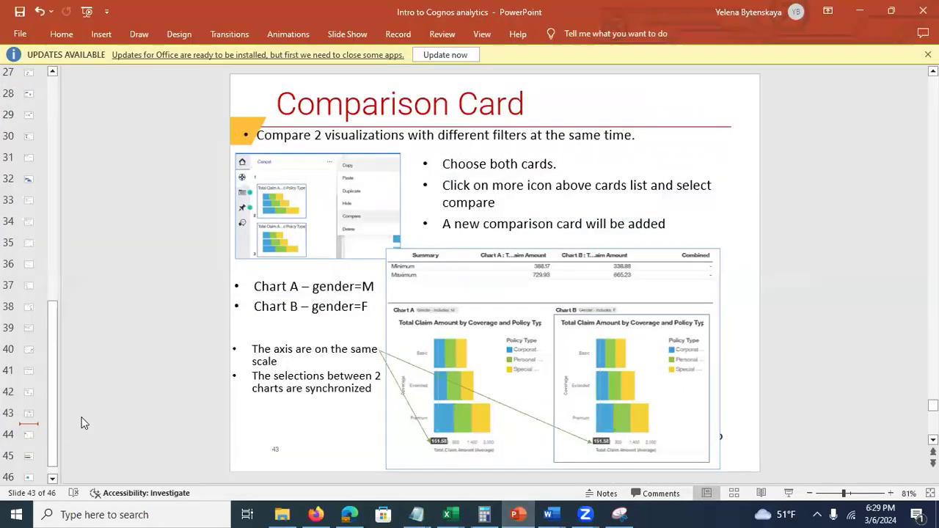
pyautogui.click(30, 436)
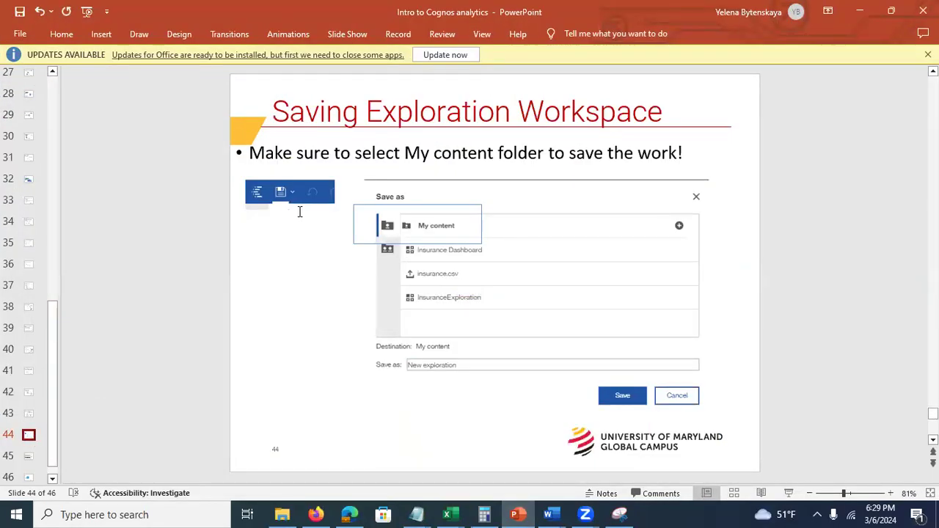
pyautogui.click(28, 460)
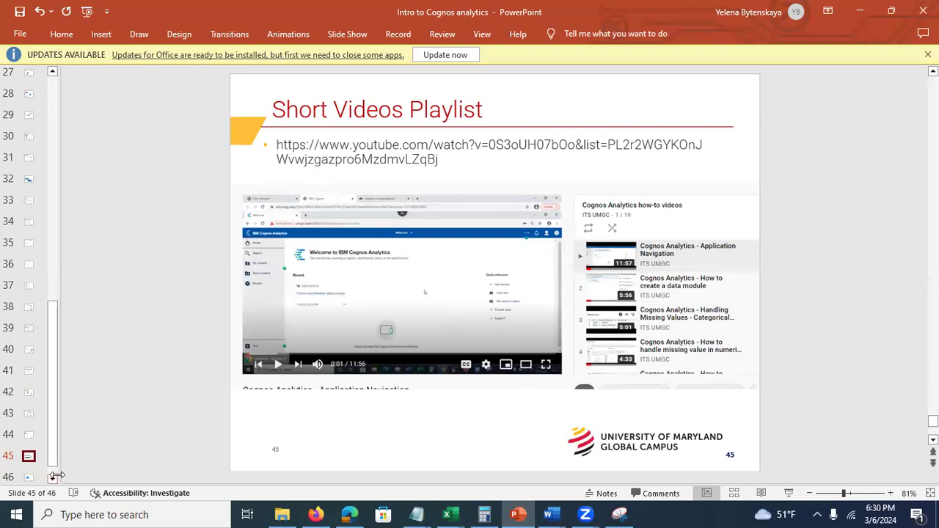
pyautogui.click(29, 478)
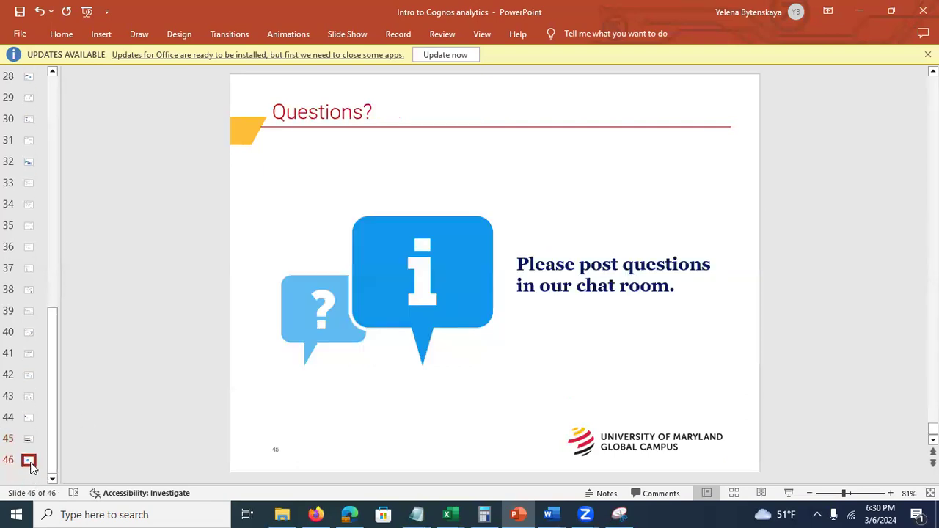
# - Return to the Claims and weather exploration in Cognos and save it
pyautogui.click(845, 21)
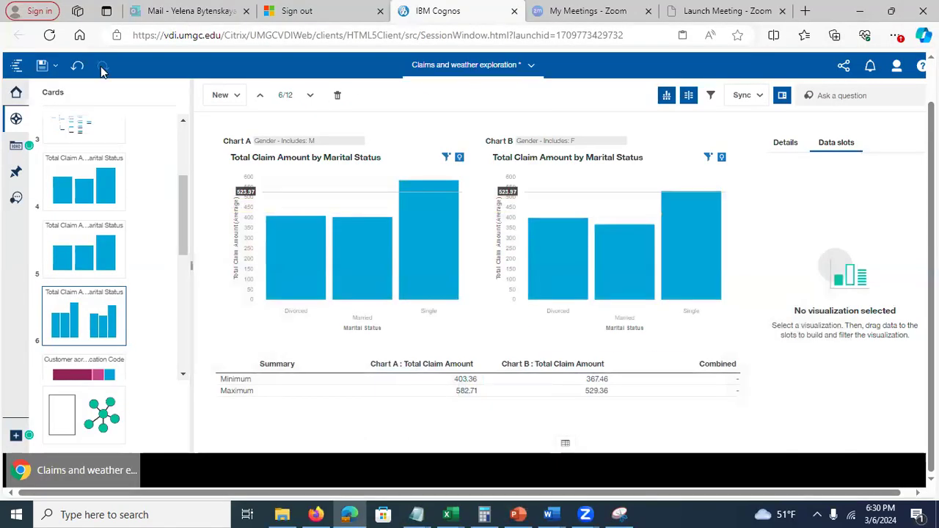
pyautogui.click(42, 68)
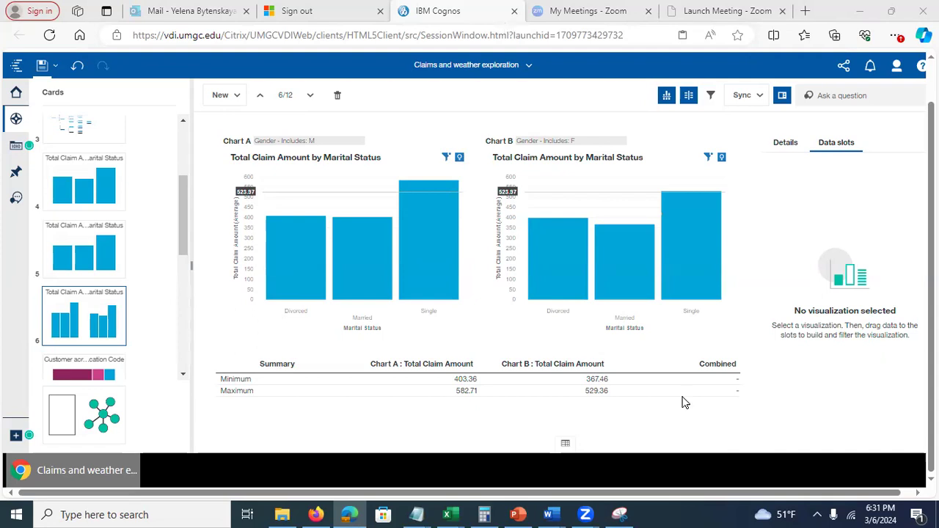
# - Open the Windows calendar to look at the dates for March 2024
pyautogui.click(890, 512)
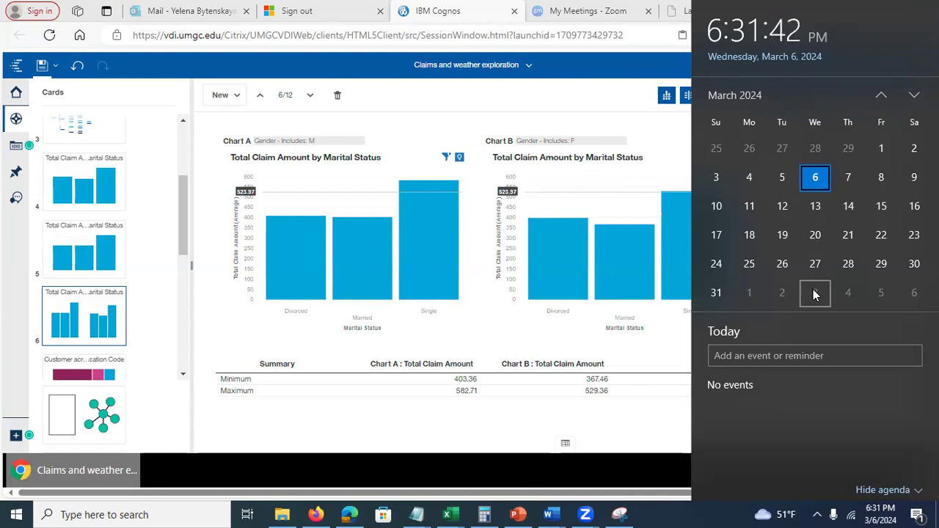
# - Dismiss the calendar and close the Claims and weather exploration to return to the Cognos Welcome page
pyautogui.click(455, 439)
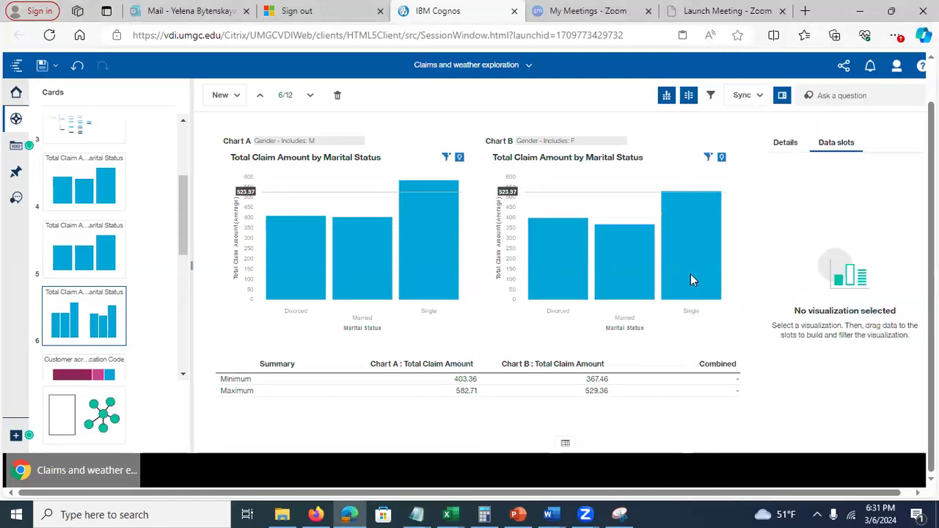
pyautogui.moveTo(617, 266)
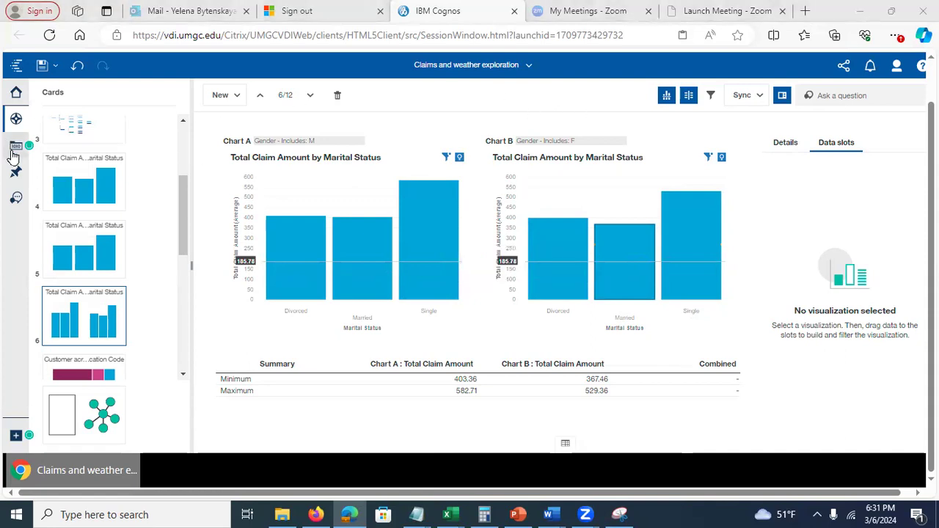
pyautogui.moveTo(185, 225); pyautogui.dragTo(175, 143)
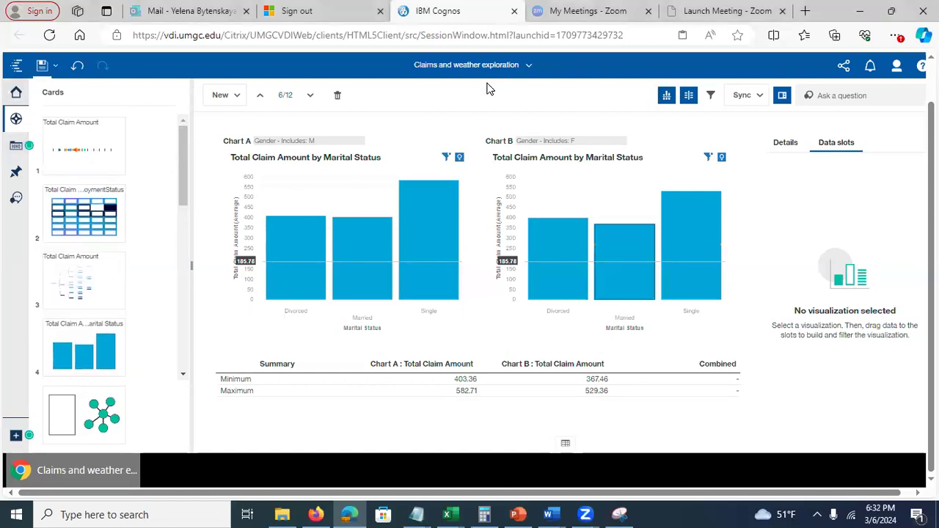
pyautogui.click(534, 66)
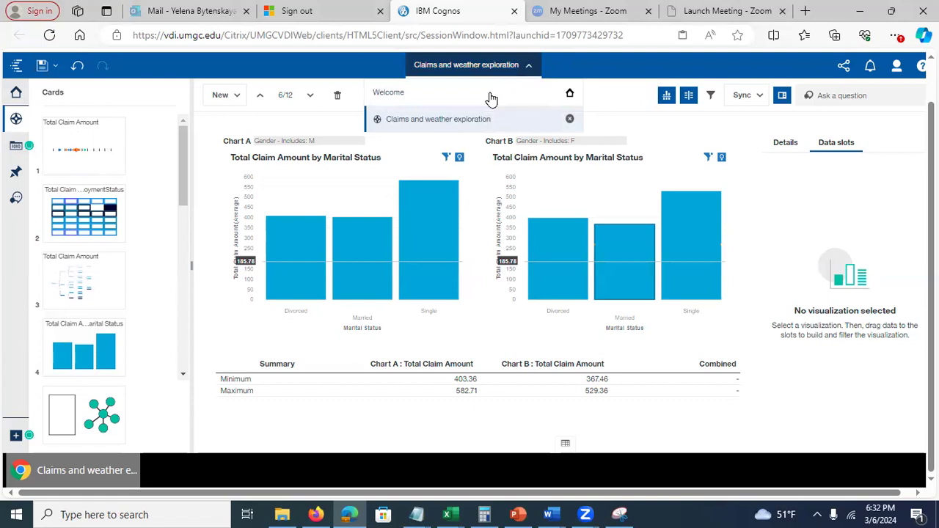
pyautogui.click(571, 122)
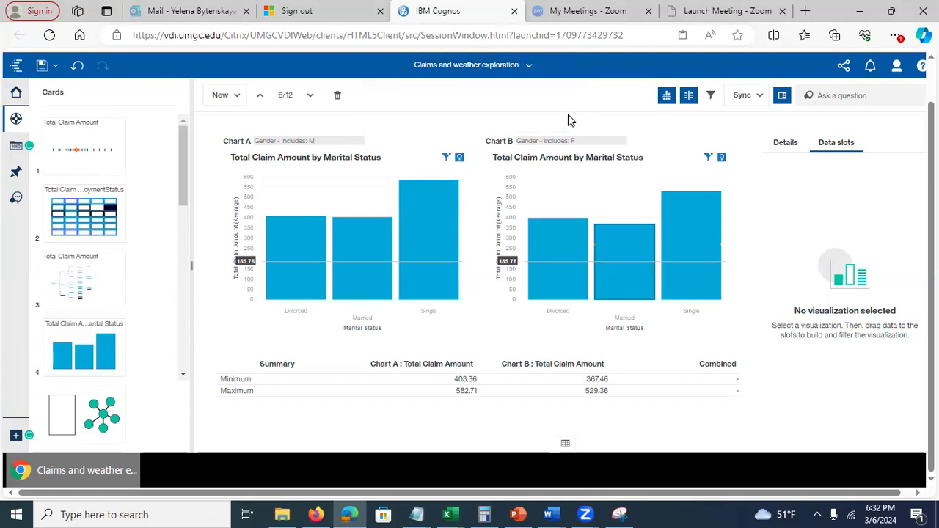
pyautogui.click(528, 71)
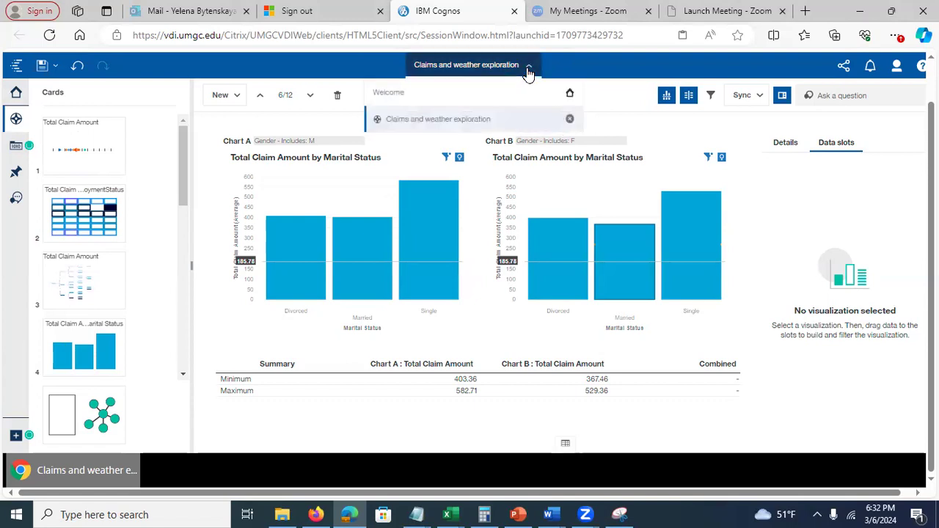
pyautogui.click(570, 120)
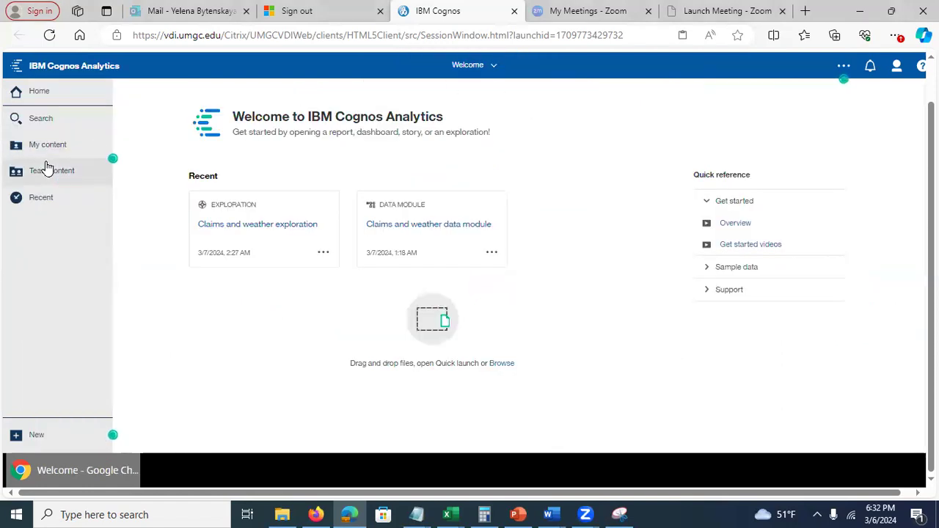
# - Browse the team content to the Assignment - Getting Started folder under DATA 610 Data for Assignments, then close the listing
pyautogui.click(43, 177)
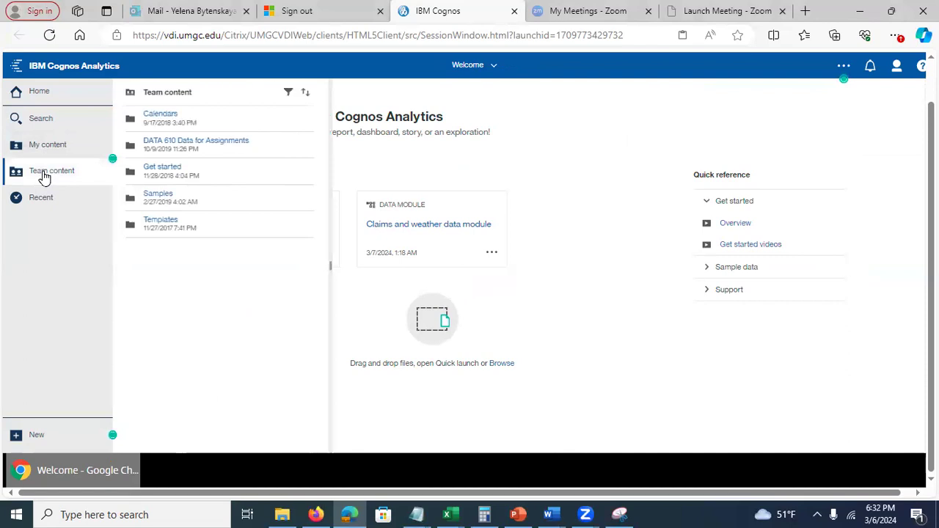
pyautogui.click(182, 145)
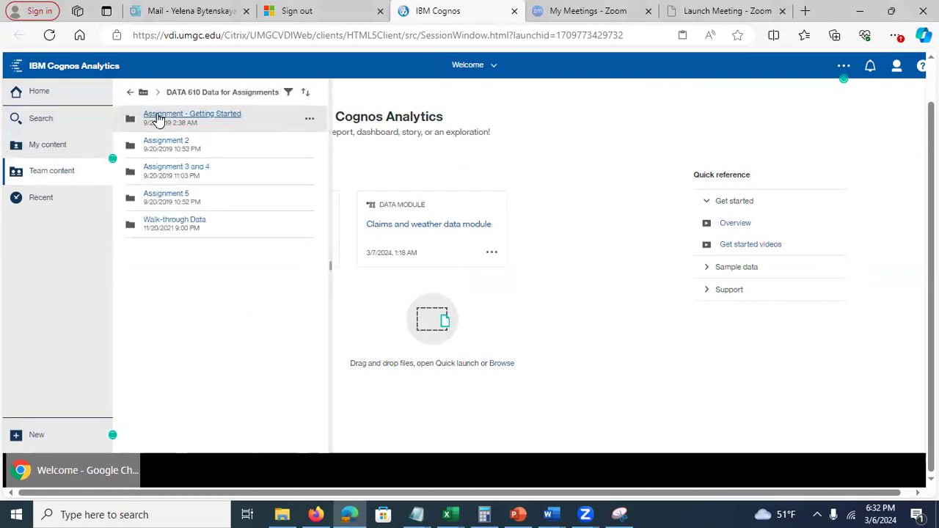
pyautogui.click(157, 119)
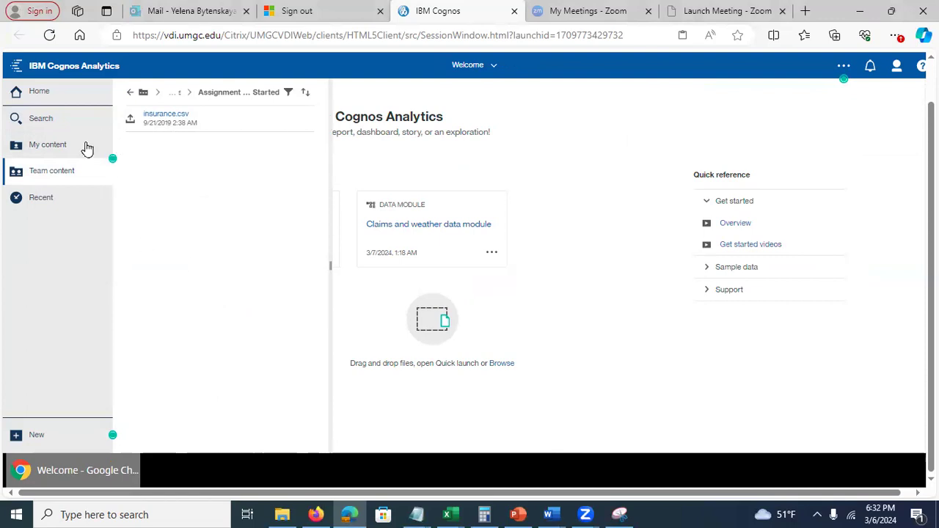
pyautogui.click(47, 180)
pyautogui.click(129, 93)
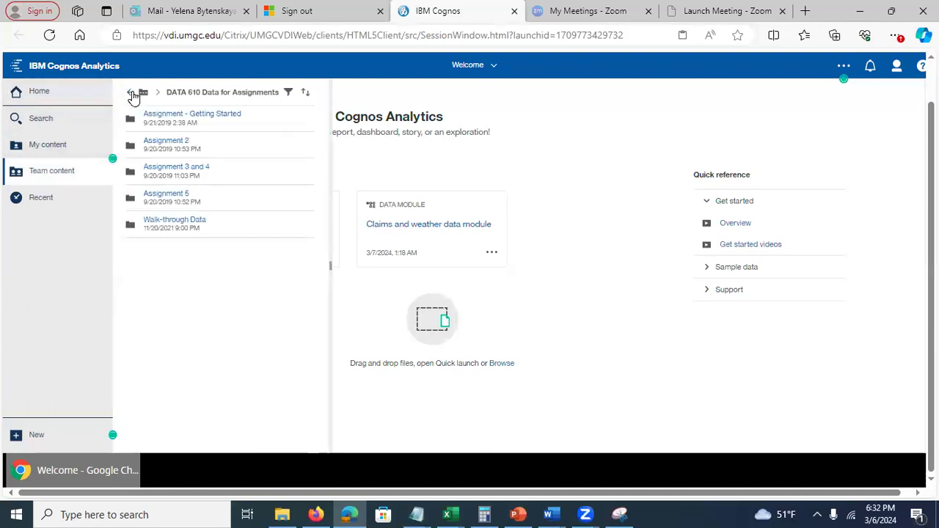
pyautogui.click(130, 94)
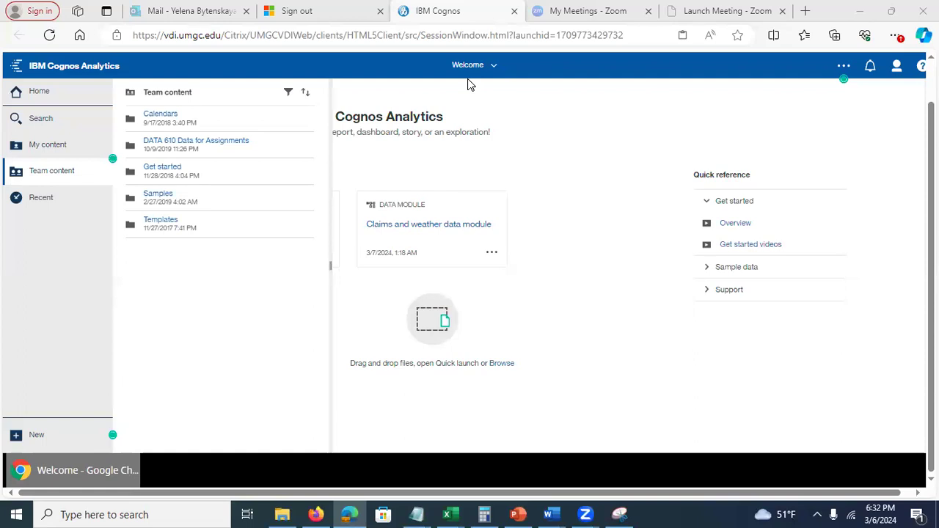
pyautogui.click(667, 141)
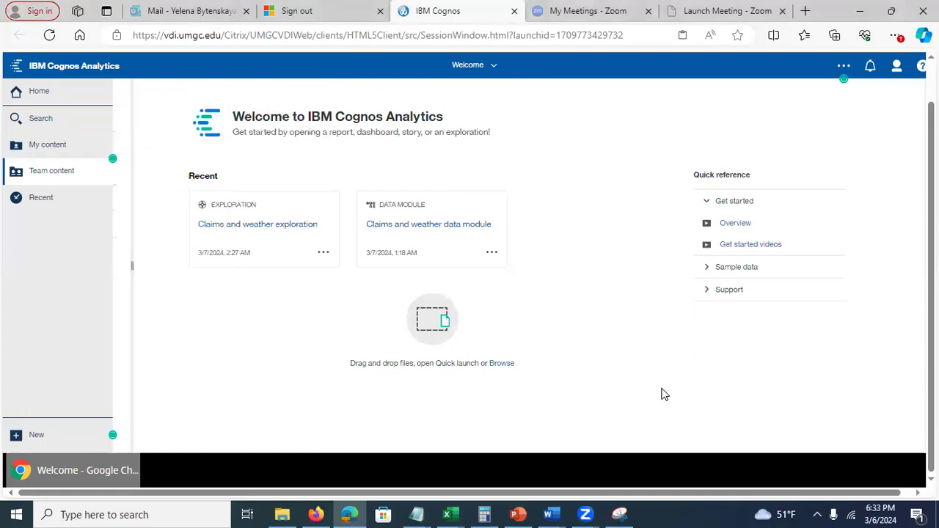
# - Switch to the PowerPoint presentation and review slides 5 and 6 on accessing and logging in to Cognos Analytics
pyautogui.click(519, 513)
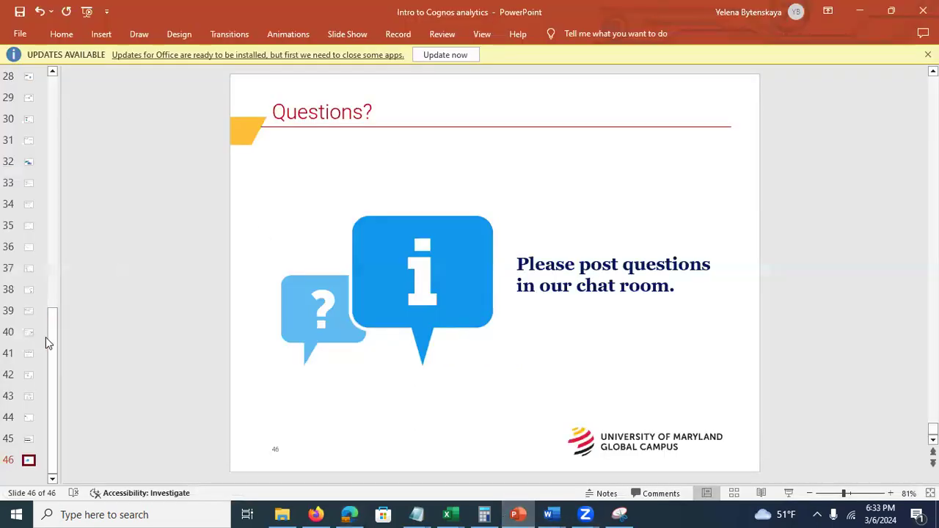
pyautogui.moveTo(51, 337); pyautogui.dragTo(33, 125)
pyautogui.click(27, 174)
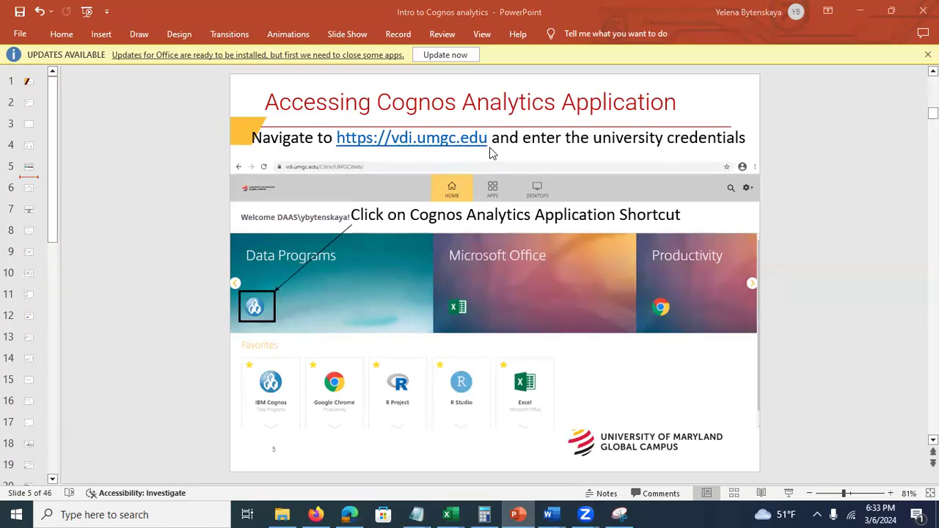
pyautogui.click(30, 192)
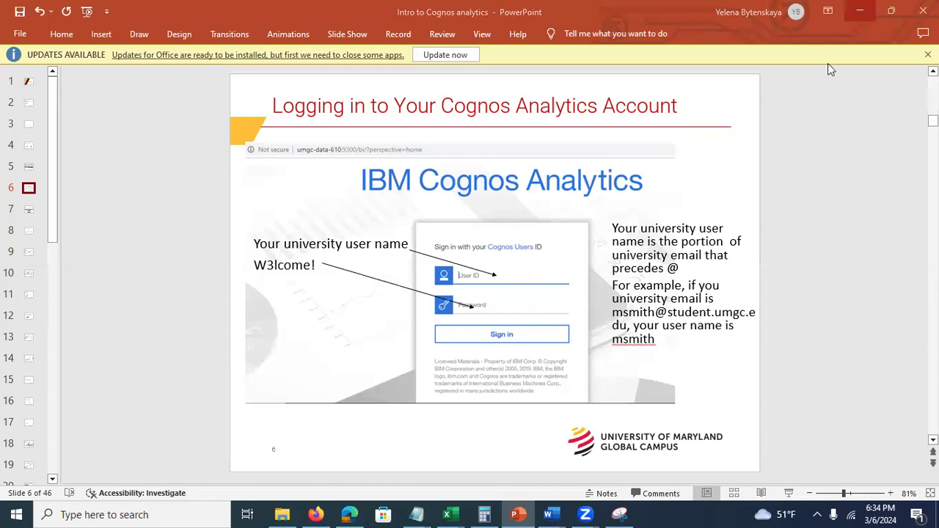
# - Return to Cognos Analytics, view the team content folders and close the listing
pyautogui.click(860, 11)
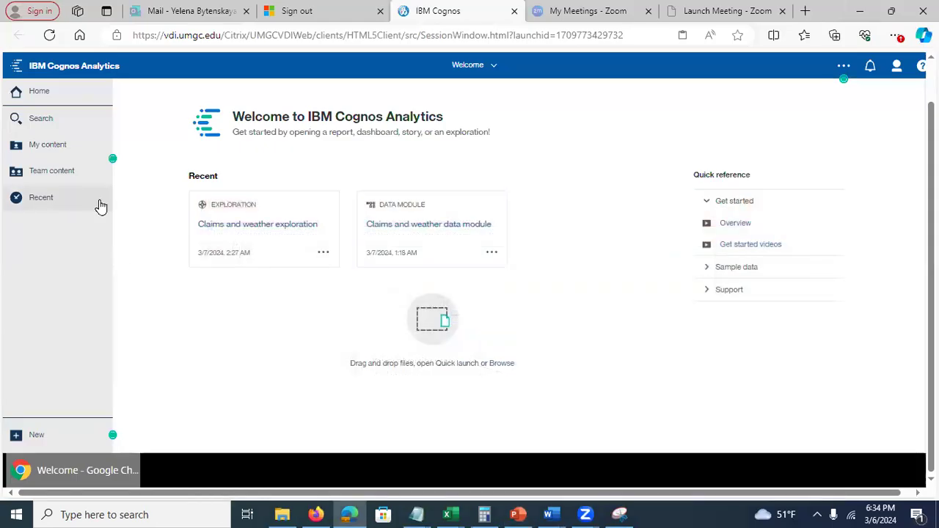
pyautogui.click(80, 176)
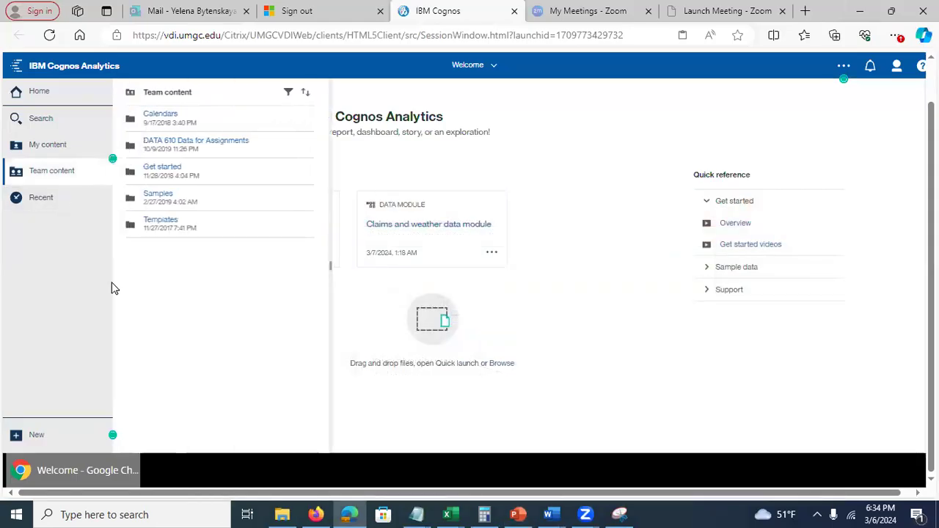
pyautogui.click(645, 378)
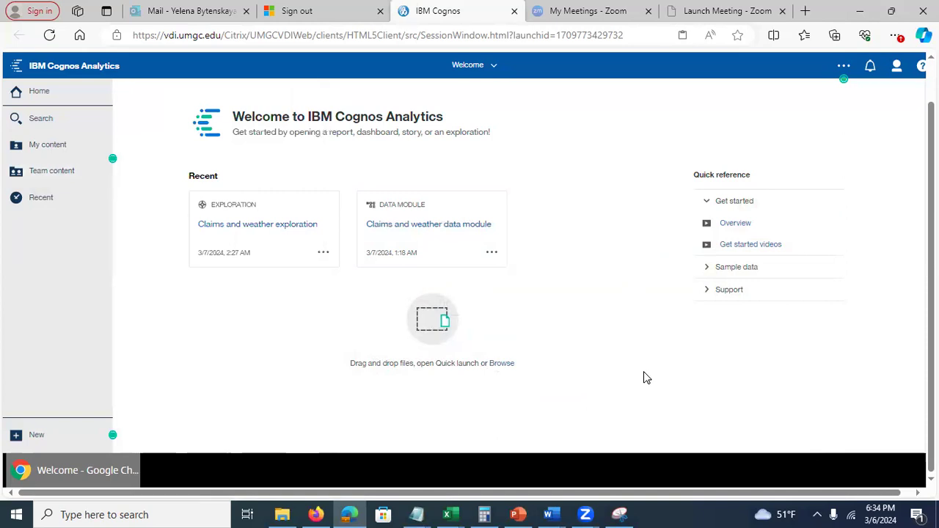